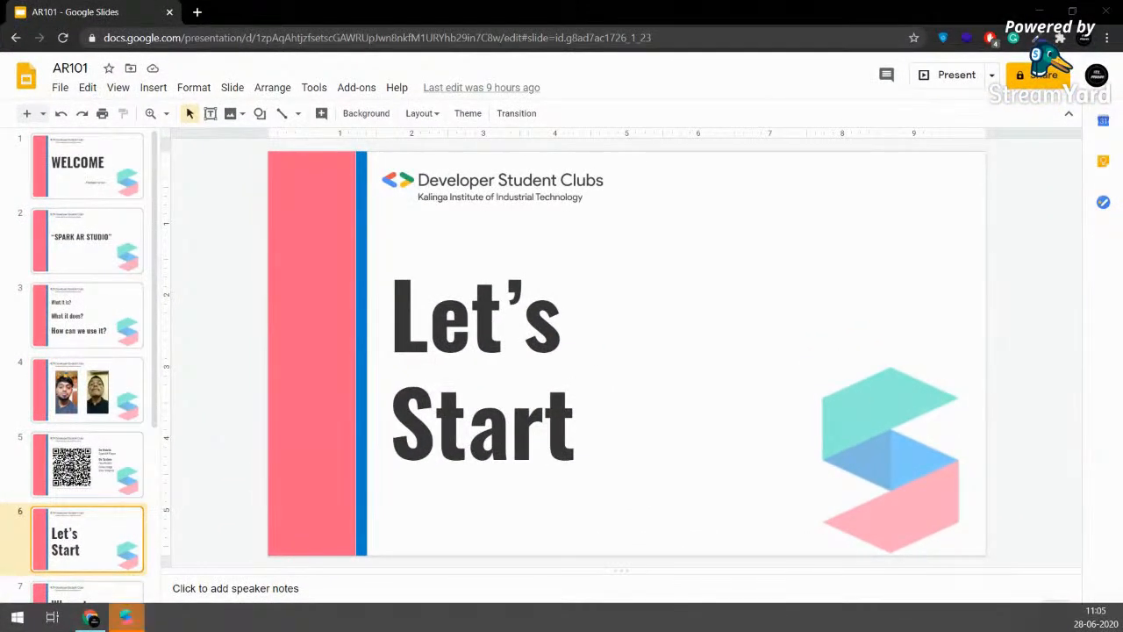
- Minimize the Chrome window with the Slides deck to reveal the Spark AR Studio start window
left_click(1042, 11)
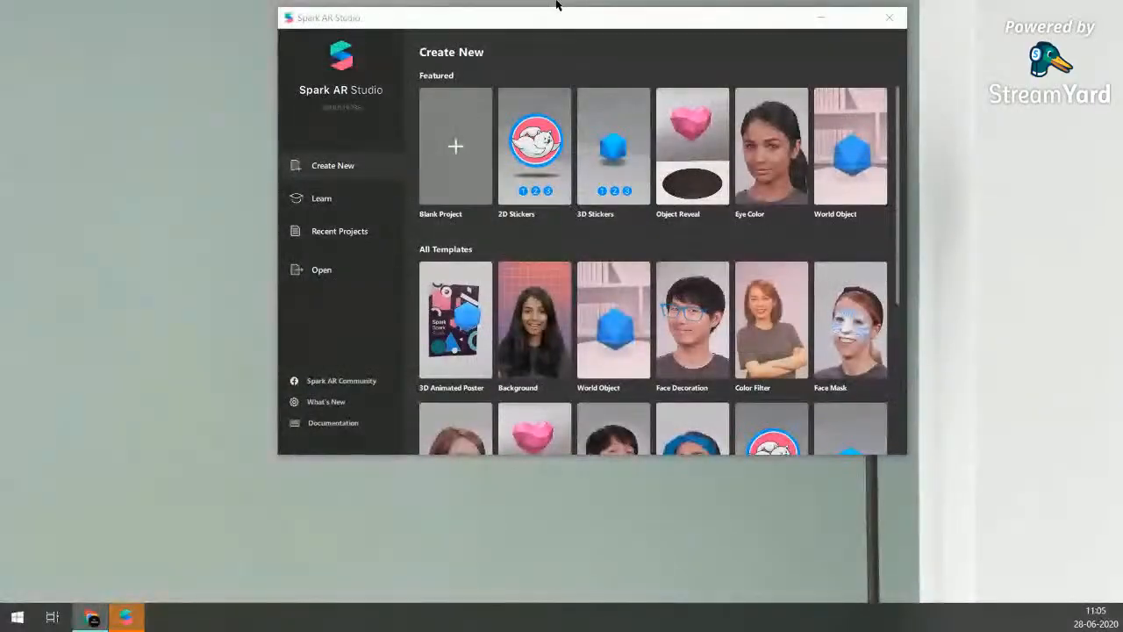
- Reposition the launcher, browse the Create New templates, and start a Blank Project
left_click_drag(556, 5, 441, 19)
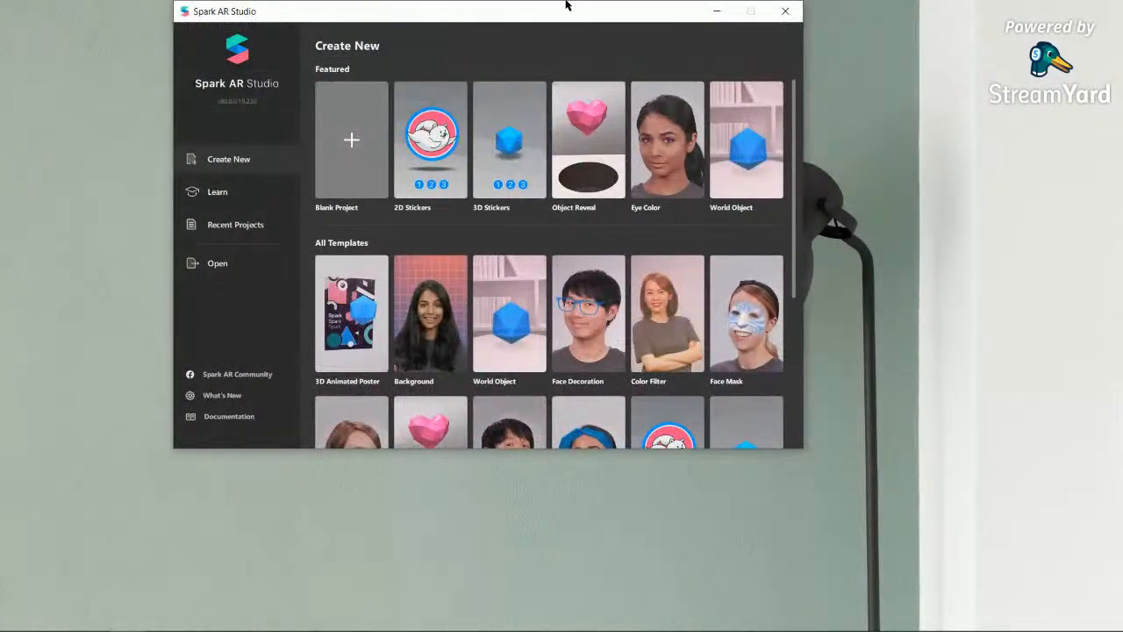
left_click_drag(594, 8, 643, 86)
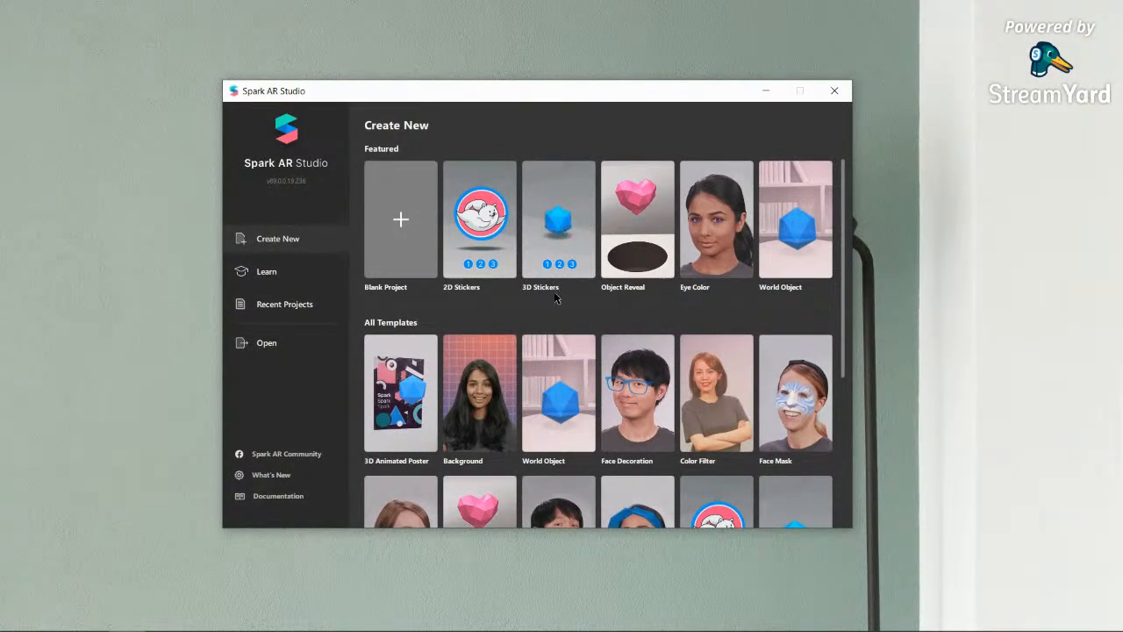
scroll(554, 291, "down", 2)
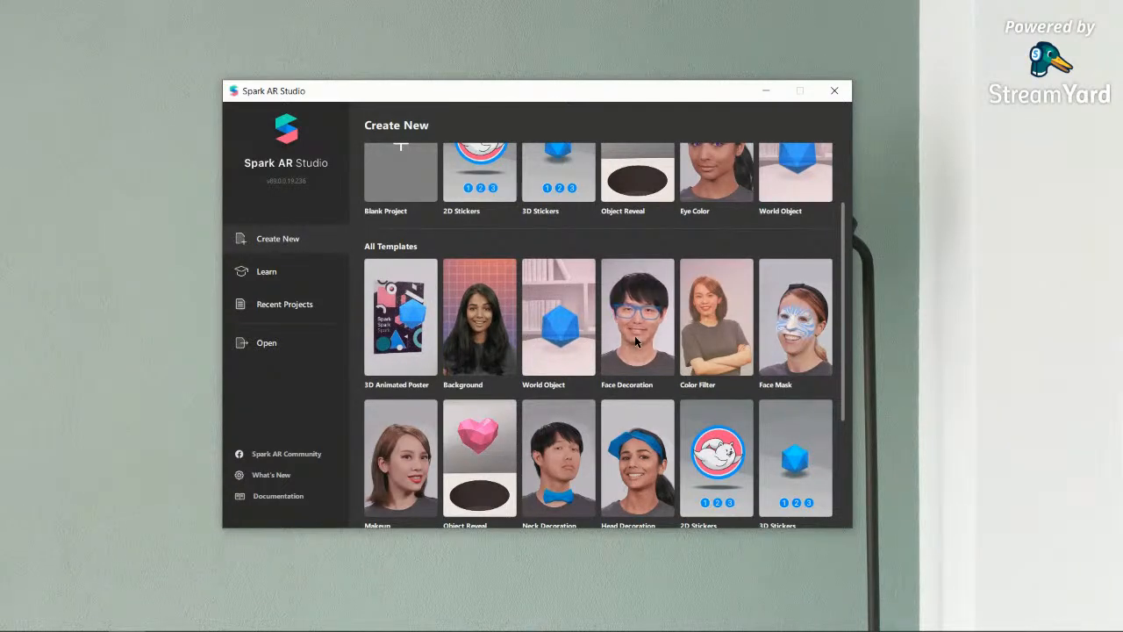
scroll(735, 353, "down", 3)
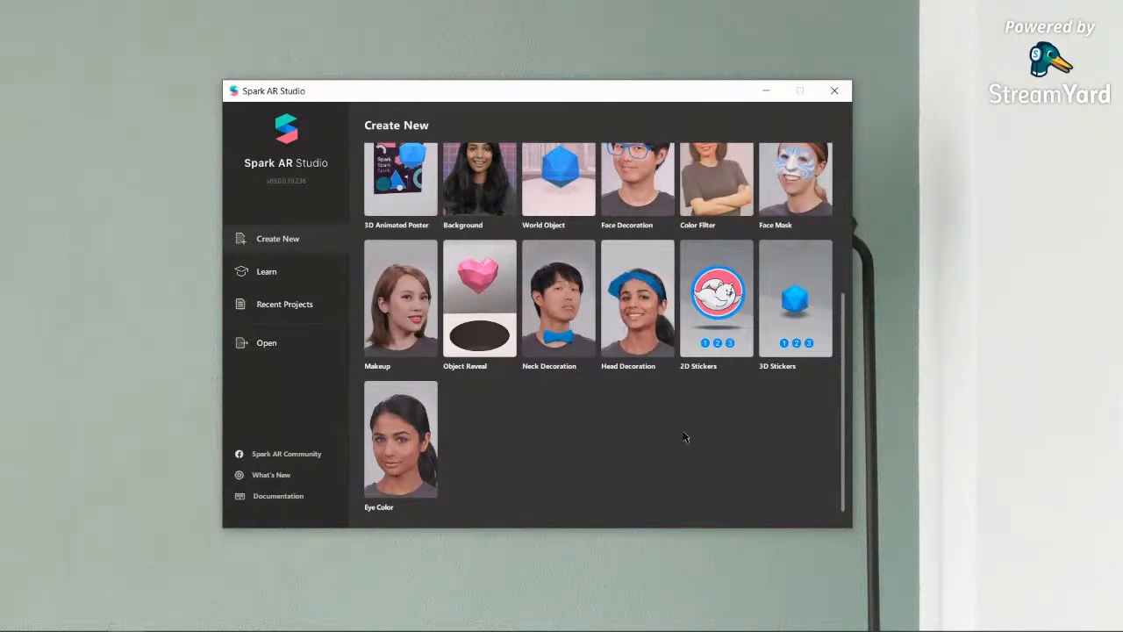
scroll(686, 437, "up", 2)
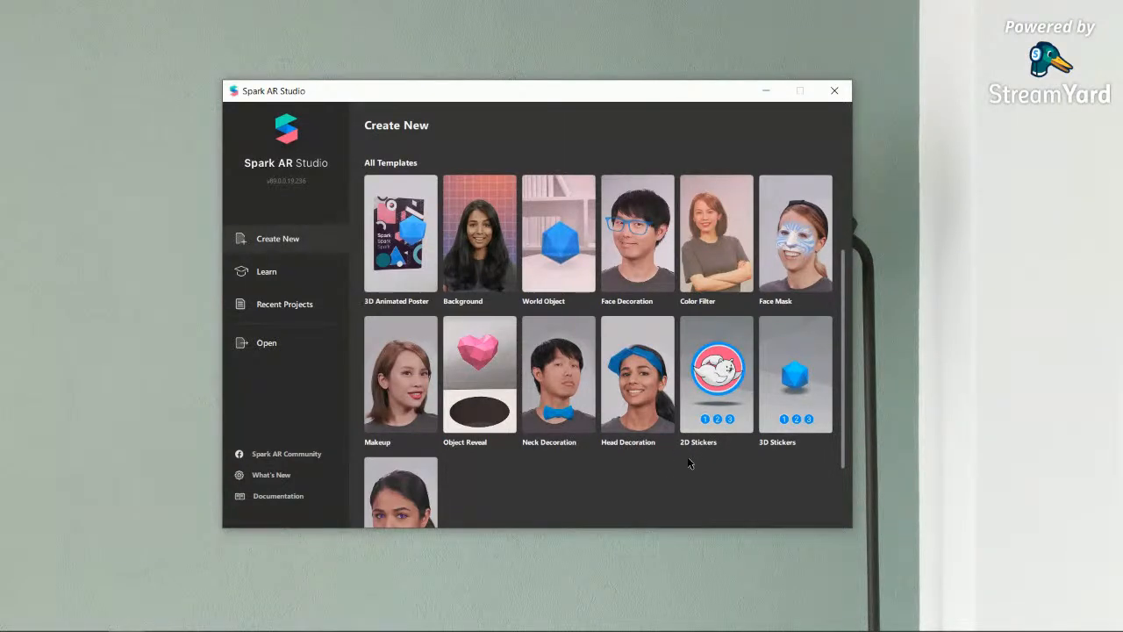
scroll(677, 478, "up", 2)
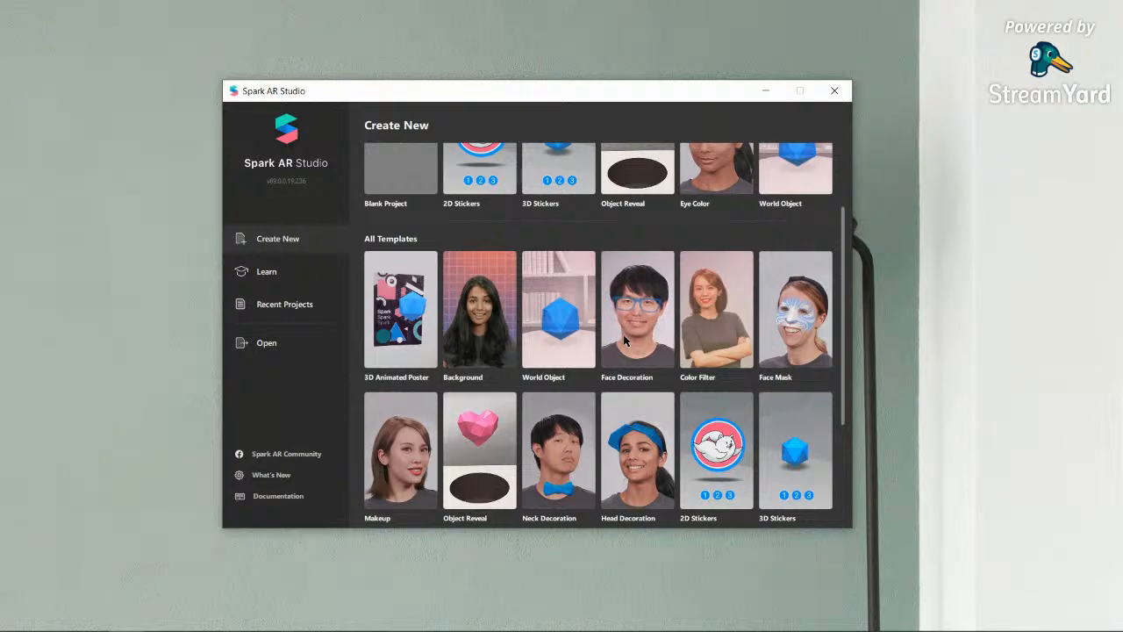
scroll(509, 367, "up", 2)
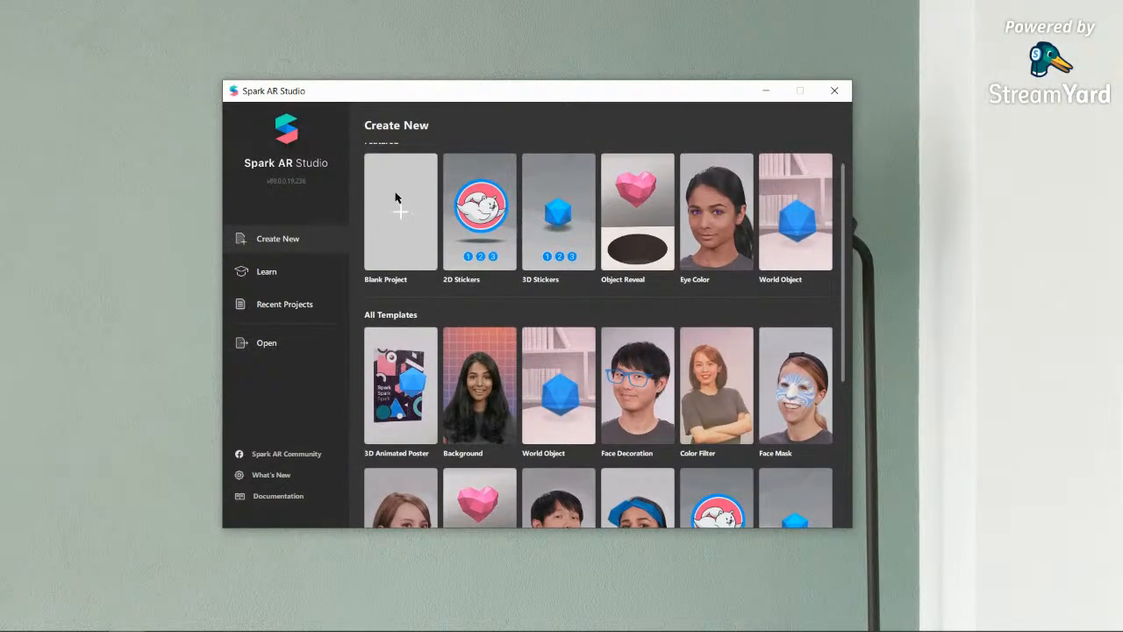
left_click(462, 279)
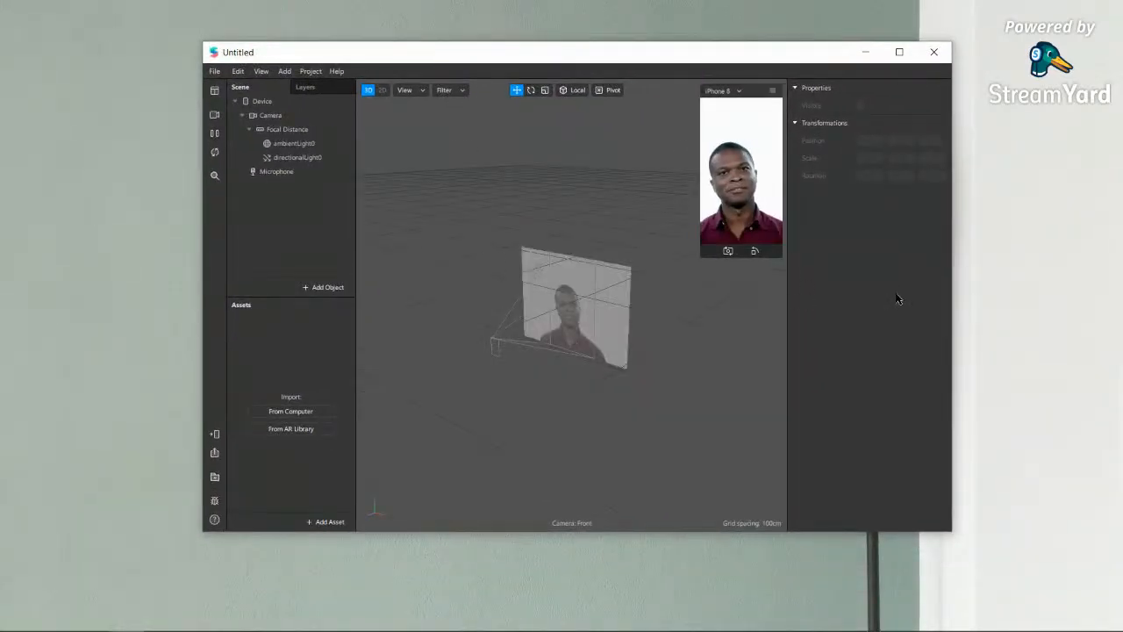
- Maximize the Untitled project window to fill the screen
left_click(899, 52)
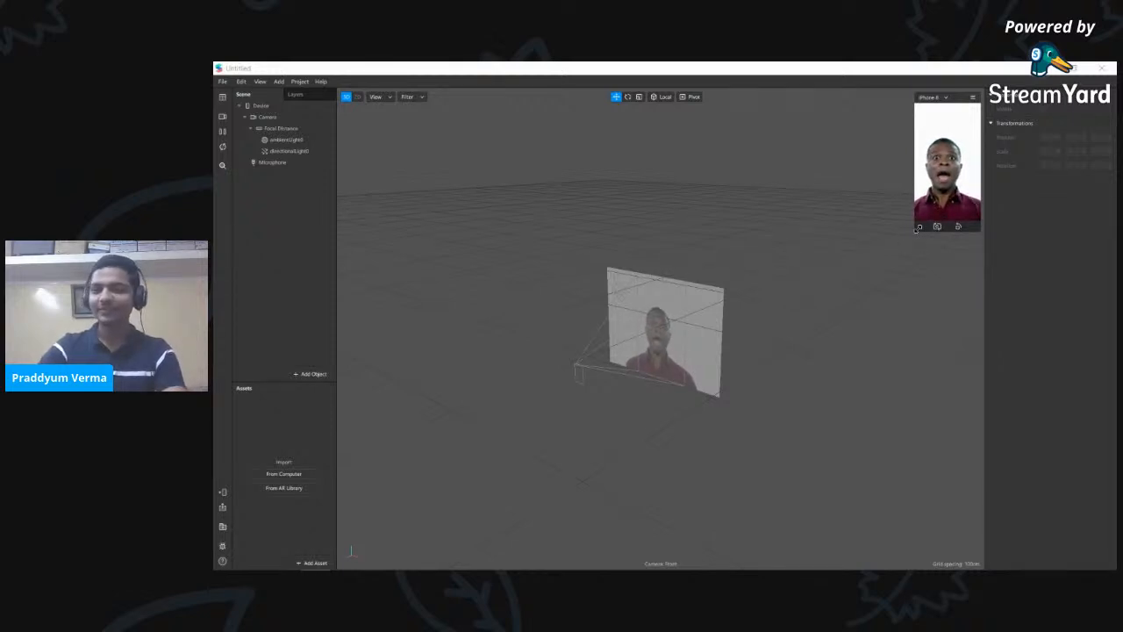
- Enlarge the simulator face preview and orbit the viewport around the face plane and camera
left_click_drag(918, 229, 770, 486)
left_click_drag(660, 384, 614, 401)
left_click_drag(626, 359, 615, 384)
left_click_drag(641, 471, 547, 429)
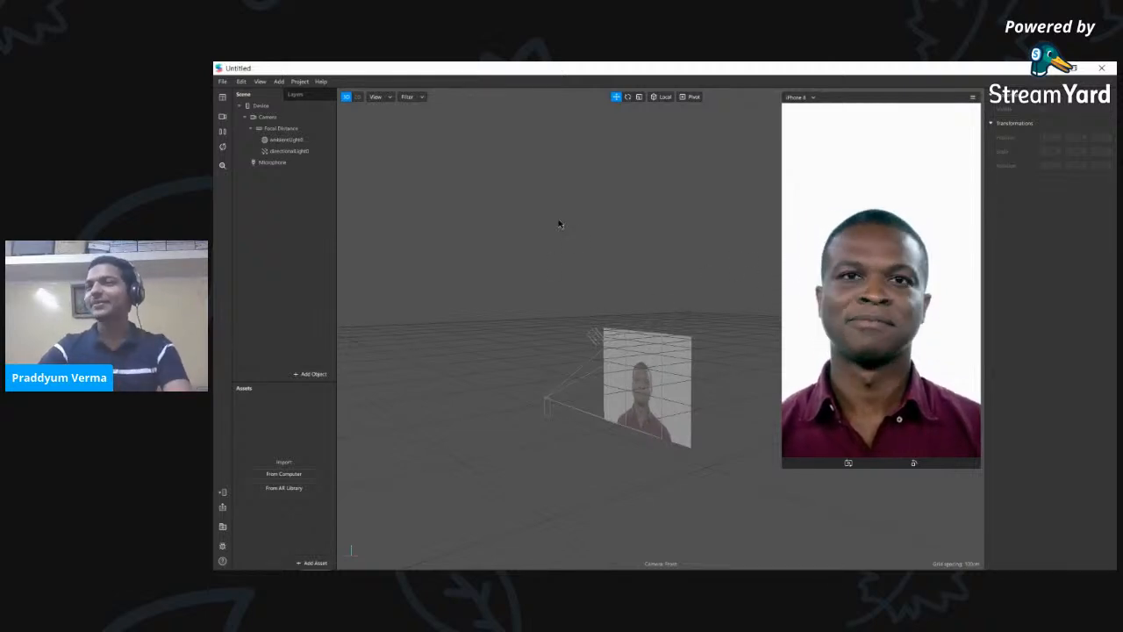
middle_click_drag(513, 332, 482, 248)
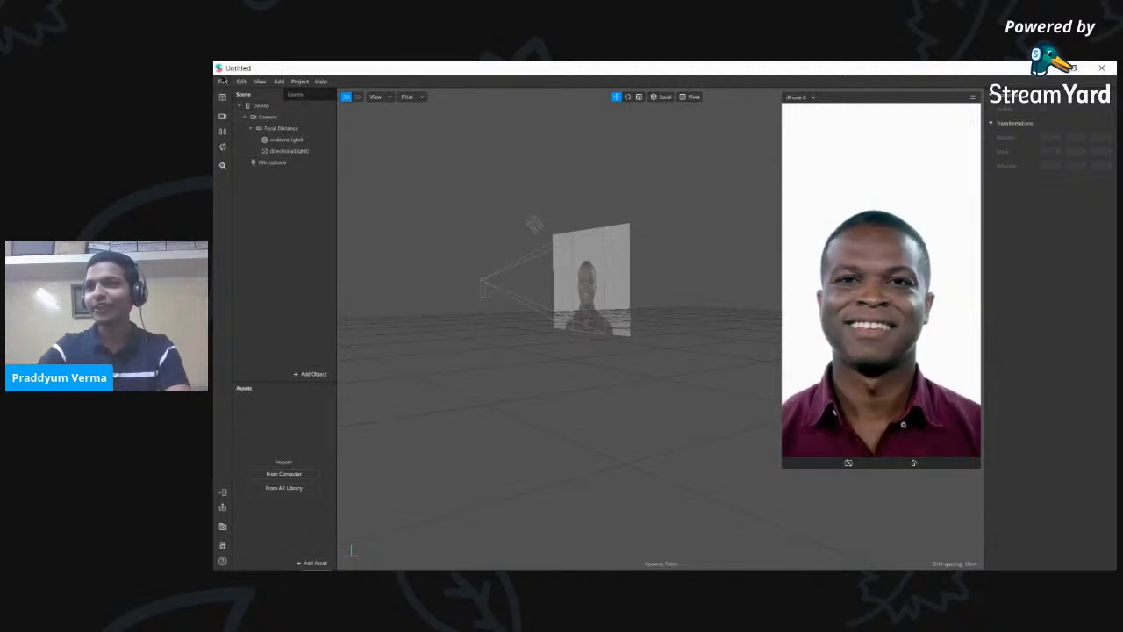
- Browse the menu bar, orbit the scene once more, then switch back to Google Slides
left_click(239, 84)
mouse_move(270, 85)
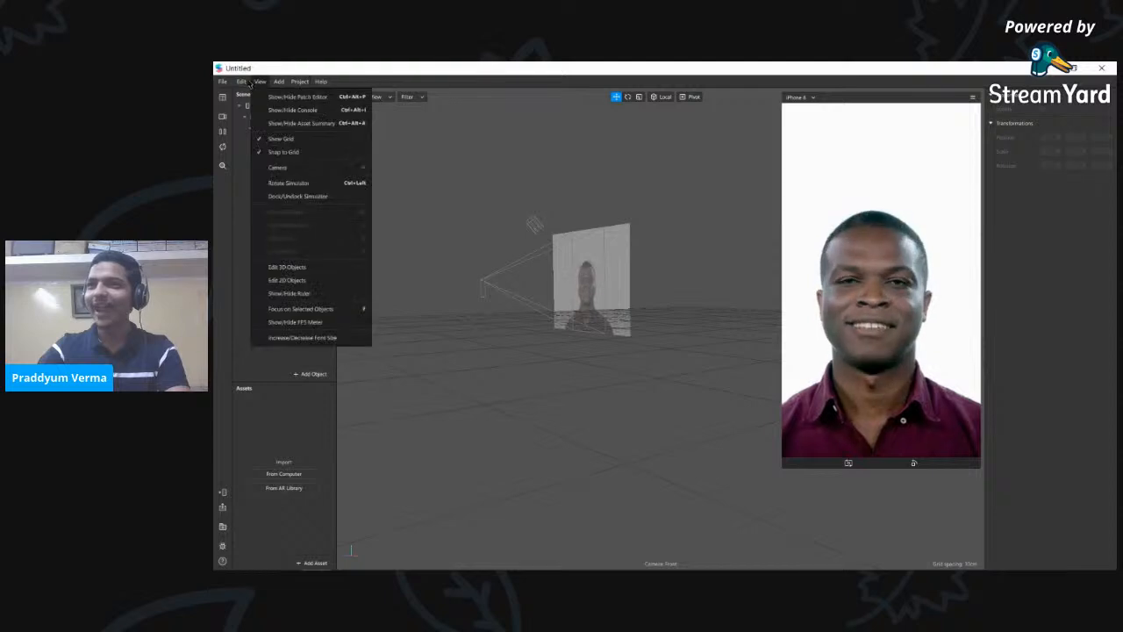
mouse_move(224, 83)
left_click(527, 455)
middle_click_drag(524, 354, 544, 409)
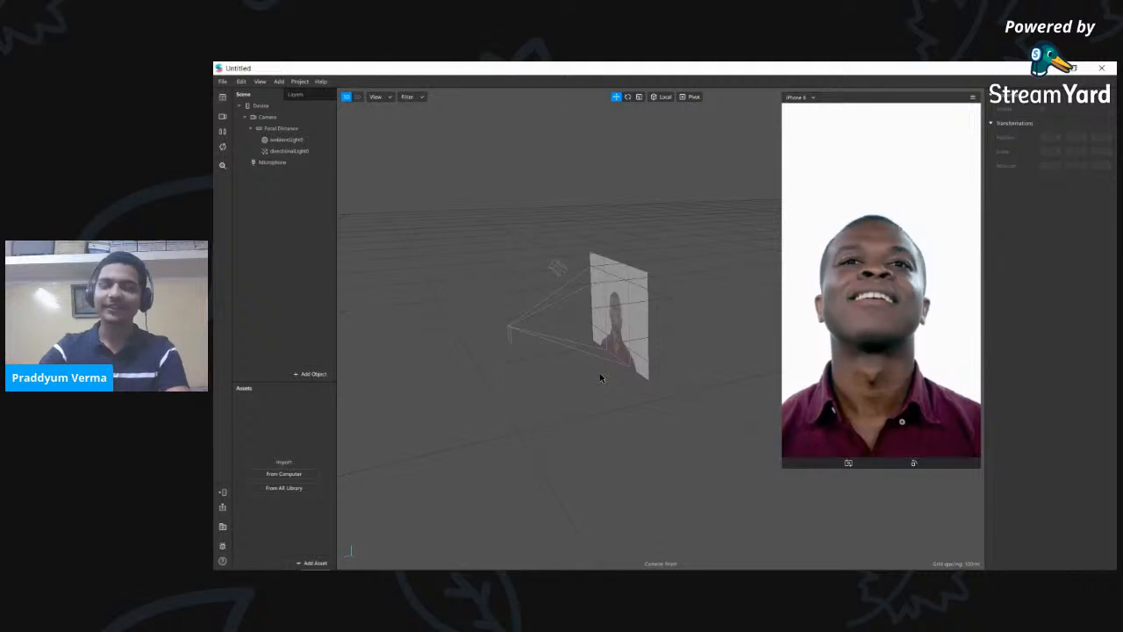
middle_click_drag(612, 391, 481, 354)
middle_click_drag(680, 391, 636, 426)
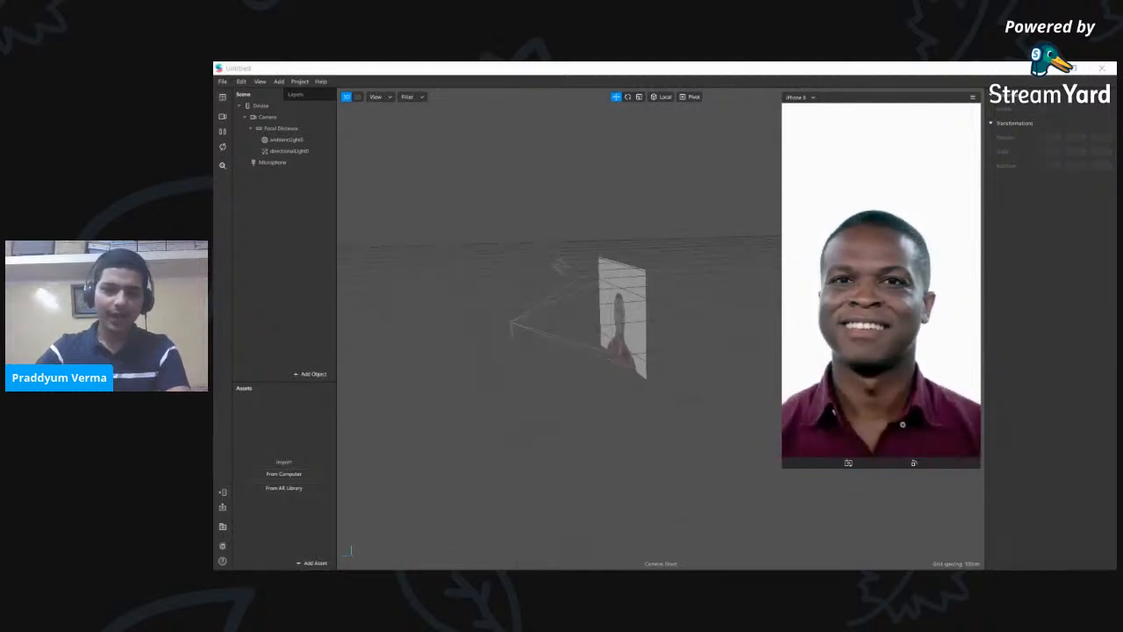
key("alt+Tab")
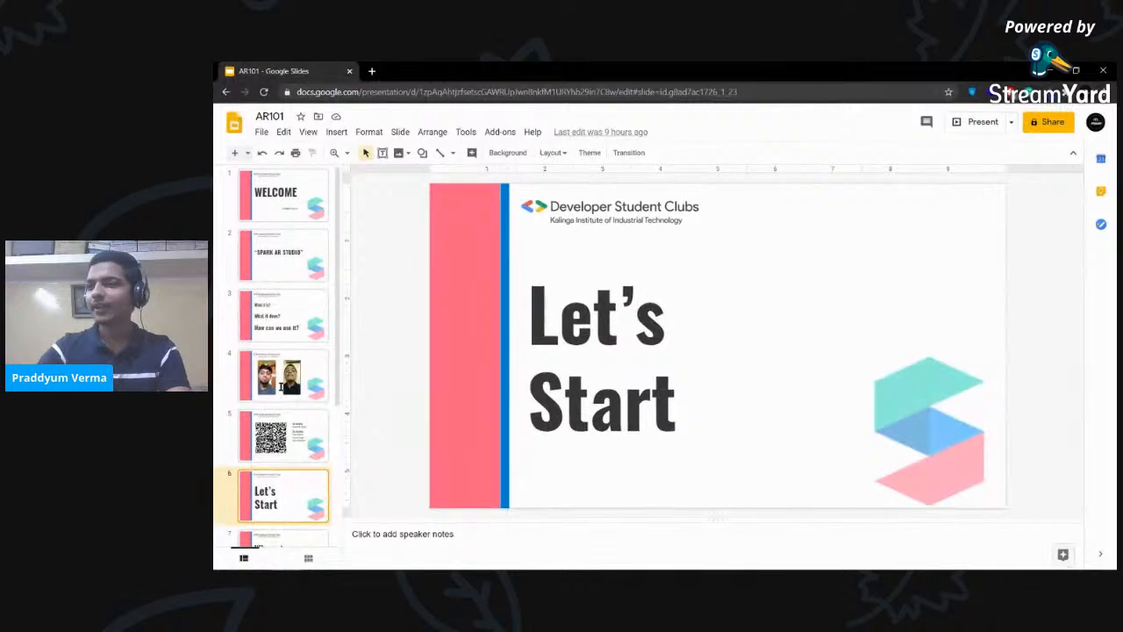
- Select the right-hand demo video on slide 4 and start presenting
left_click(295, 382)
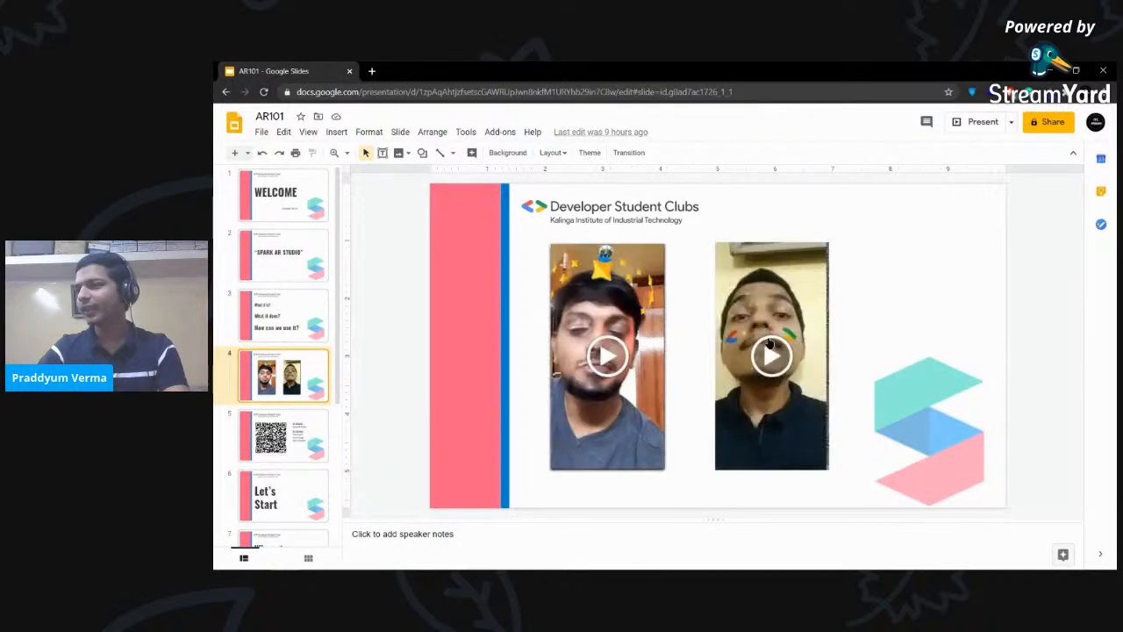
left_click(780, 361)
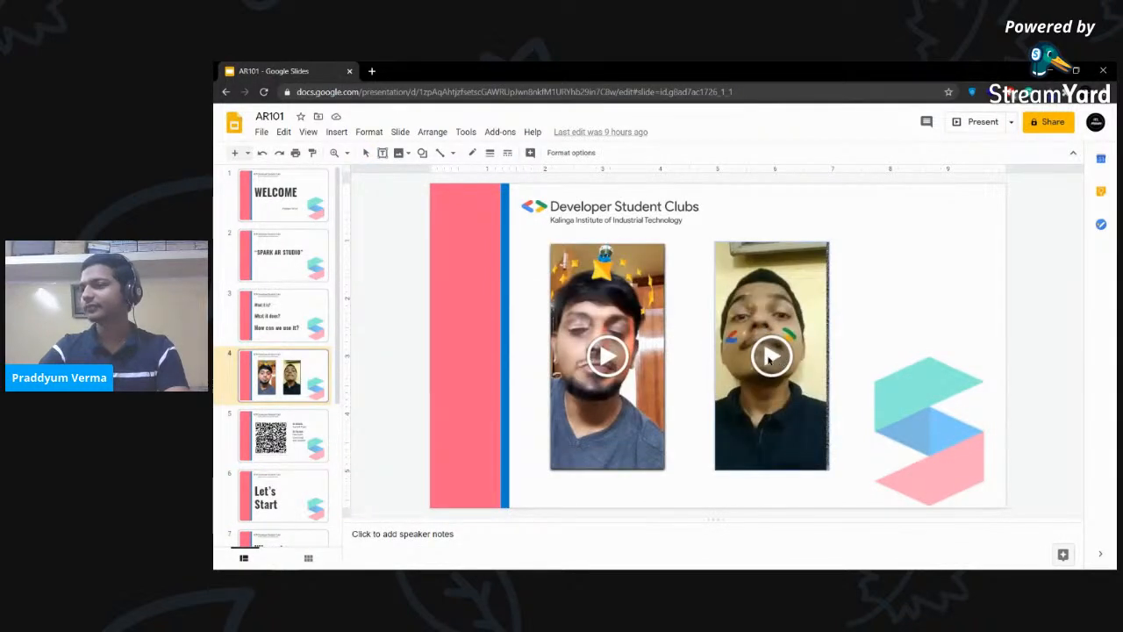
left_click(963, 122)
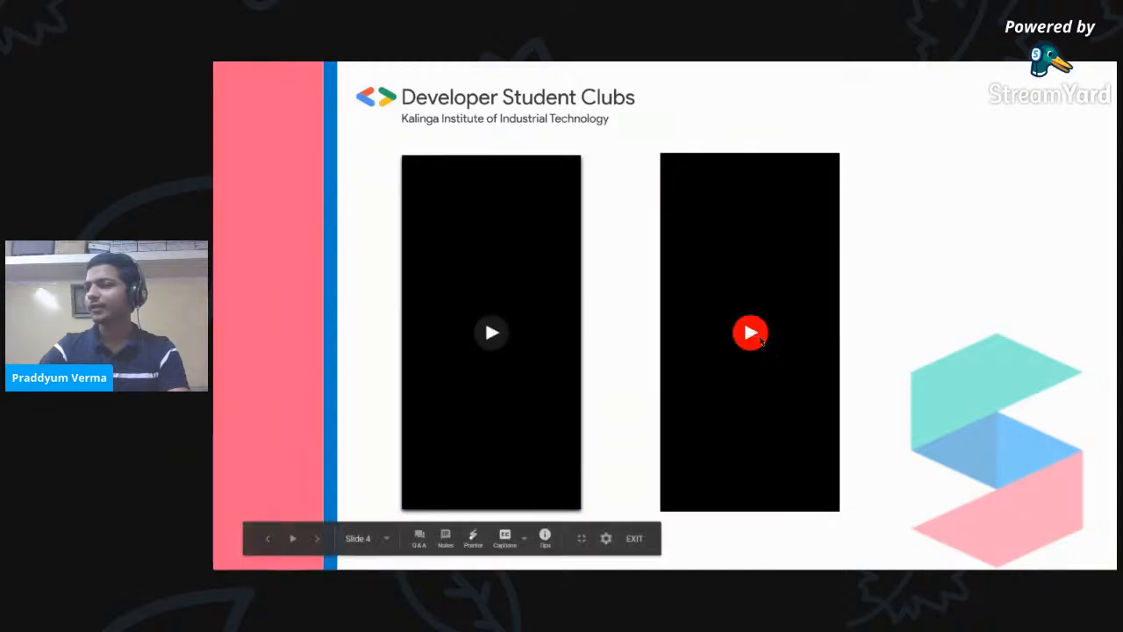
- Play the cheek-sticker demo video full screen, rewinding it to 0:02
left_click(755, 335)
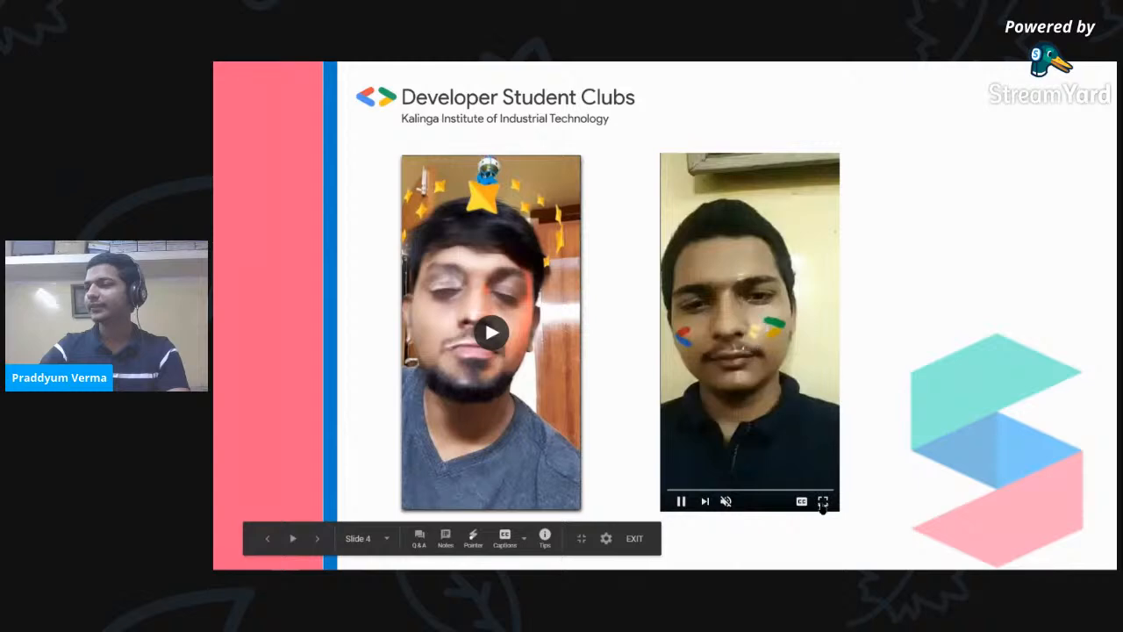
left_click(823, 501)
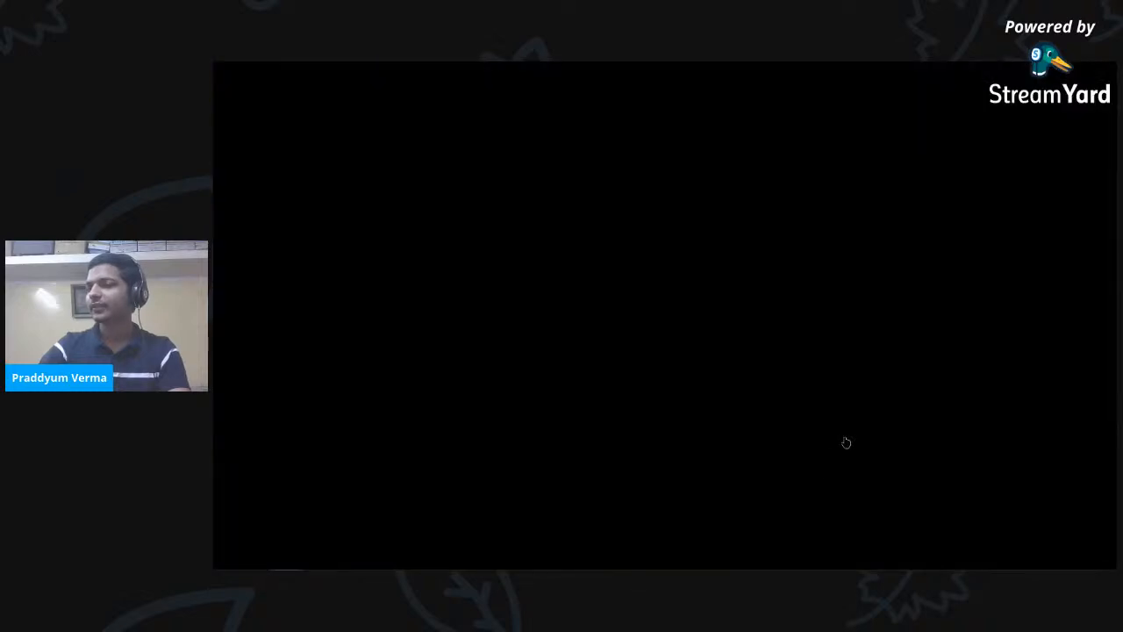
left_click(235, 560)
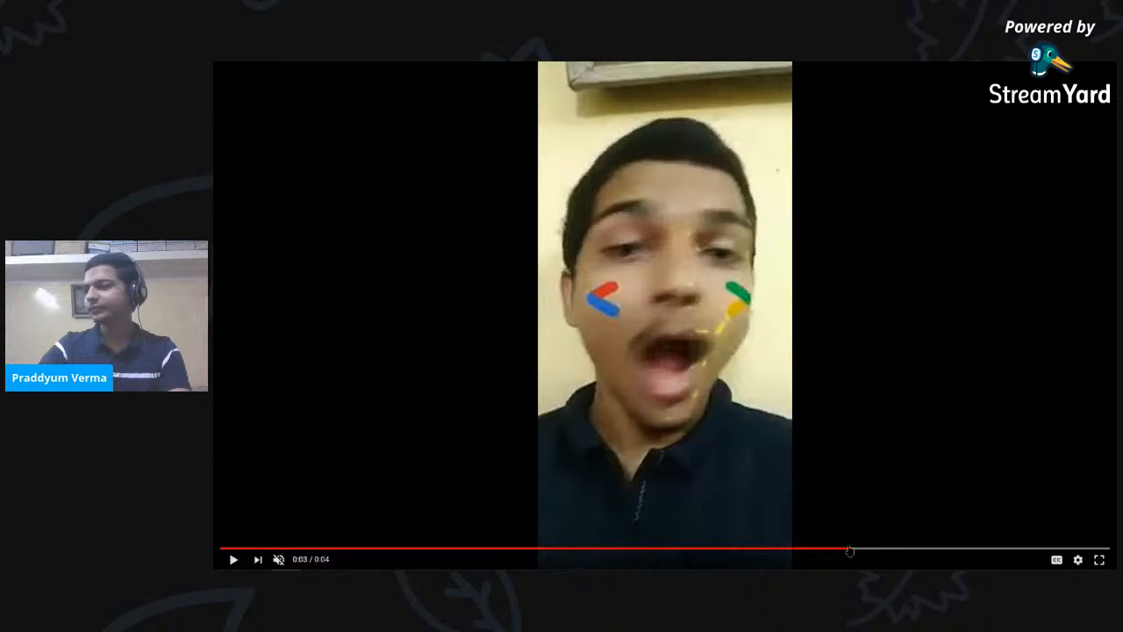
left_click(703, 548)
left_click(659, 318)
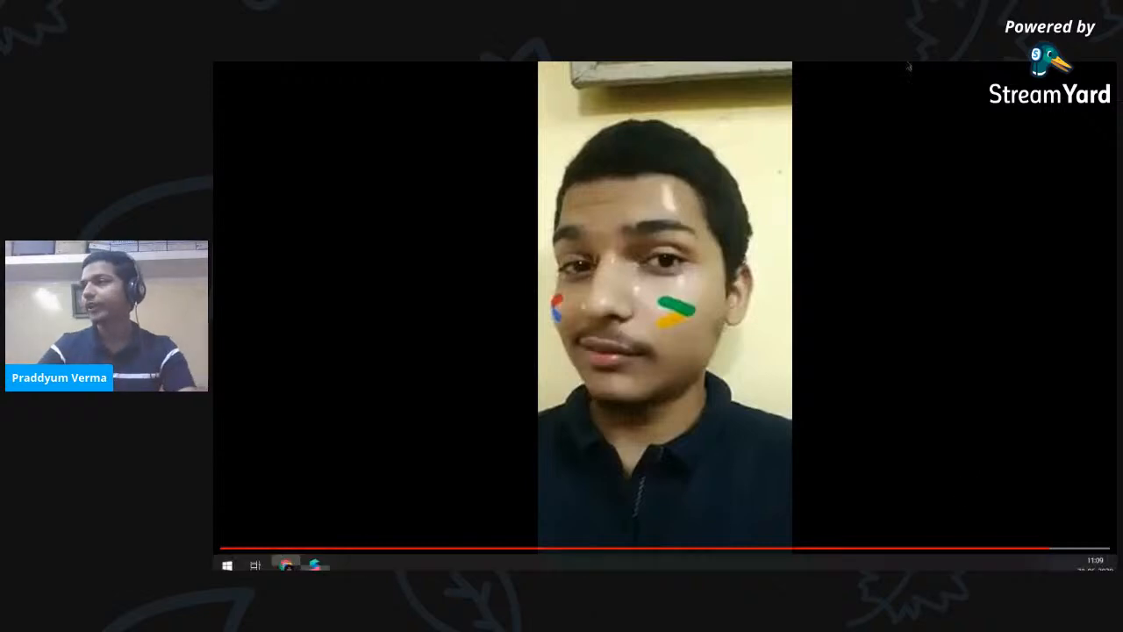
left_click(921, 295)
- Exit full-screen playback and return to Spark AR Studio
key("Escape")
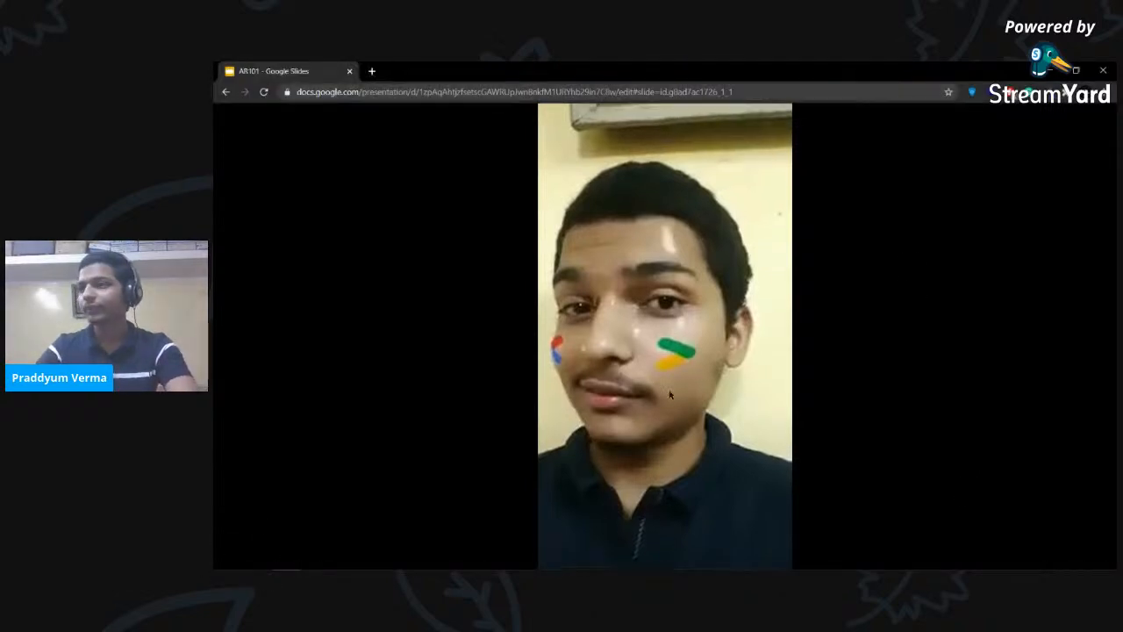
key("Escape")
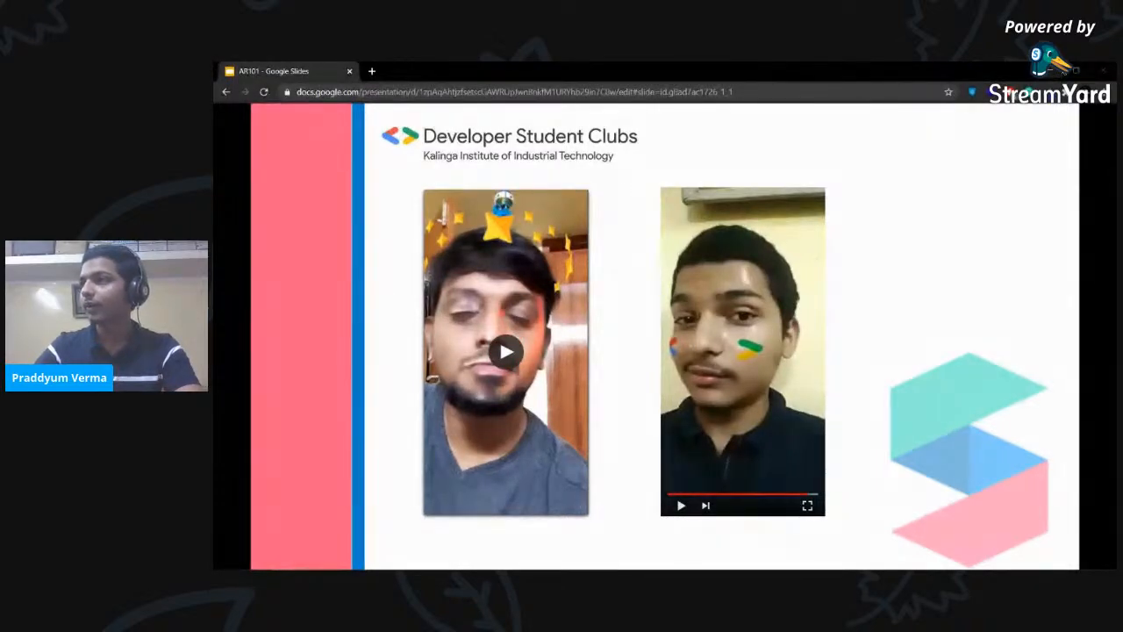
key("alt+Tab")
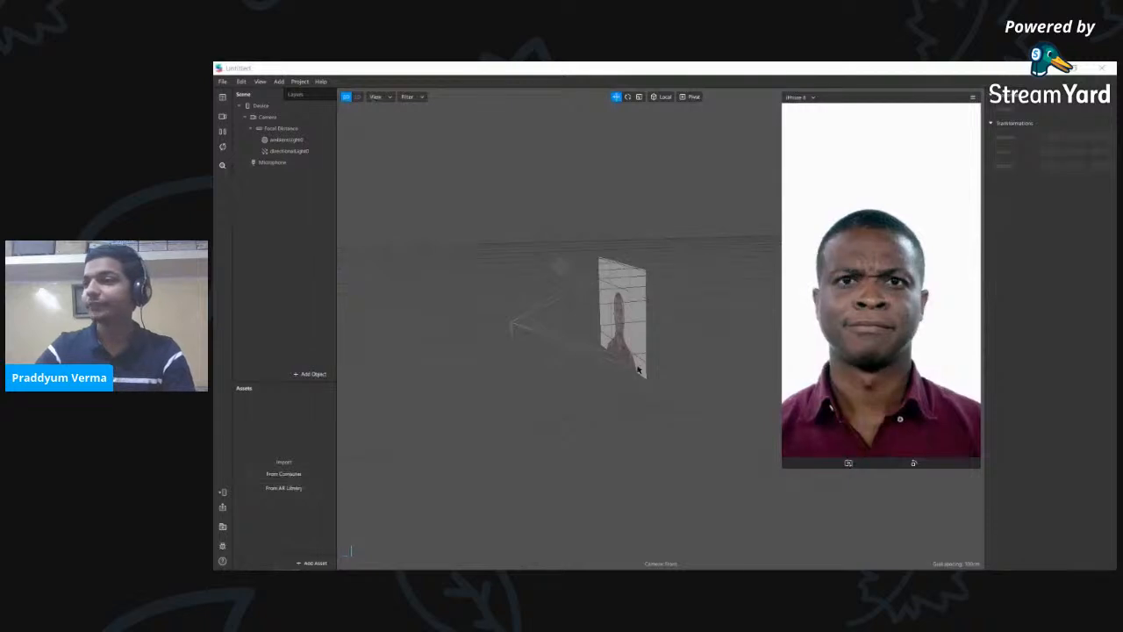
left_click_drag(602, 392, 742, 365)
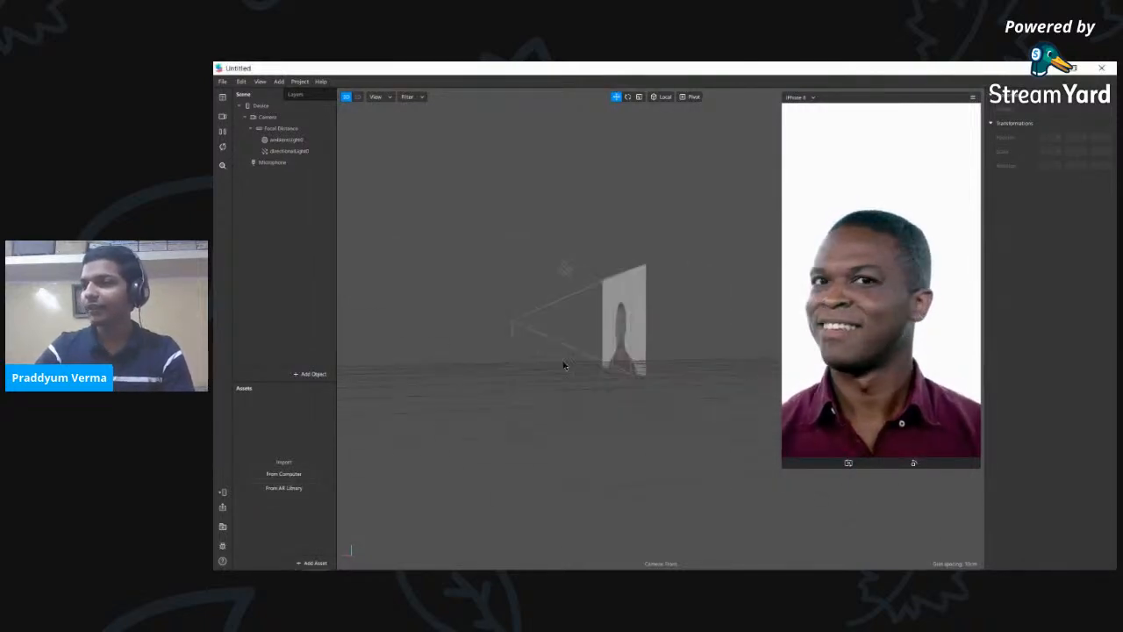
left_click_drag(528, 390, 582, 425)
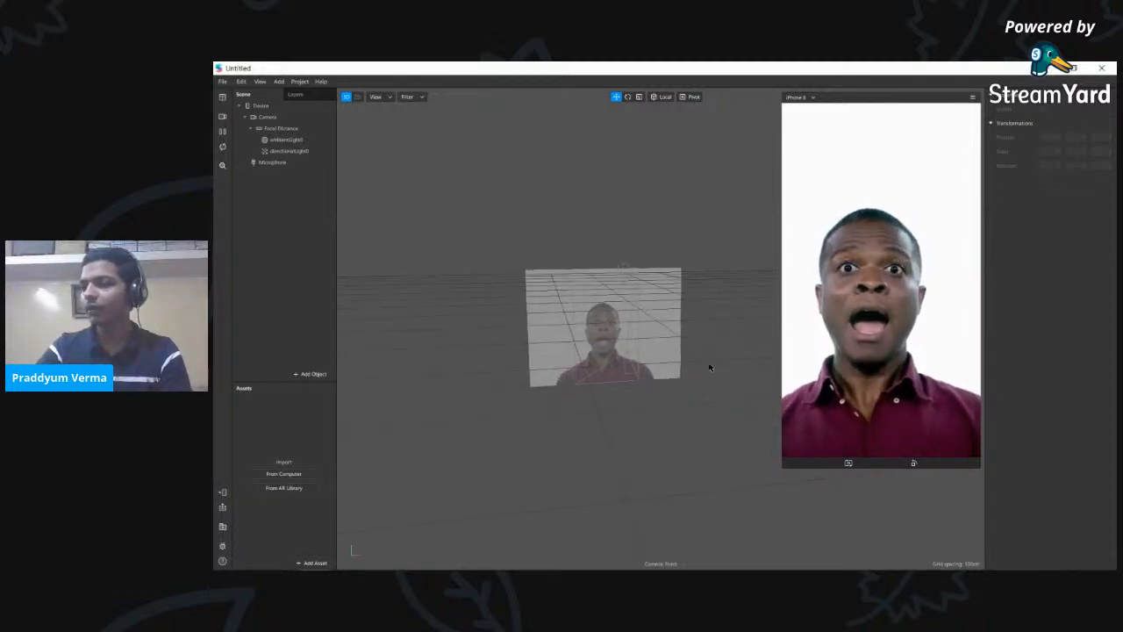
left_click_drag(702, 363, 667, 335)
scroll(631, 320, "up", 3)
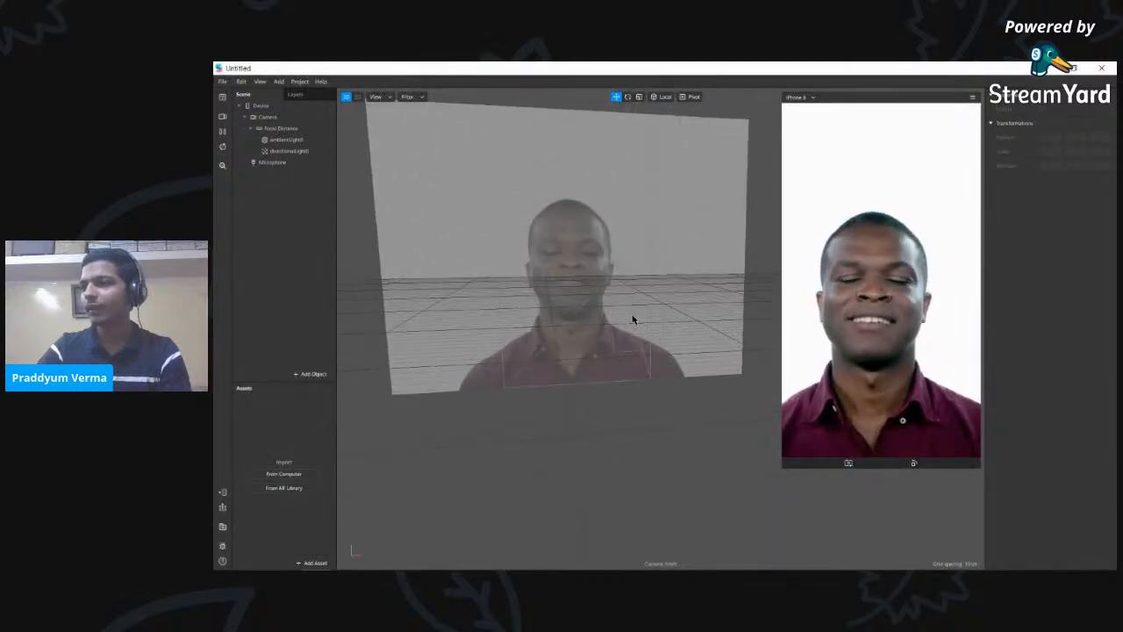
scroll(631, 318, "down", 4)
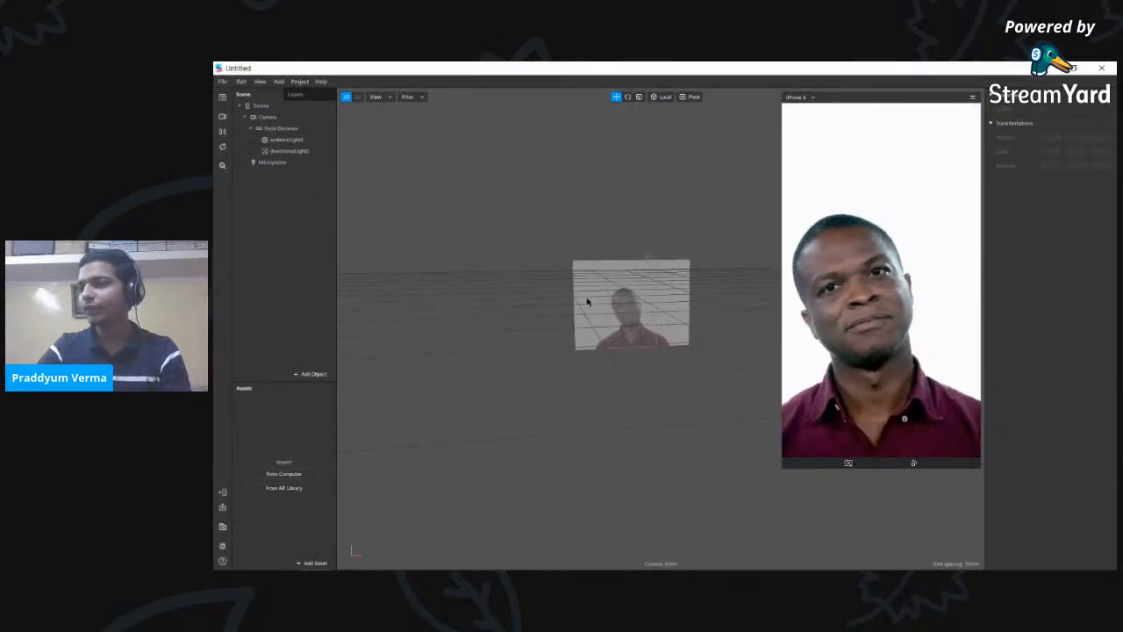
scroll(602, 288, "up", 4)
scroll(604, 291, "down", 3)
left_click_drag(592, 415, 398, 403)
right_click_drag(577, 348, 484, 323)
scroll(643, 377, "up", 3)
scroll(541, 277, "up", 2)
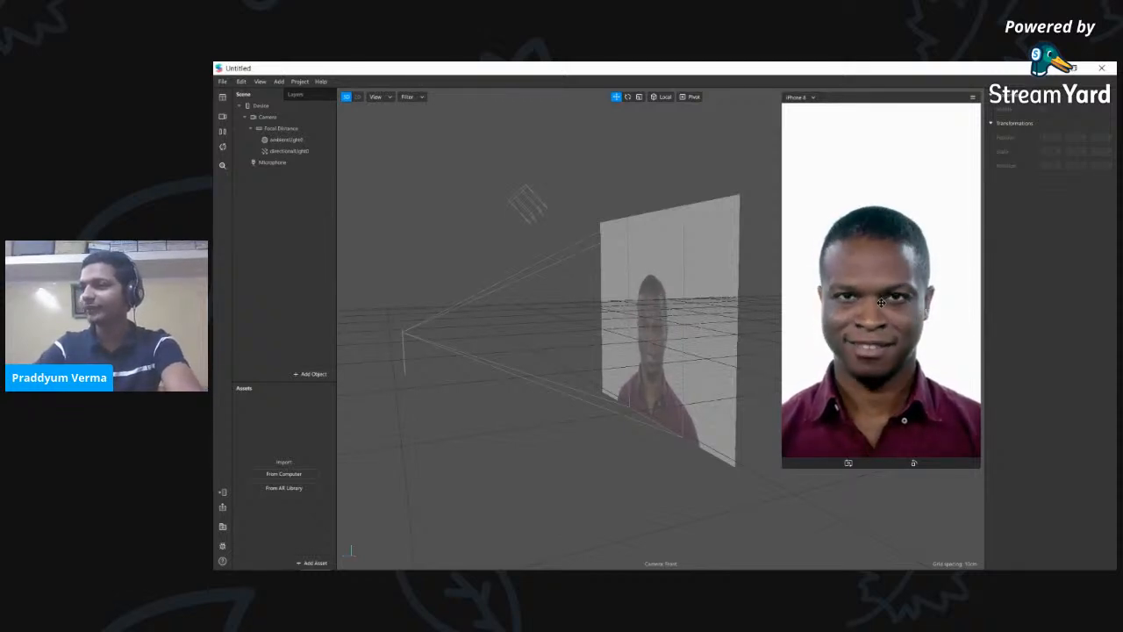
left_click_drag(783, 466, 804, 428)
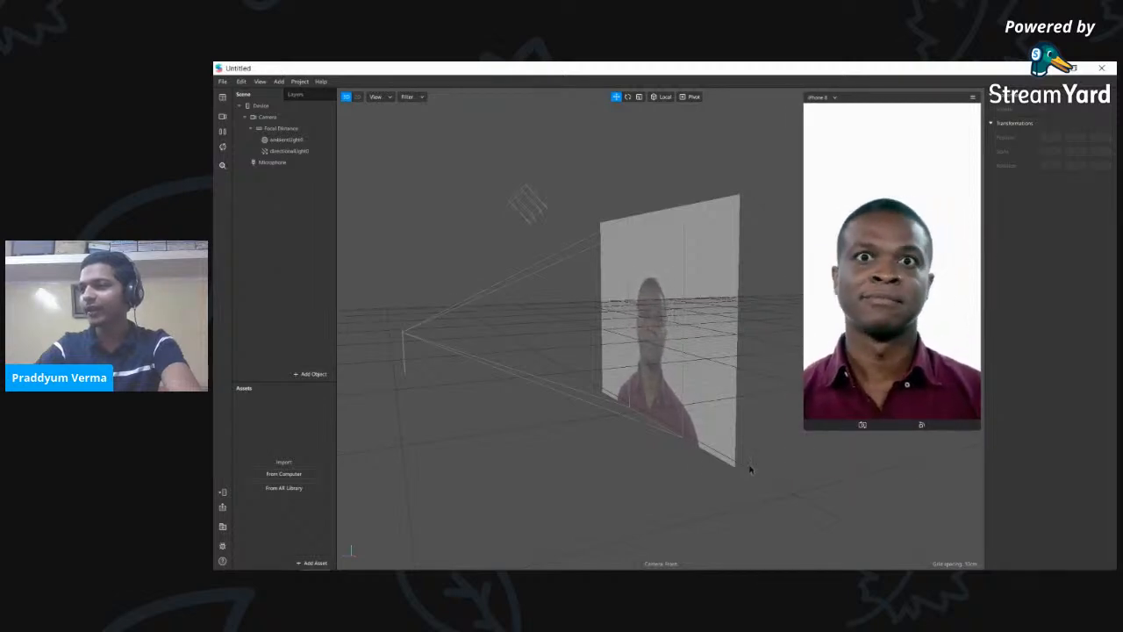
left_click_drag(549, 400, 800, 418)
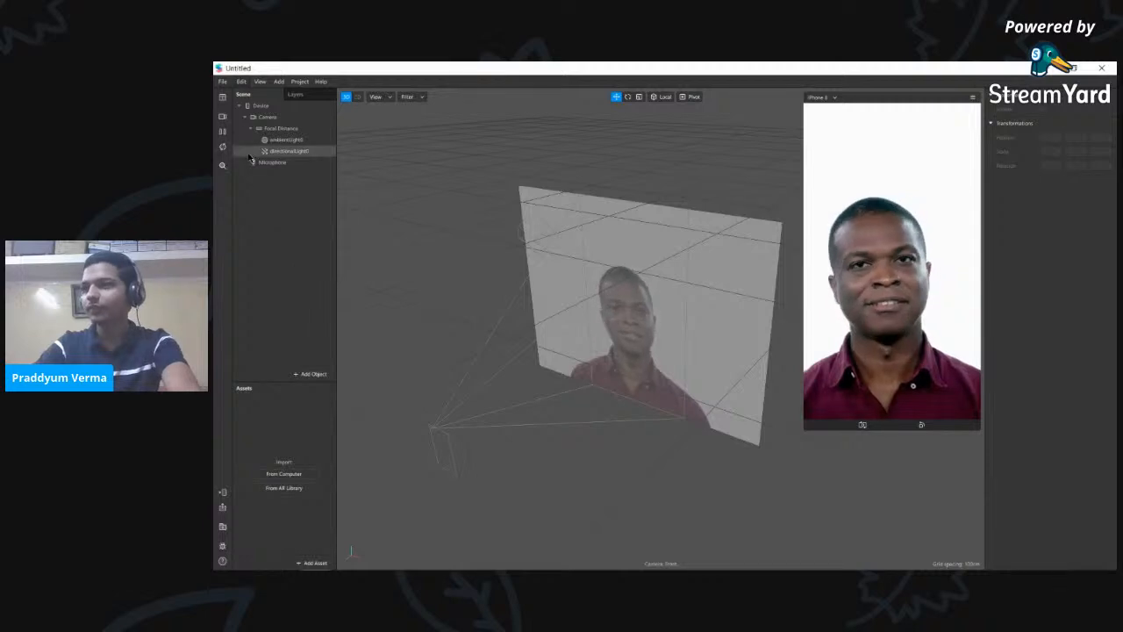
left_click_drag(651, 397, 366, 288)
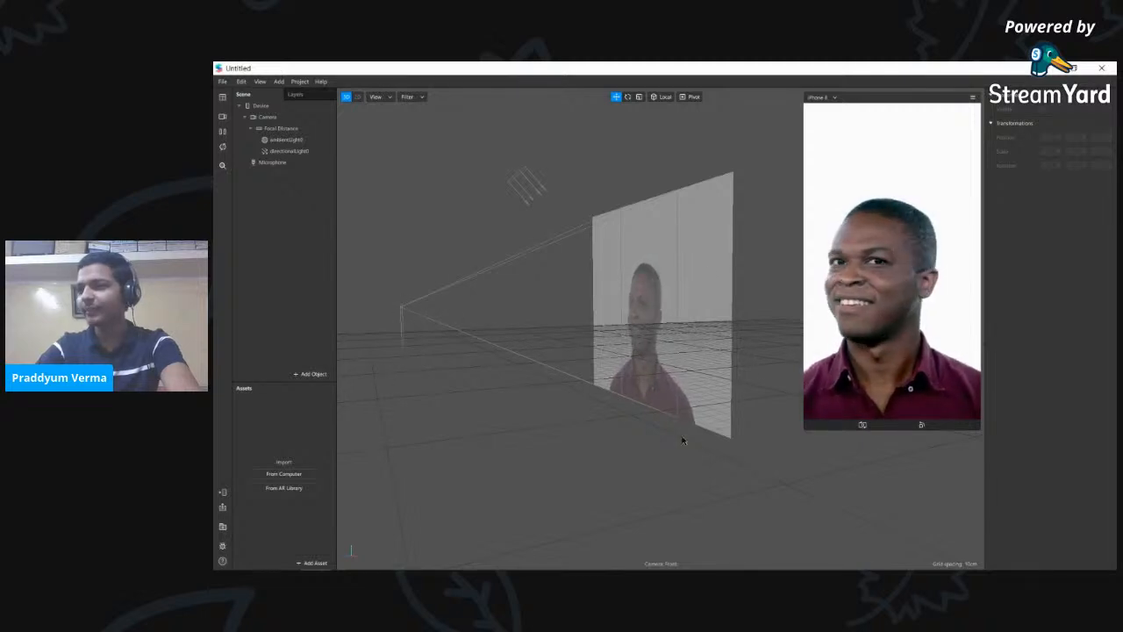
middle_click_drag(700, 514, 676, 378)
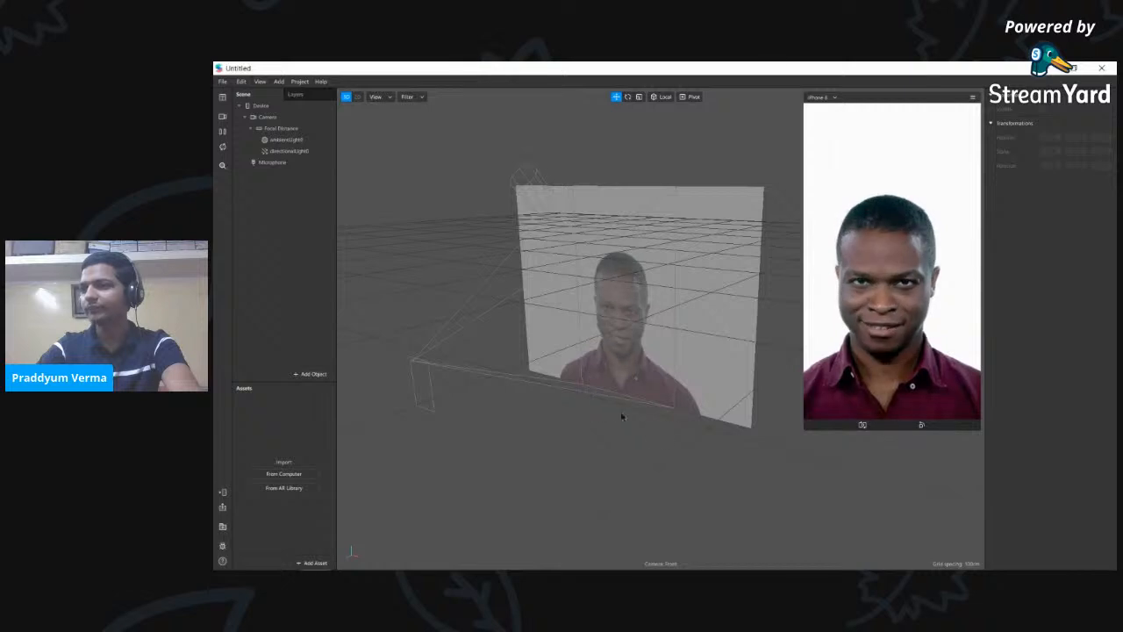
middle_click_drag(686, 405, 526, 187)
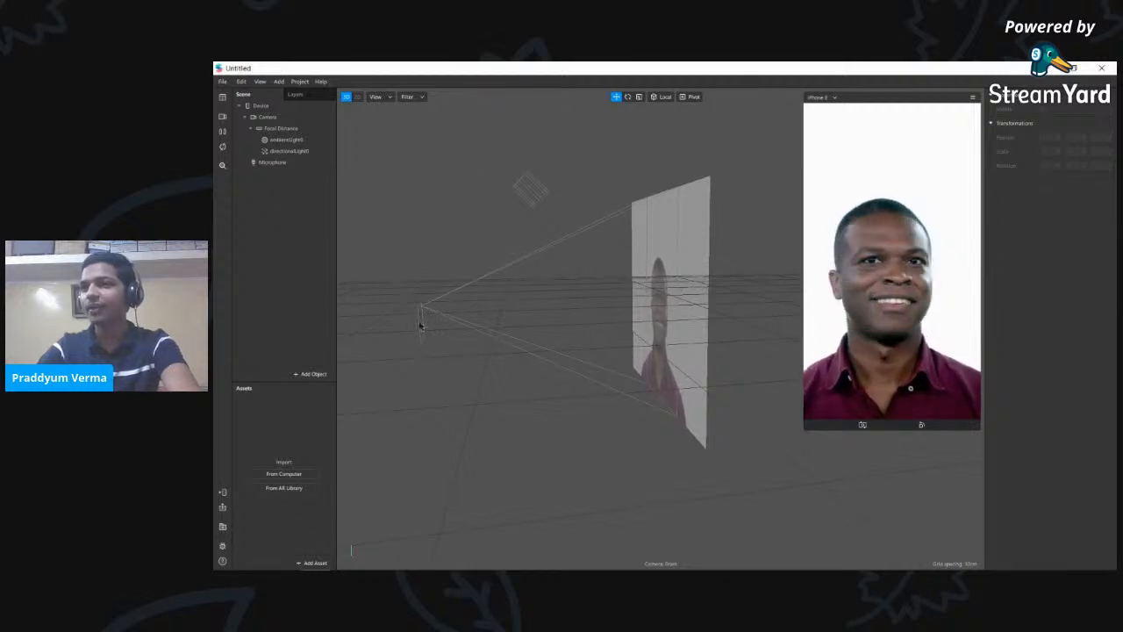
right_click_drag(592, 484, 526, 395)
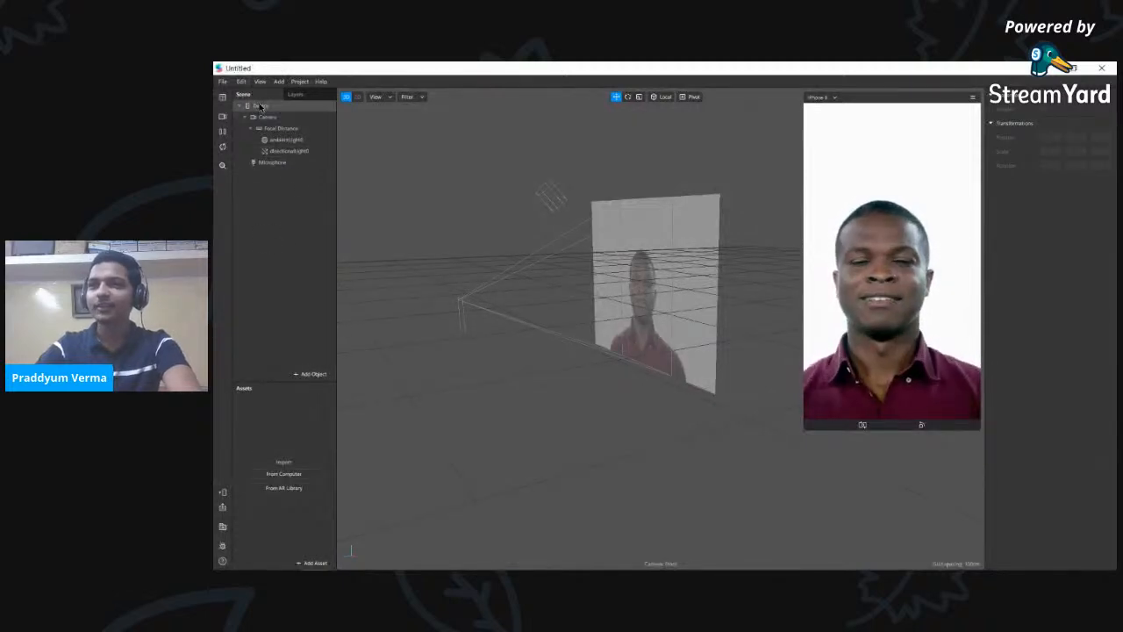
left_click(316, 96)
left_click(266, 95)
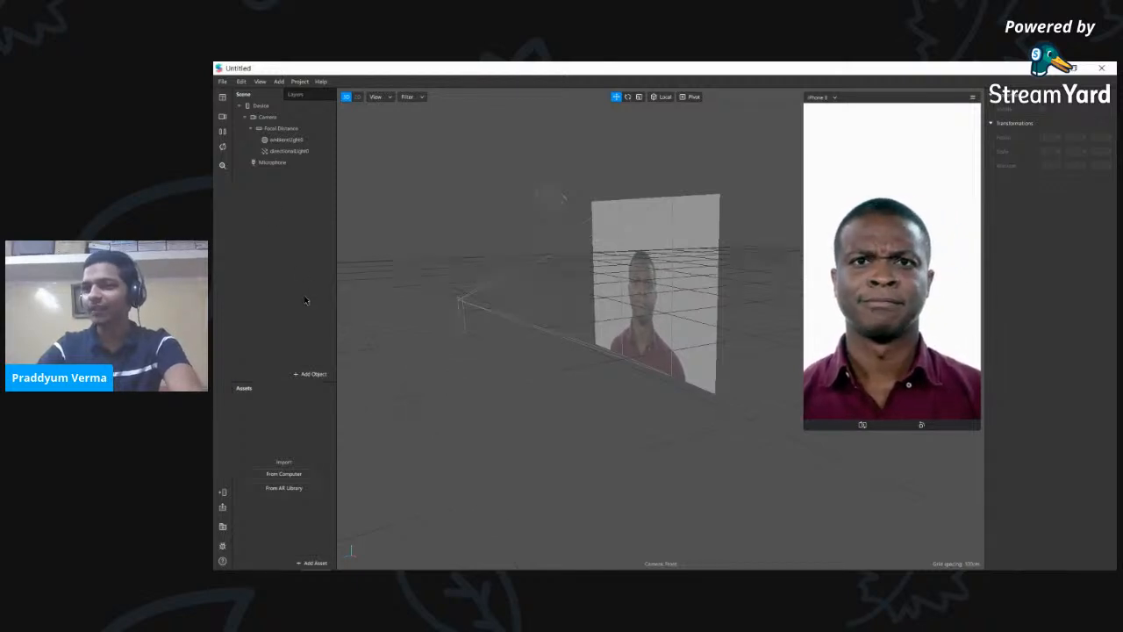
left_click(312, 374)
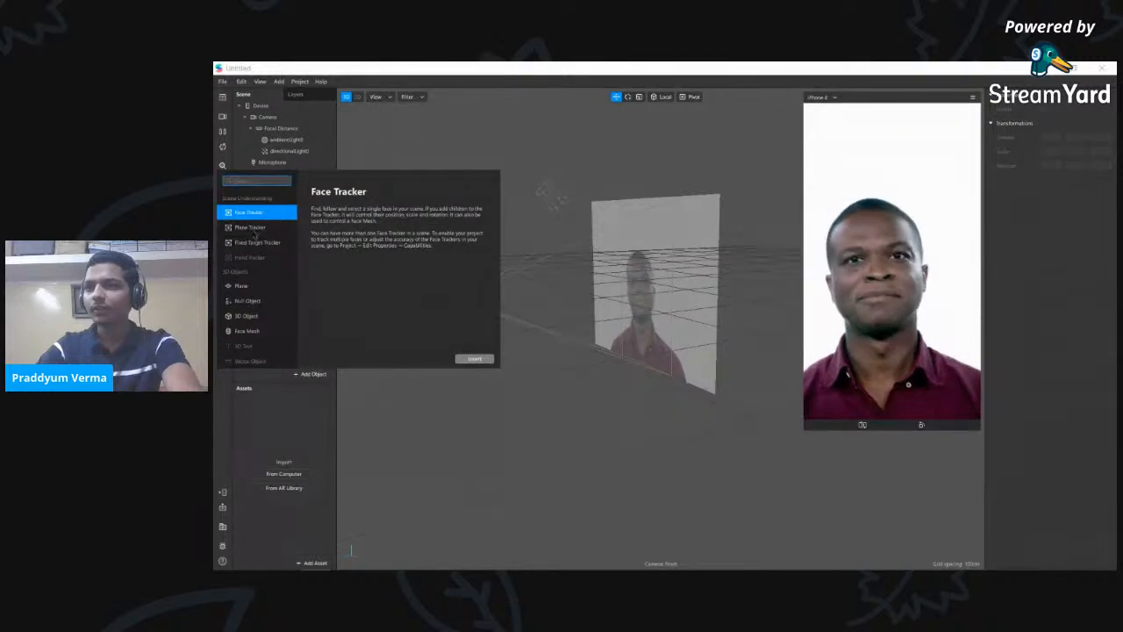
- Compare the Face, Plane and Fixed Target tracker options, then insert a Face Tracker
left_click(254, 240)
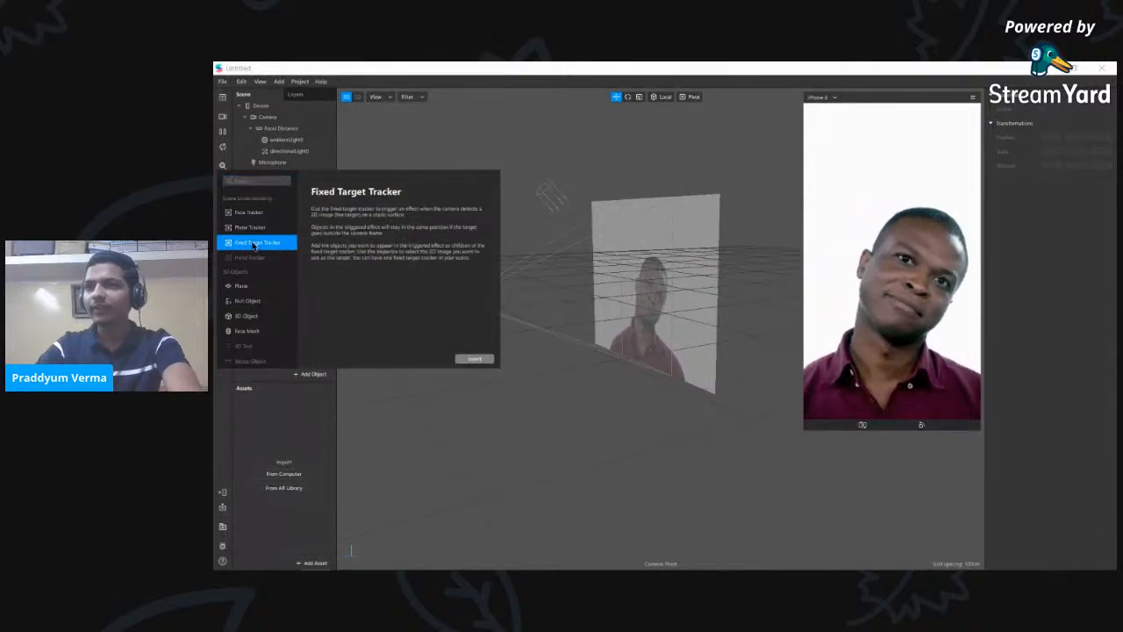
left_click(275, 228)
left_click(269, 213)
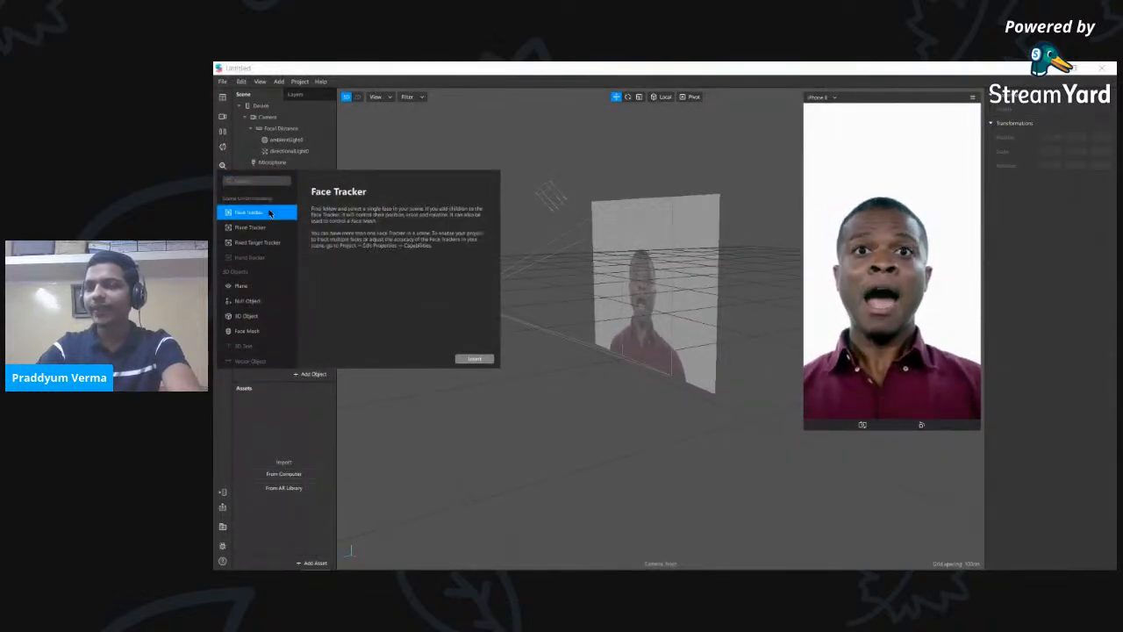
left_click(262, 228)
left_click(261, 241)
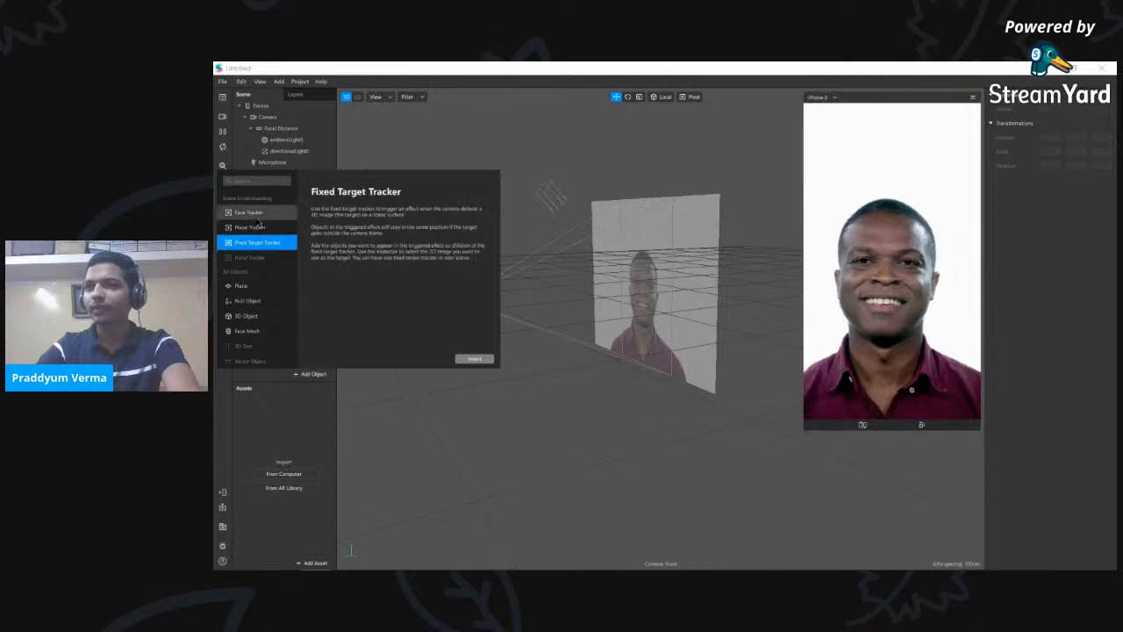
left_click(257, 226)
left_click(257, 216)
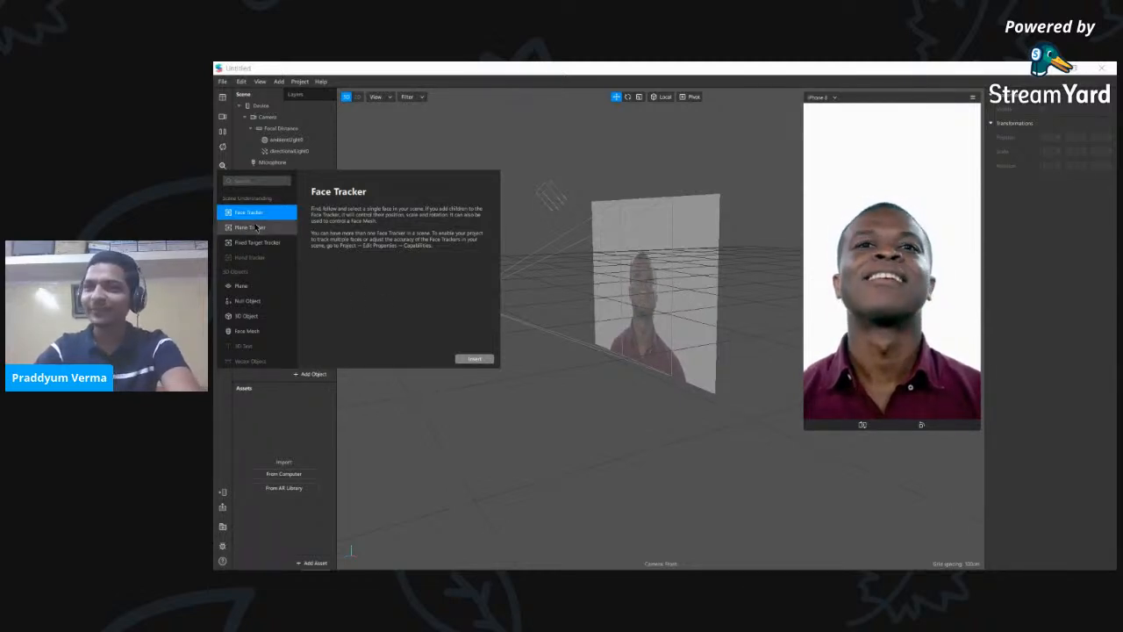
left_click(258, 242)
left_click(255, 227)
left_click(260, 214)
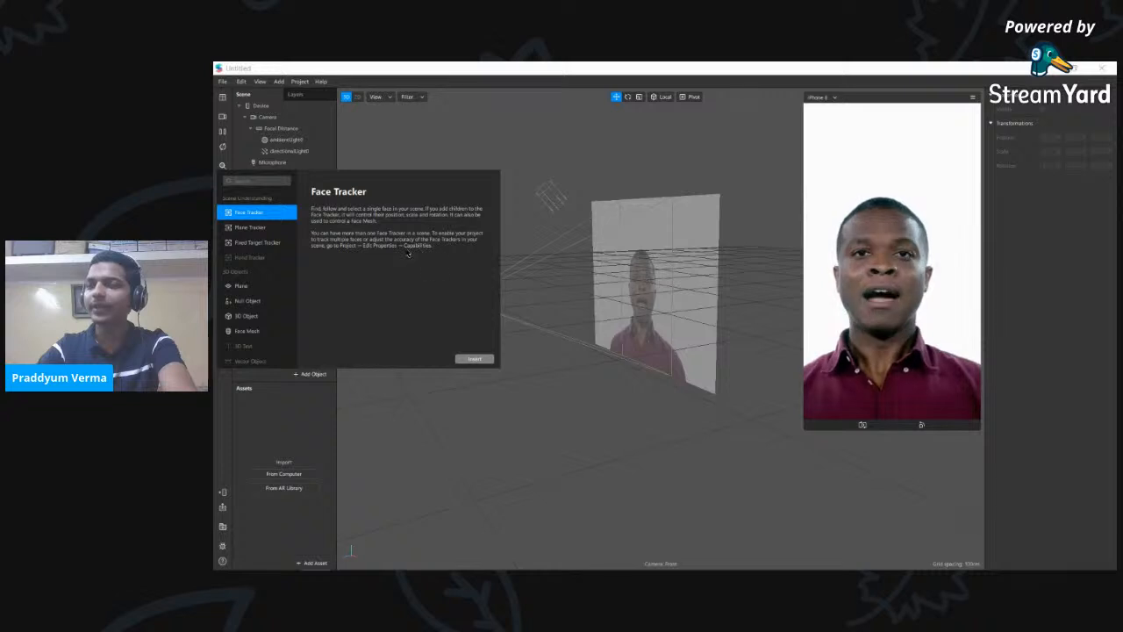
left_click(474, 359)
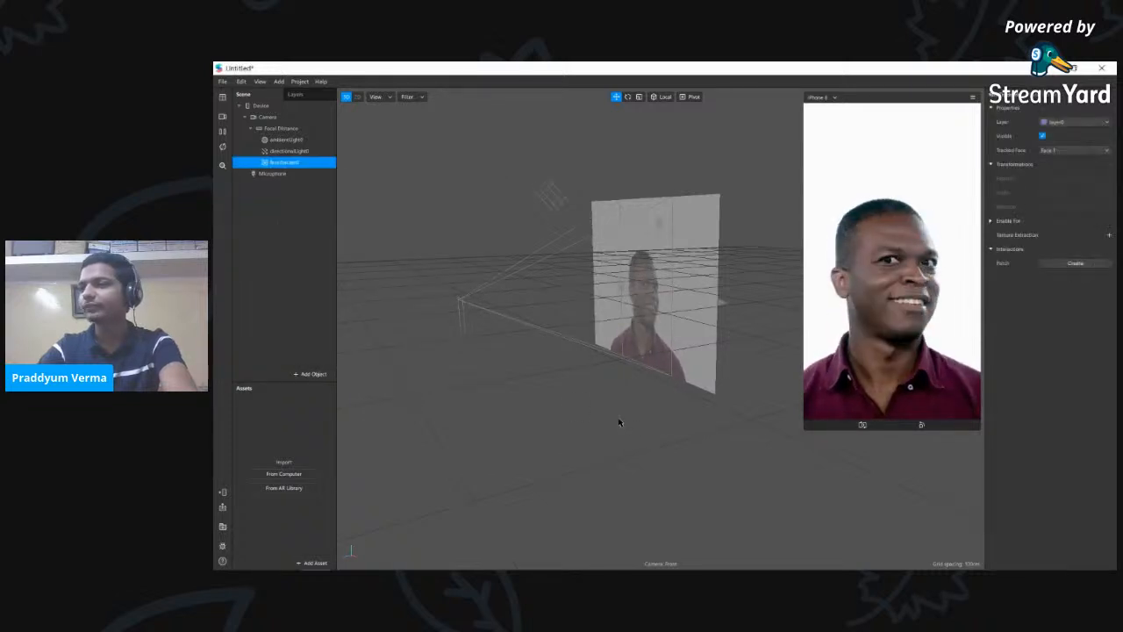
- Orbit the view, then bring up the Add Object list scrolled to Face Mesh
scroll(646, 342, "up", 8)
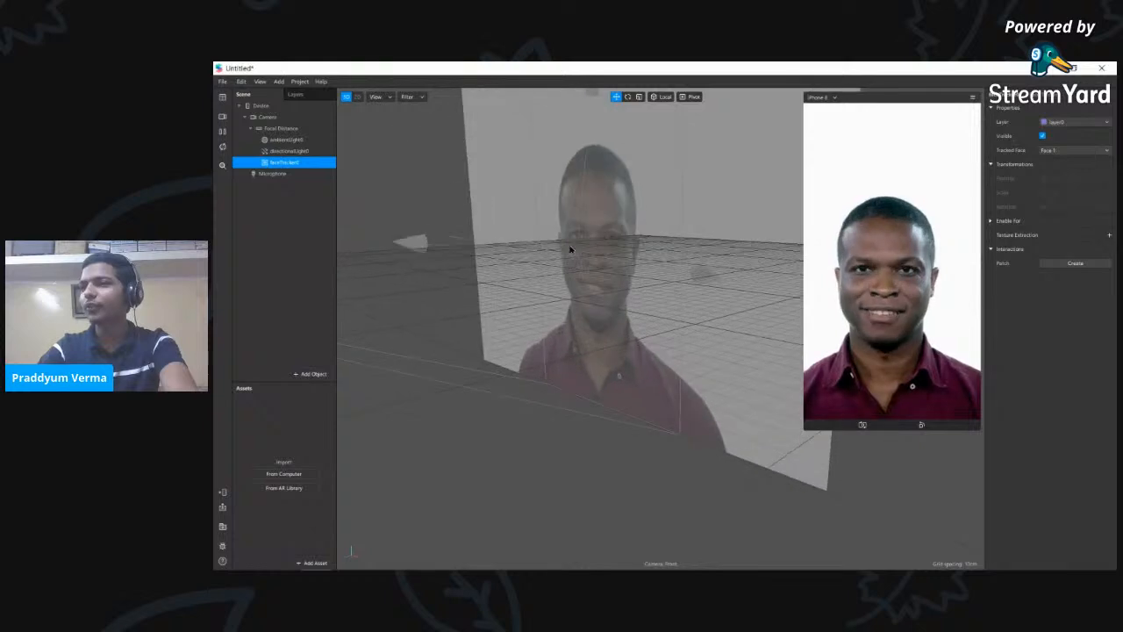
left_click_drag(564, 365, 569, 317)
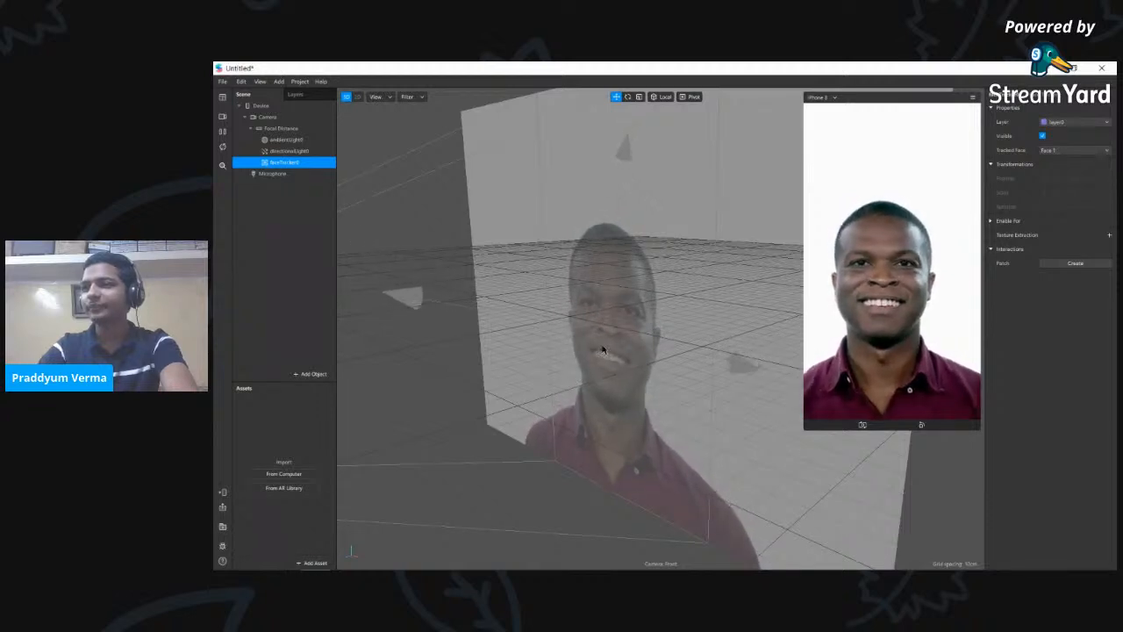
left_click(313, 374)
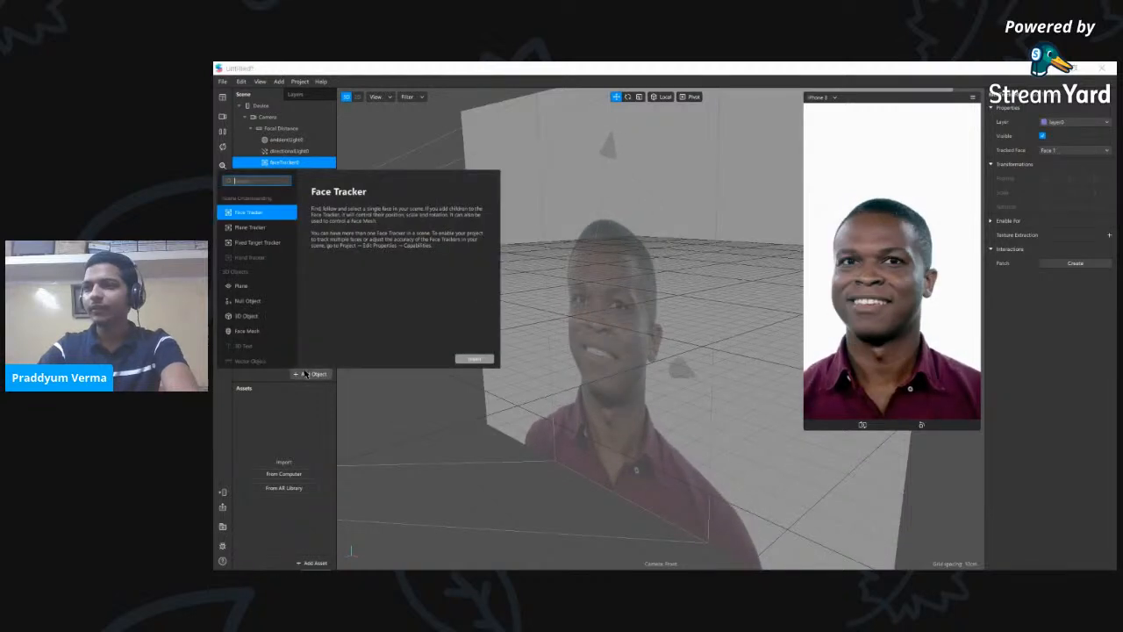
scroll(273, 277, "down", 2)
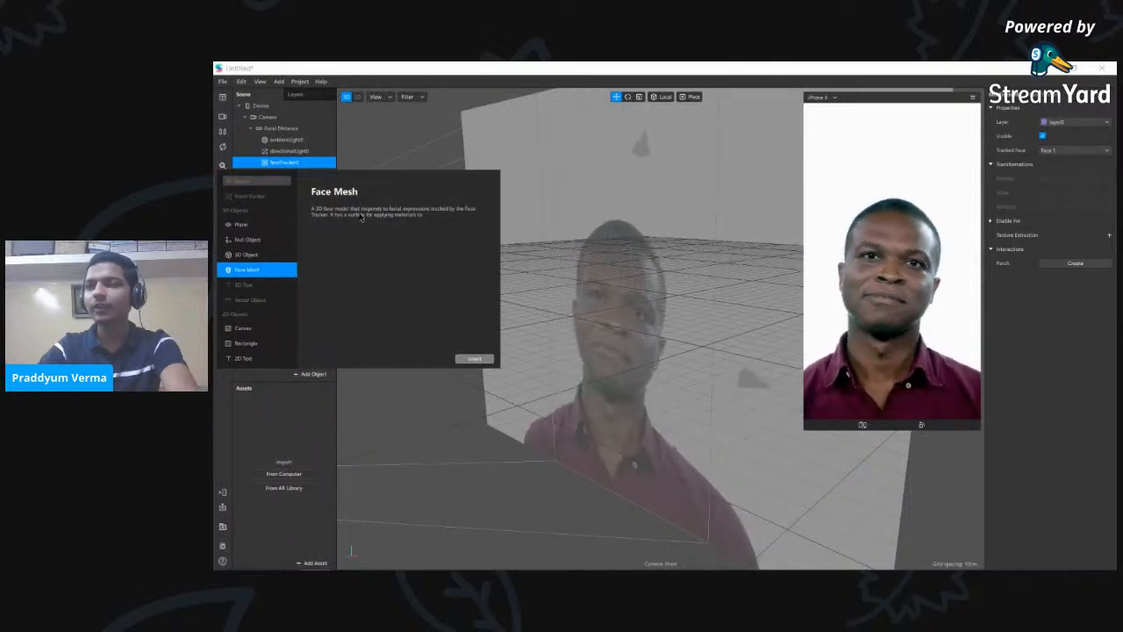
- Insert a Face Mesh and orbit to view the checkered mesh from the front
left_click(474, 360)
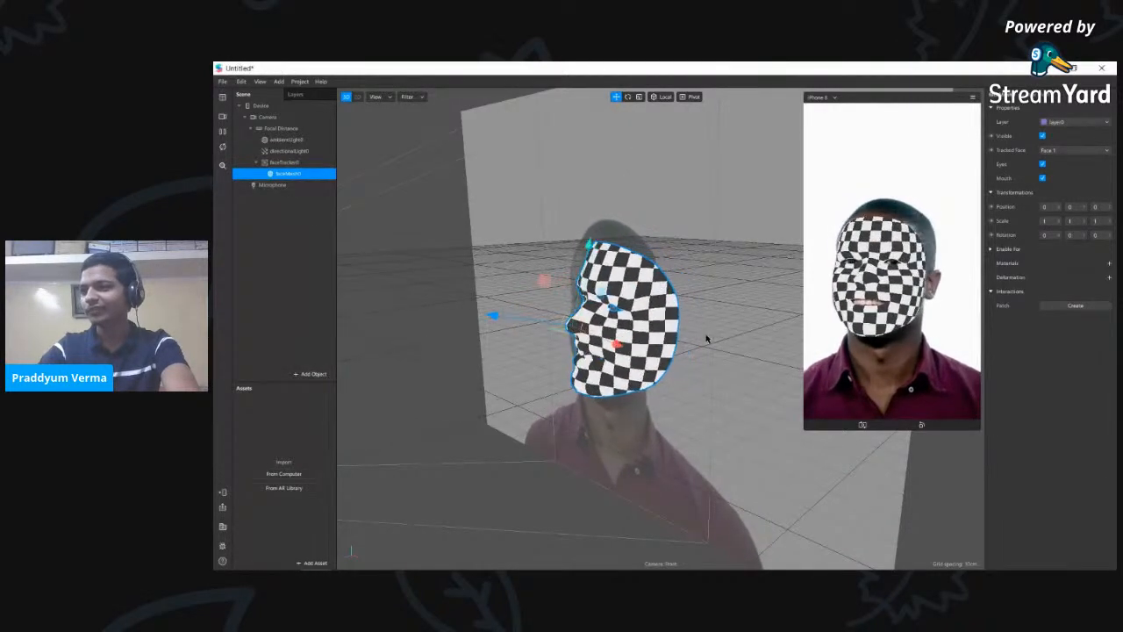
left_click_drag(669, 409, 496, 444)
left_click_drag(631, 452, 597, 448)
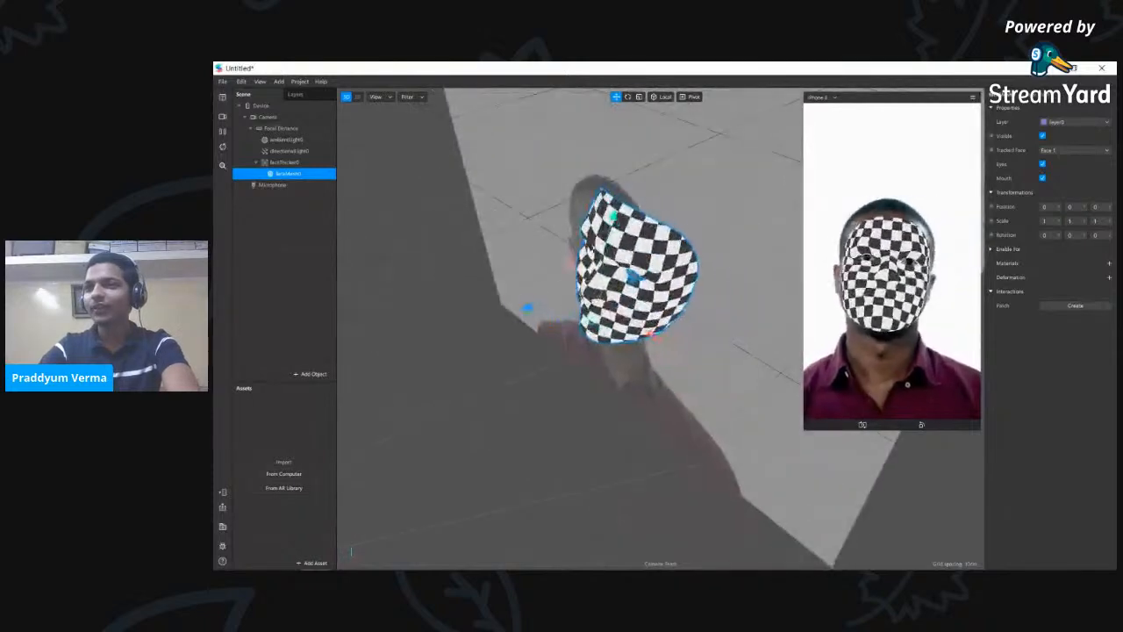
- Move faceMesh0 out of faceTracker0 to sit above Microphone in the Scene panel
double_click(286, 178)
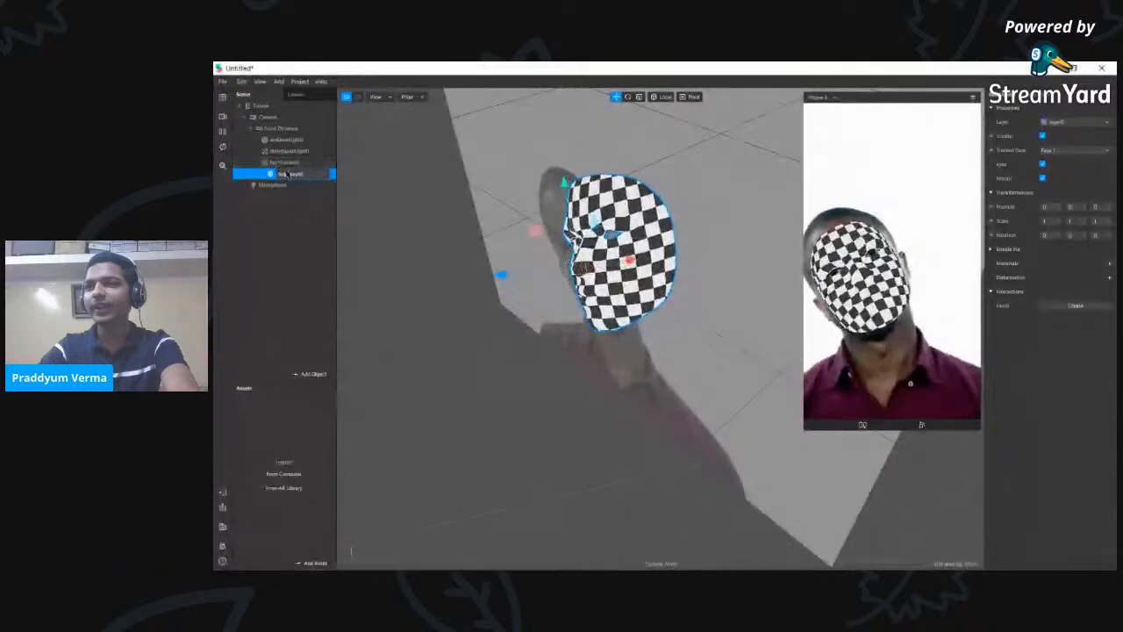
left_click(264, 165)
left_click(258, 164)
left_click(258, 164)
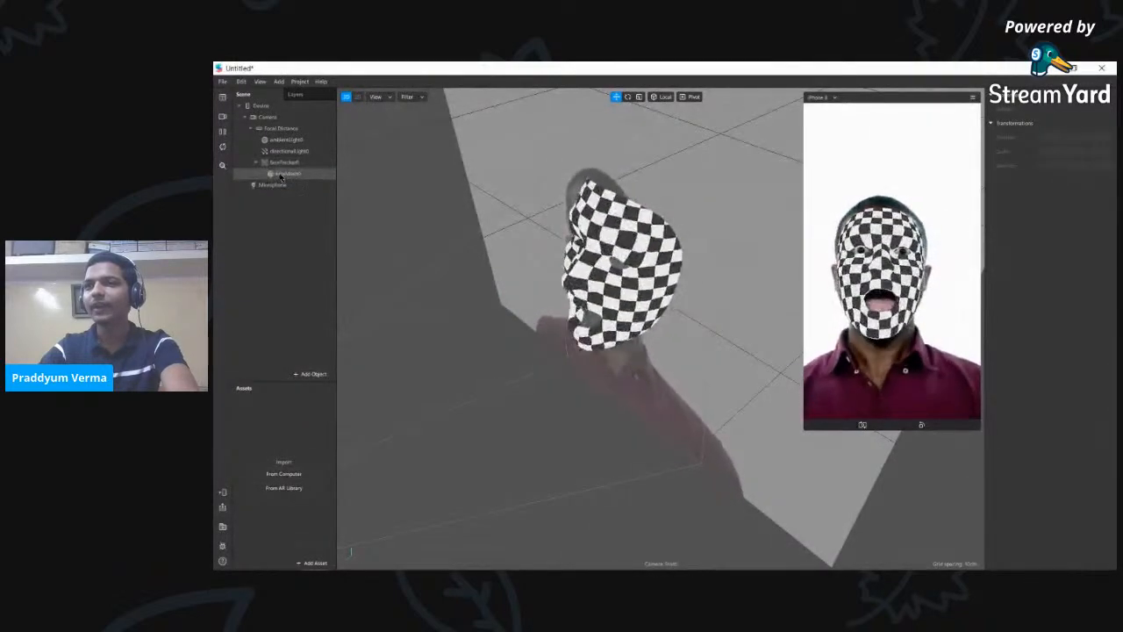
left_click(263, 178)
left_click_drag(262, 178, 263, 291)
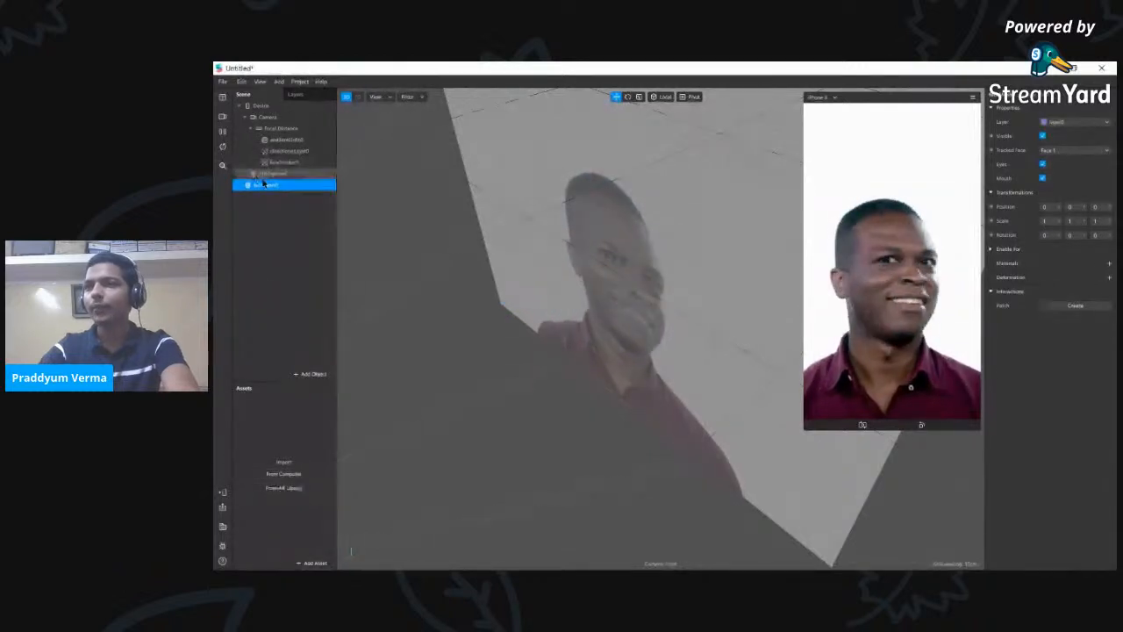
left_click_drag(267, 185, 277, 169)
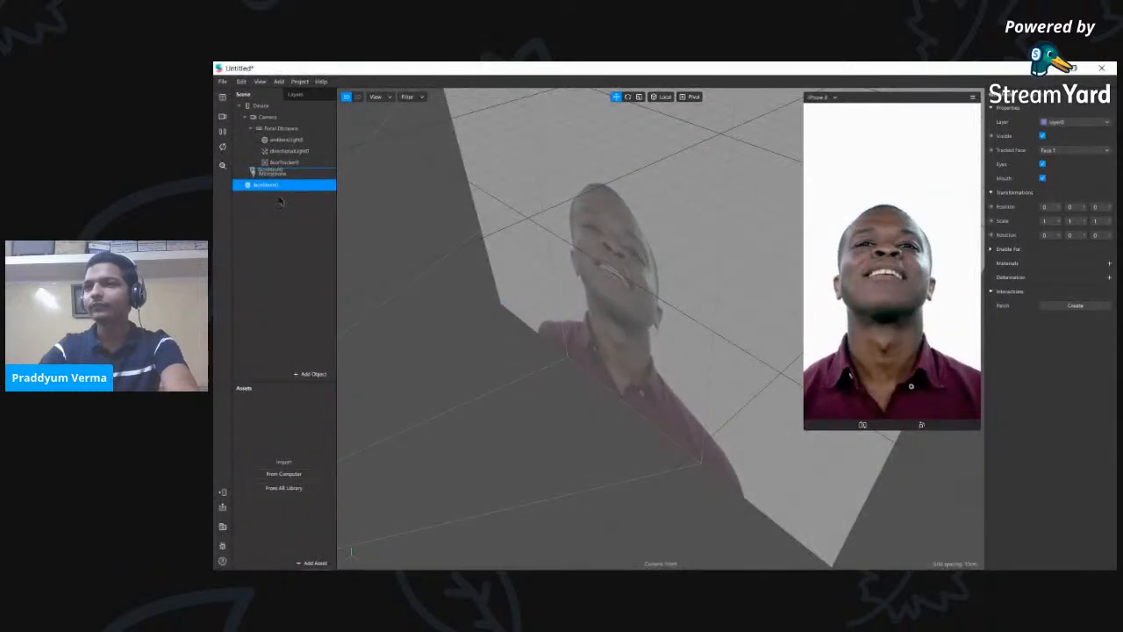
left_click(569, 311)
left_click_drag(569, 311, 487, 299)
scroll(640, 352, "down", 3)
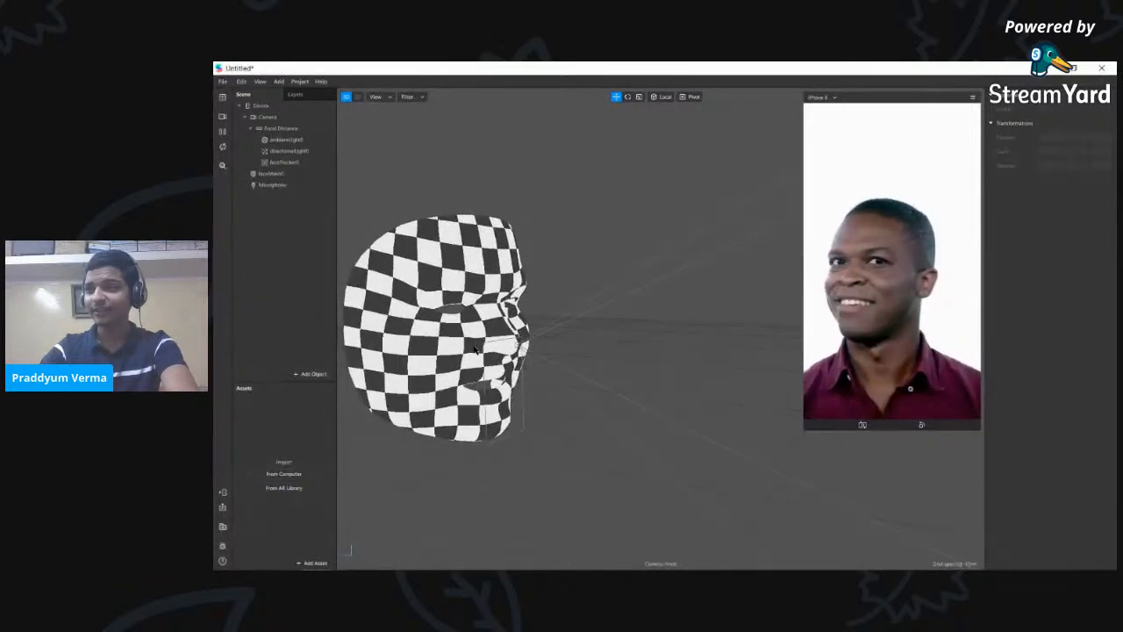
- Drag faceMesh0 back under faceTracker0 and frame the mesh-covered face in the viewport
left_click_drag(484, 328, 689, 401)
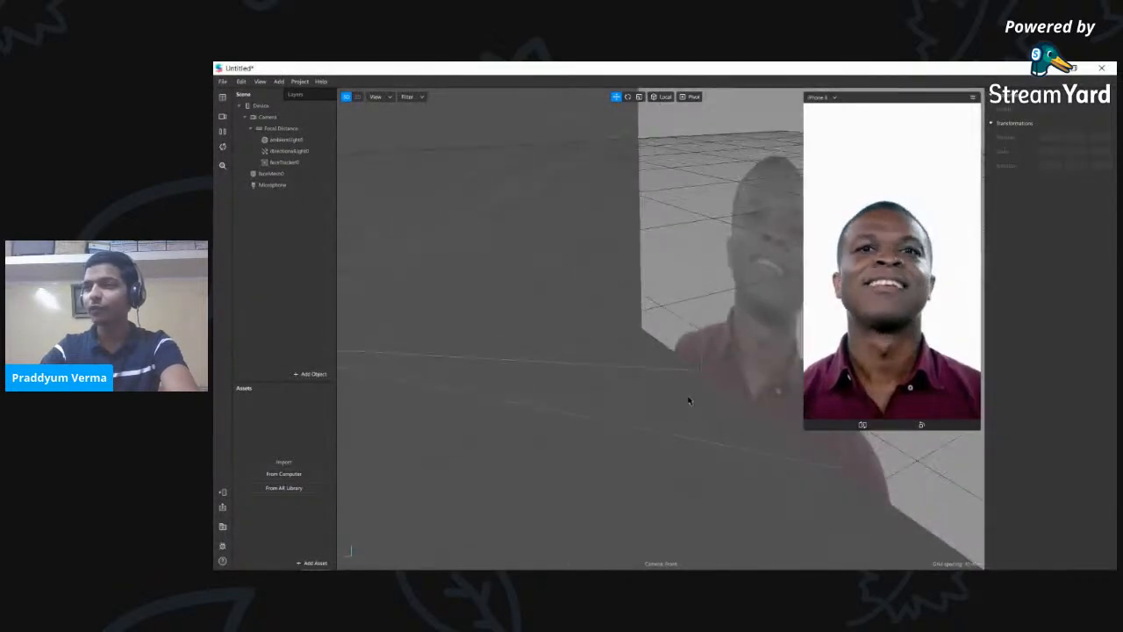
scroll(689, 401, "down", 3)
scroll(614, 336, "down", 1)
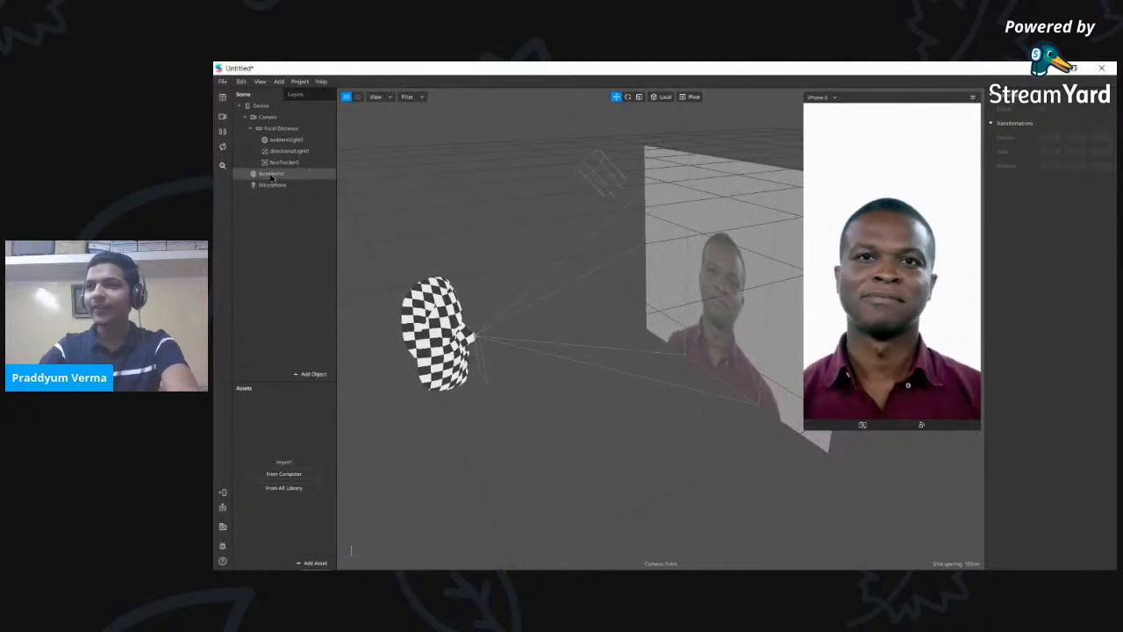
left_click(272, 175)
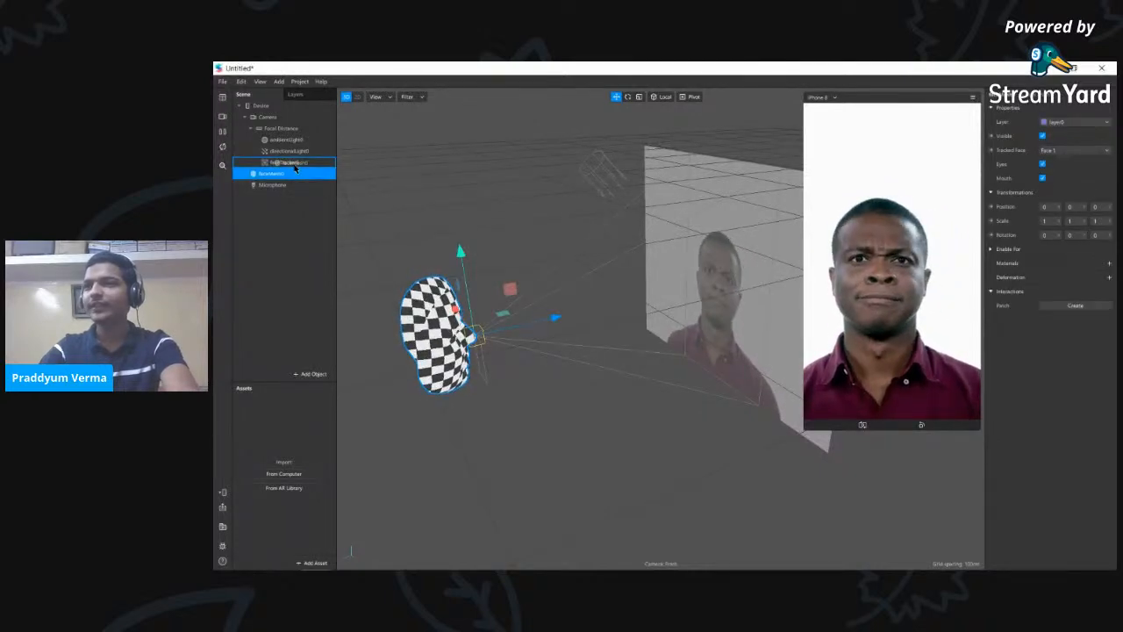
left_click_drag(295, 167, 296, 163)
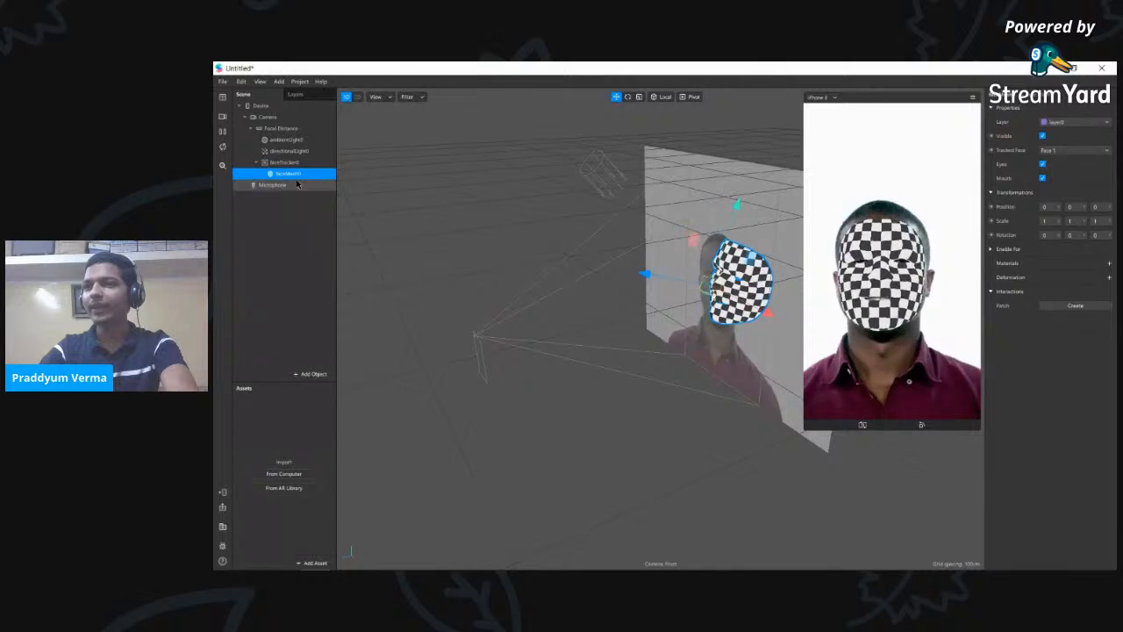
left_click_drag(675, 419, 555, 387)
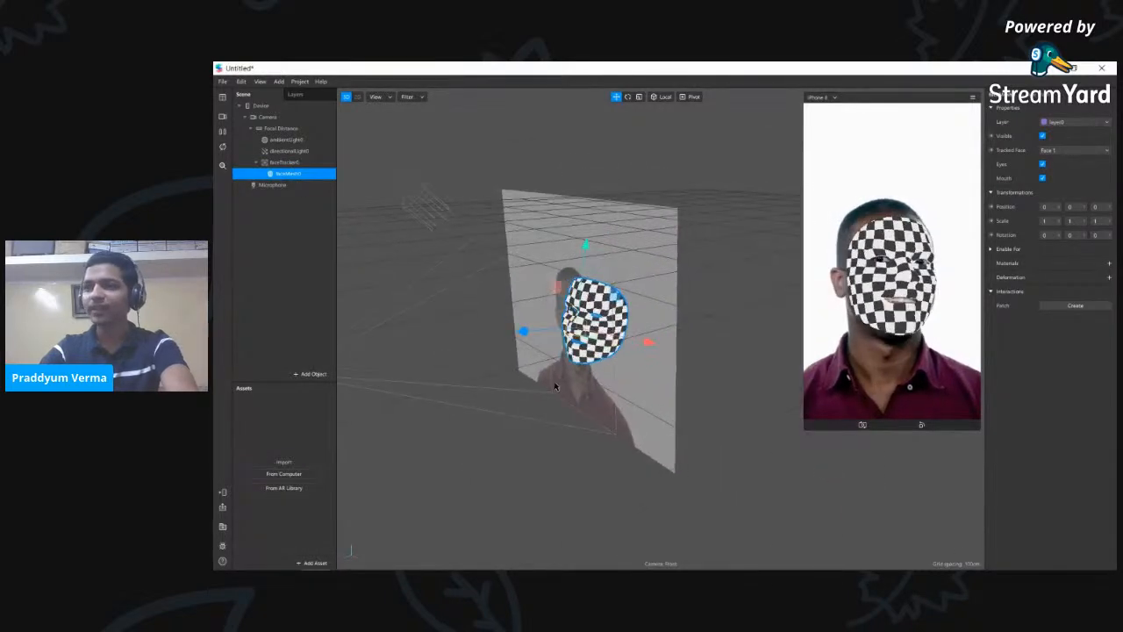
scroll(593, 341, "up", 3)
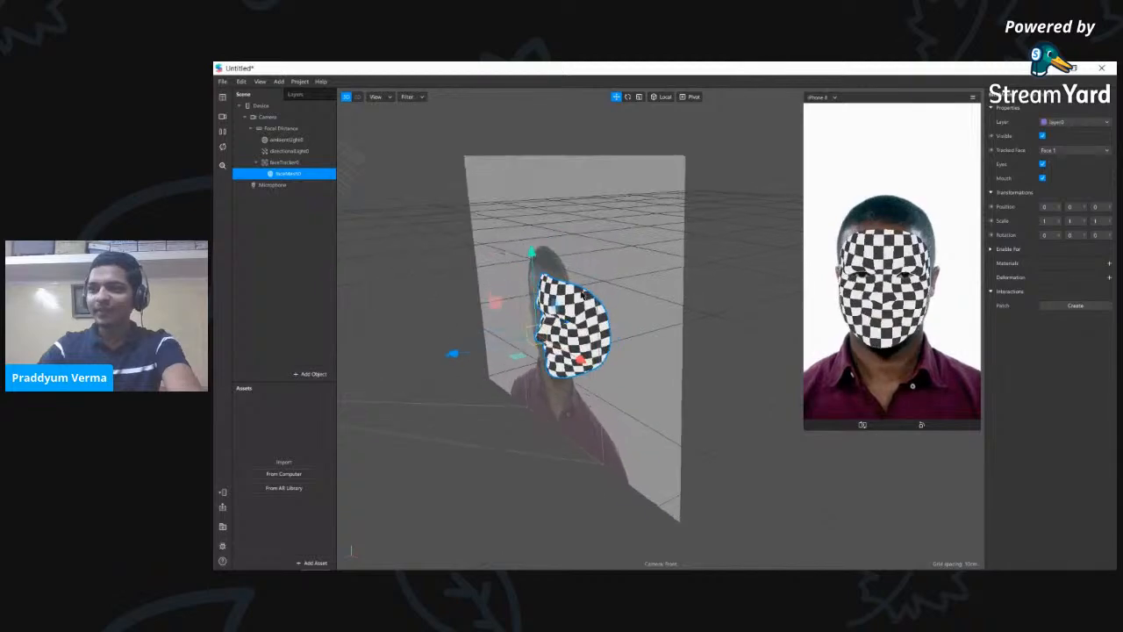
left_click_drag(655, 308, 678, 312)
scroll(650, 316, "up", 2)
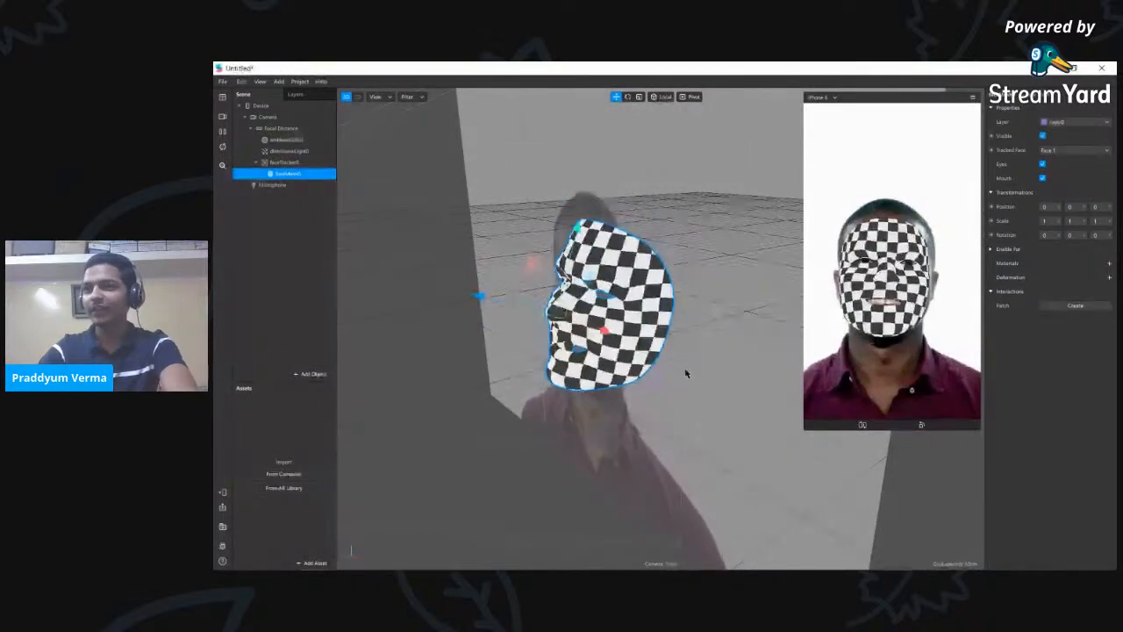
left_click(303, 263)
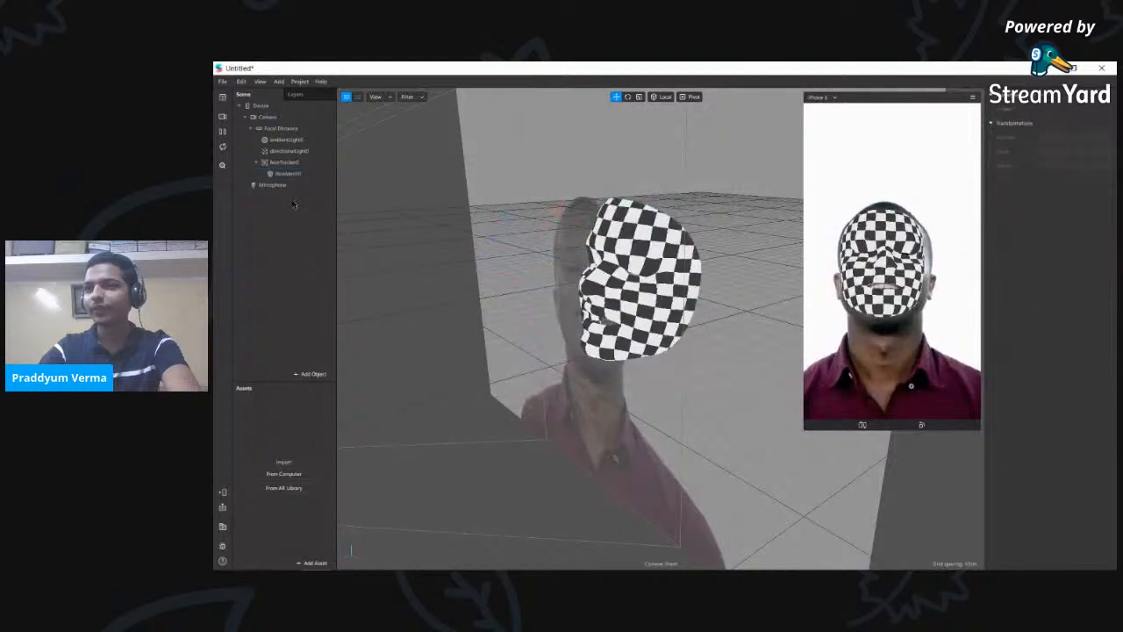
- Rename faceMesh0 under faceTracker0 to 'Sticker'
left_click(287, 172)
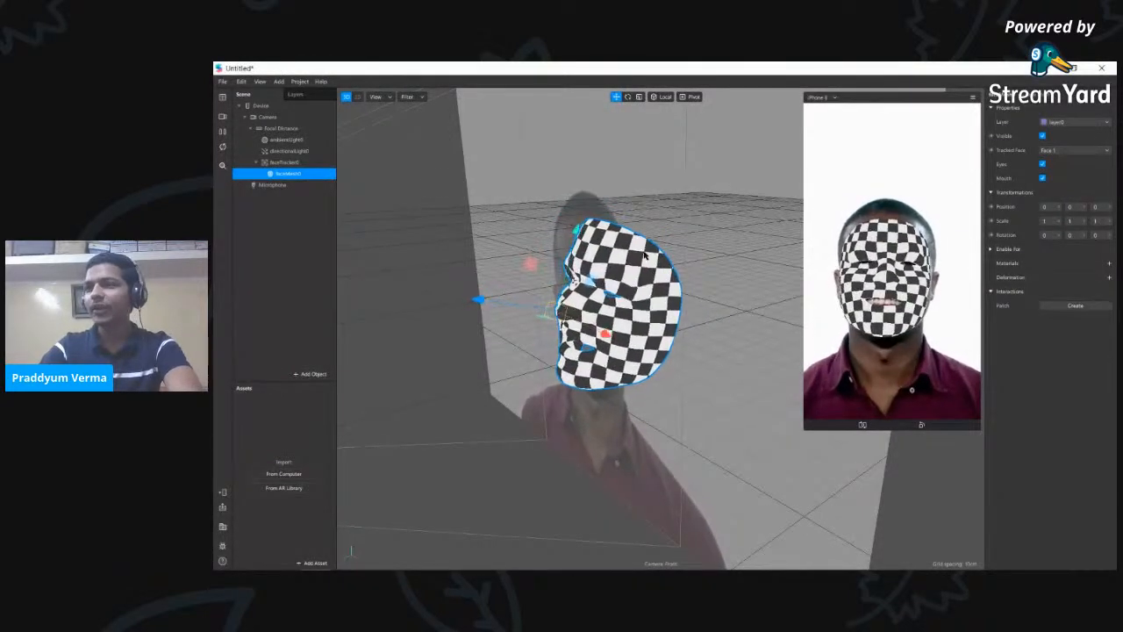
double_click(290, 174)
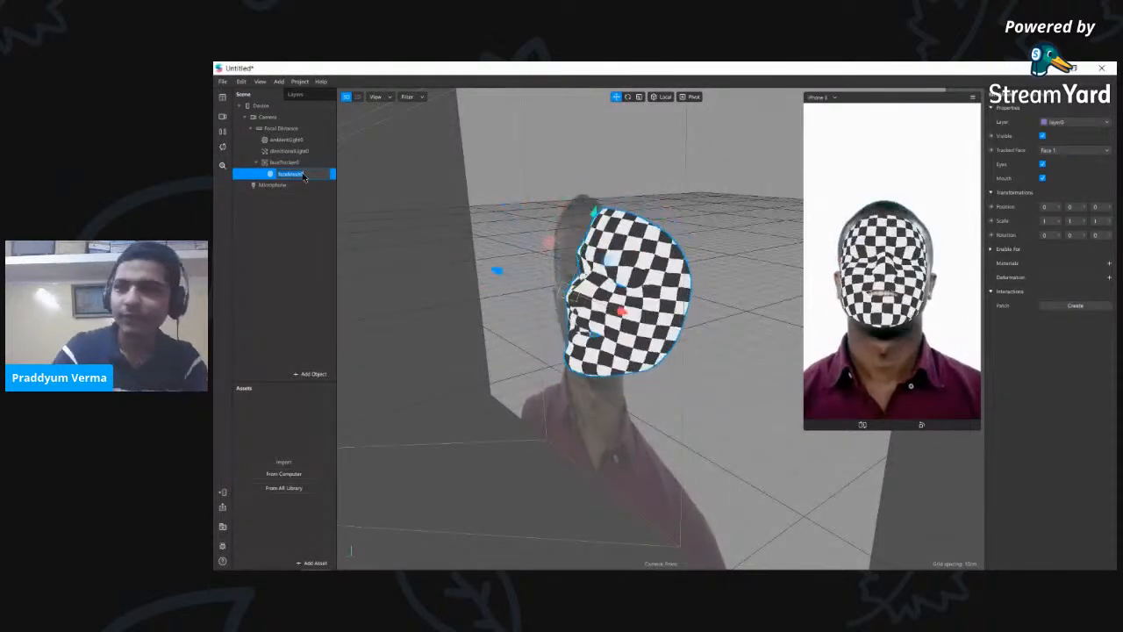
type("sk")
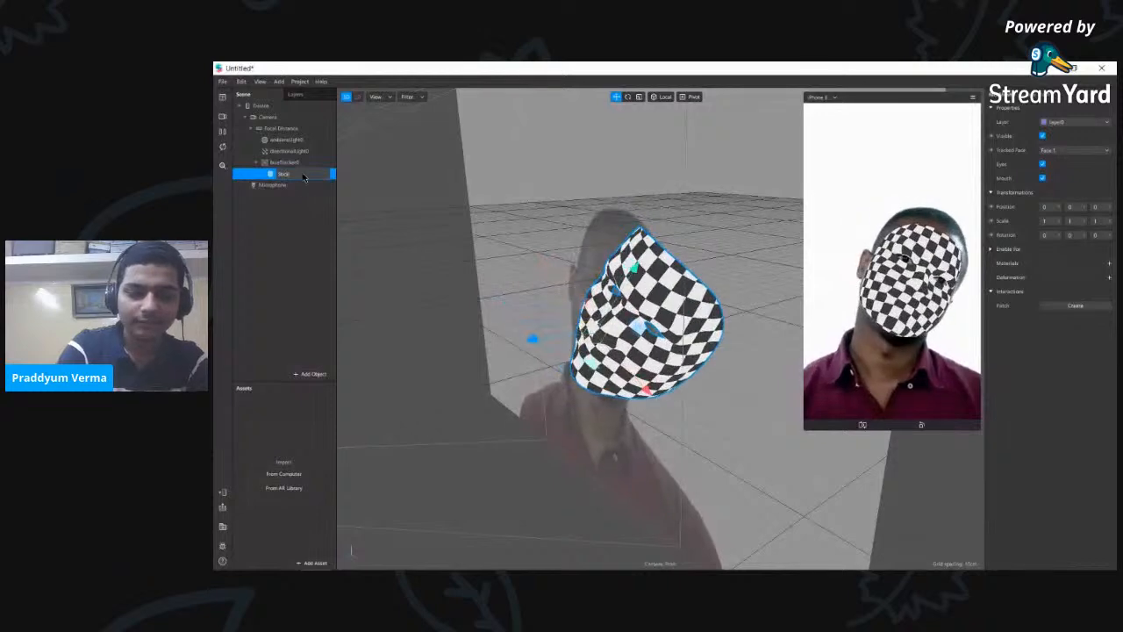
key("Return")
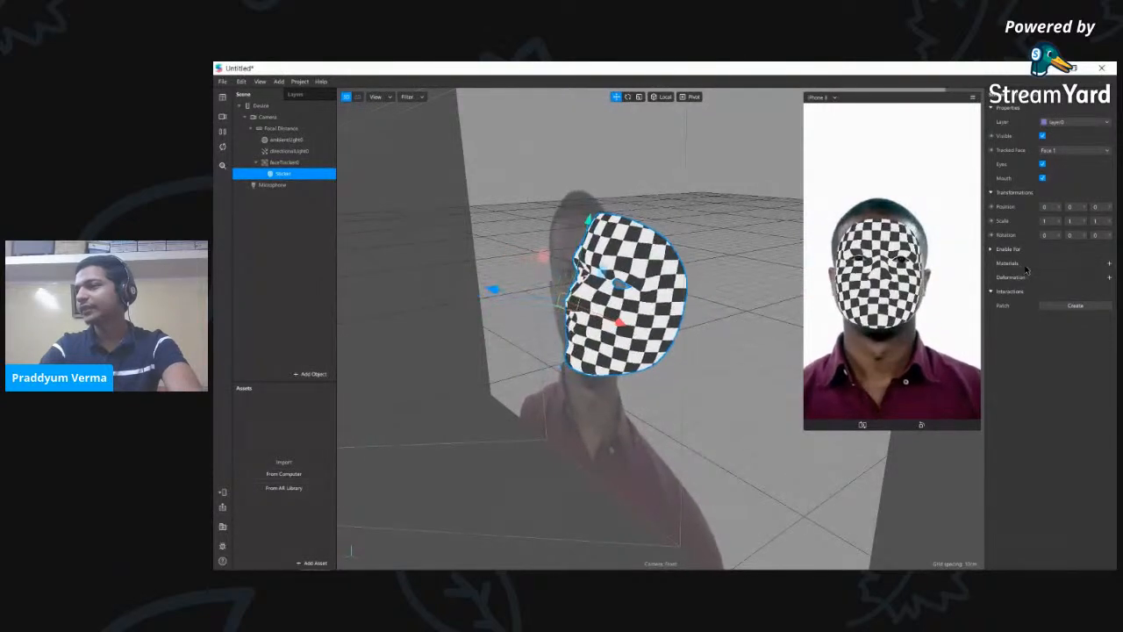
- Create material0 on the Sticker mesh, then maximize the Assets folder window
left_click(1109, 263)
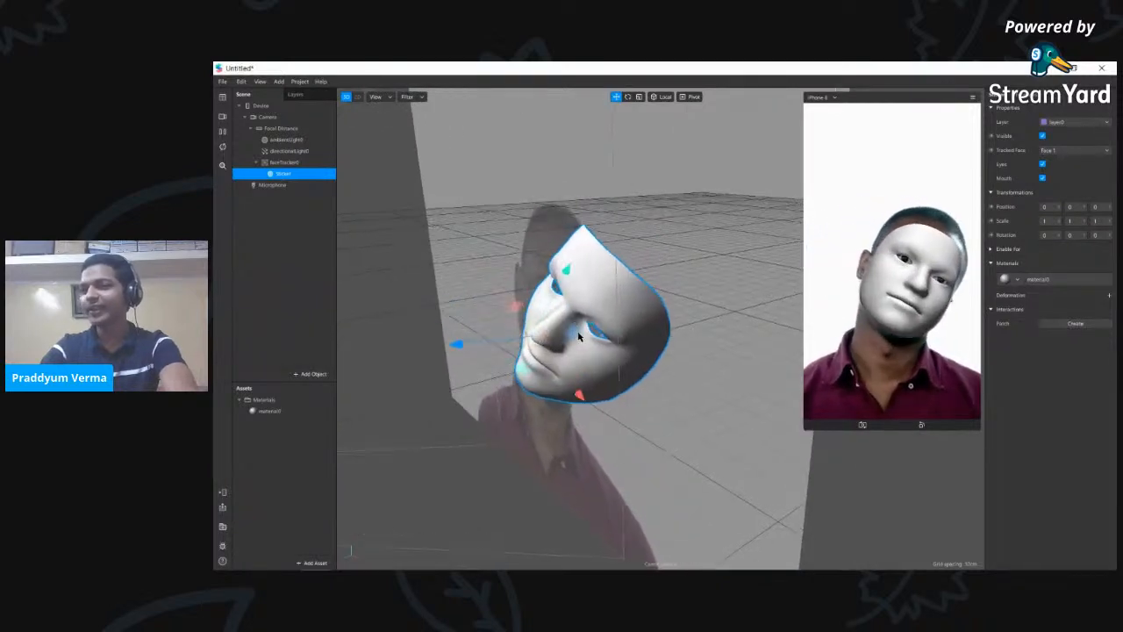
scroll(571, 330, "down", 2)
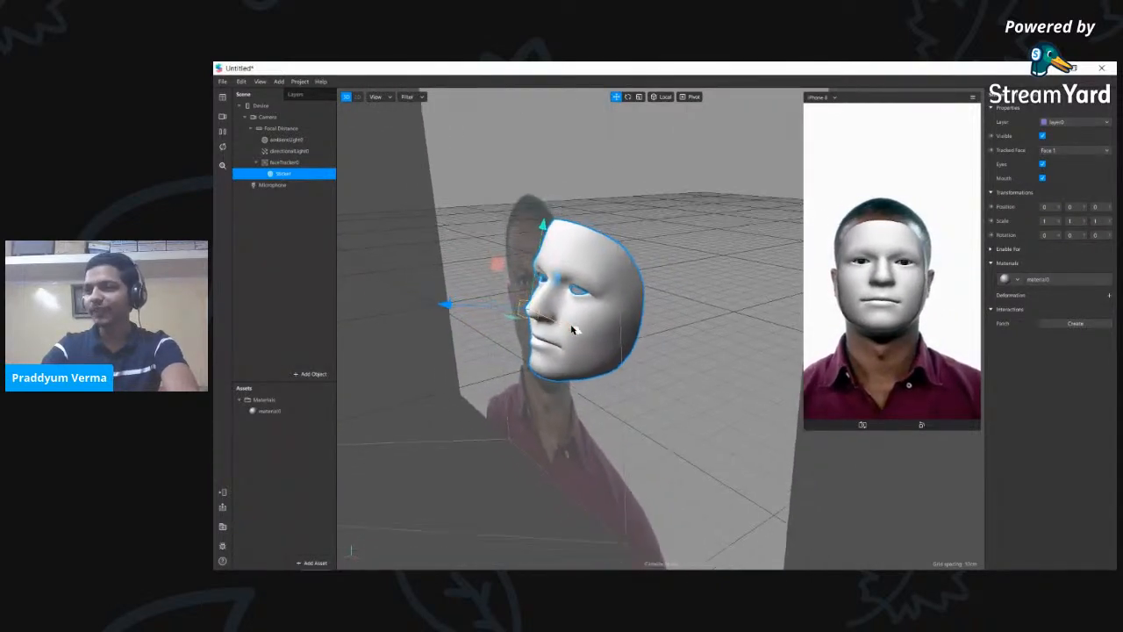
left_click(301, 305)
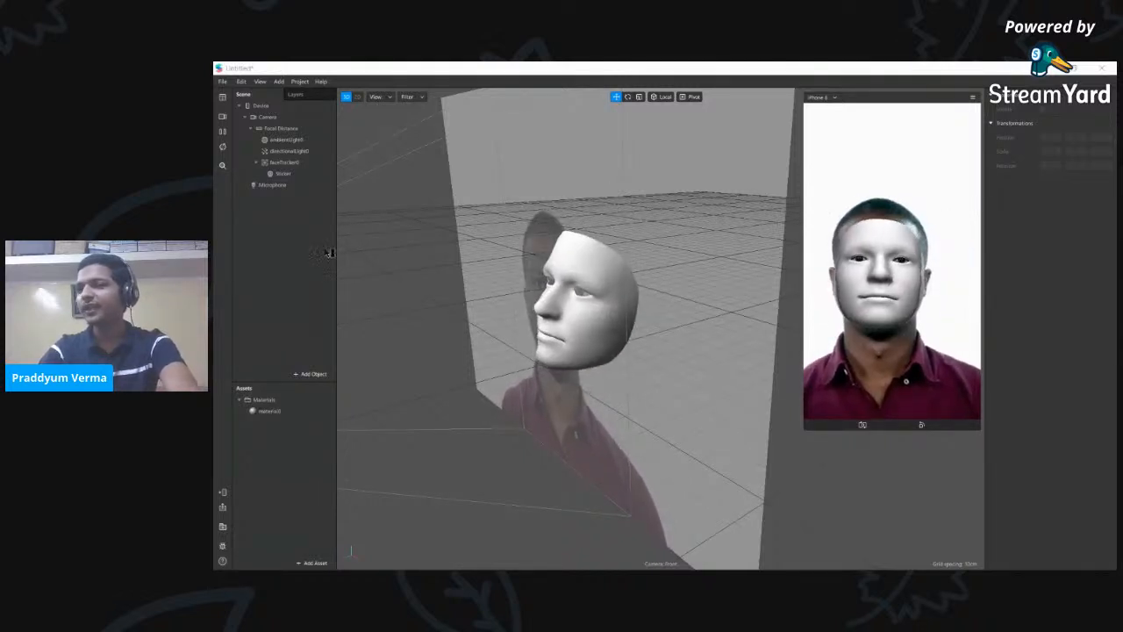
double_click(596, 66)
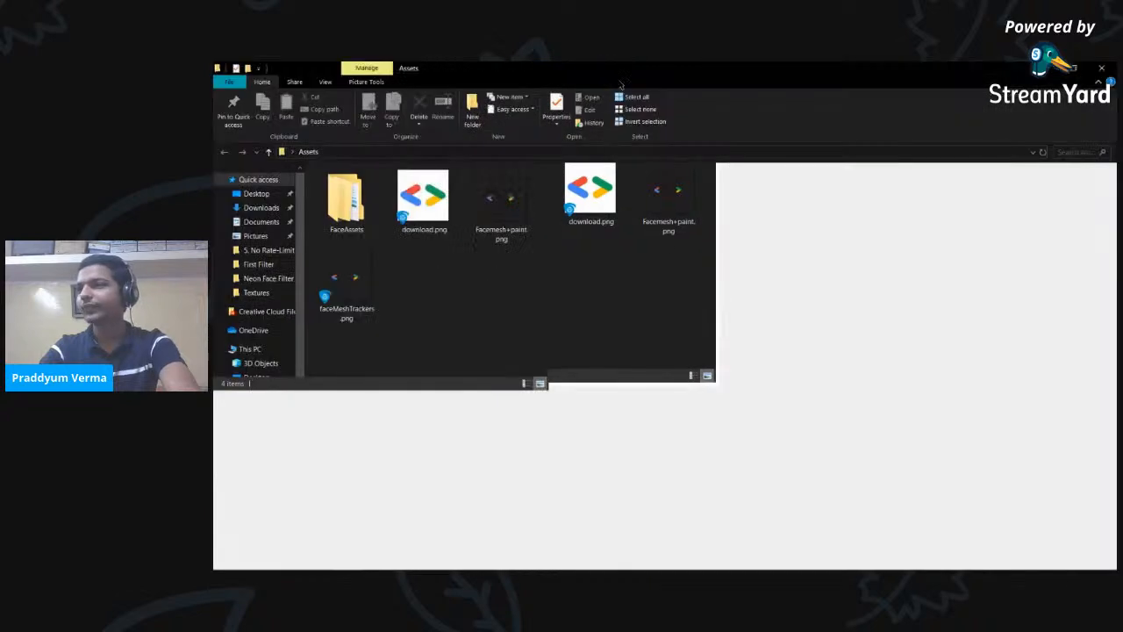
- Navigate into the FaceAssets > Textures folder
double_click(343, 202)
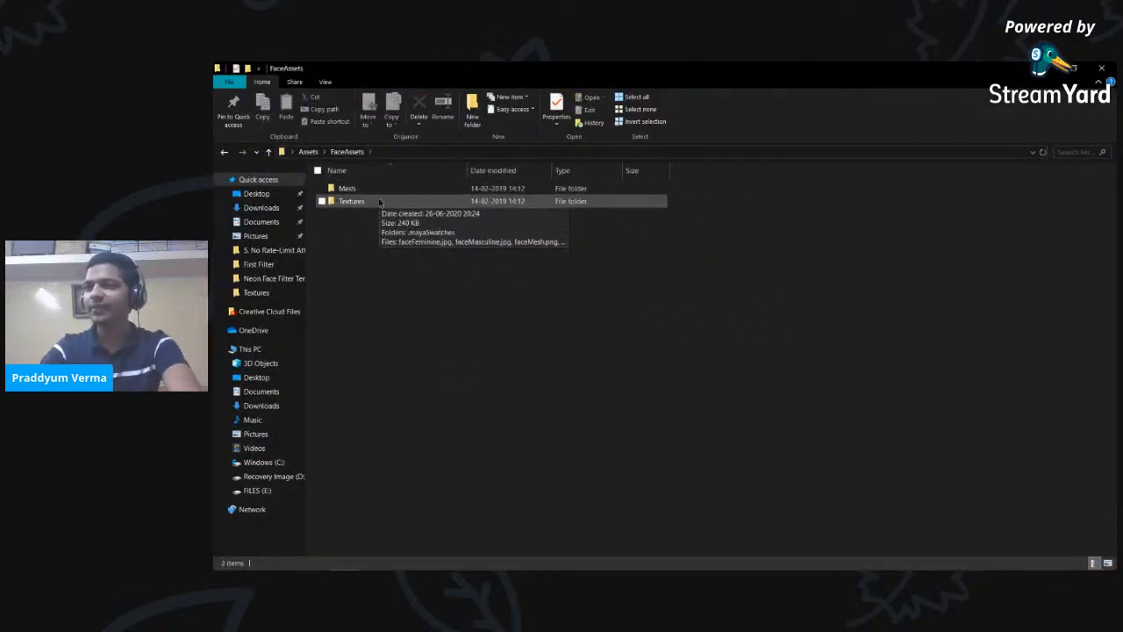
double_click(379, 201)
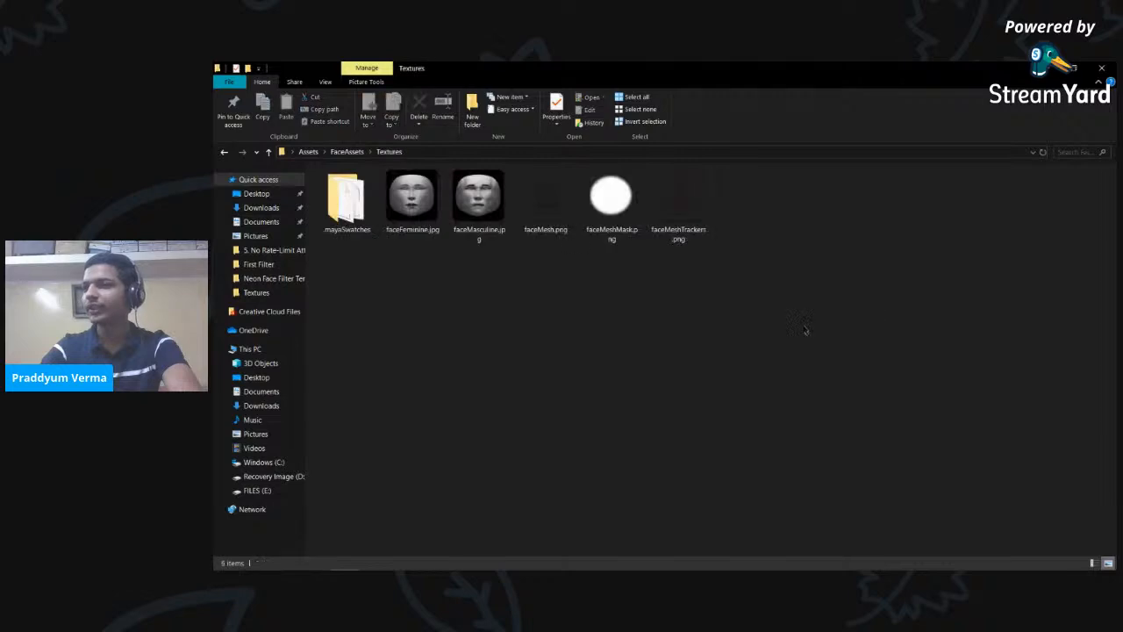
right_click(771, 254)
left_click(790, 298)
- Open faceMeshTrackers.png in Paint for editing and maximize the Paint window
left_click(680, 209)
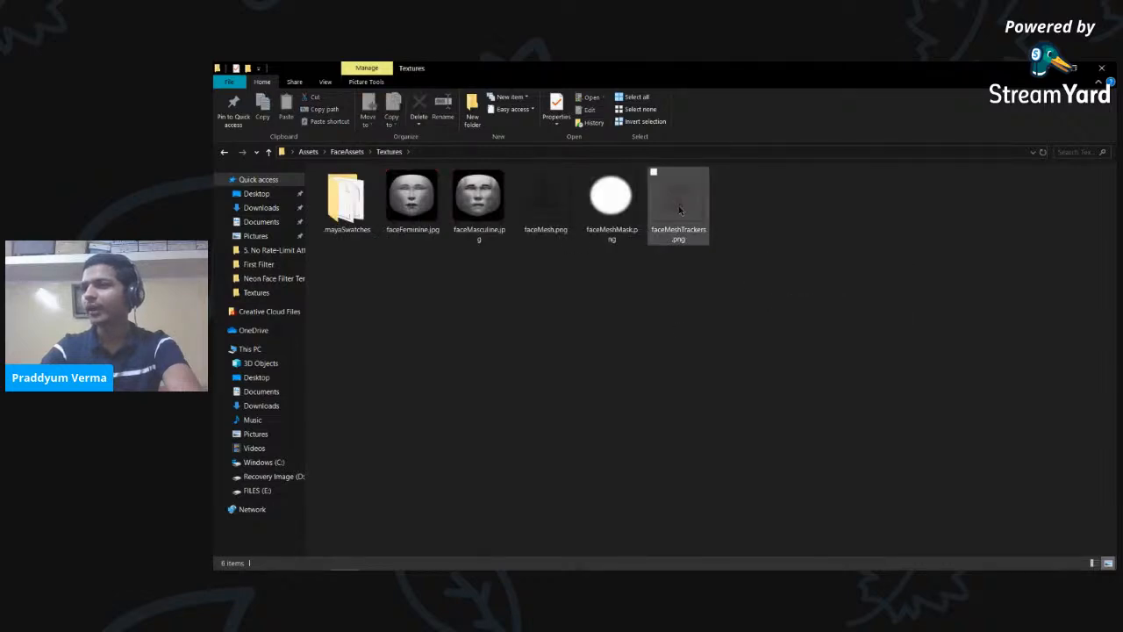
right_click(680, 209)
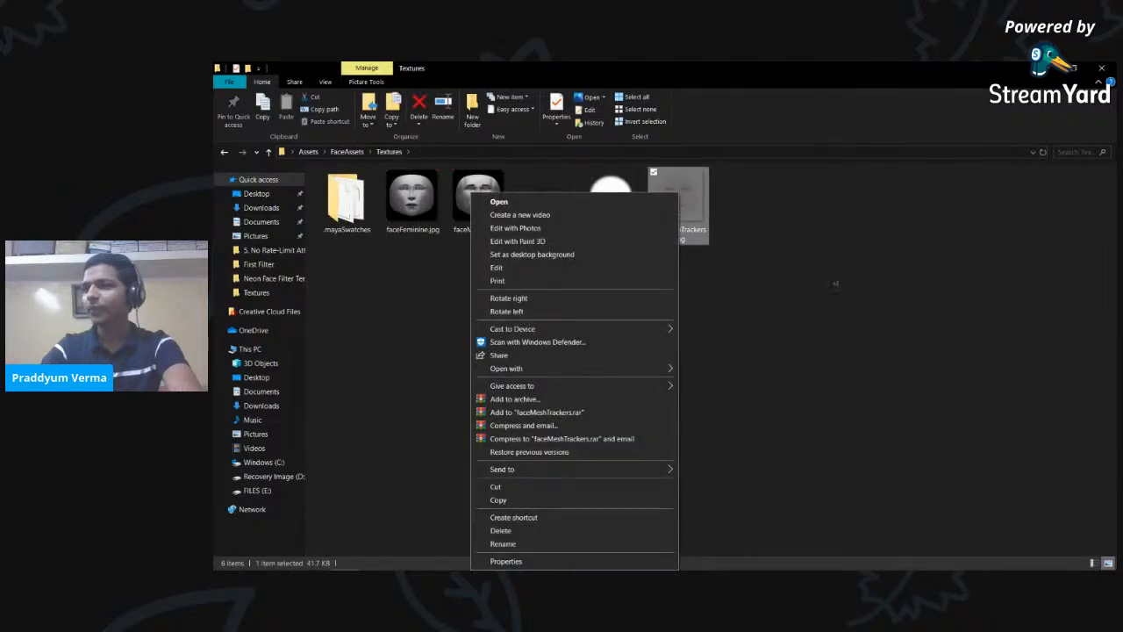
left_click(836, 284)
right_click(670, 207)
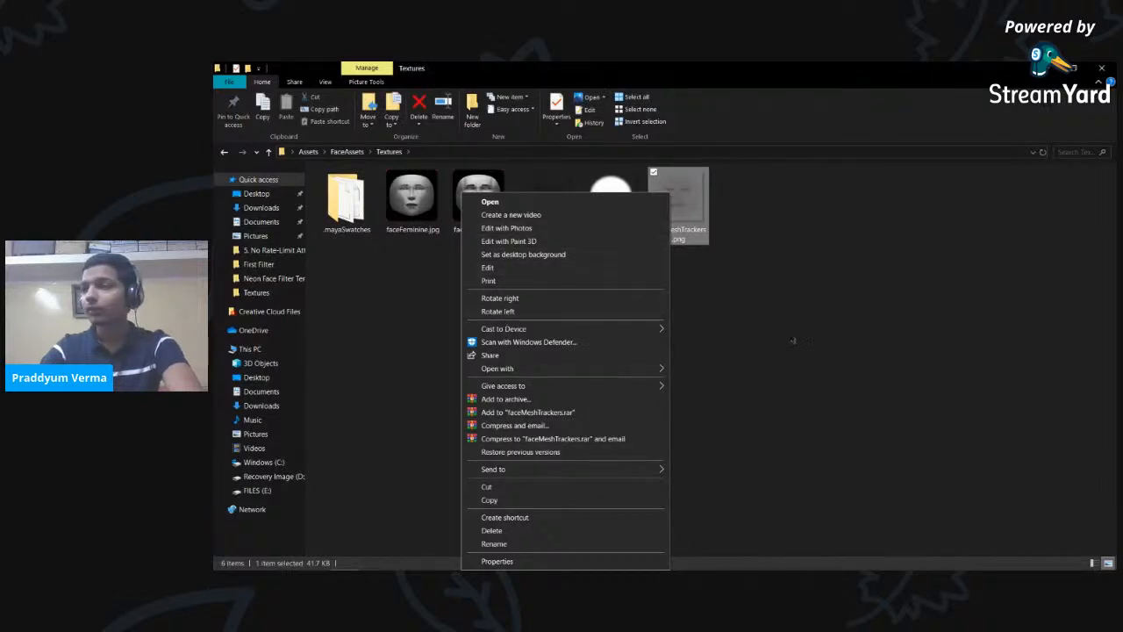
left_click(540, 272)
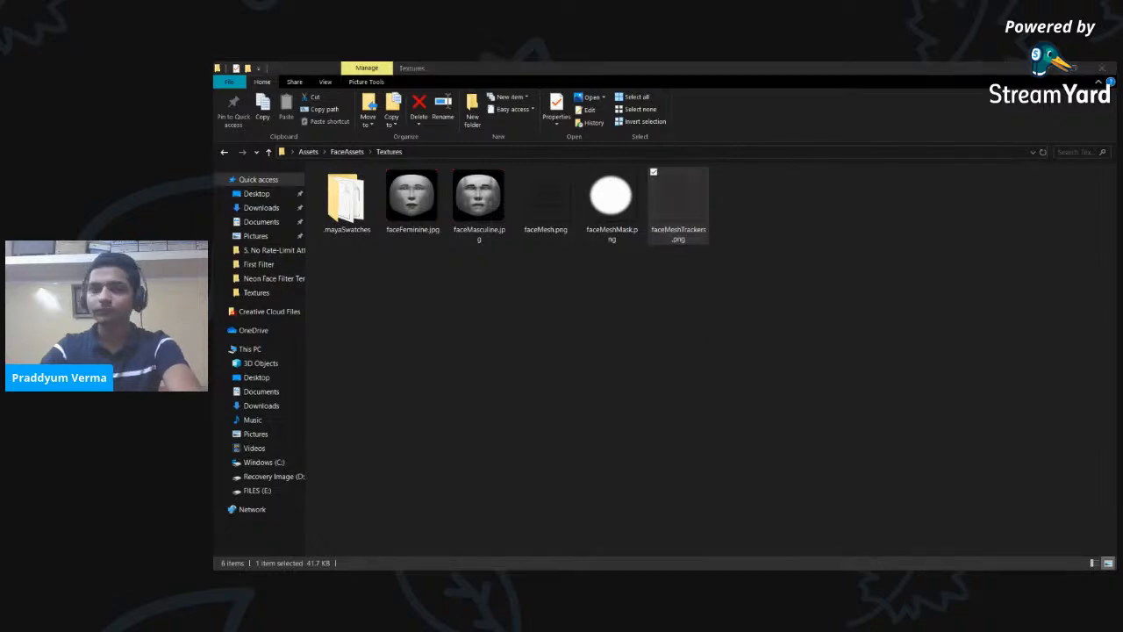
left_click_drag(503, 190, 639, 62)
scroll(588, 254, "down", 3)
scroll(588, 255, "up", 3)
scroll(1115, 237, "down", 2)
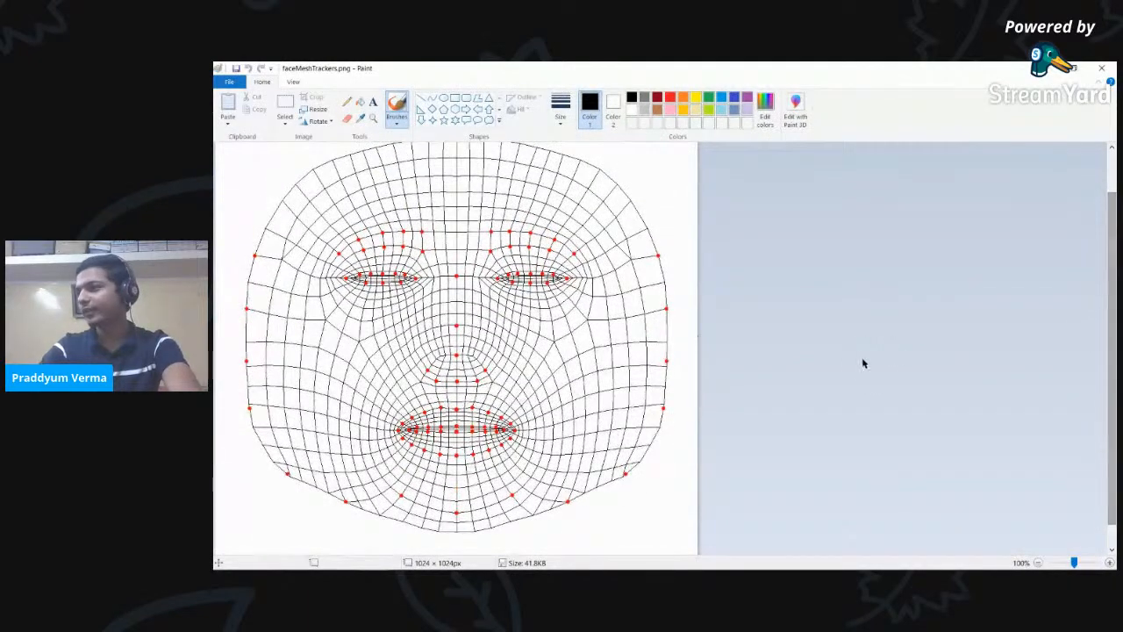
- Look over the faceMeshTrackers.png tracker template, then close Paint
mouse_move(1112, 239)
left_mouse_down()
mouse_move(1112, 217)
mouse_move(1112, 228)
left_mouse_up()
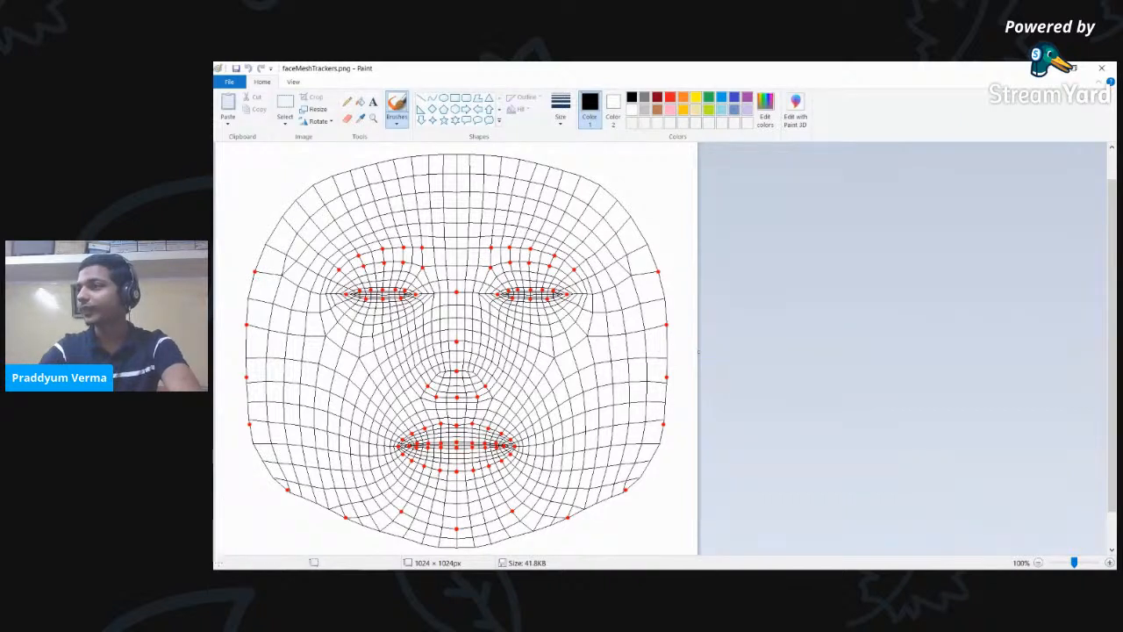
left_click(1102, 67)
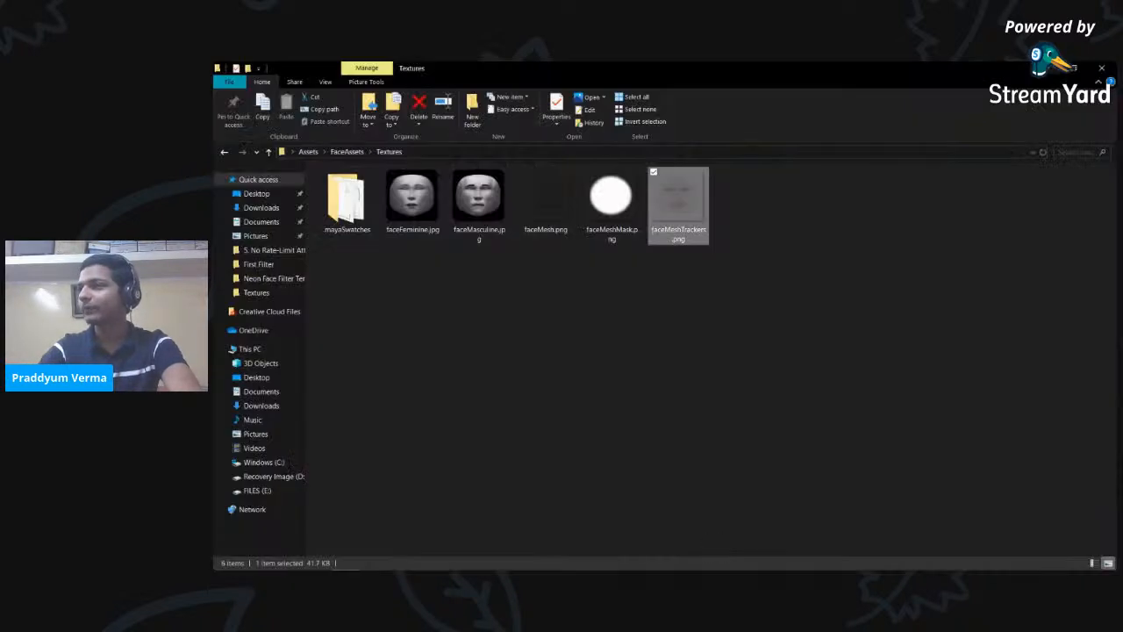
- Rename the material0 asset to 'Sticker'
left_click(1046, 68)
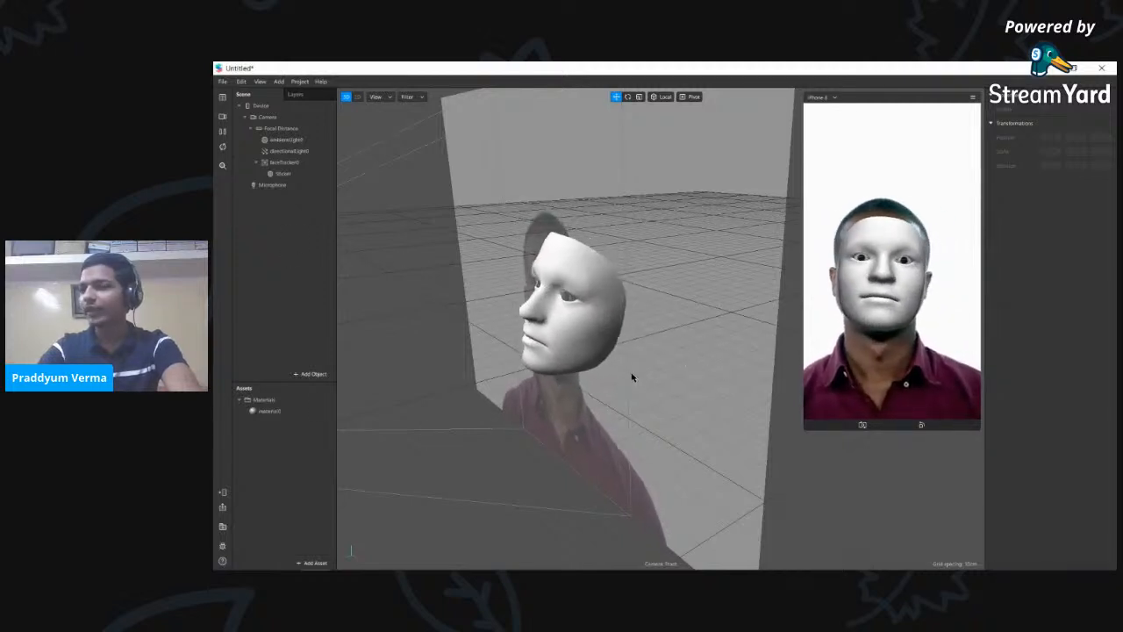
scroll(632, 376, "down", 5)
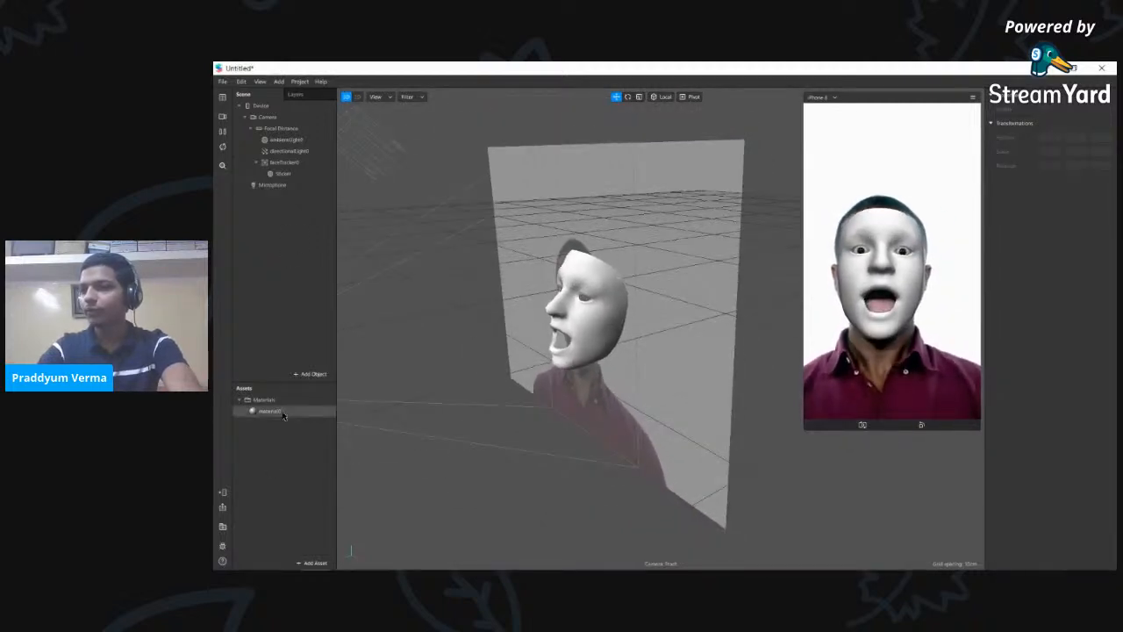
left_click(272, 411)
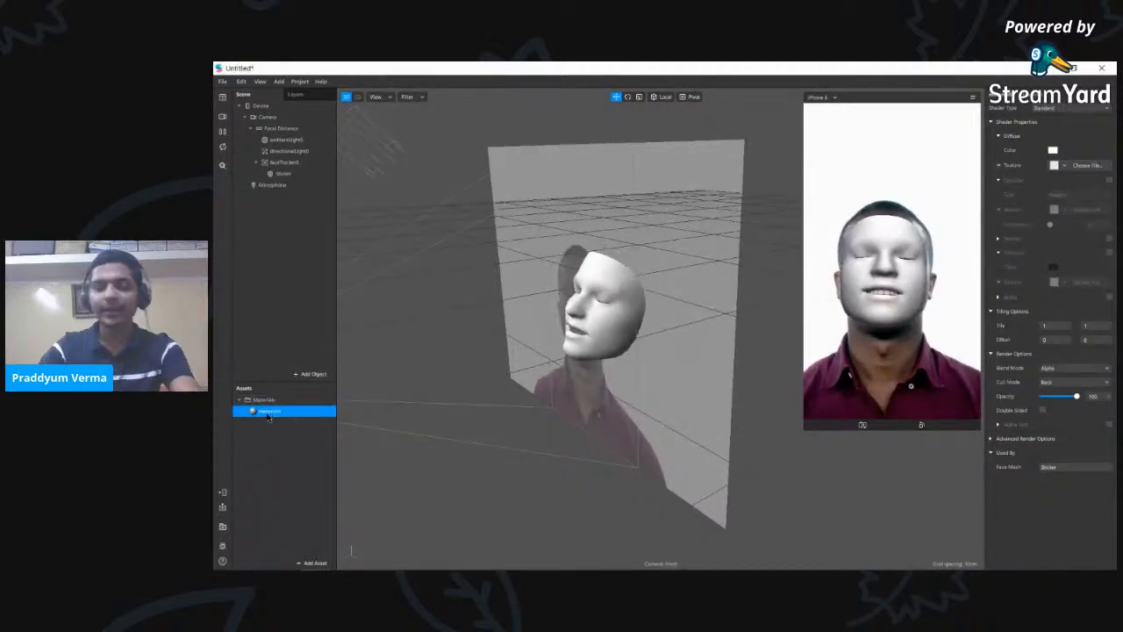
double_click(268, 412)
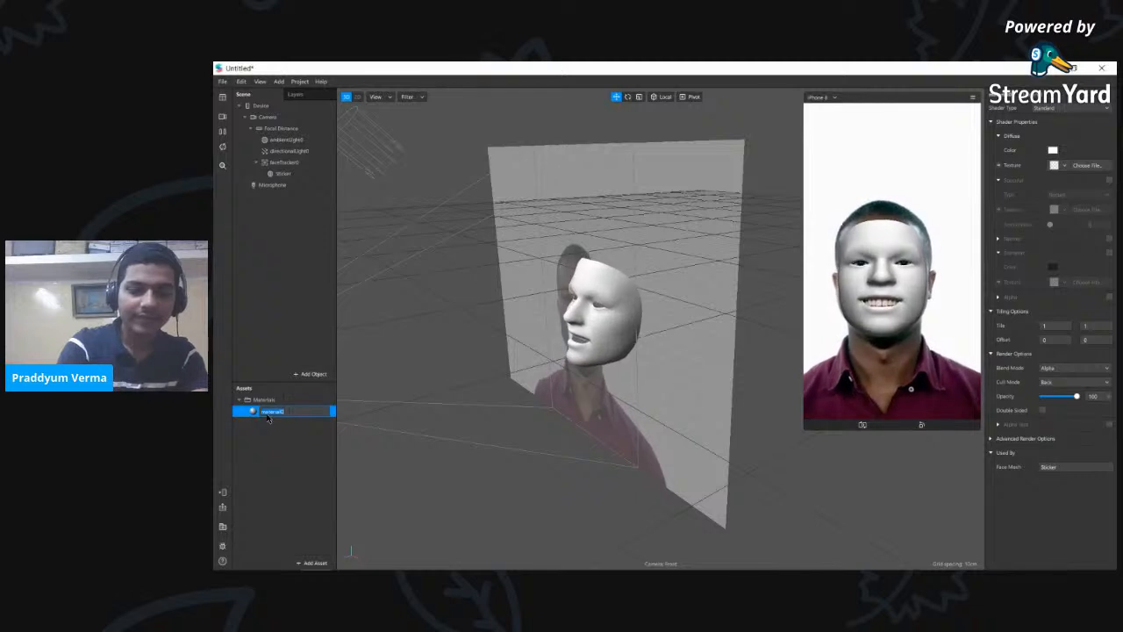
type("Sticker")
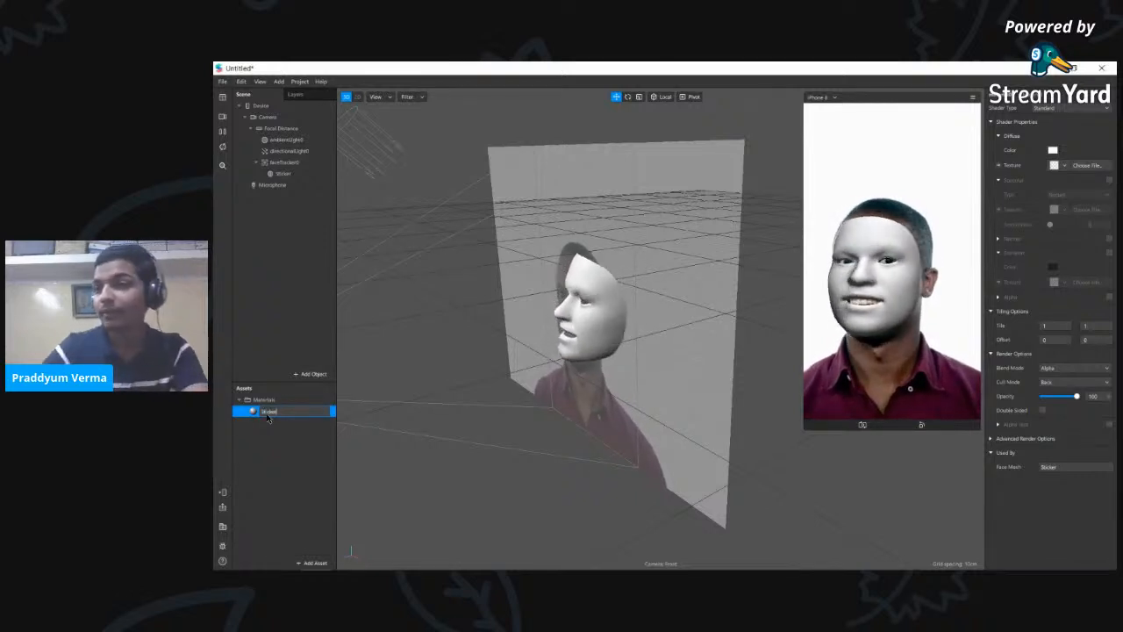
left_click(286, 427)
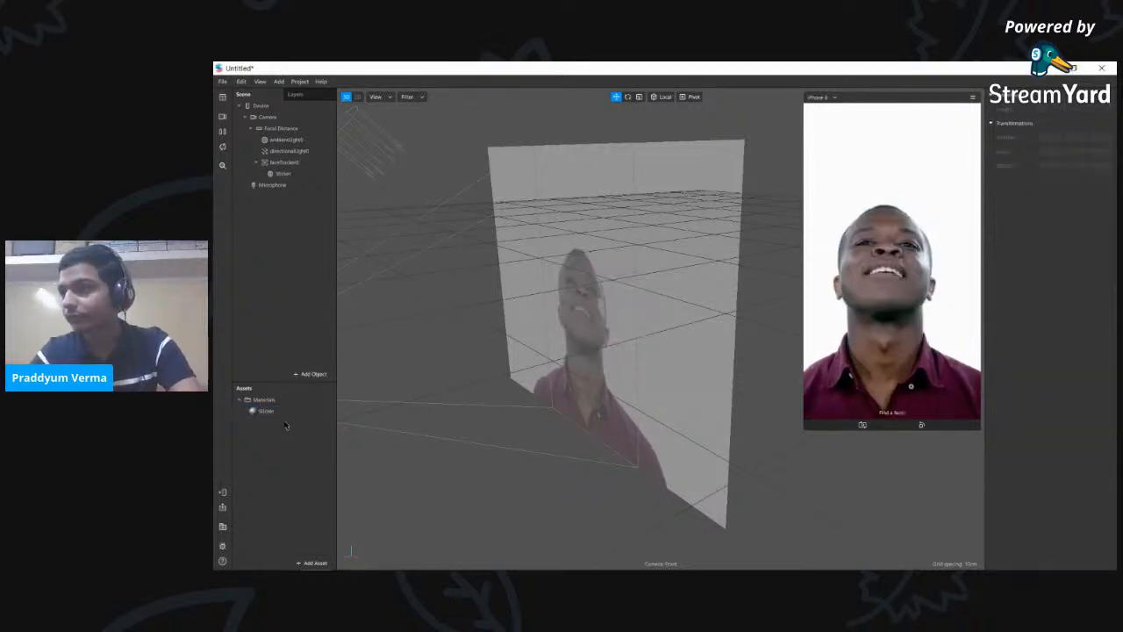
left_click(282, 415)
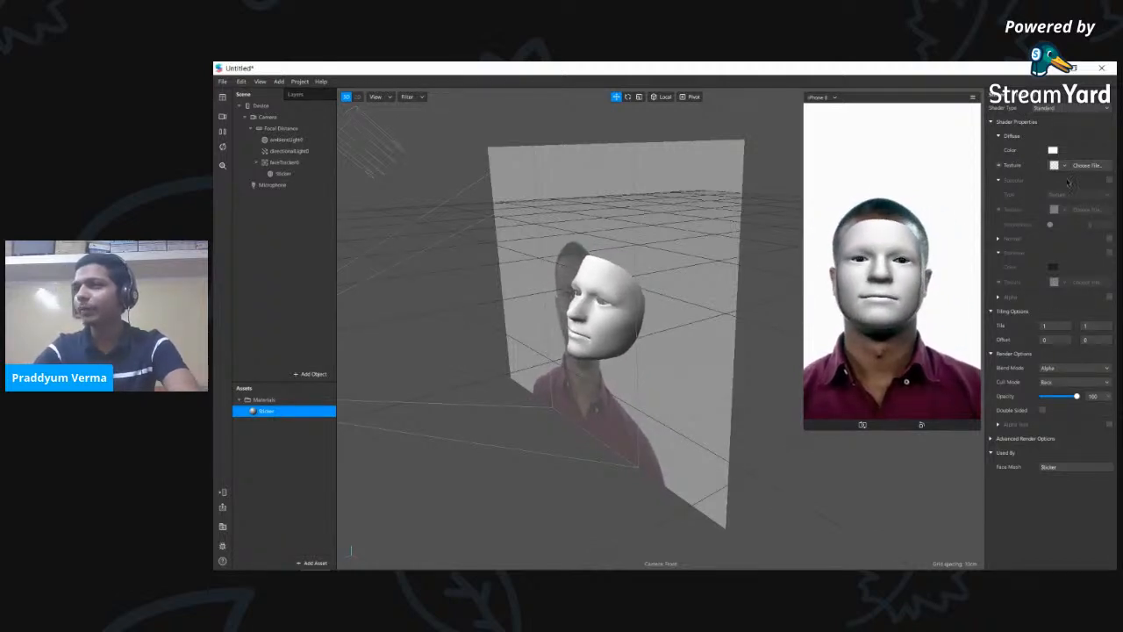
- Check the scene objects, then select the Sticker material and choose an image for its texture
left_click(274, 129)
left_click(274, 140)
left_click(274, 152)
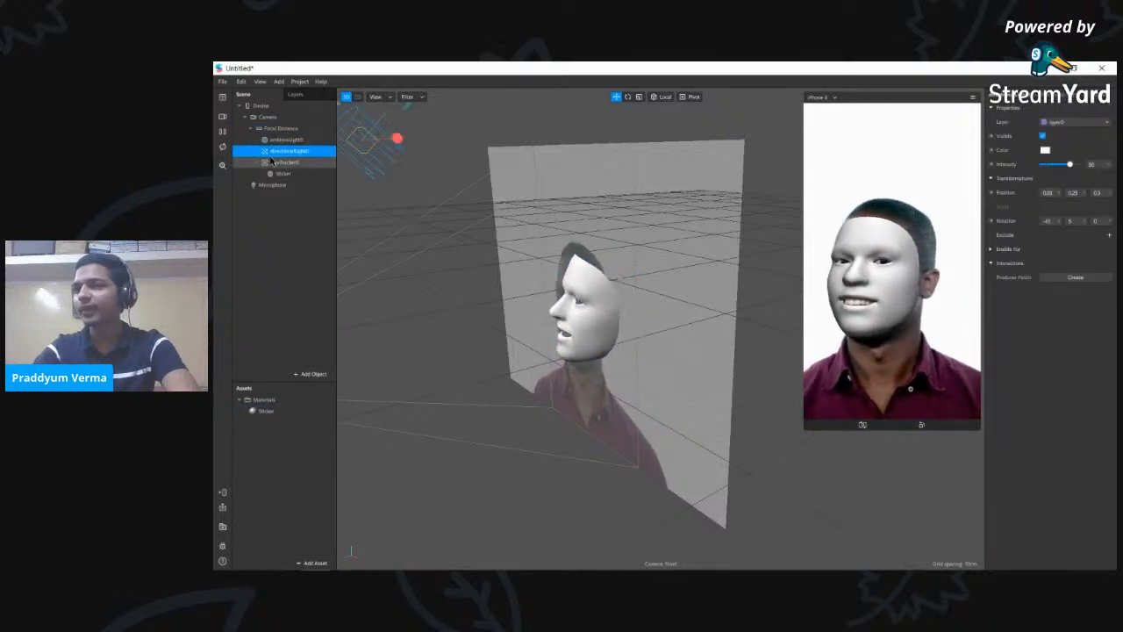
left_click(274, 162)
left_click(280, 173)
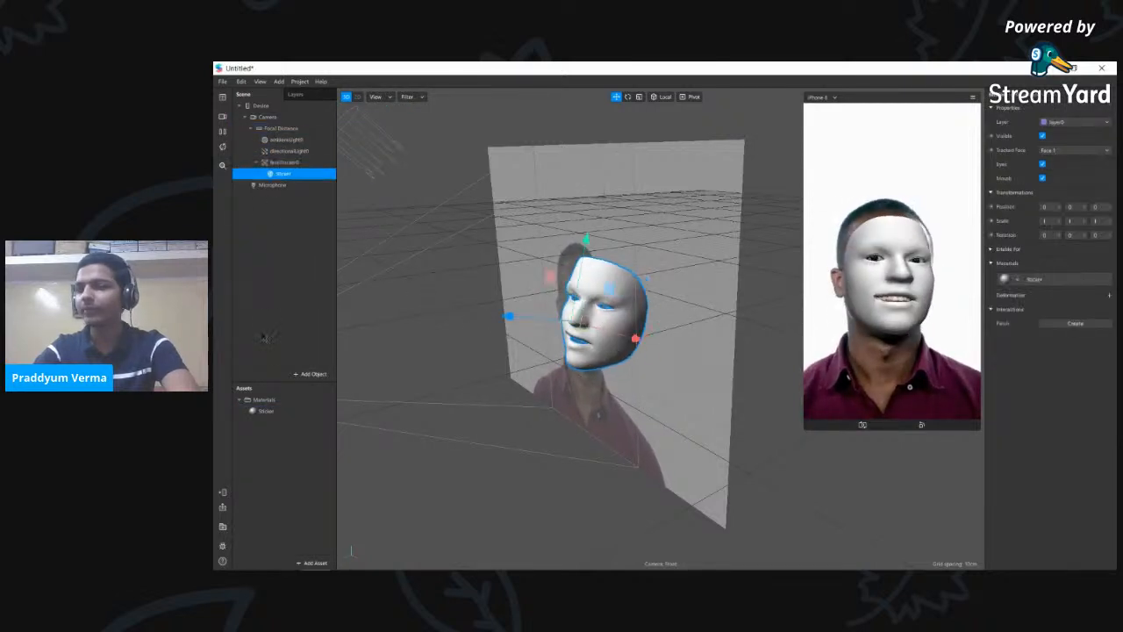
left_click(264, 411)
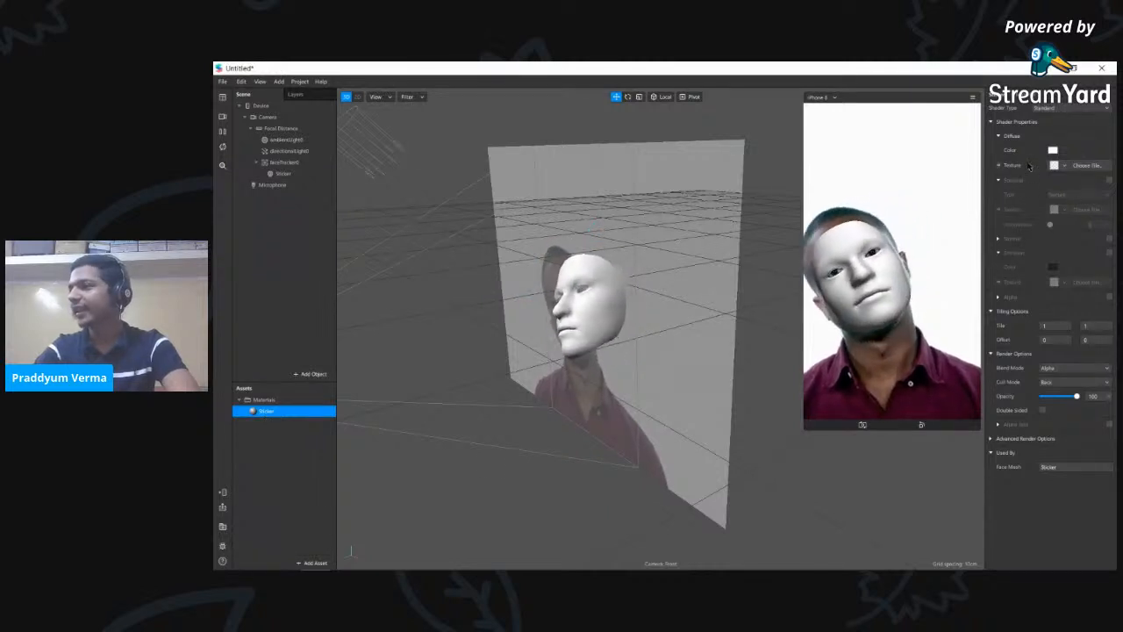
left_click(1087, 166)
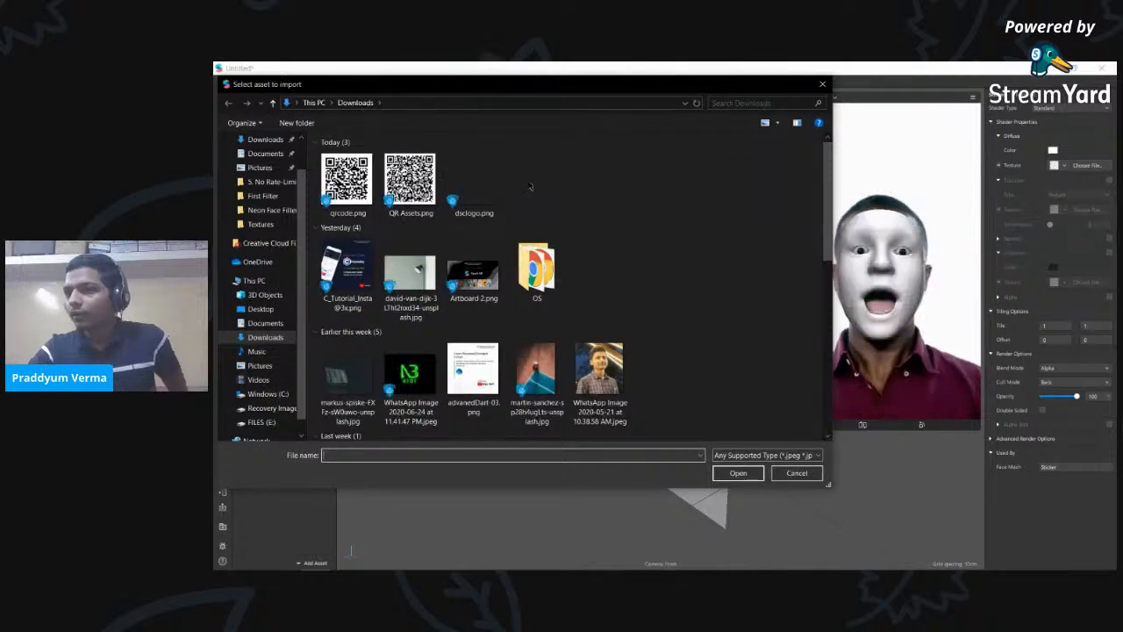
- Import faceMeshTrackers.png from Desktop > Assets > FaceAssets > Textures as the Sticker material's texture
scroll(266, 171, "up", 1)
left_click(262, 164)
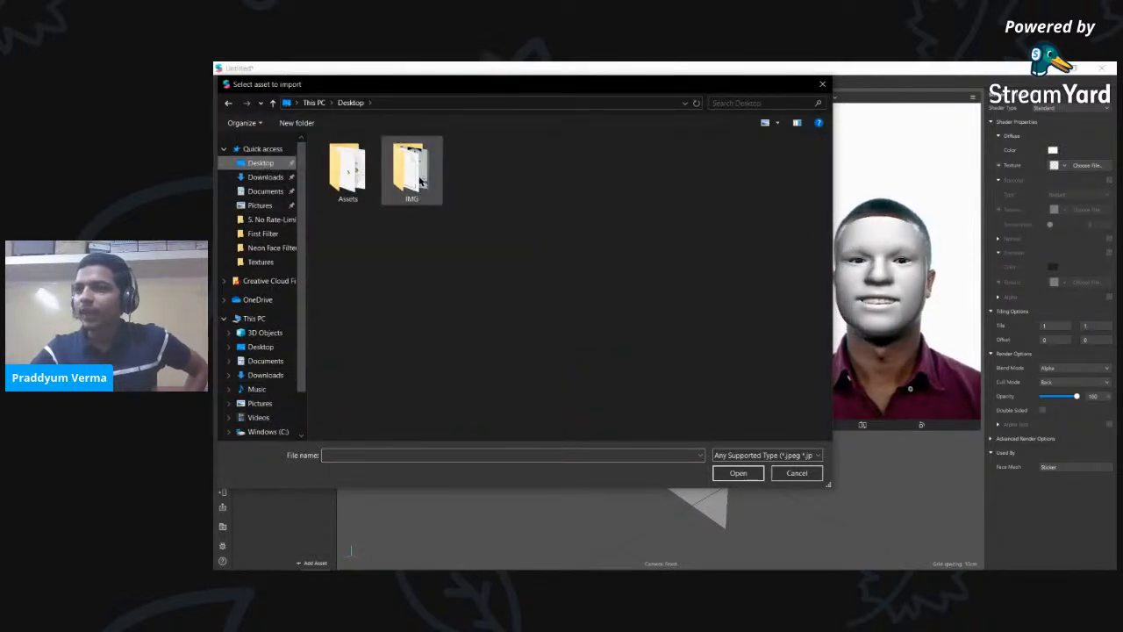
double_click(354, 180)
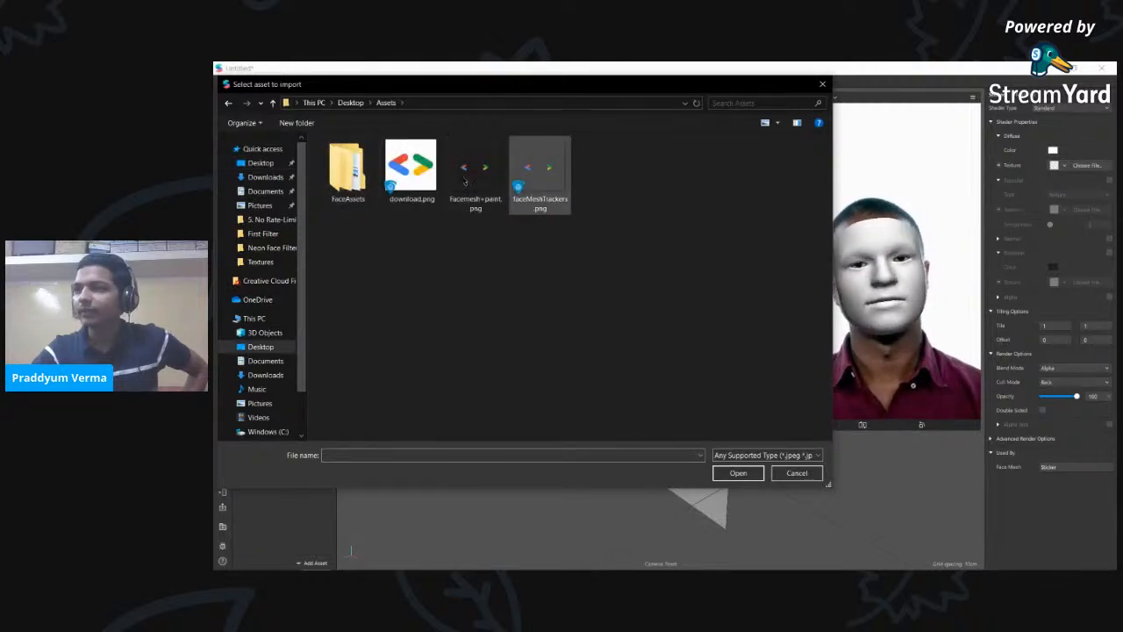
double_click(348, 171)
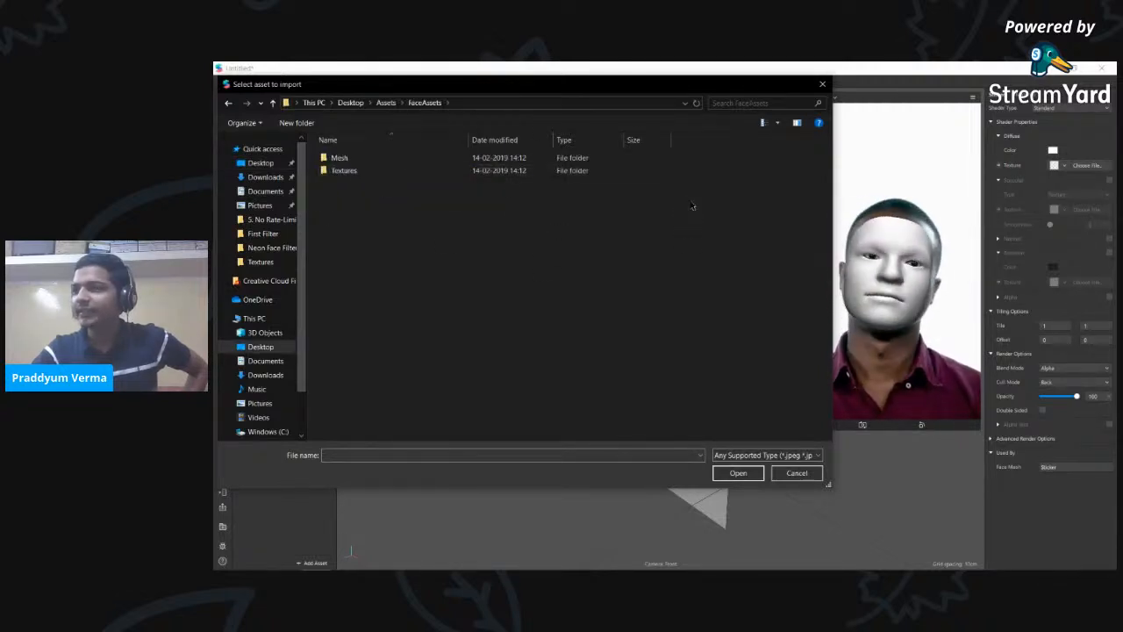
double_click(389, 170)
left_click(668, 175)
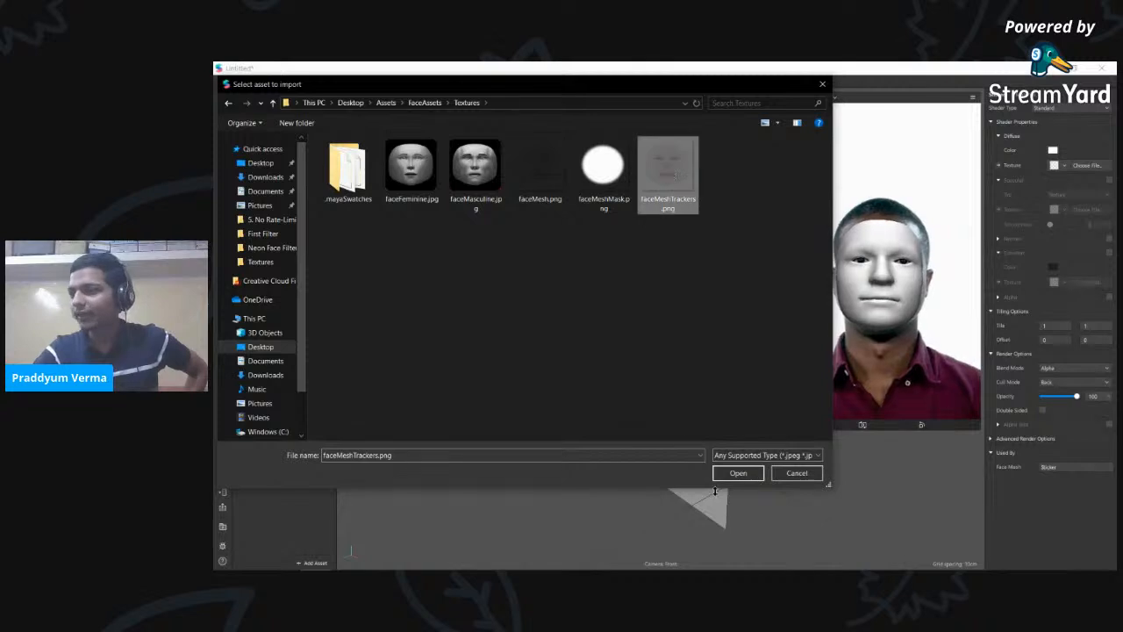
left_click(736, 474)
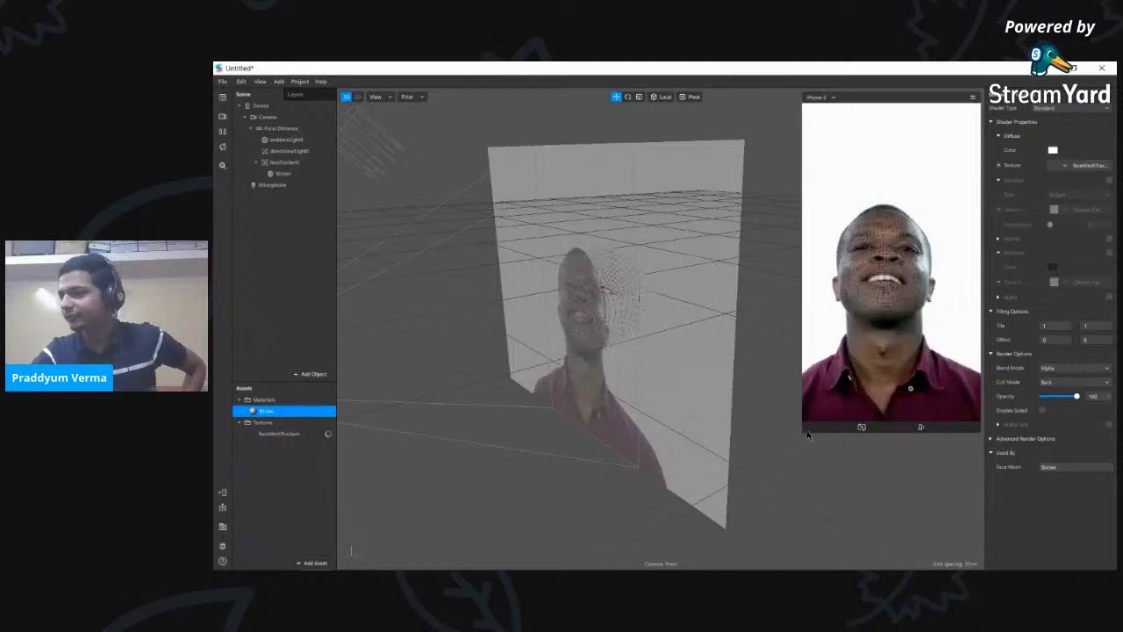
- Enlarge the simulator's face preview, then maximize the File Explorer Assets folder window
left_click_drag(804, 432, 727, 565)
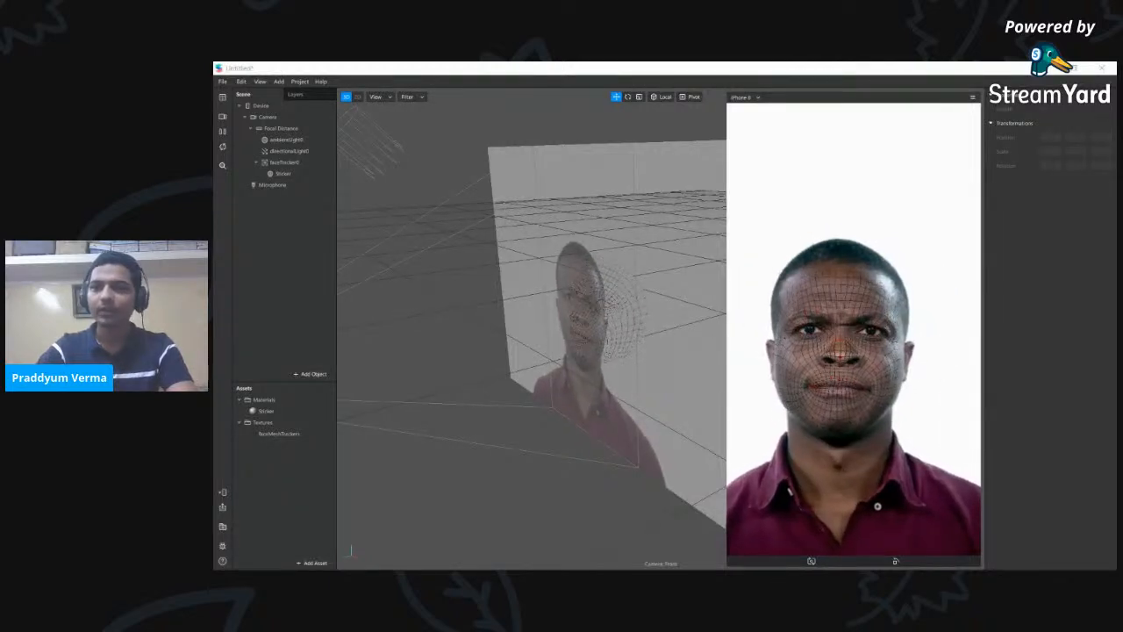
left_click_drag(216, 266, 411, 264)
left_click_drag(645, 179, 677, 62)
left_click(556, 204)
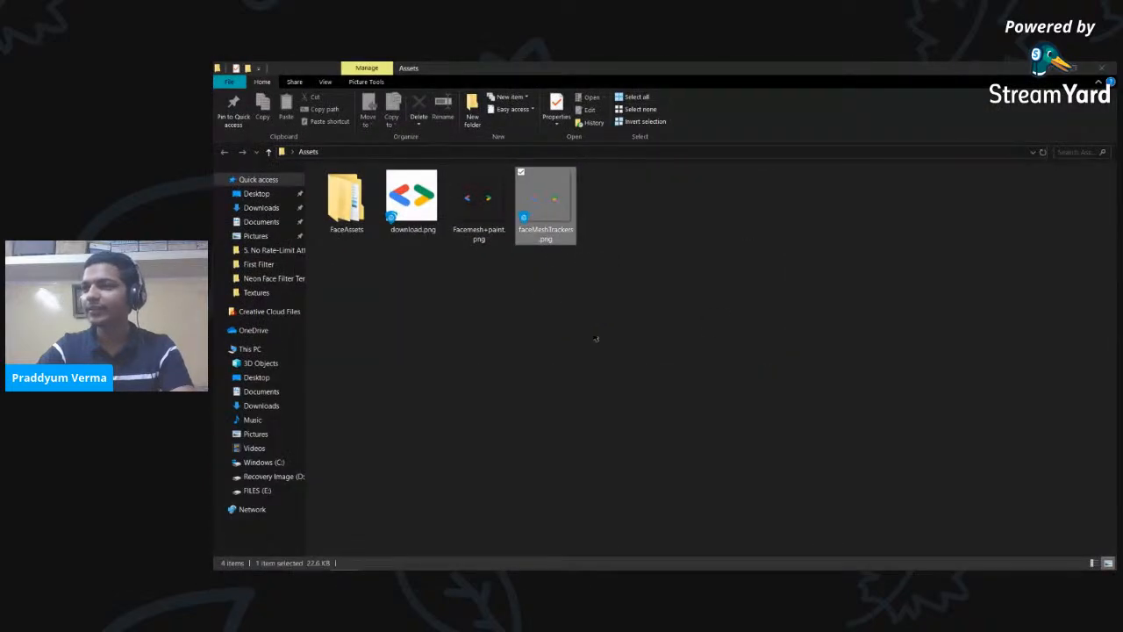
- Open Facemesh+paint.png from the Assets folder, then load it into Paint with Edit
left_click(465, 202)
right_click(457, 203)
left_click(458, 203)
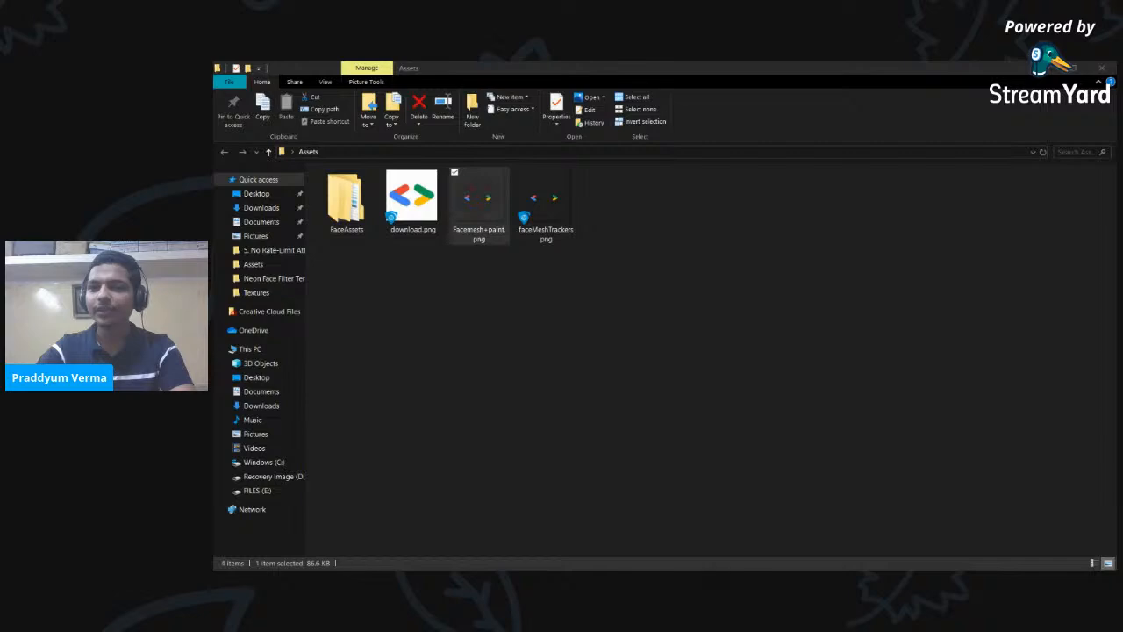
left_click(492, 201)
right_click(493, 200)
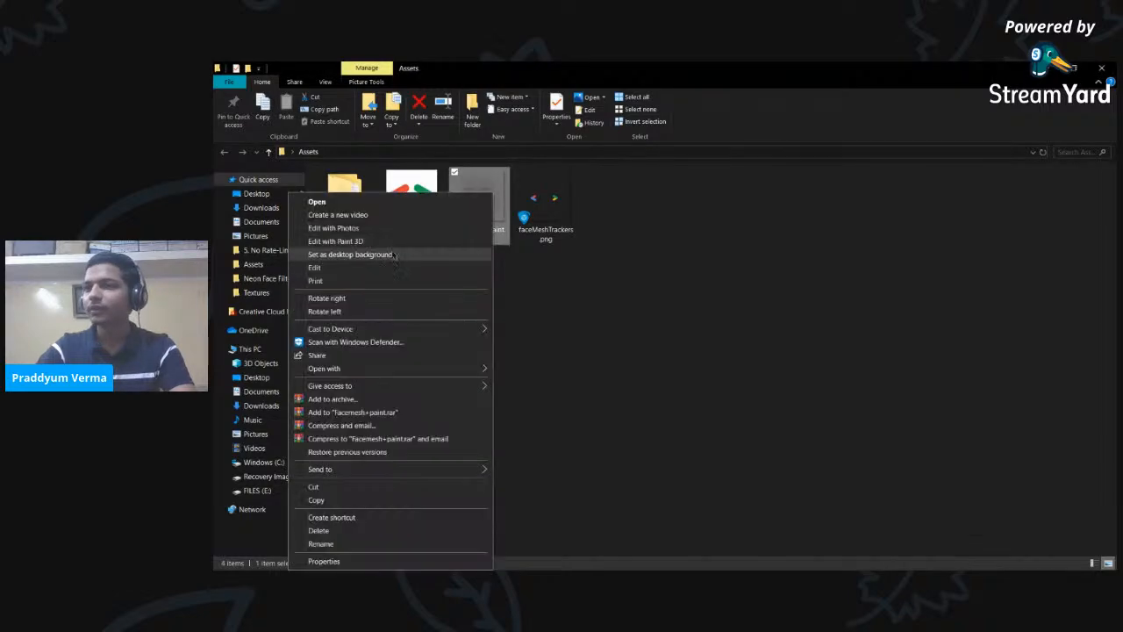
left_click(373, 267)
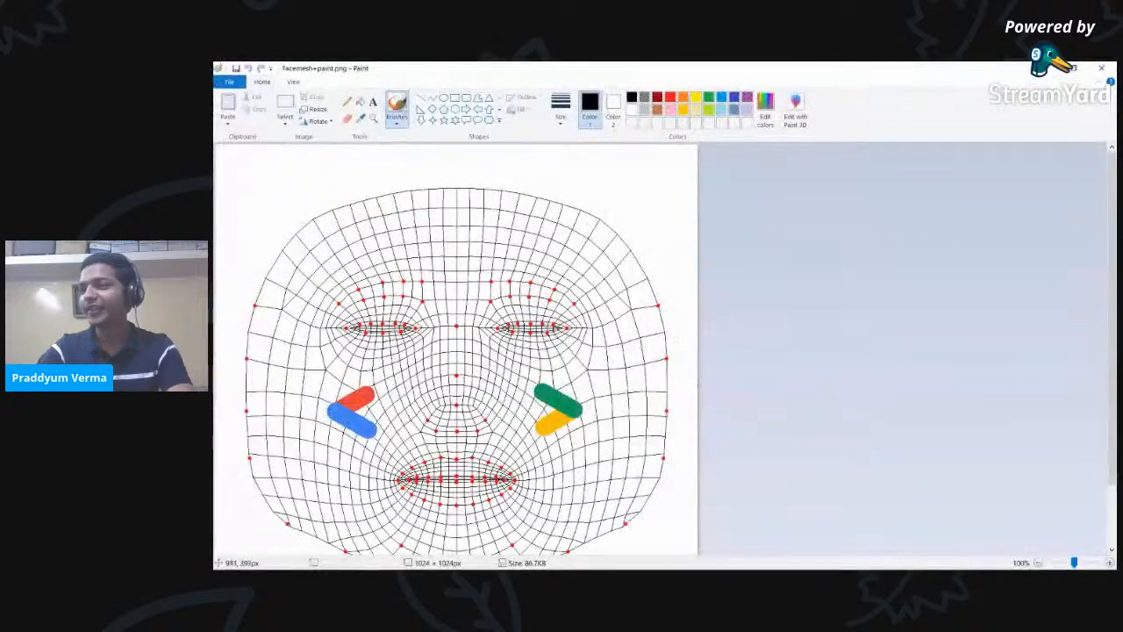
- Scroll through the cheek-sticker face mesh in Paint, then close Paint
scroll(722, 366, "down", 2)
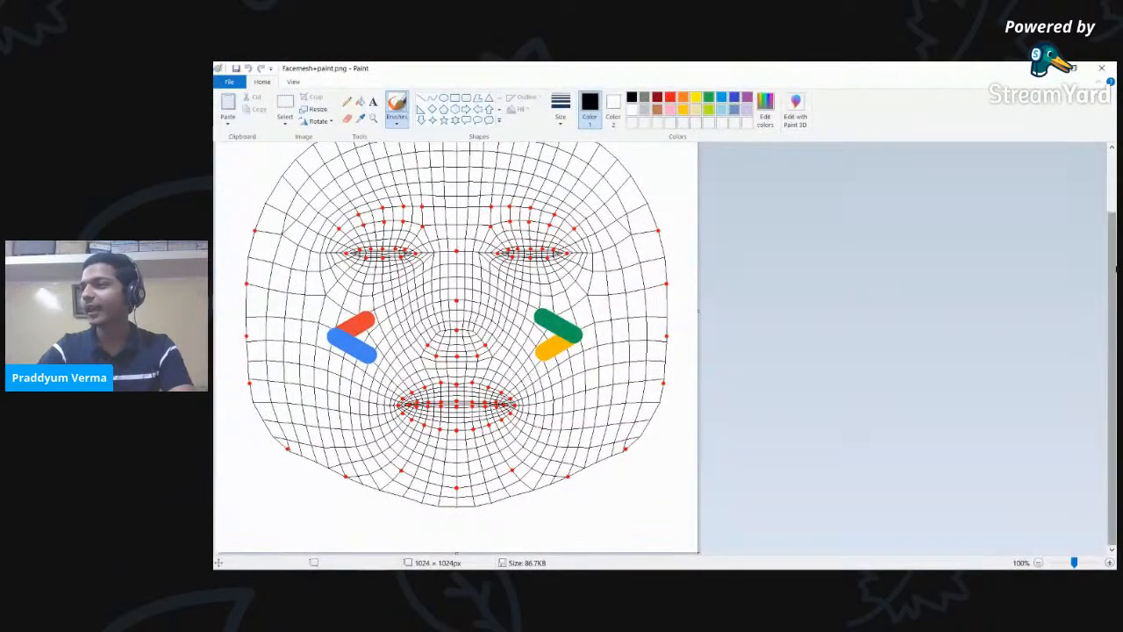
left_click_drag(1117, 265, 1118, 235)
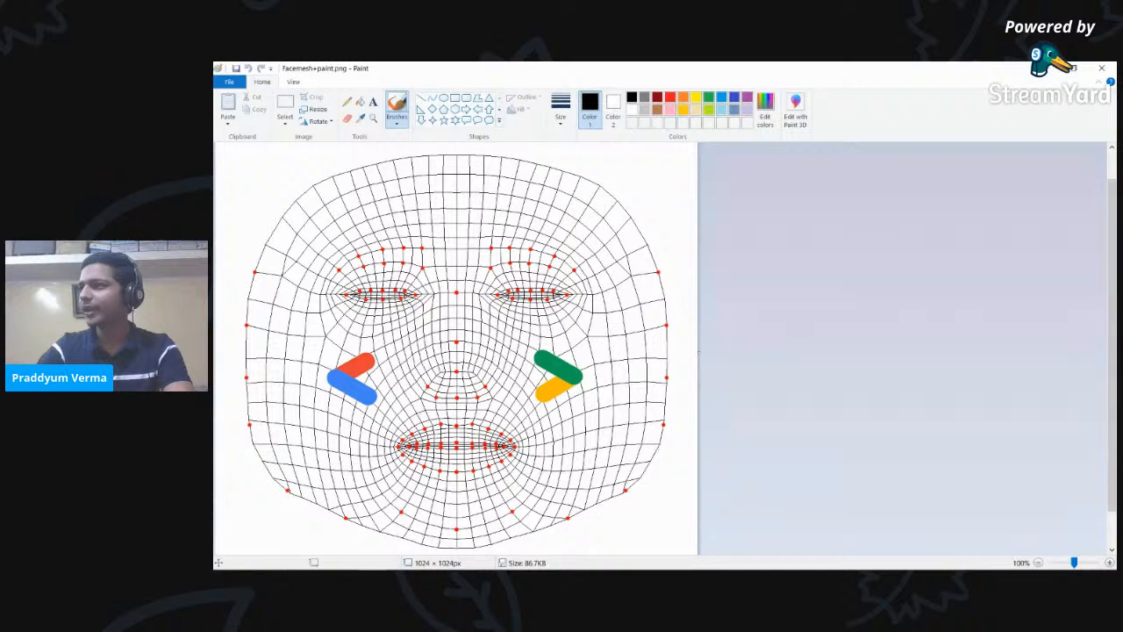
left_click(1048, 69)
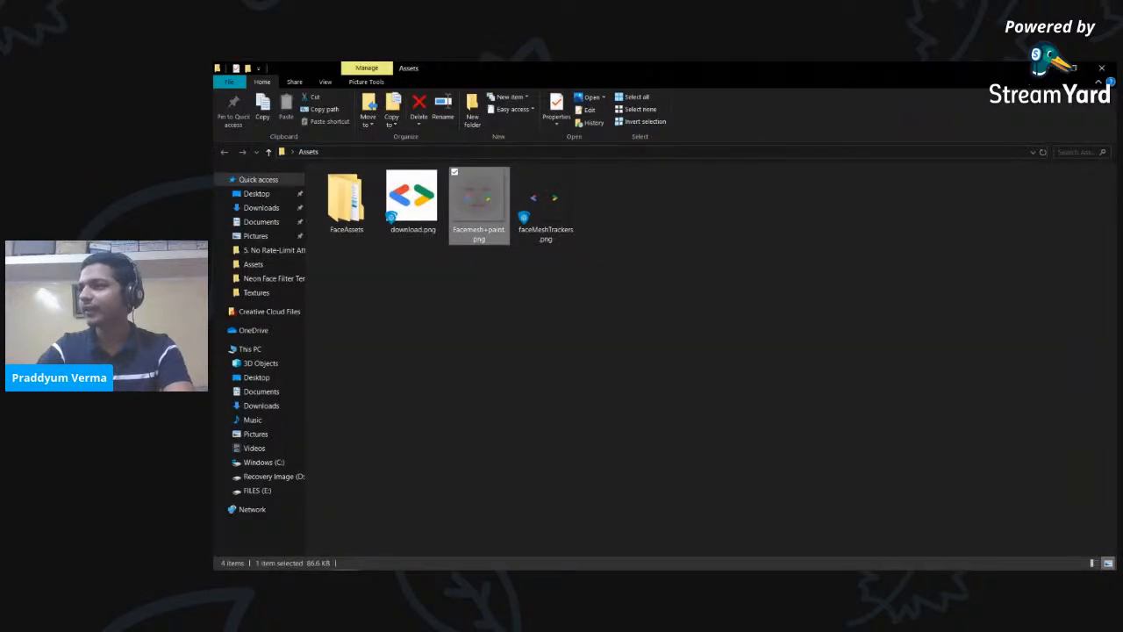
- Bring the Assets folder back and edit faceMeshTrackers.png in Paint, removing its file protection
left_click(1049, 70)
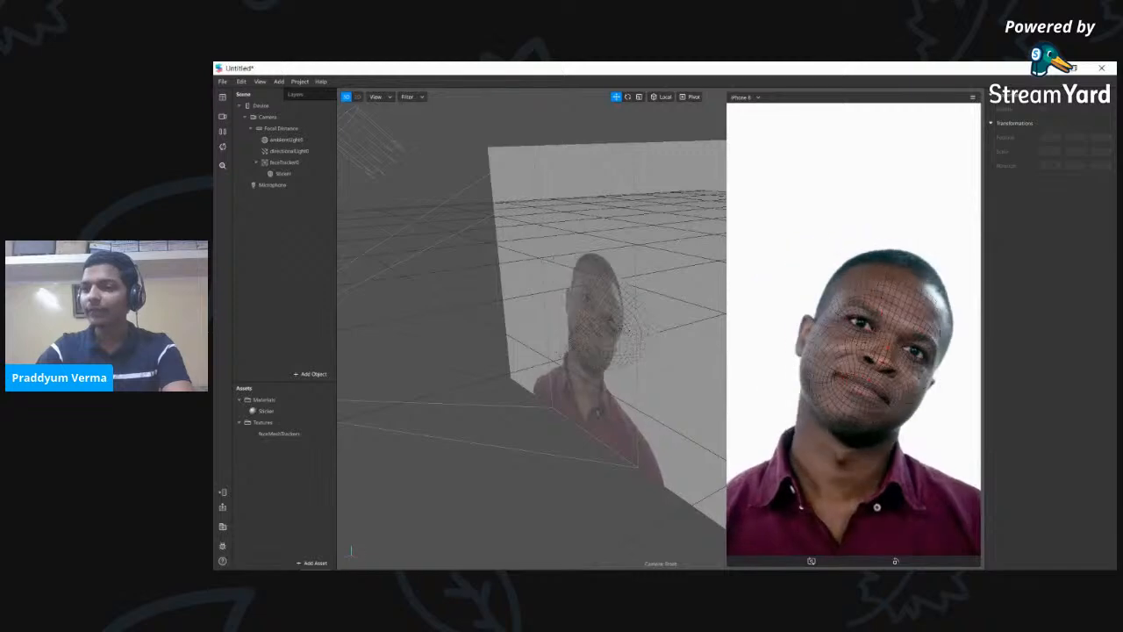
mouse_move(353, 566)
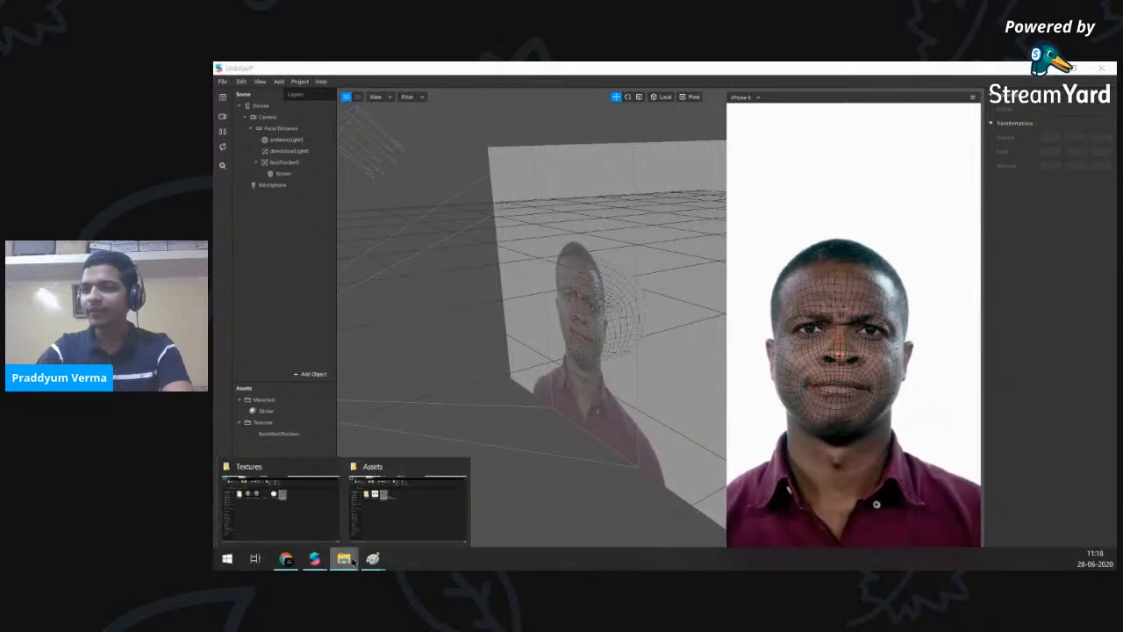
left_click(408, 520)
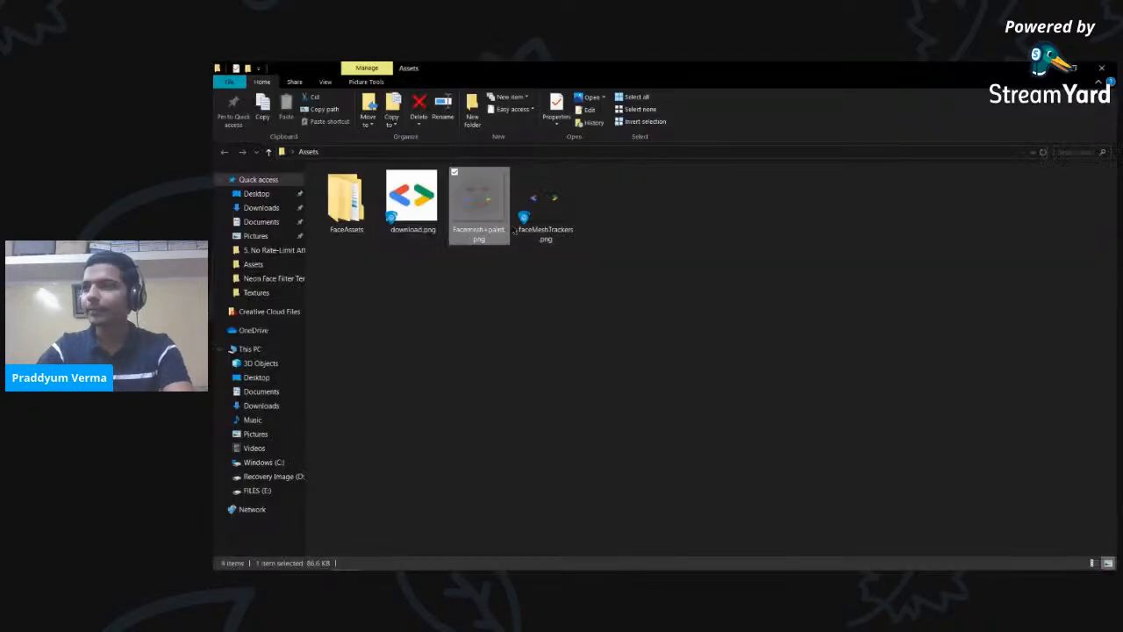
left_click(546, 185)
right_click(544, 180)
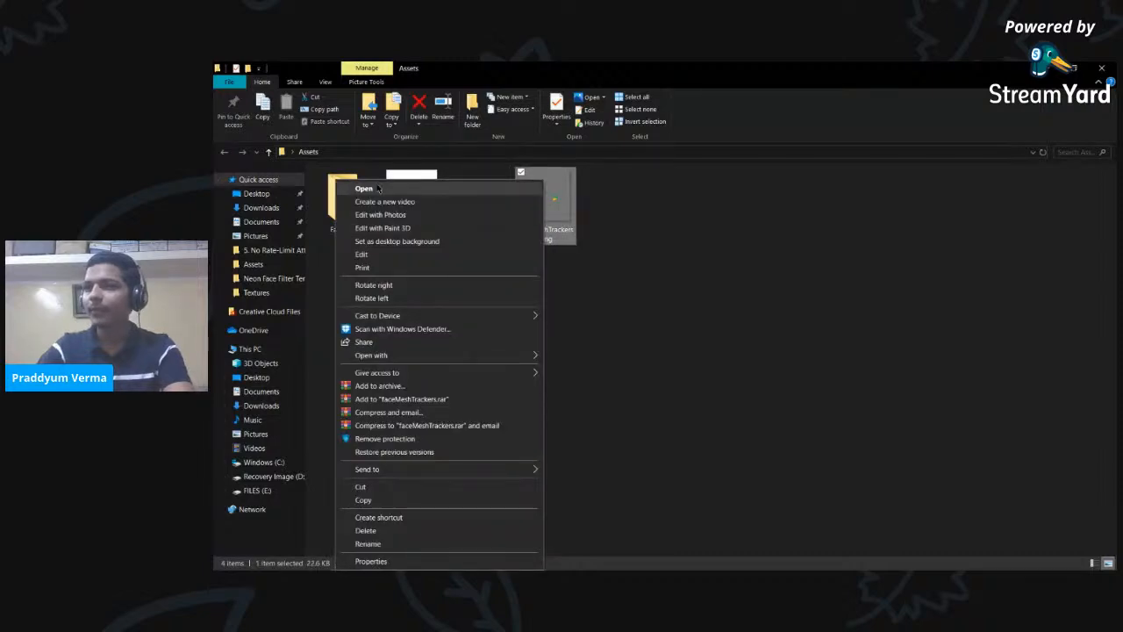
left_click(373, 253)
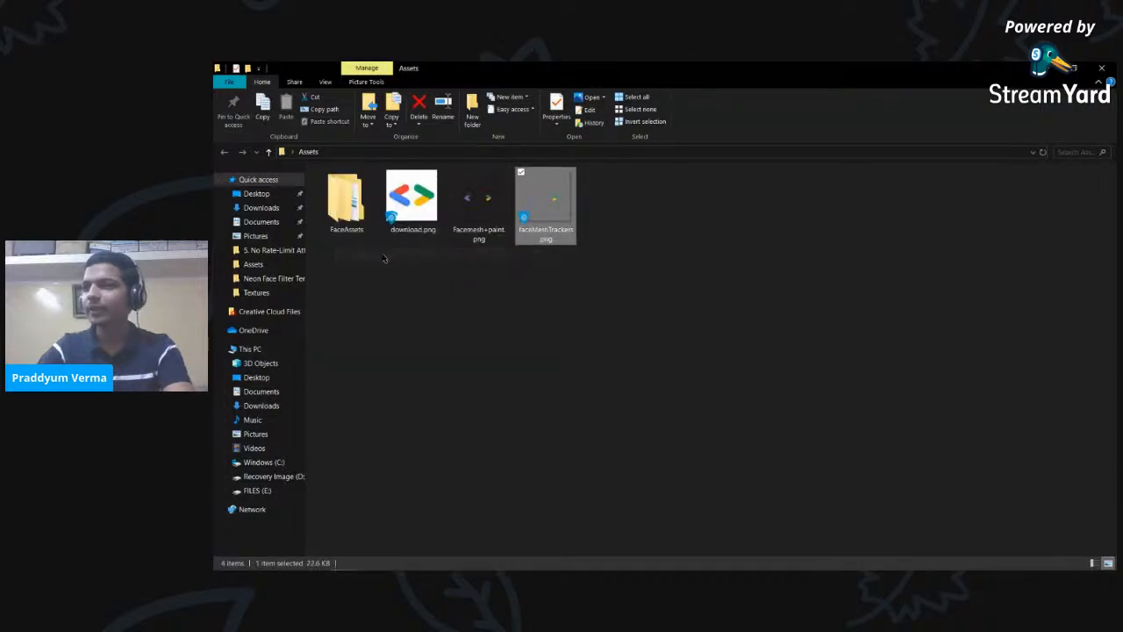
left_click(676, 391)
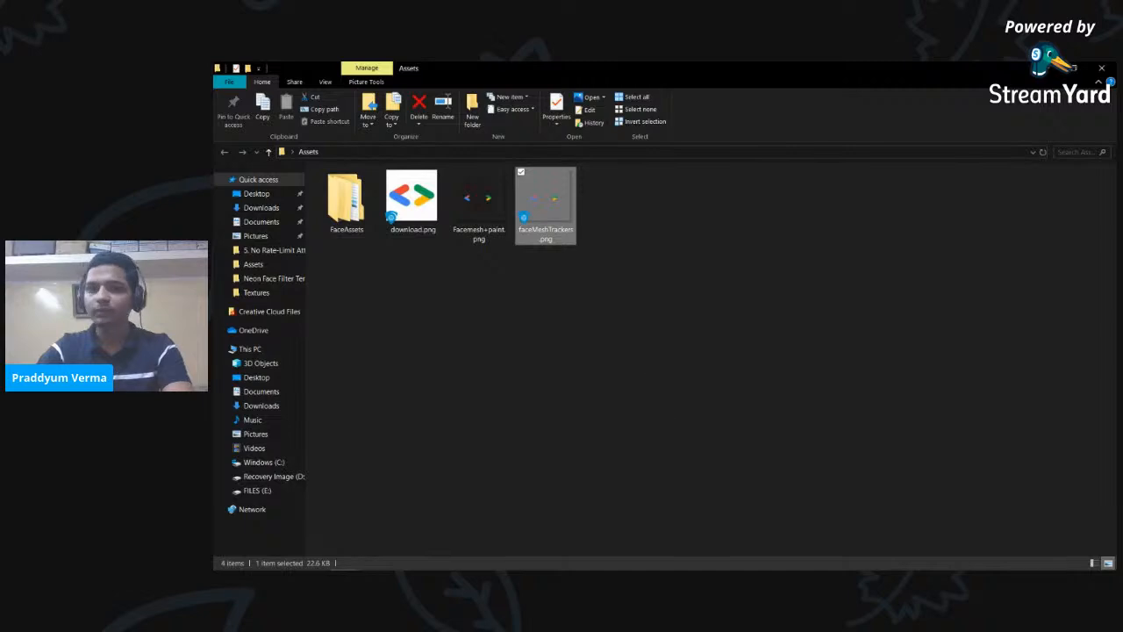
right_click(544, 206)
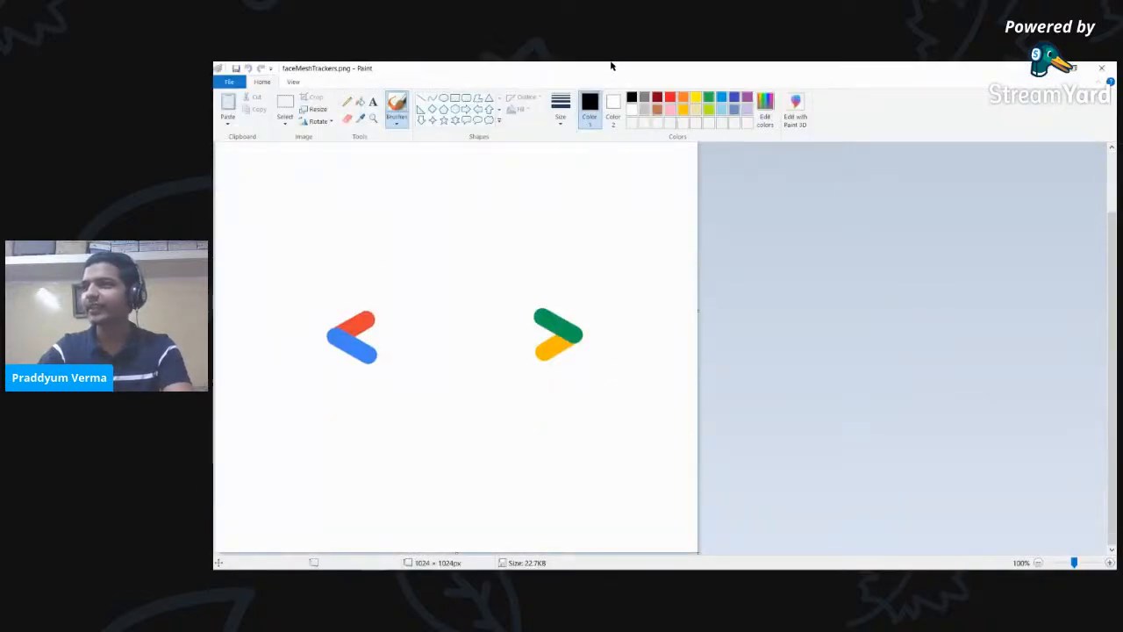
- Close faceMeshTrackers.png in Paint and switch back to Spark AR Studio
double_click(608, 67)
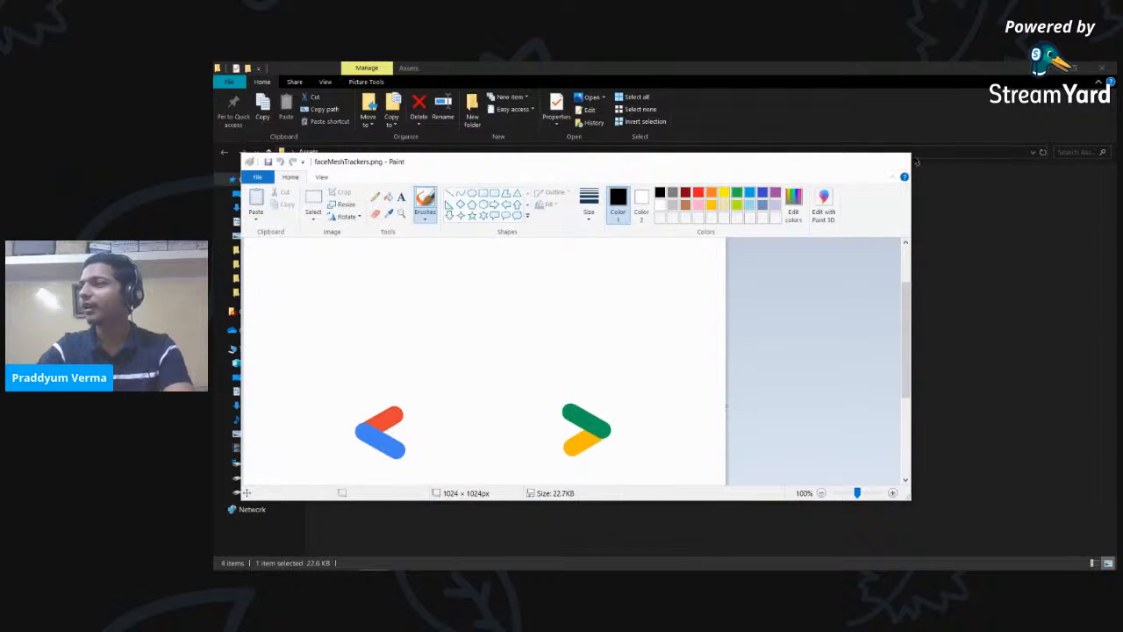
left_click(902, 158)
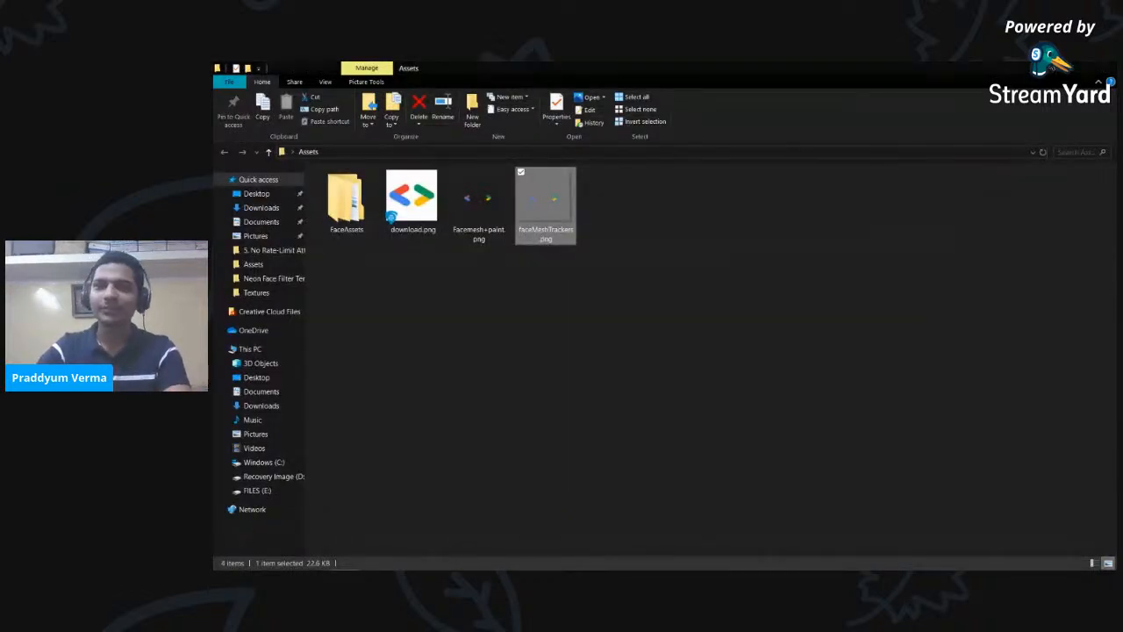
key("alt+Tab")
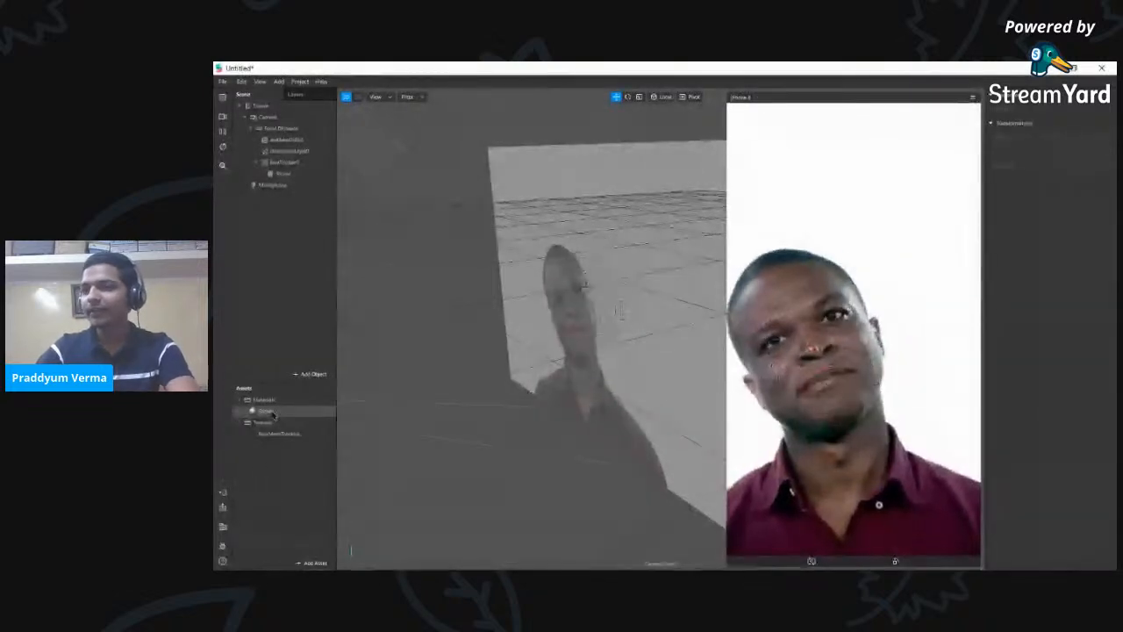
- Give the Sticker material a new texture imported from Desktop > Assets > faceMeshTrackers.png
left_click(266, 411)
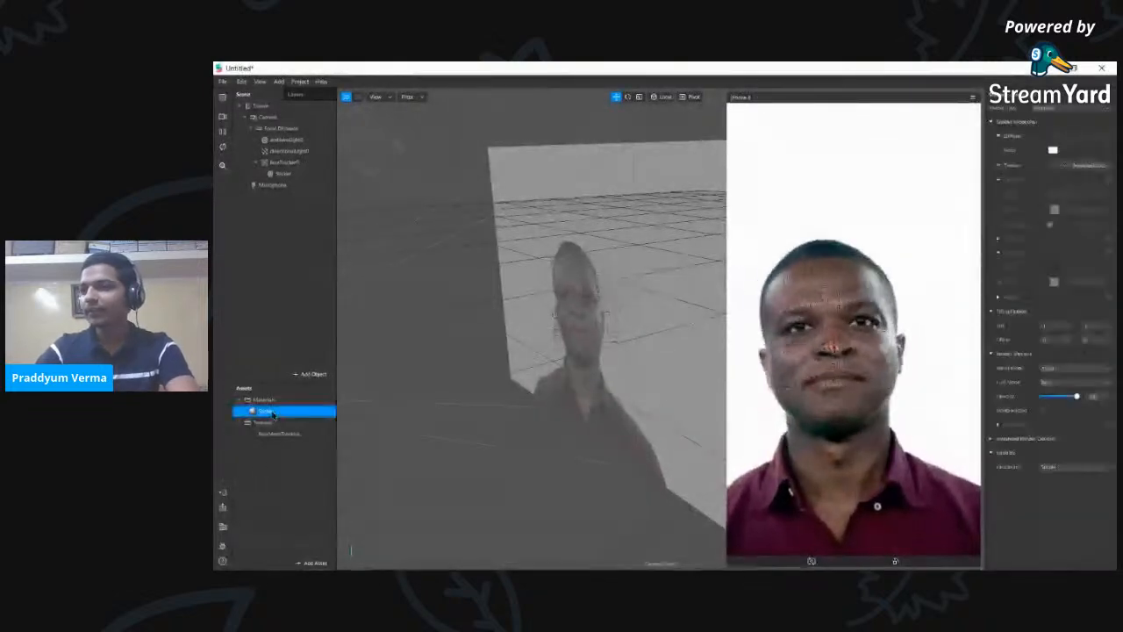
left_click(1062, 166)
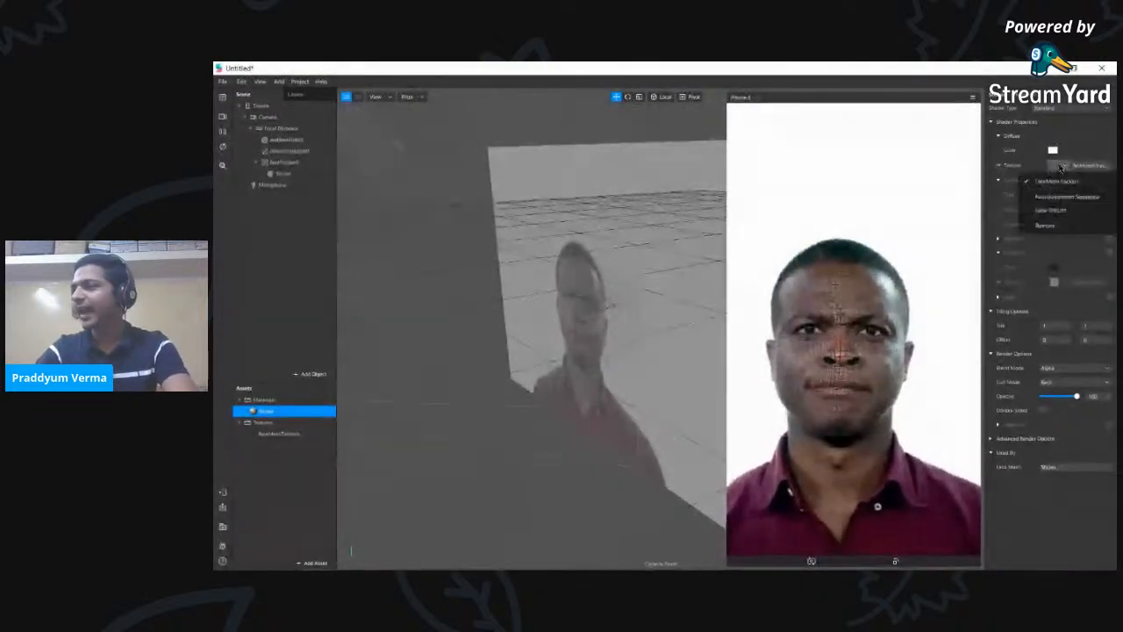
left_click(1065, 212)
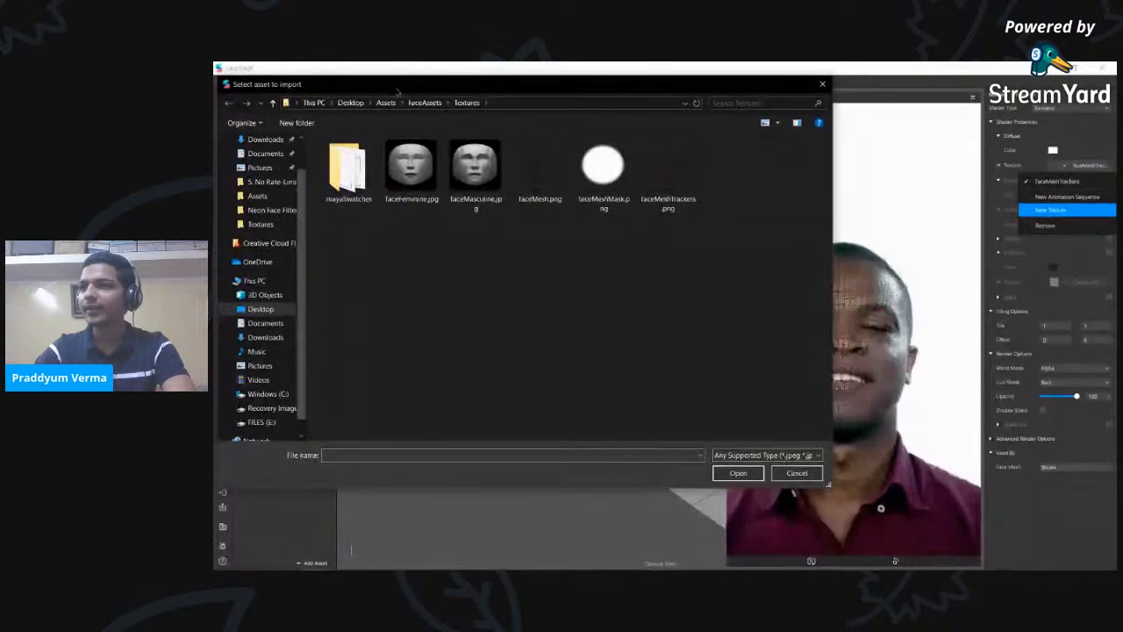
left_click(351, 103)
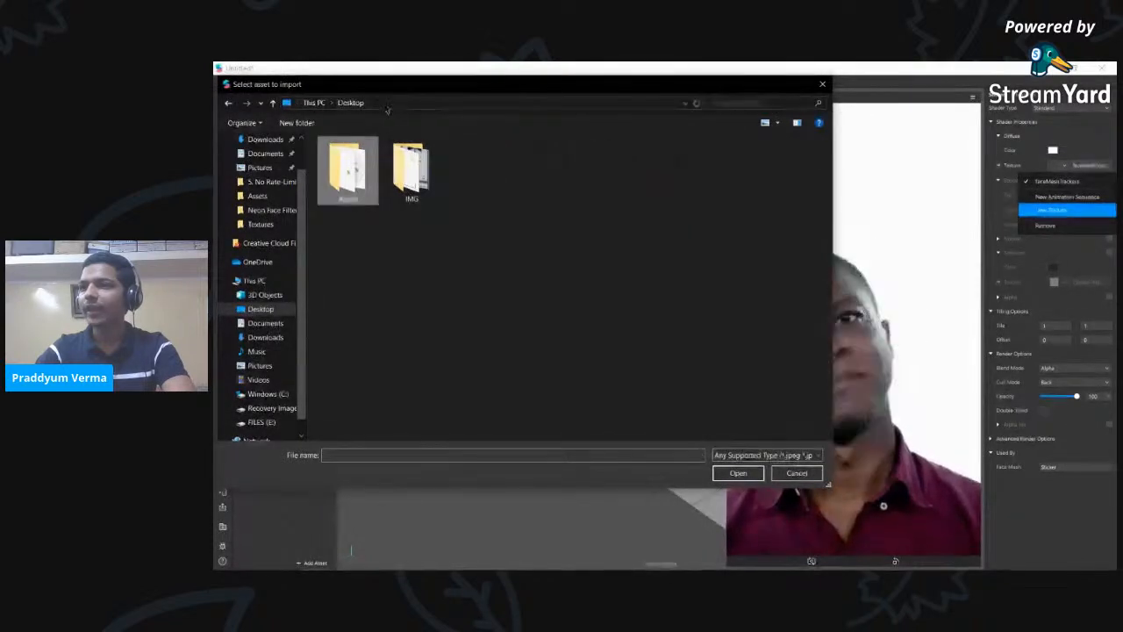
double_click(345, 166)
double_click(541, 175)
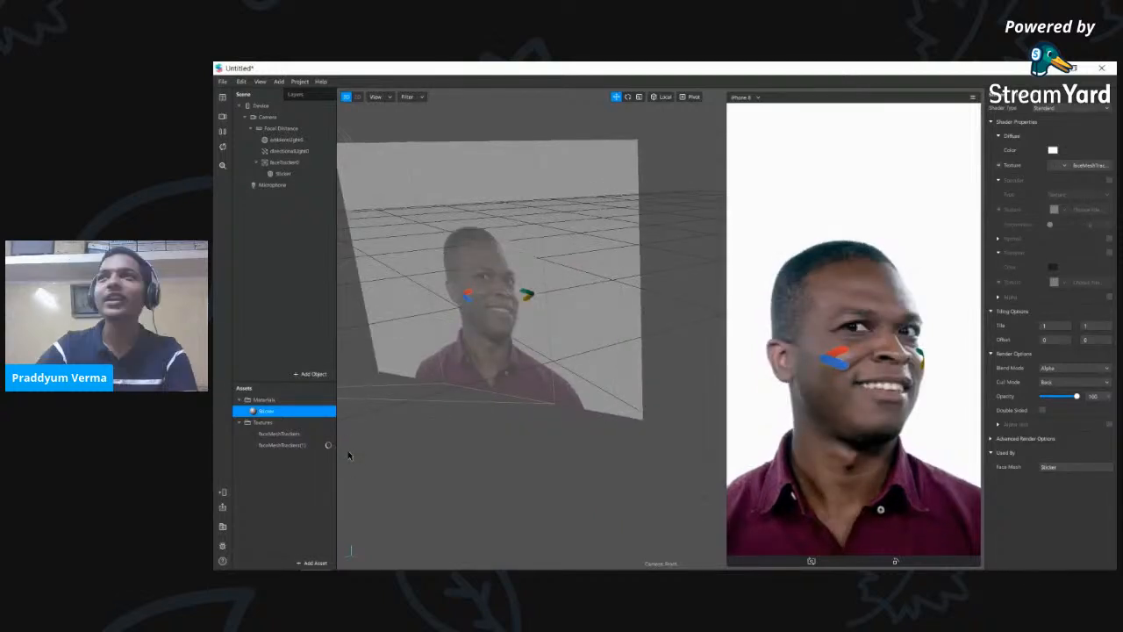
- Delete the old faceMeshTrackers texture from Assets, keeping faceMeshTrackers(1)
left_click(263, 434)
right_click(269, 435)
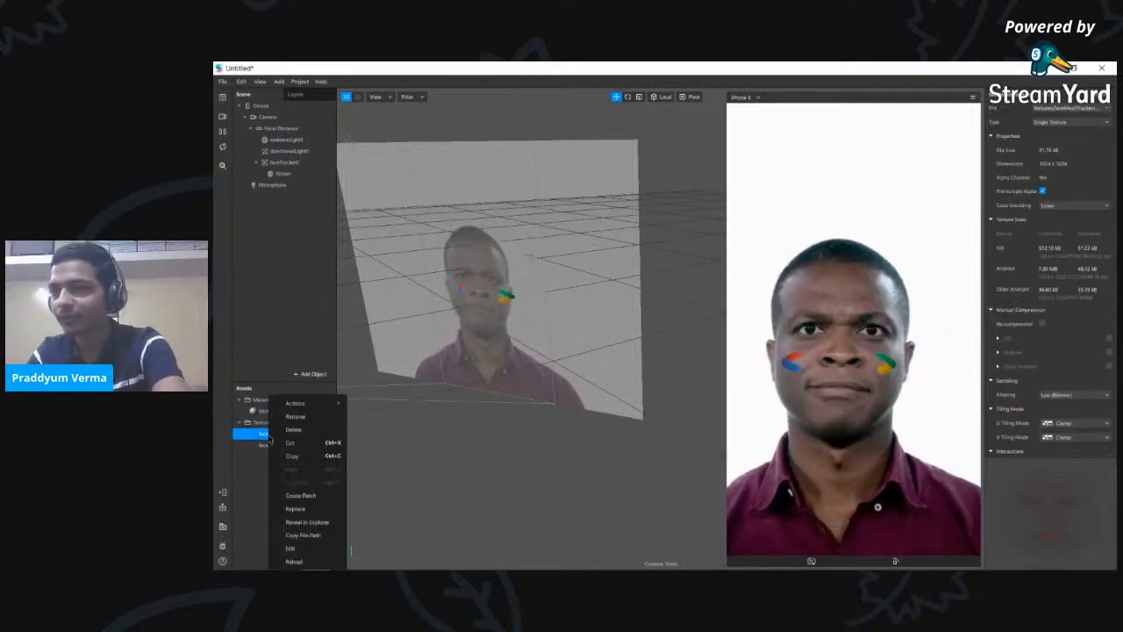
left_click(293, 429)
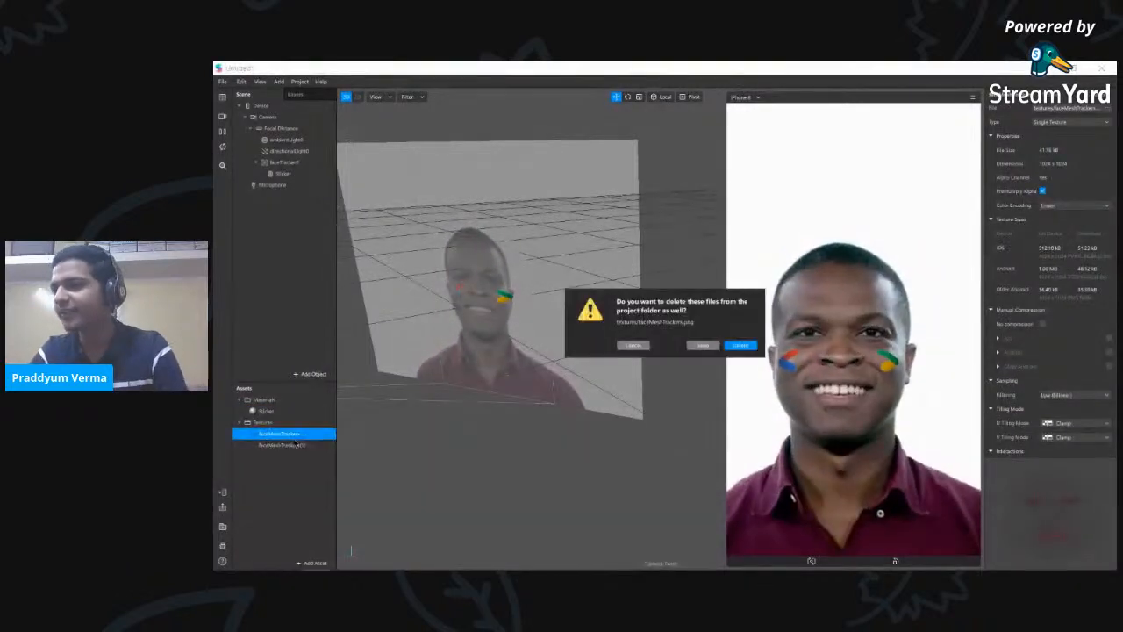
left_click(738, 345)
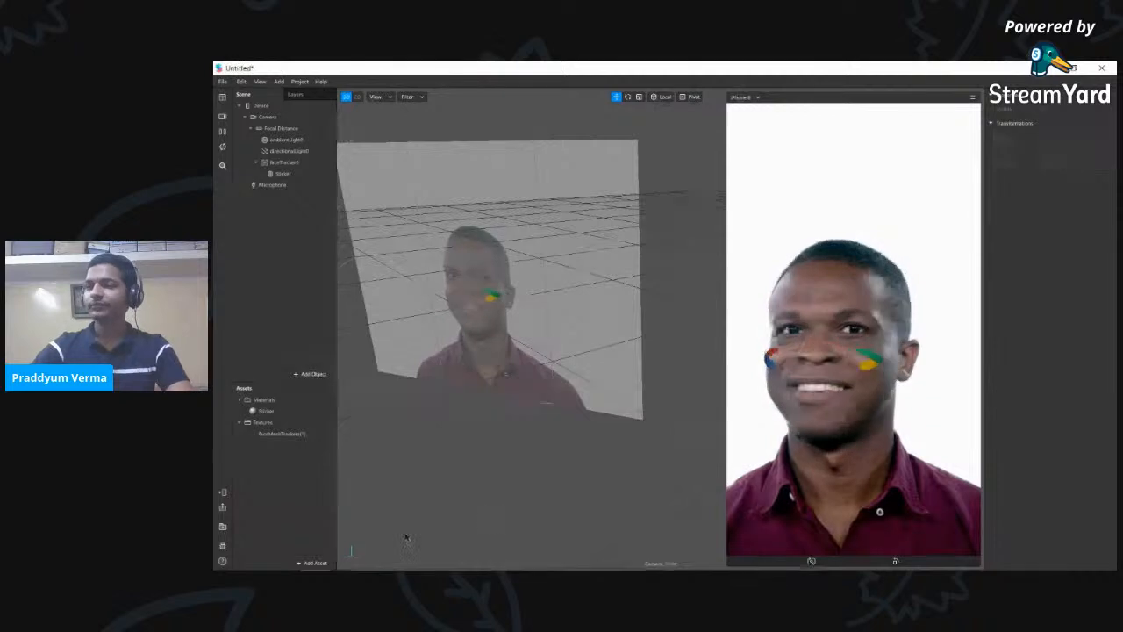
left_click(266, 411)
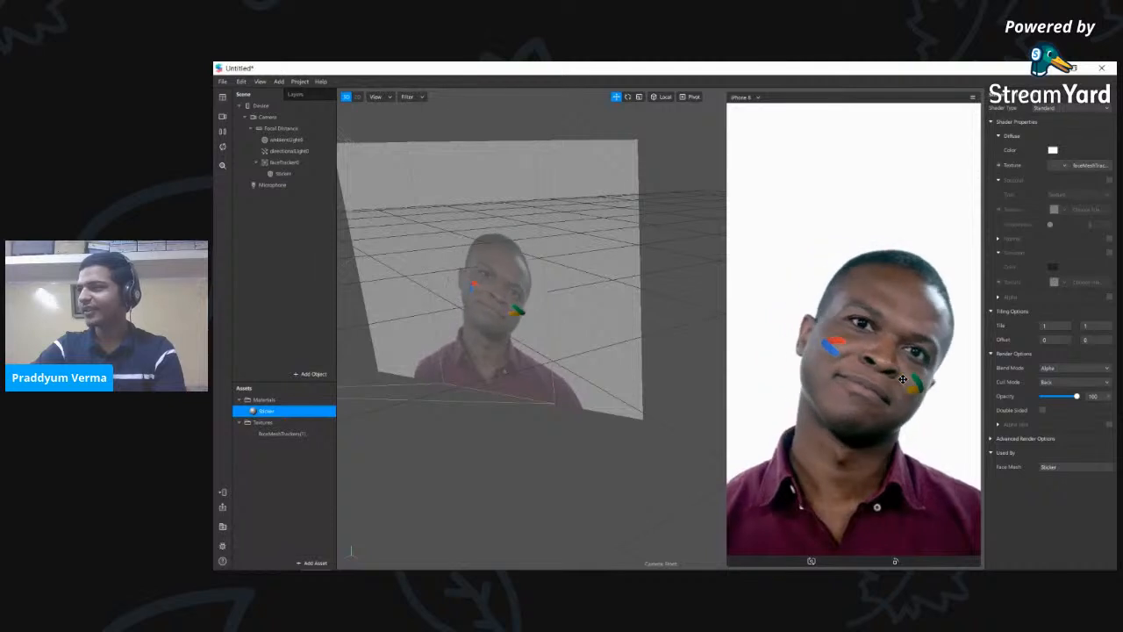
- Change the Sticker material's Shader Type to Face Paint so the chevron stripes paint the cheeks
left_click(1103, 108)
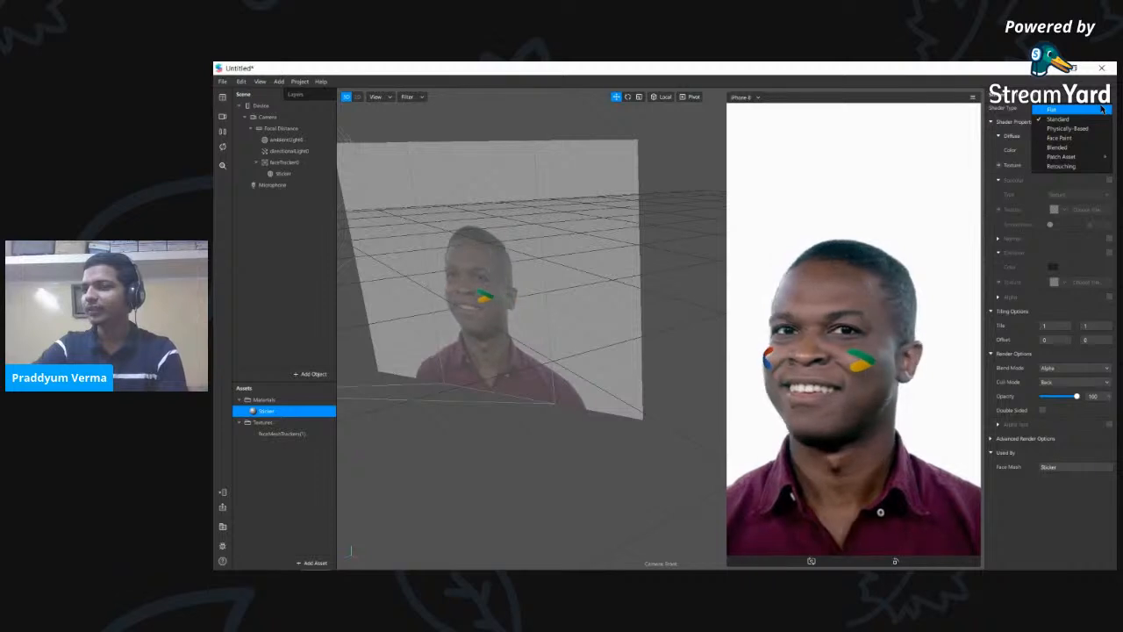
left_click(1060, 138)
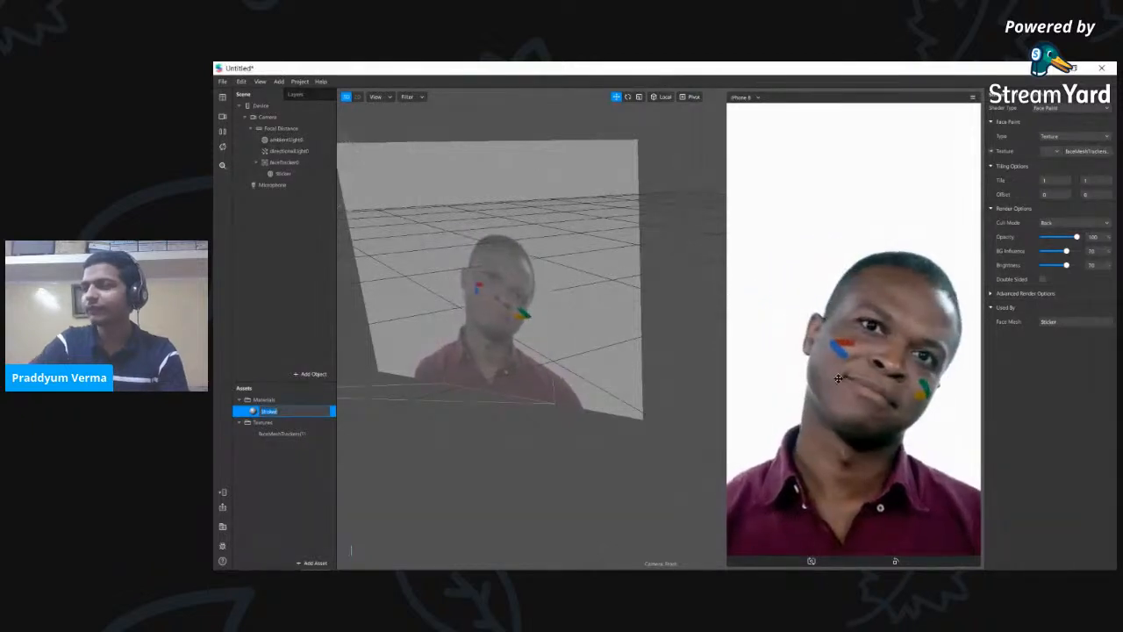
left_click(321, 289)
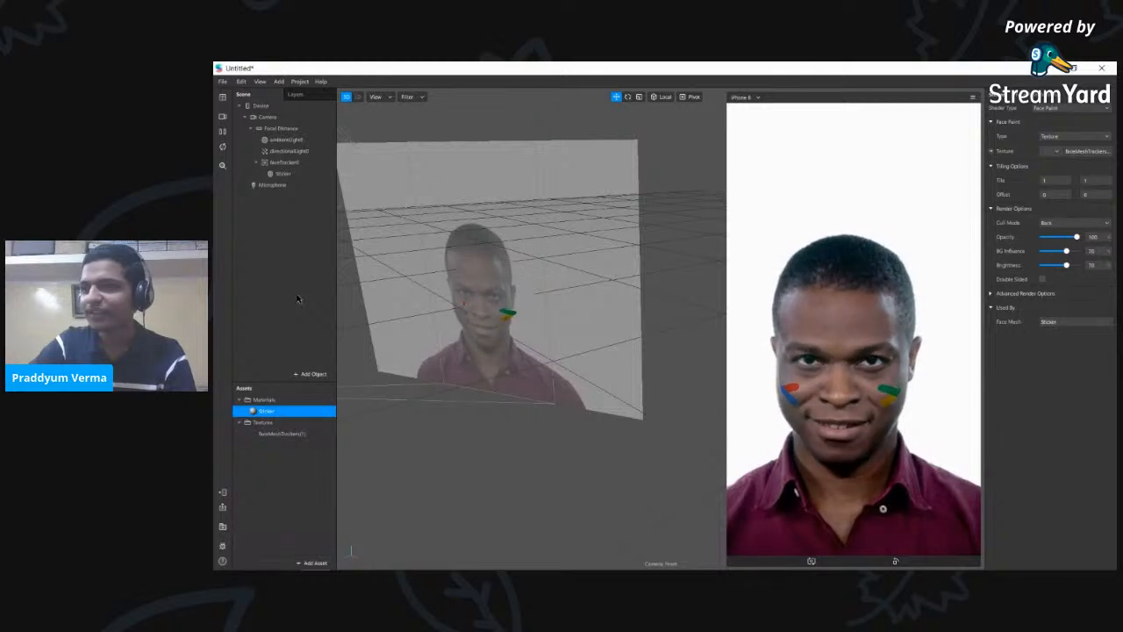
scroll(484, 300, "down", 3)
middle_click_drag(547, 386, 578, 391)
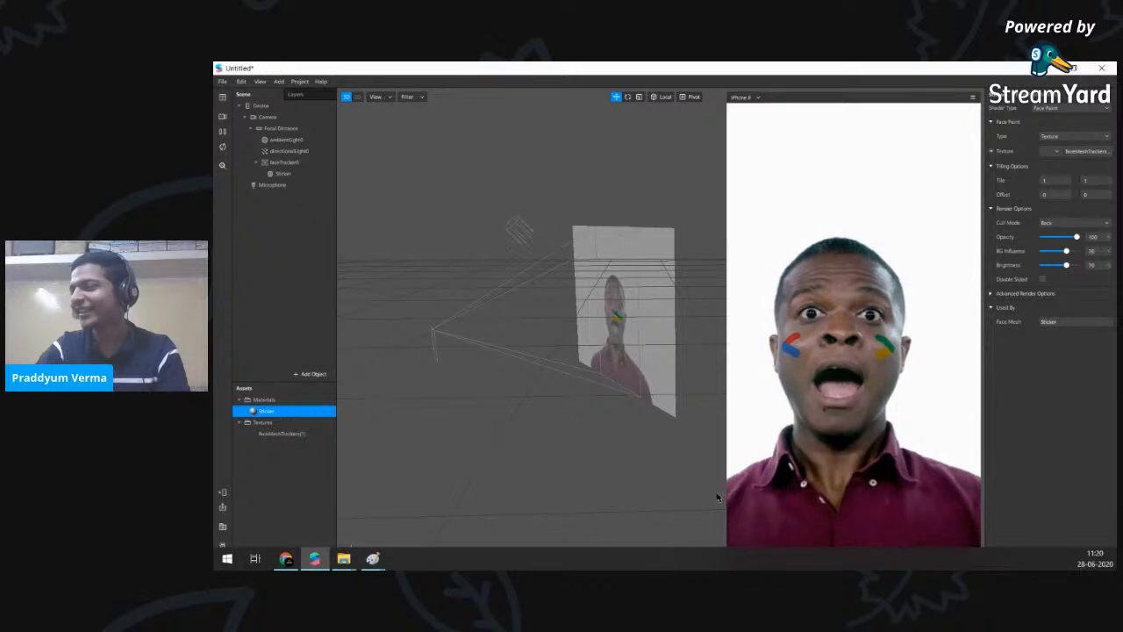
left_click(343, 174)
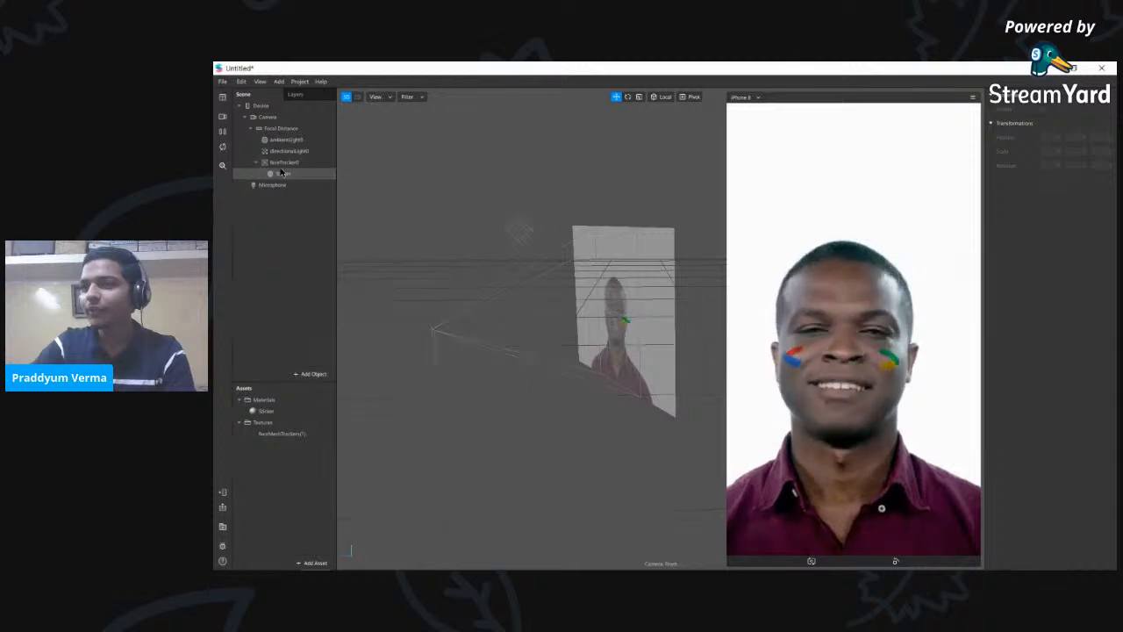
- Insert a Face Mesh object, faceMesh0, under faceTracker0 and move it above Sticker
left_click(316, 373)
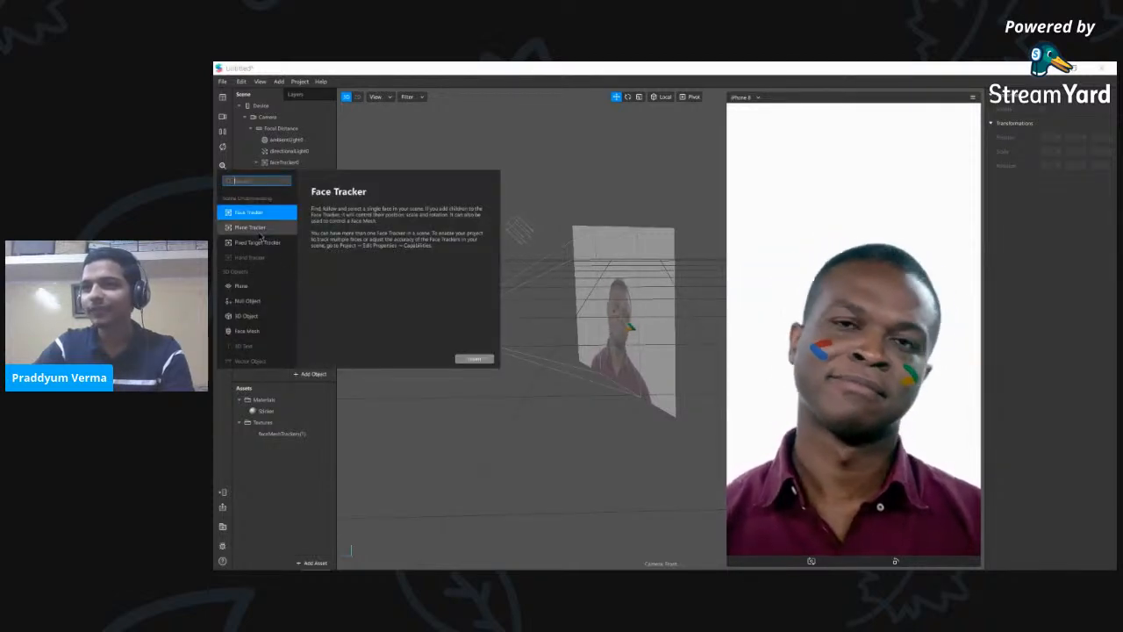
scroll(264, 294, "down", 2)
left_click(258, 270)
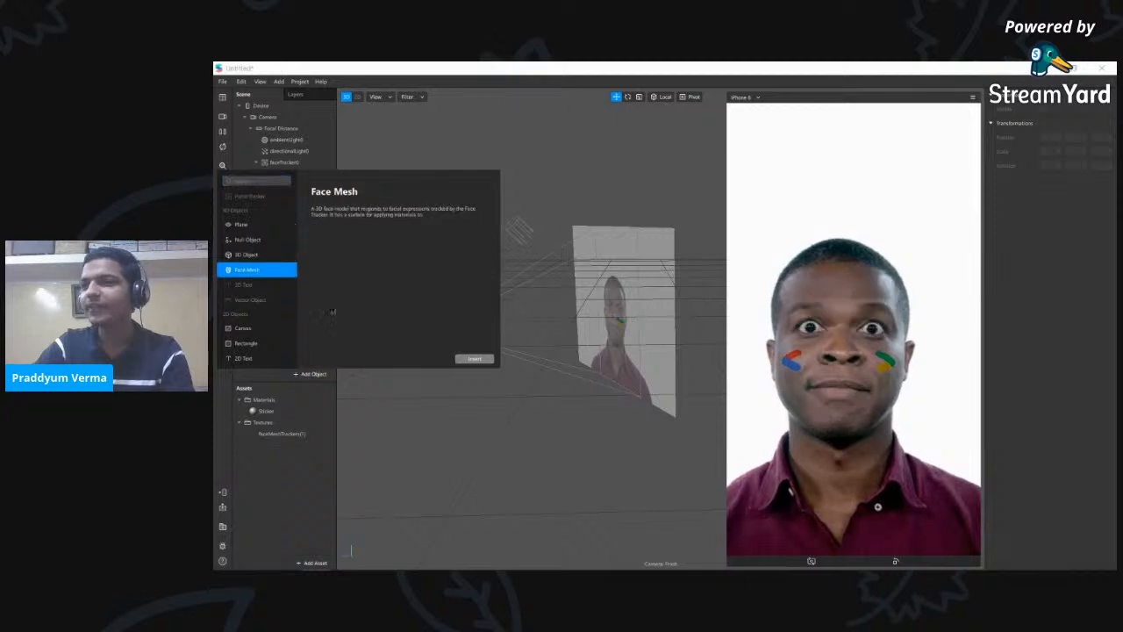
left_click(474, 359)
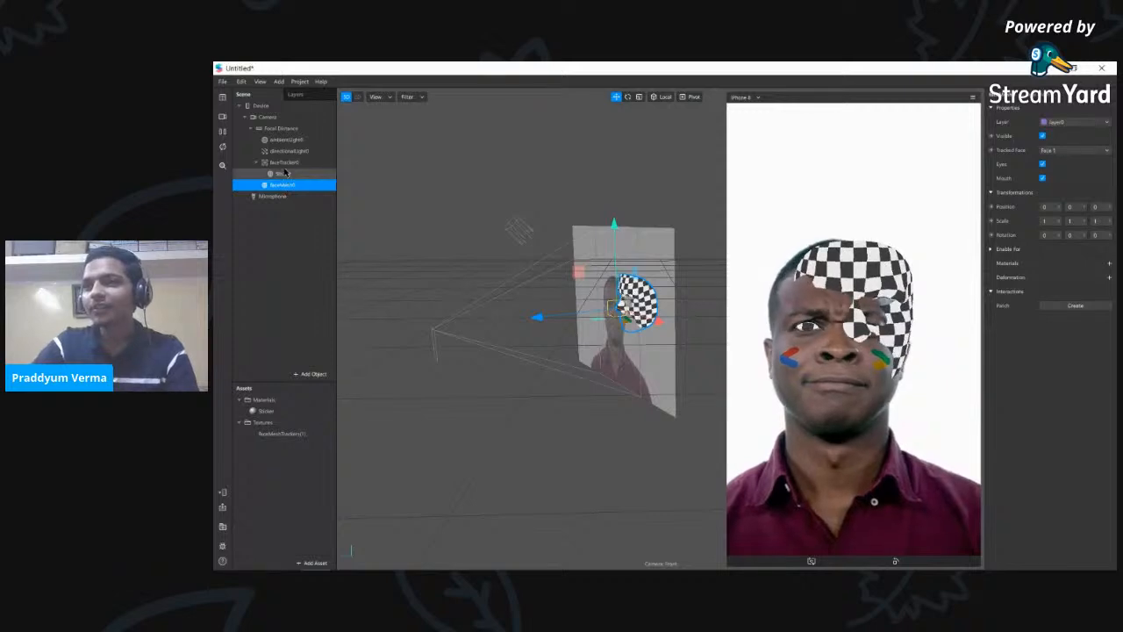
left_click(283, 175)
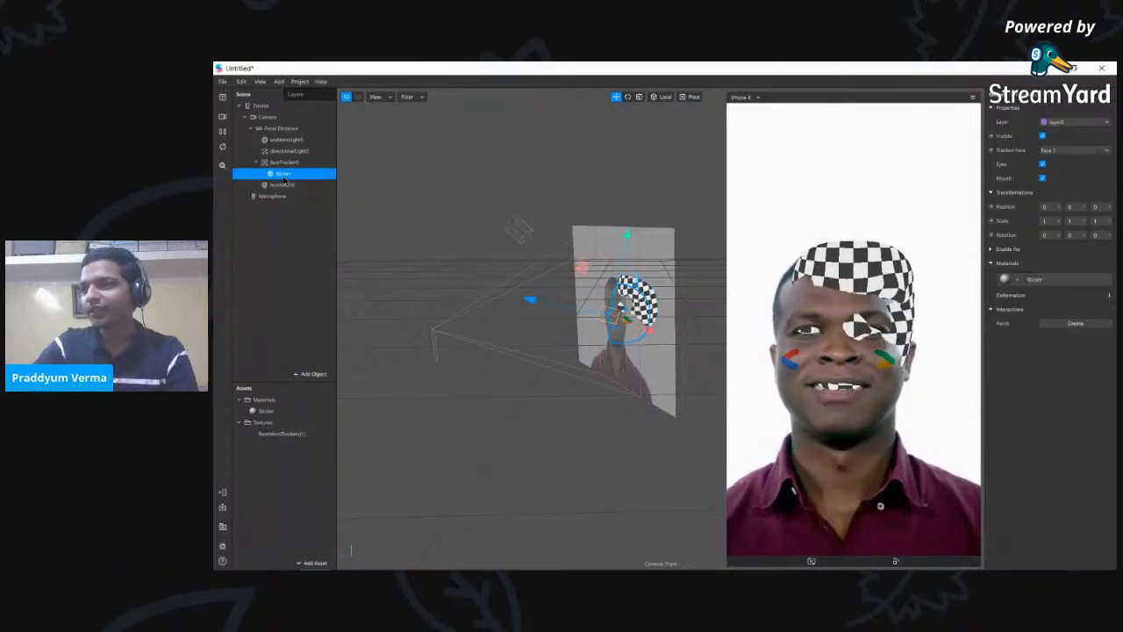
scroll(613, 309, "up", 5)
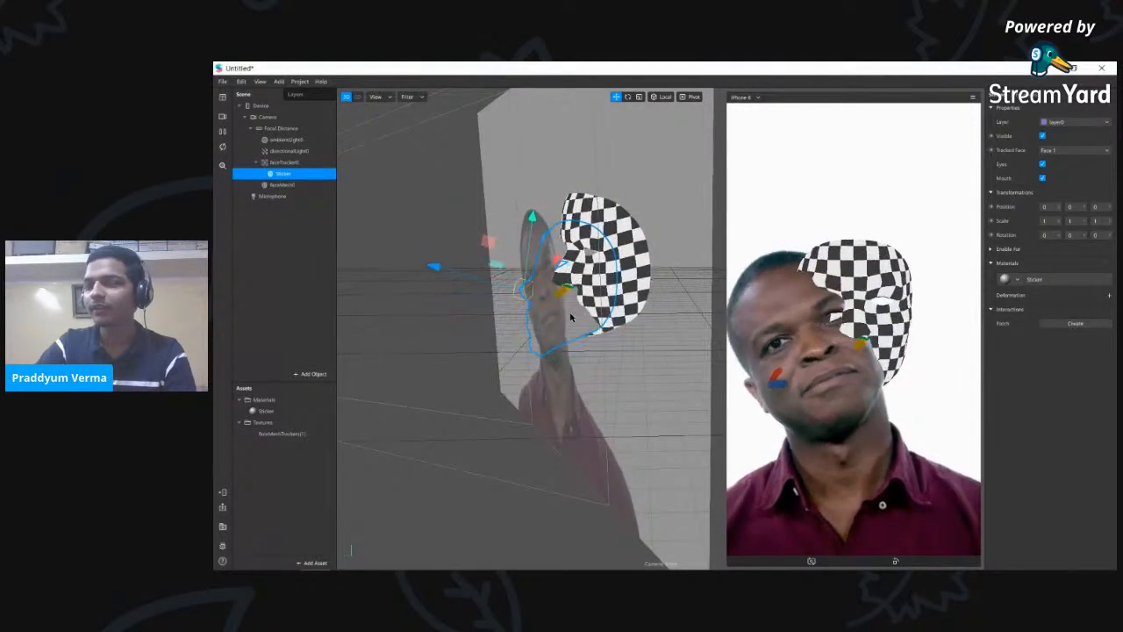
left_click(295, 186)
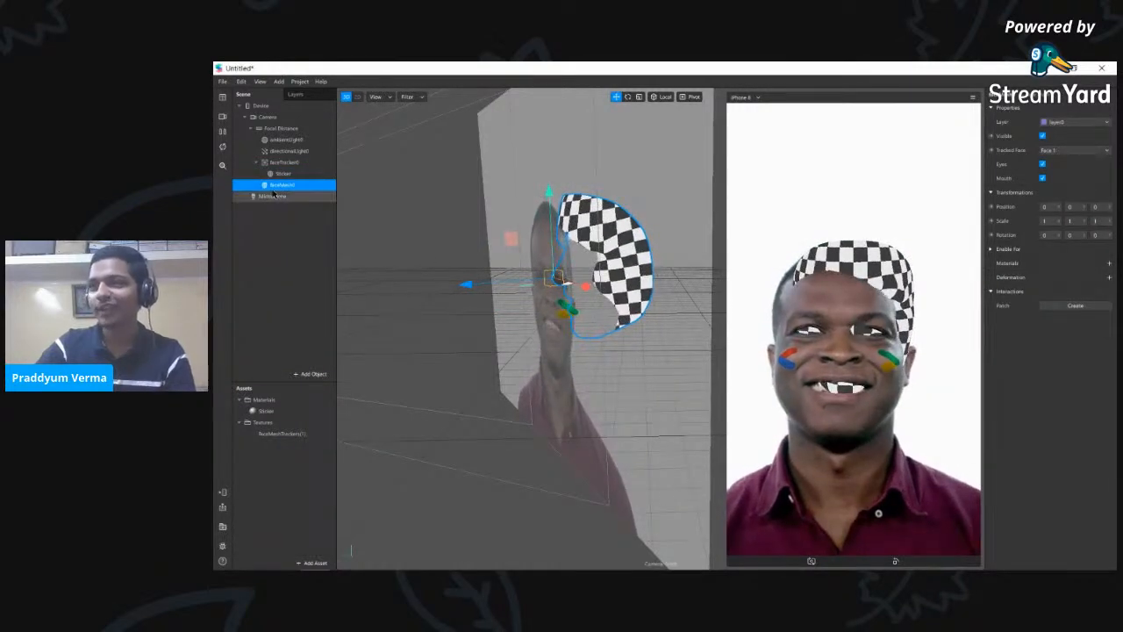
left_click_drag(276, 187, 294, 180)
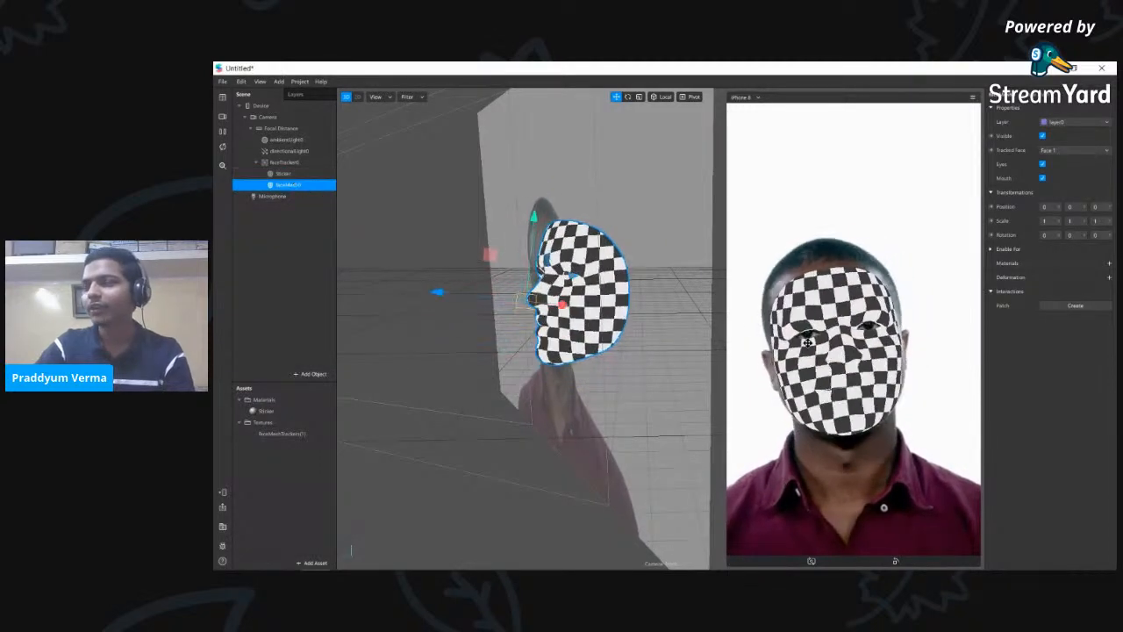
- Rename faceMesh0 to 'Face'
double_click(287, 187)
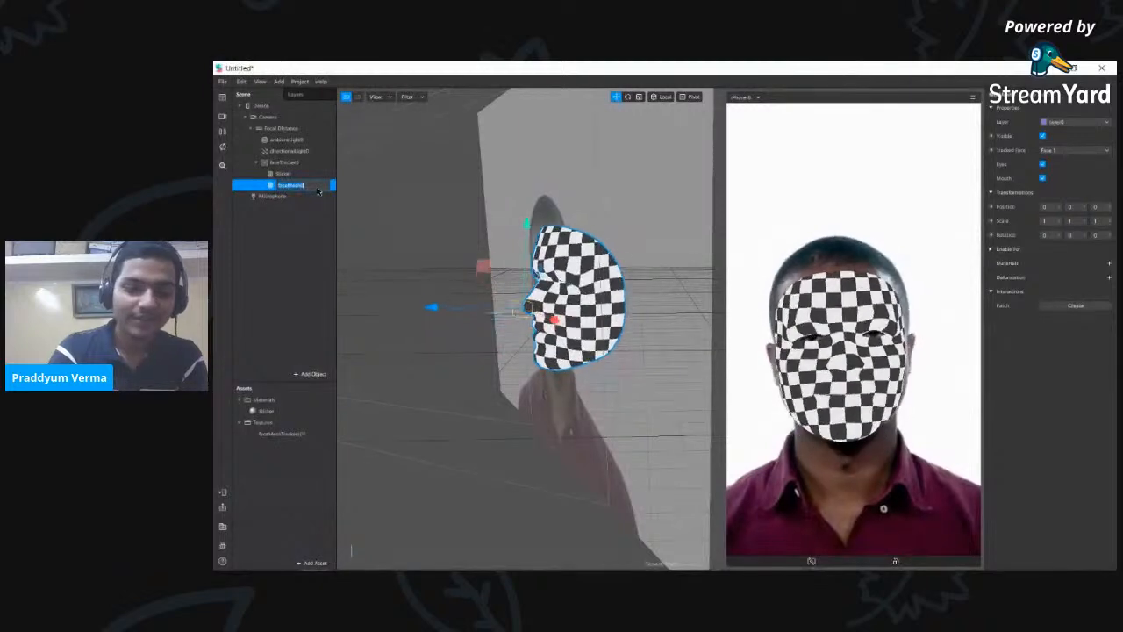
type("Face")
key("Return")
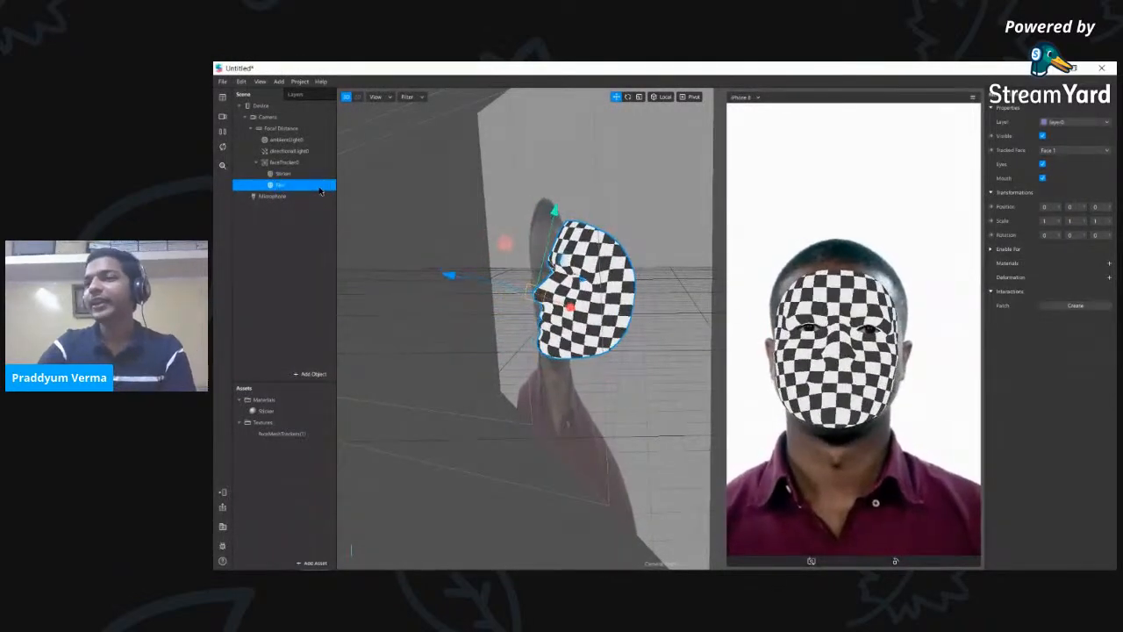
- Create a new material for the Face mesh and name it 'Fair'
left_click(1110, 263)
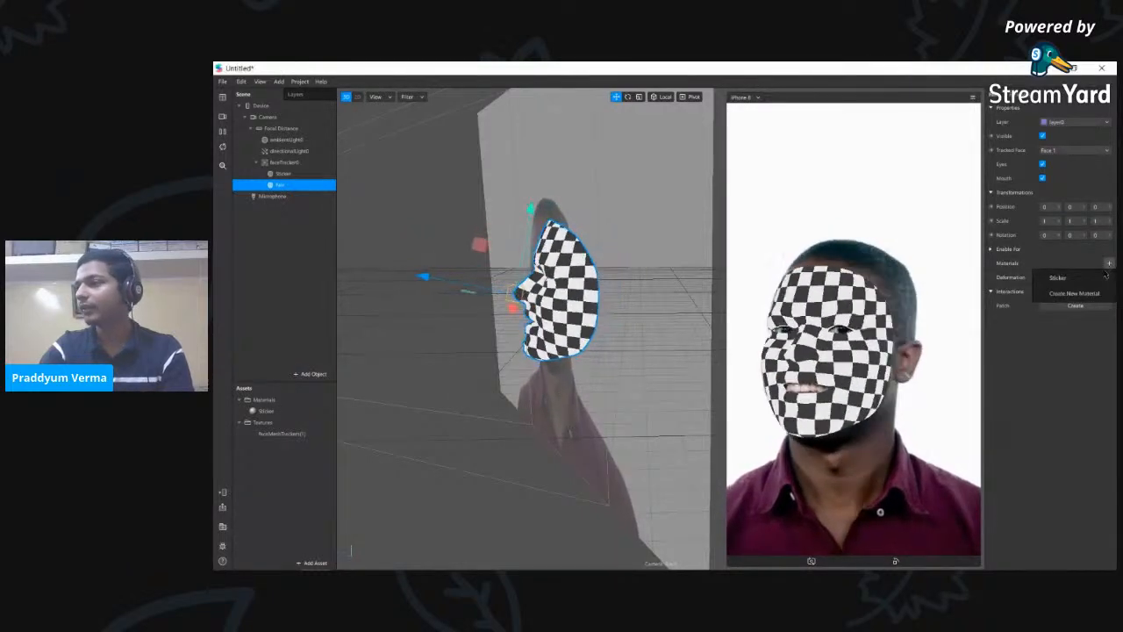
left_click(1086, 293)
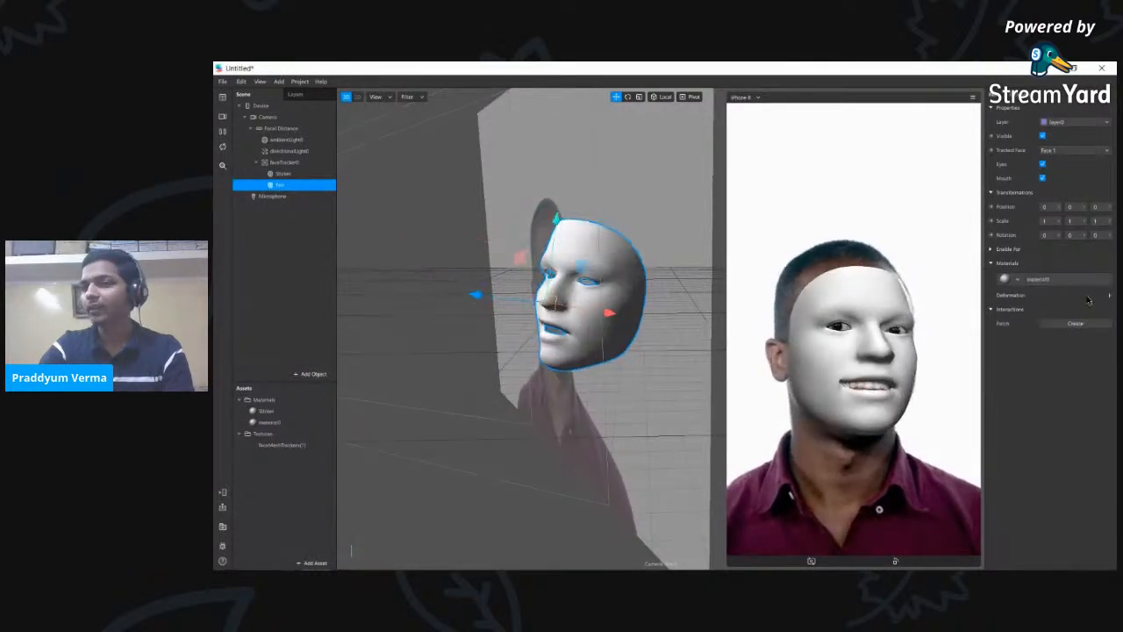
left_click(279, 424)
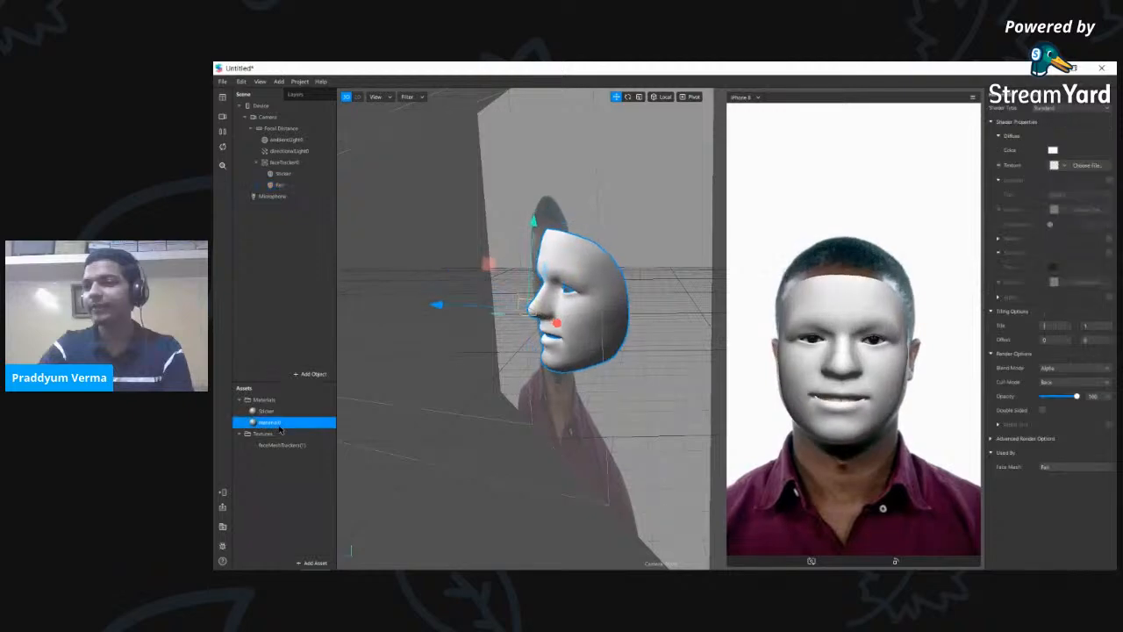
left_click(286, 423)
type("Fair")
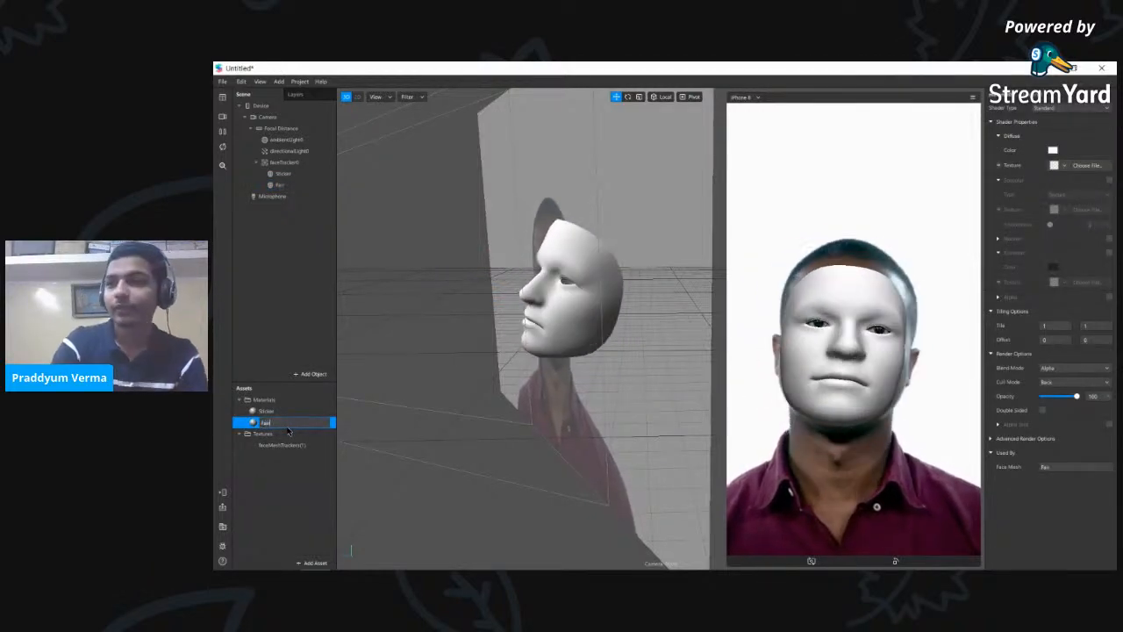
key("Return")
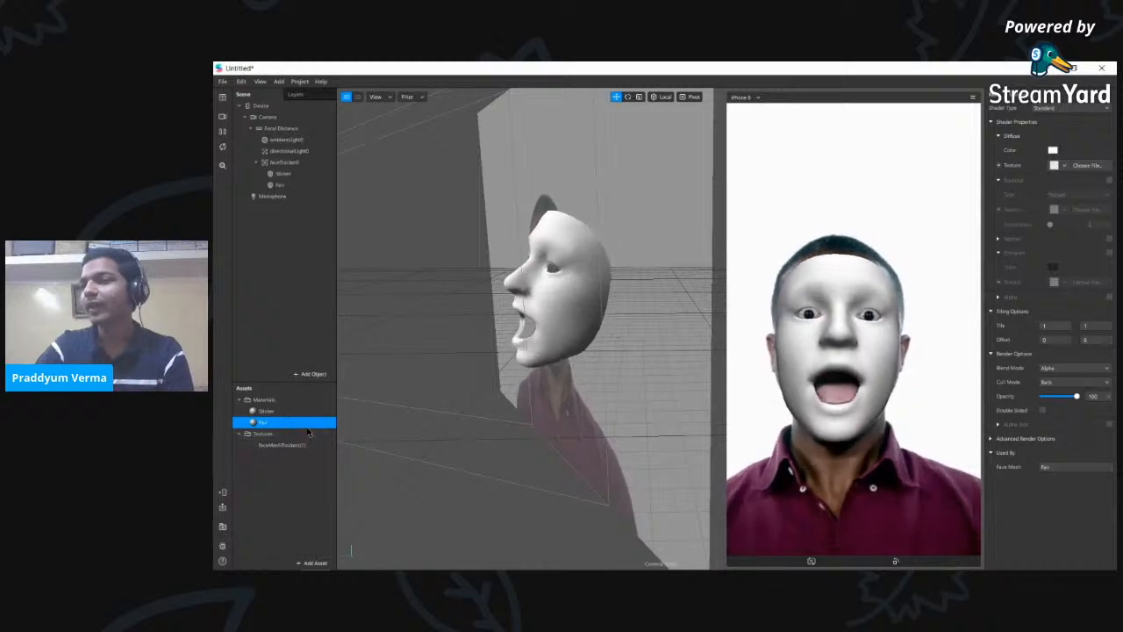
left_click(1085, 109)
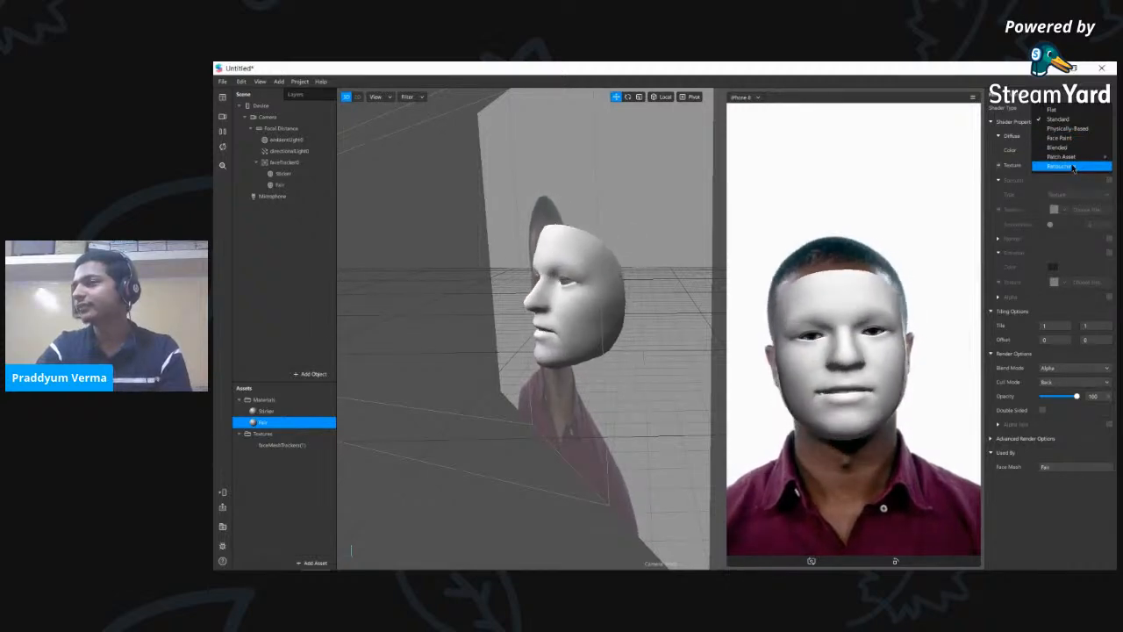
- Give Fair the Retouching shader with Skin Smoothing 100, previewing on the woman's simulation video
left_click(1073, 167)
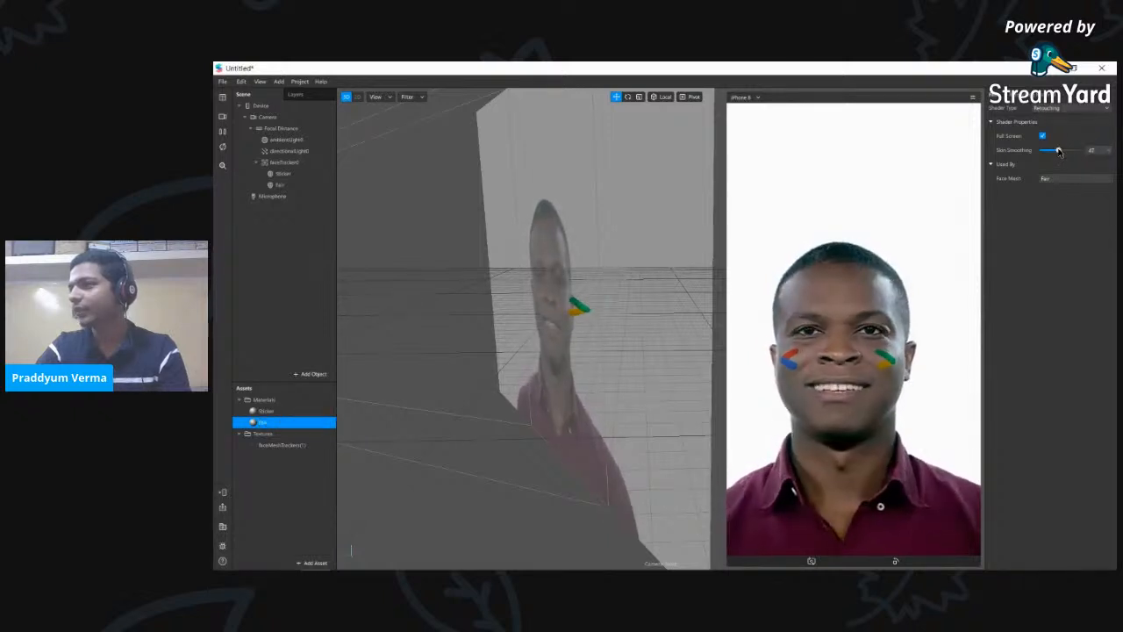
left_click_drag(1060, 151, 1043, 151)
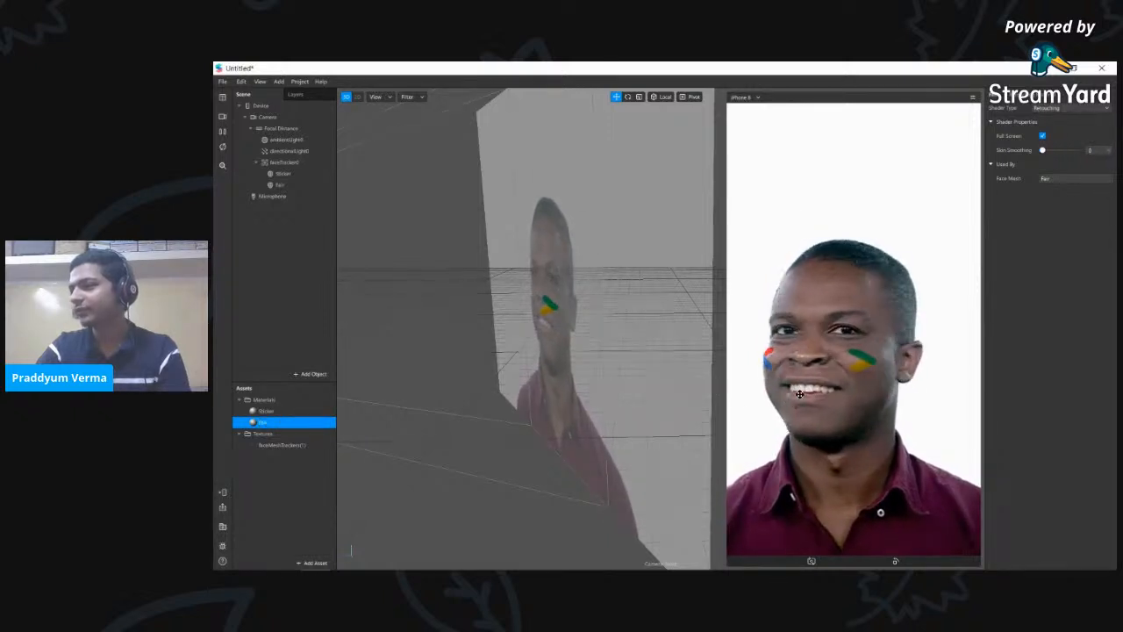
left_click(223, 117)
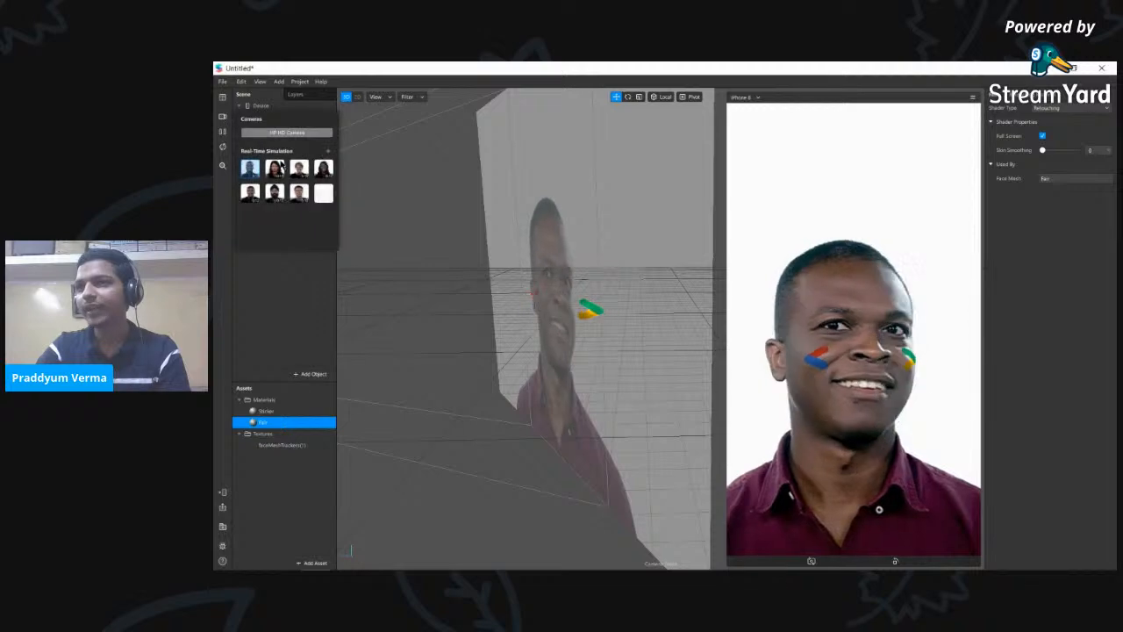
left_click(277, 167)
left_click(1050, 230)
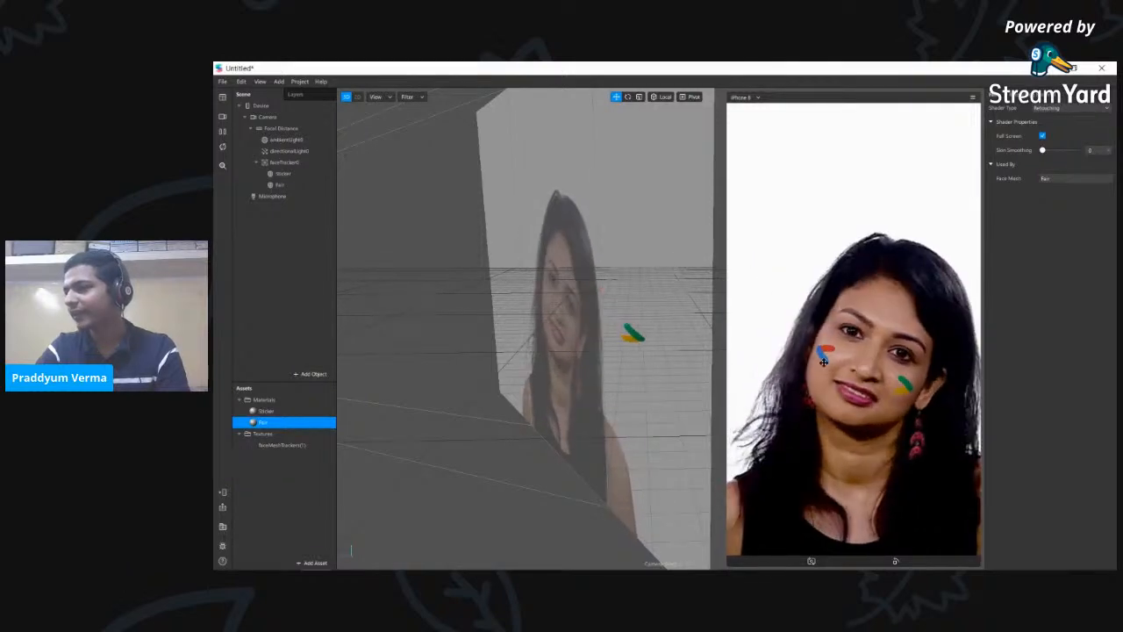
left_click_drag(1044, 150, 1077, 150)
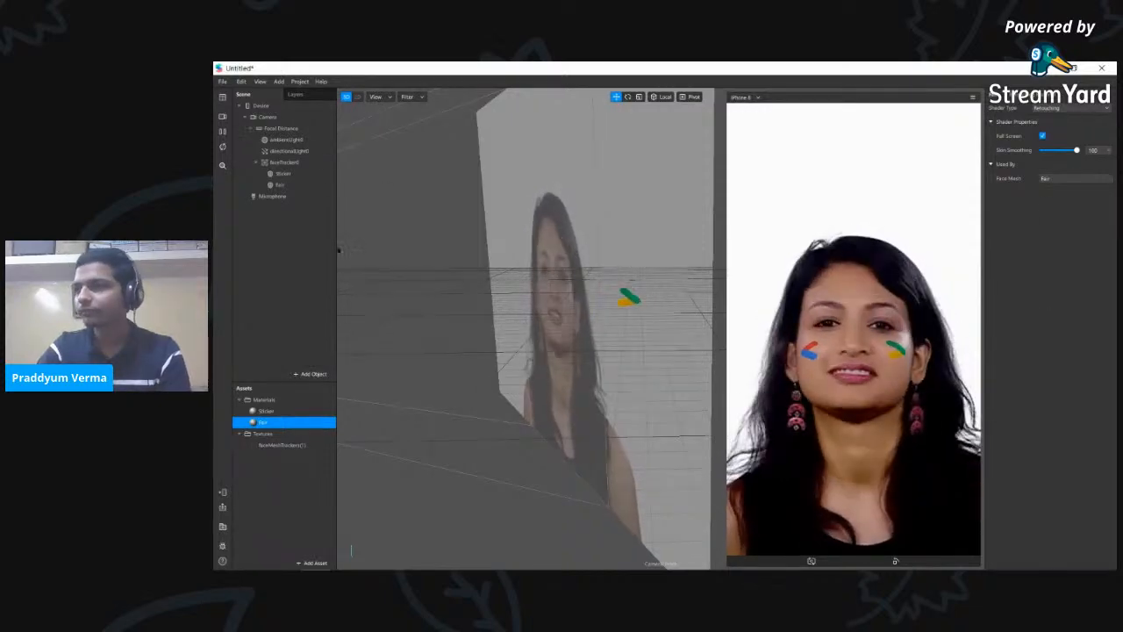
left_click(280, 186)
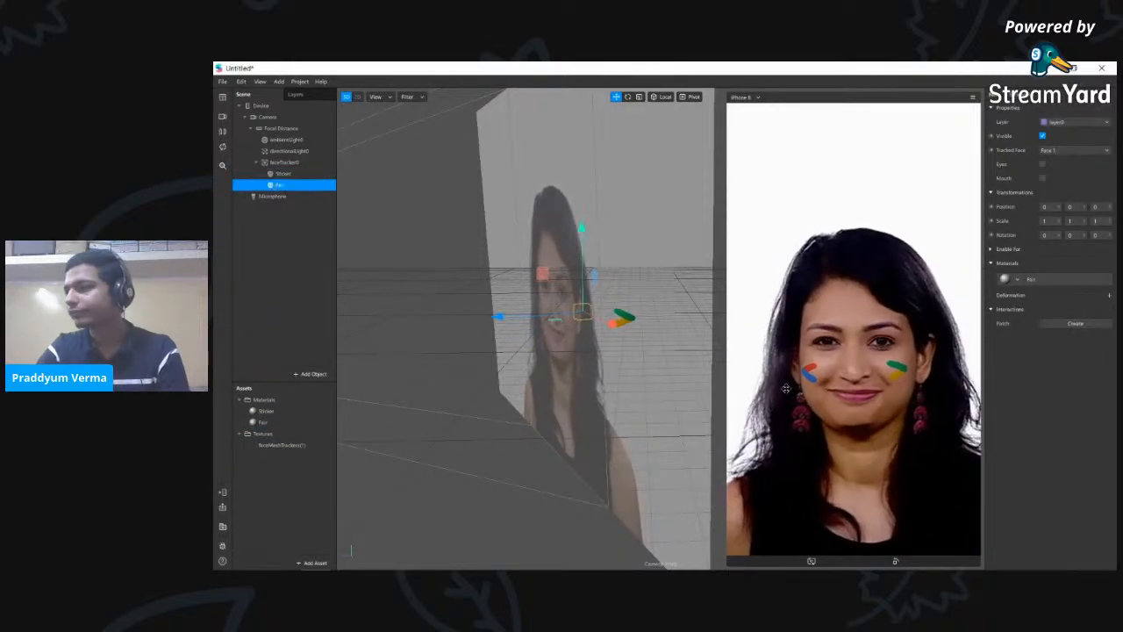
left_click(271, 213)
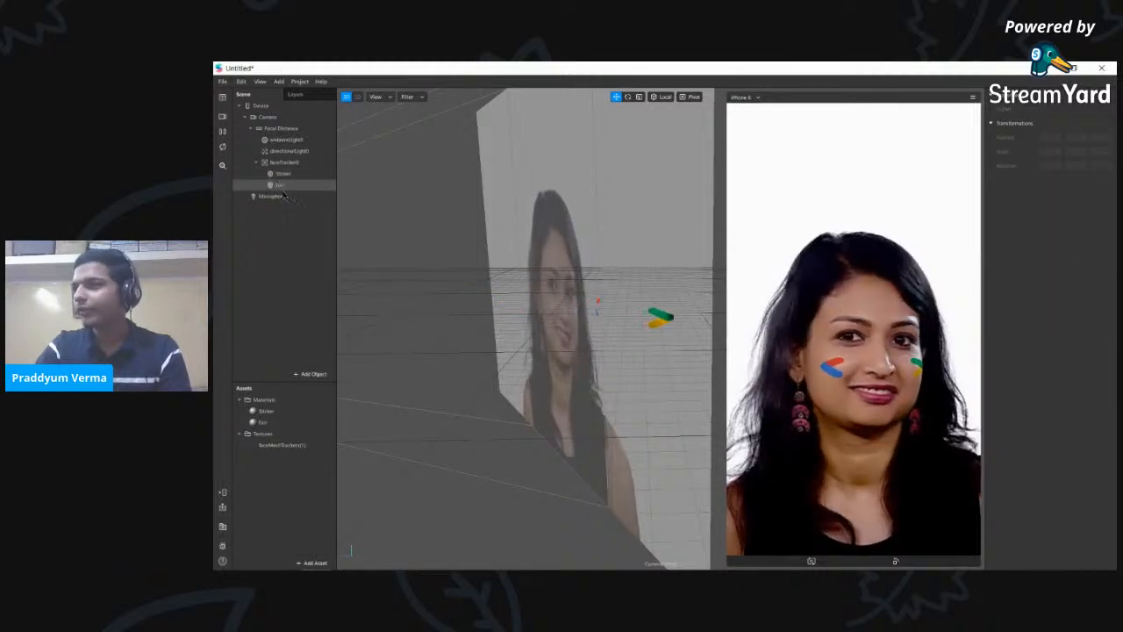
left_click(279, 185)
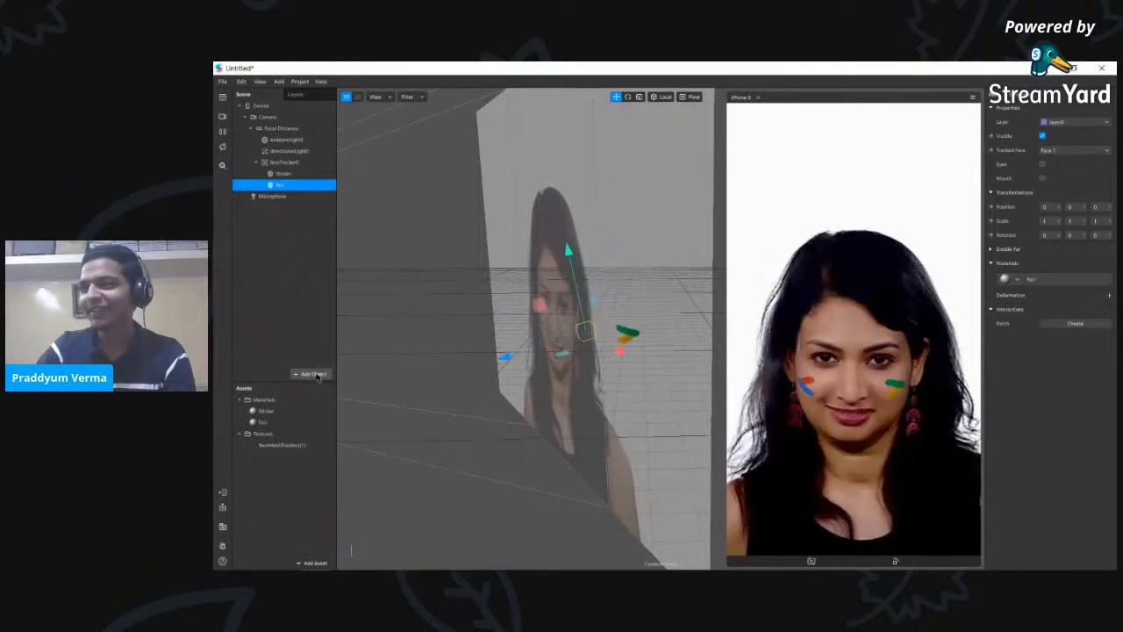
double_click(307, 423)
left_click(318, 304)
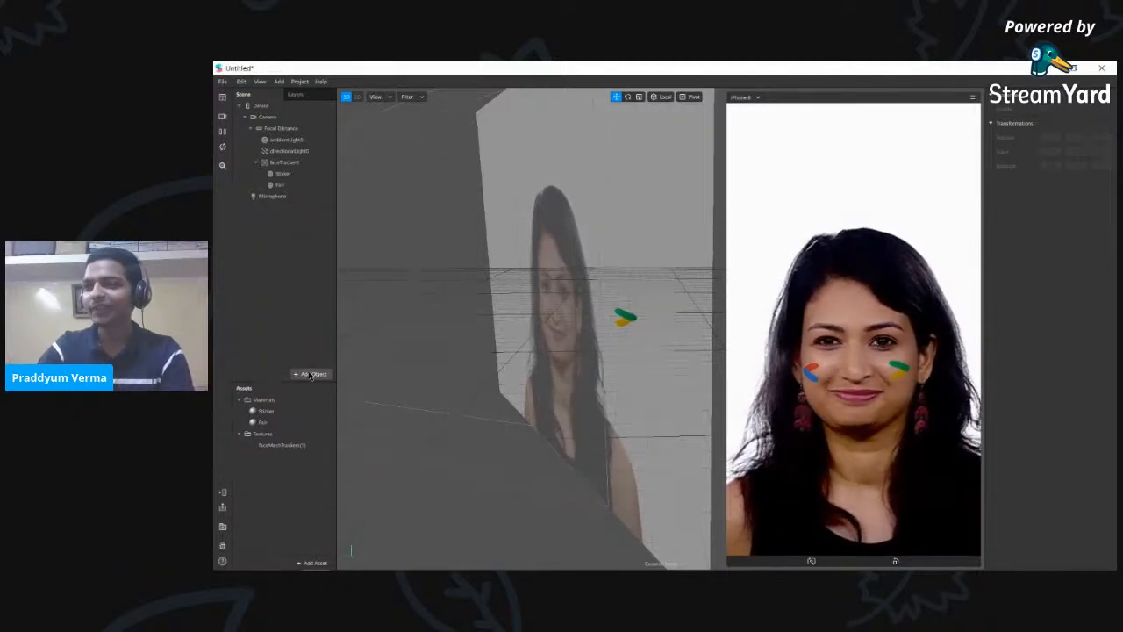
- Insert another face mesh, name it 'Shiny', and place it under faceTracker0
left_click(311, 374)
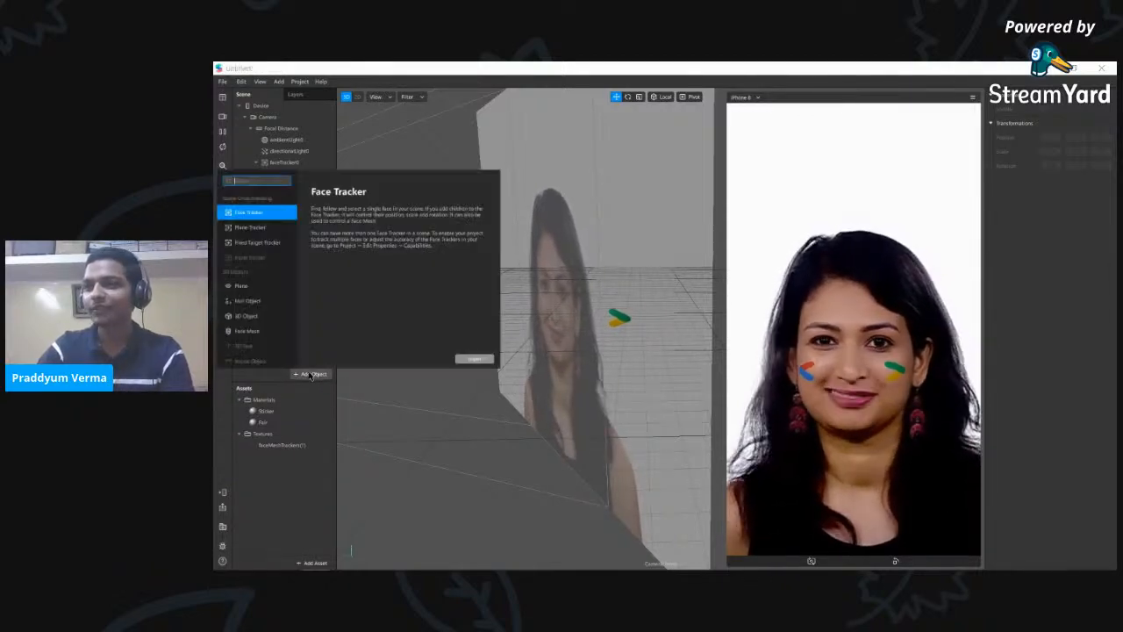
left_click(254, 331)
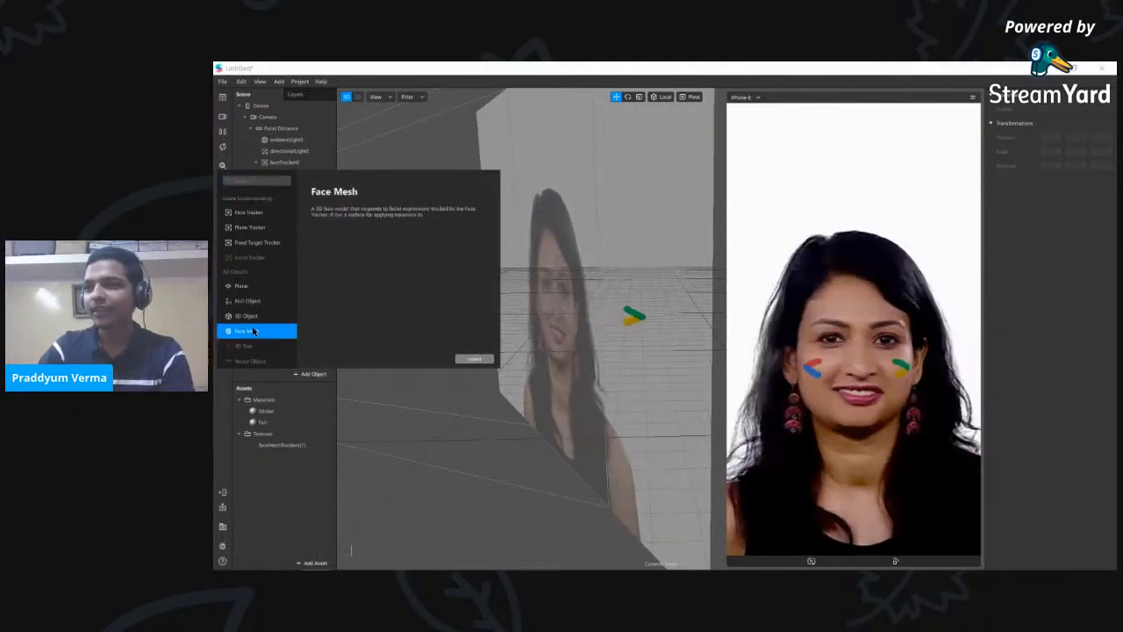
left_click(474, 359)
double_click(288, 198)
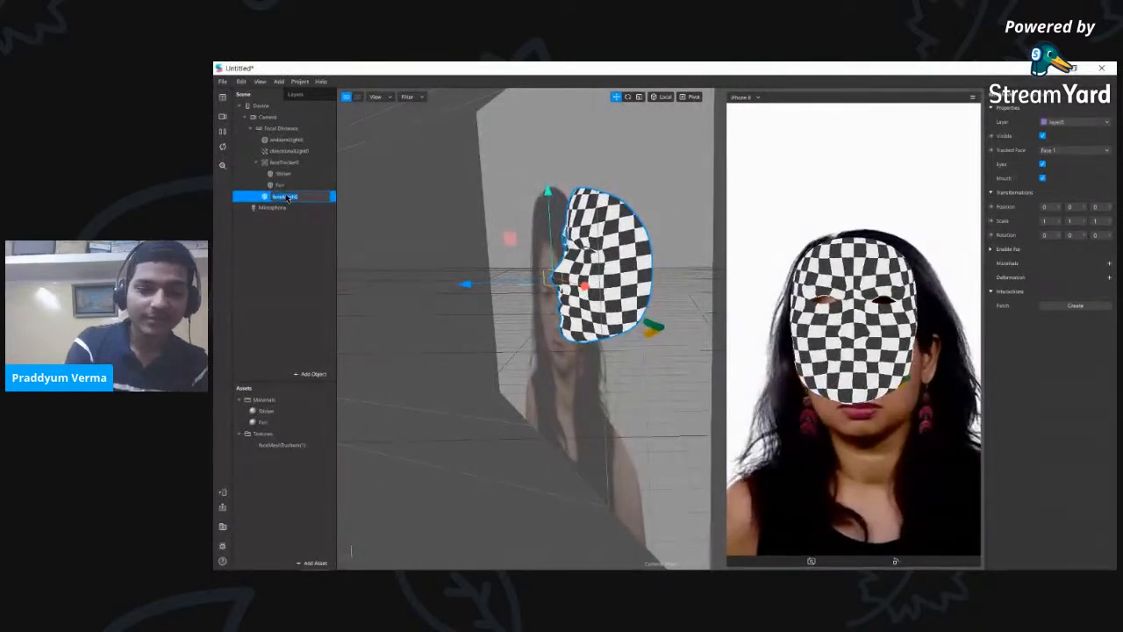
type("So")
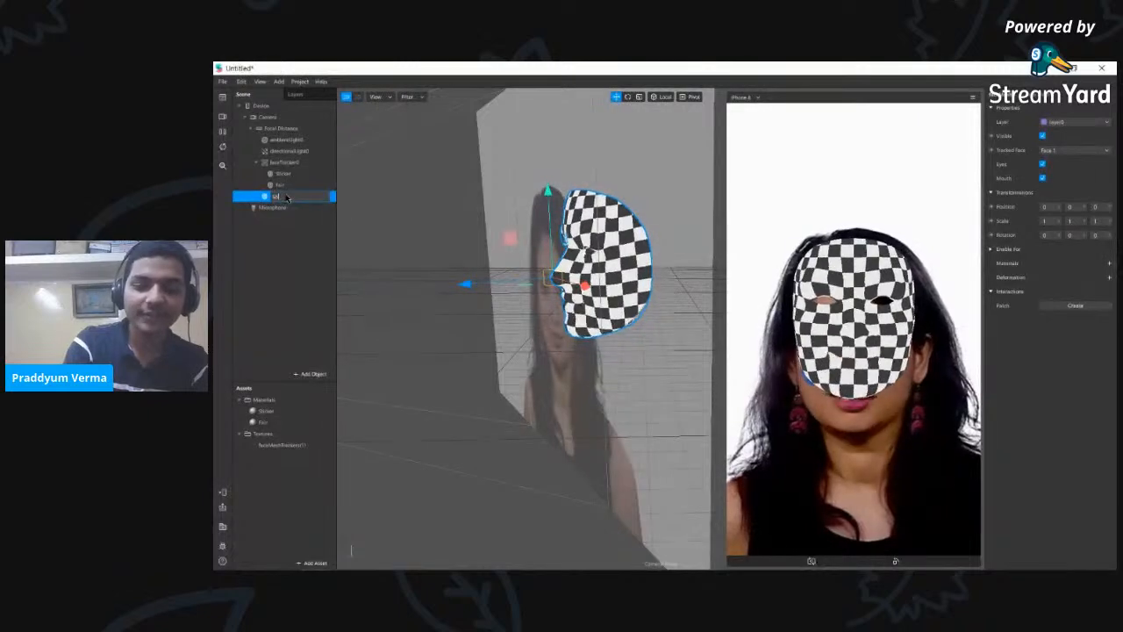
type("iny")
key("Return")
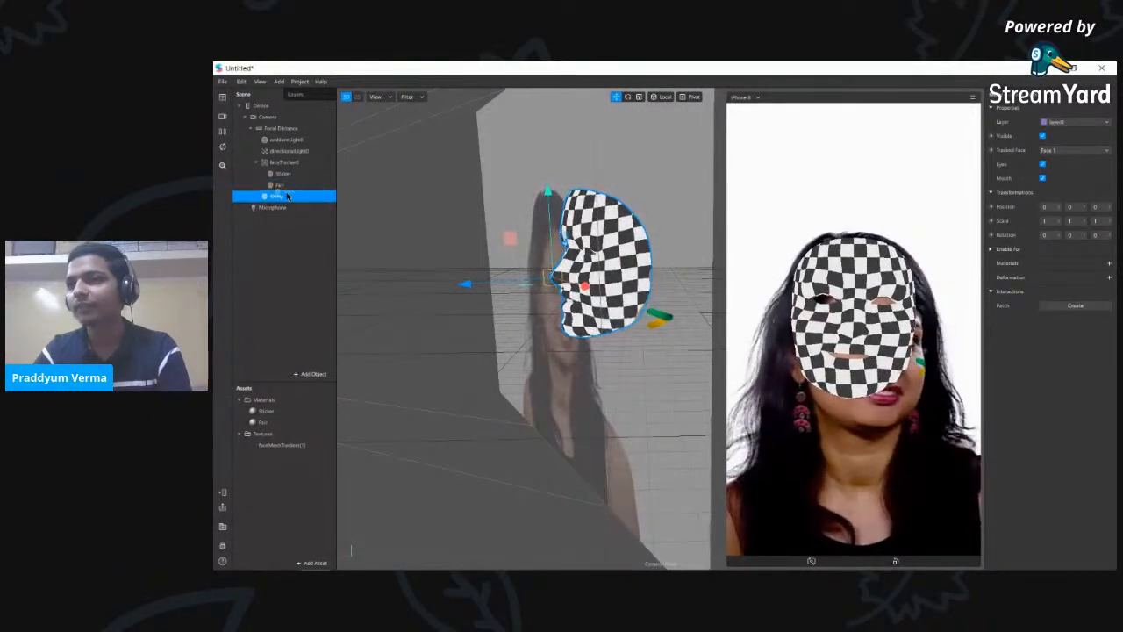
left_click_drag(292, 195, 303, 164)
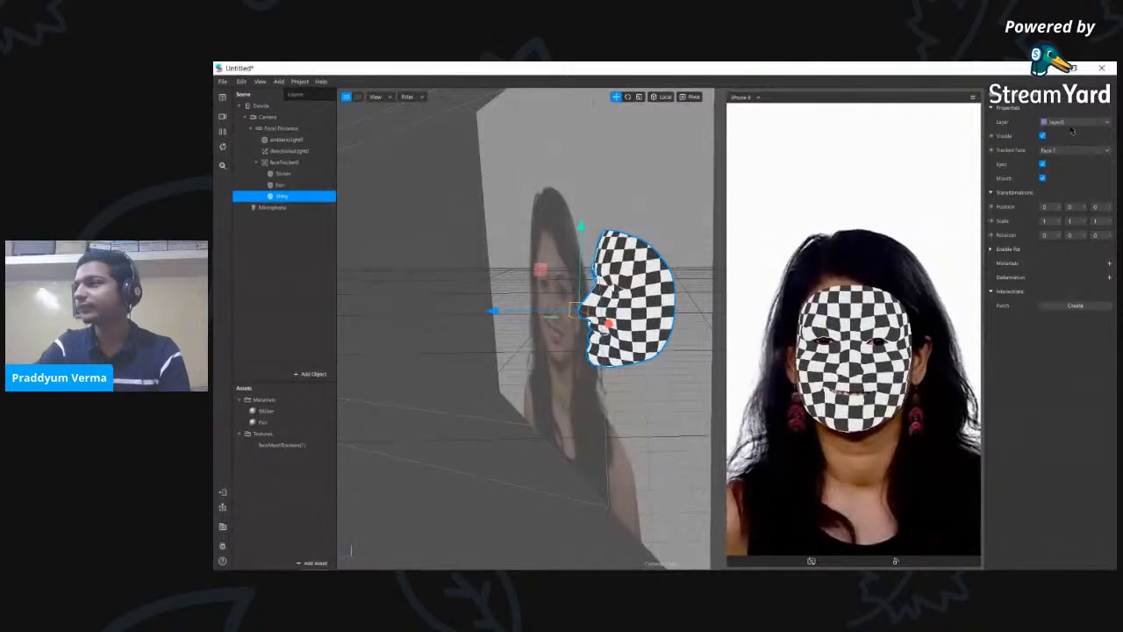
- Create a new material for the Shiny mesh and name it 'Shiny'
left_click(1109, 277)
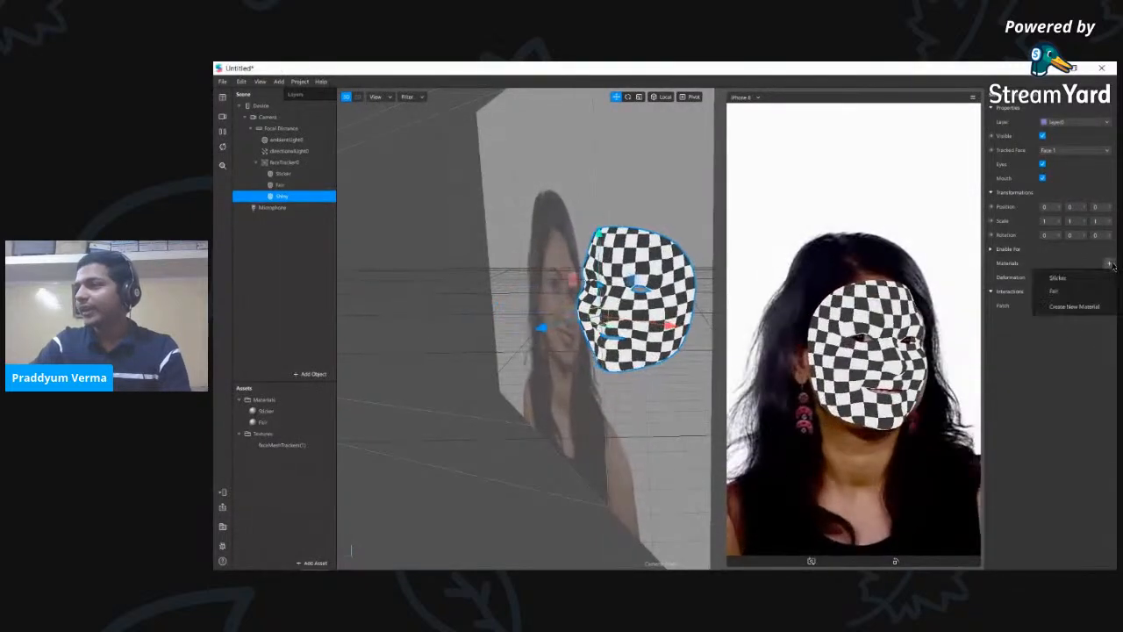
left_click(1074, 306)
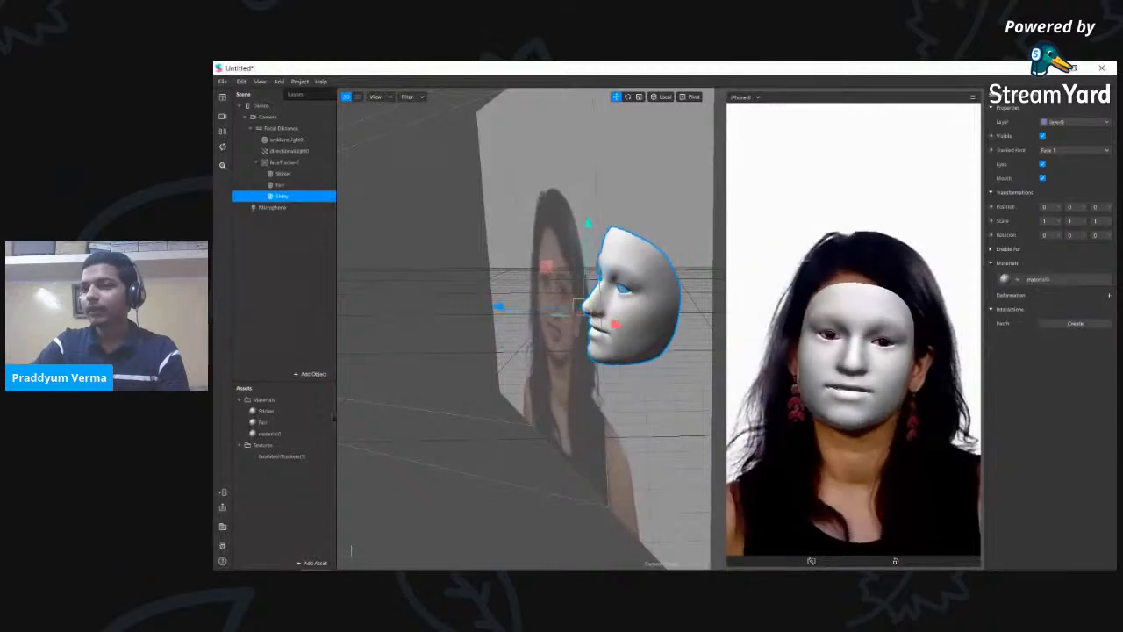
double_click(287, 435)
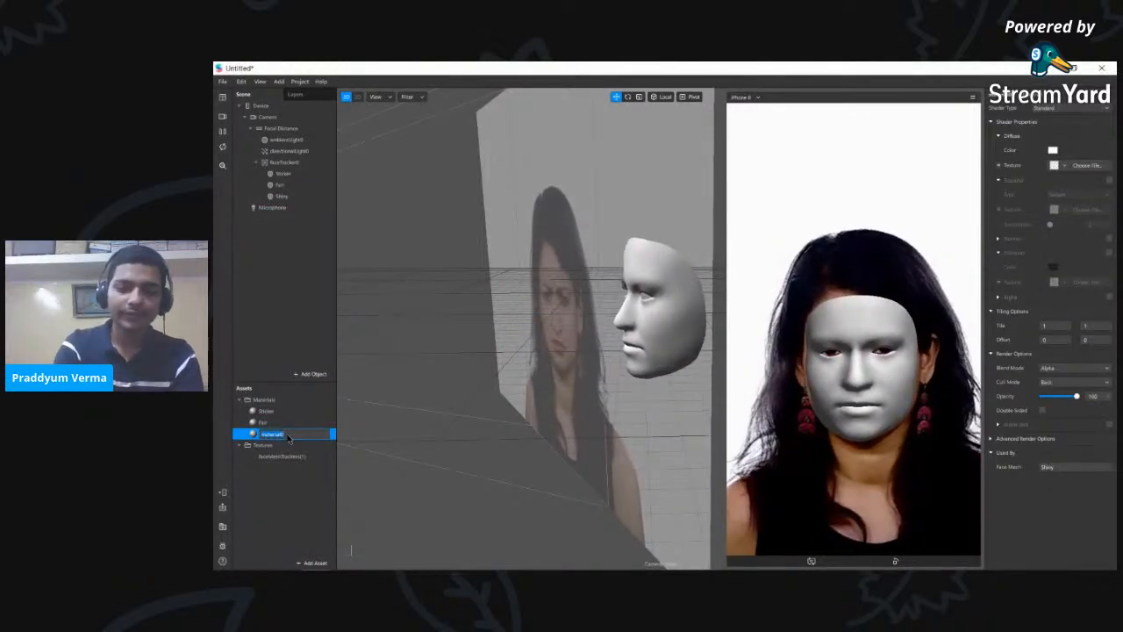
type("sh")
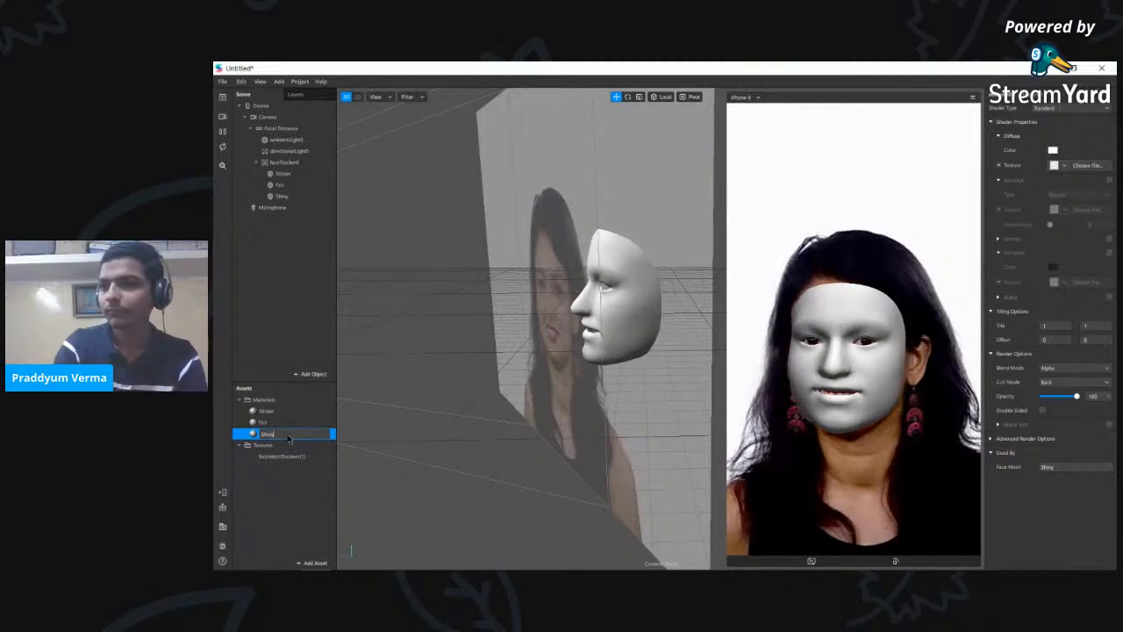
type("iny")
key("Return")
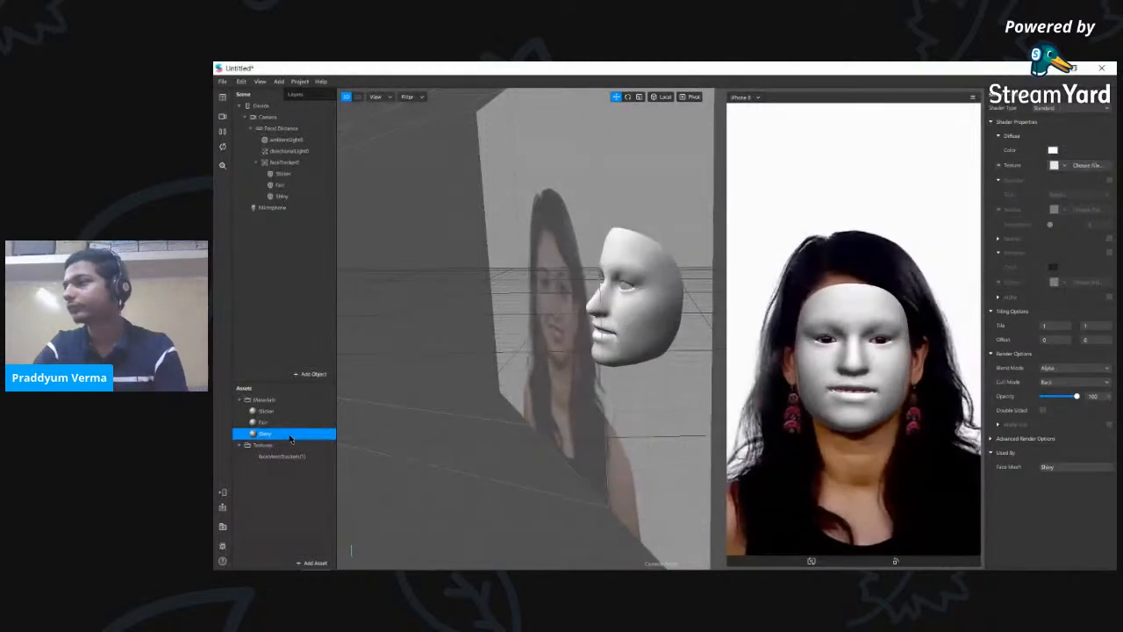
left_click(1088, 107)
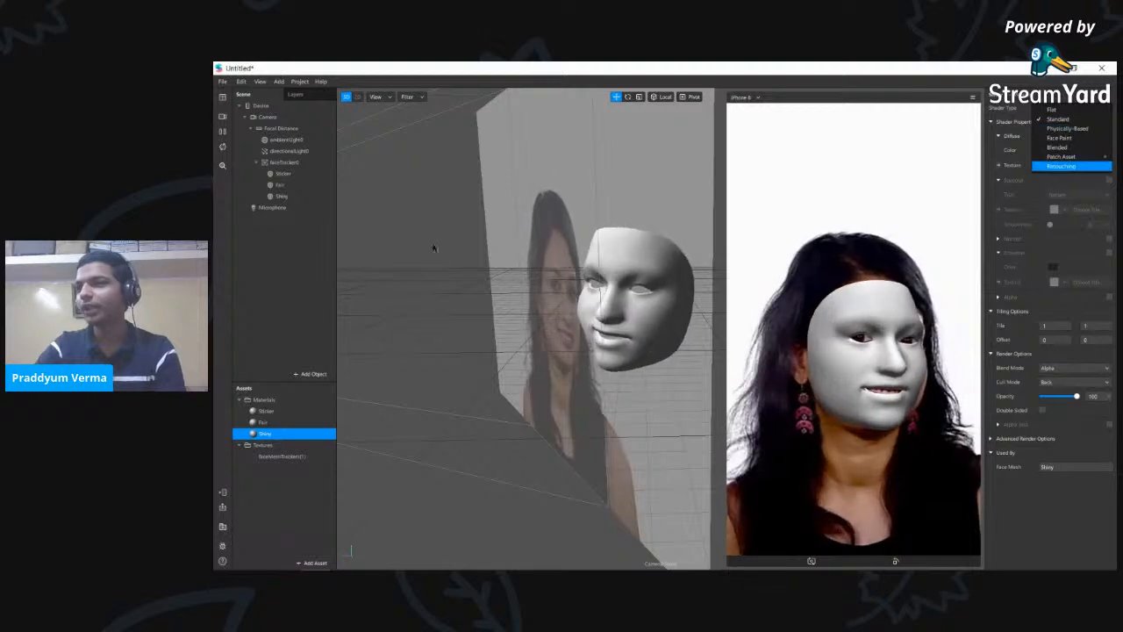
- Set the Shiny material's shader to Physically-Based and orbit the view to inspect the mask
left_click(1078, 129)
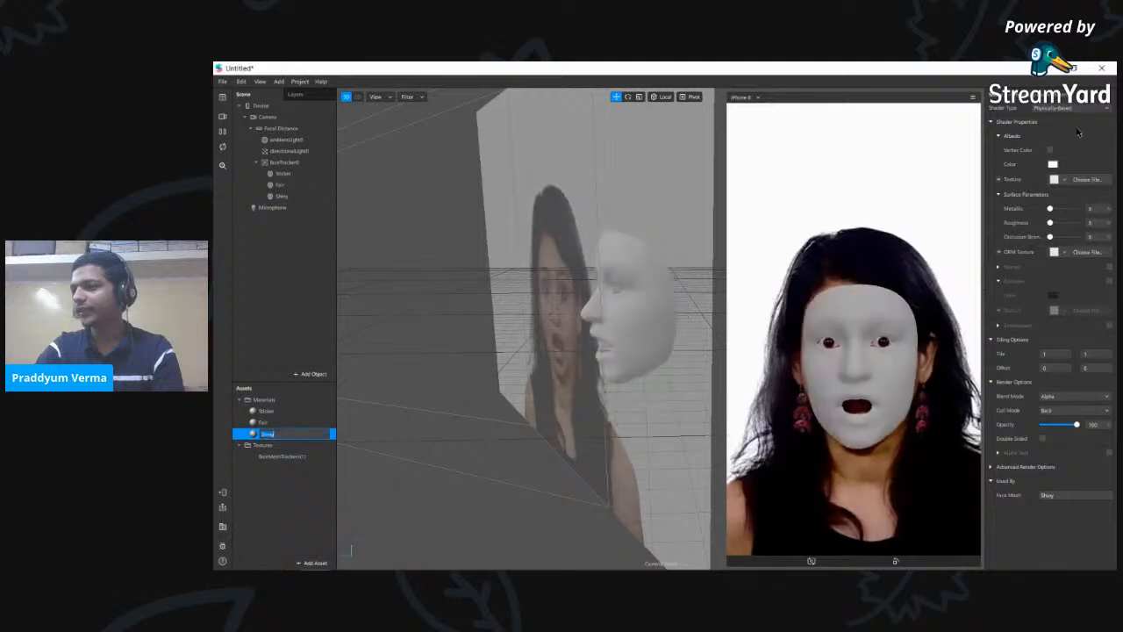
scroll(528, 302, "down", 8)
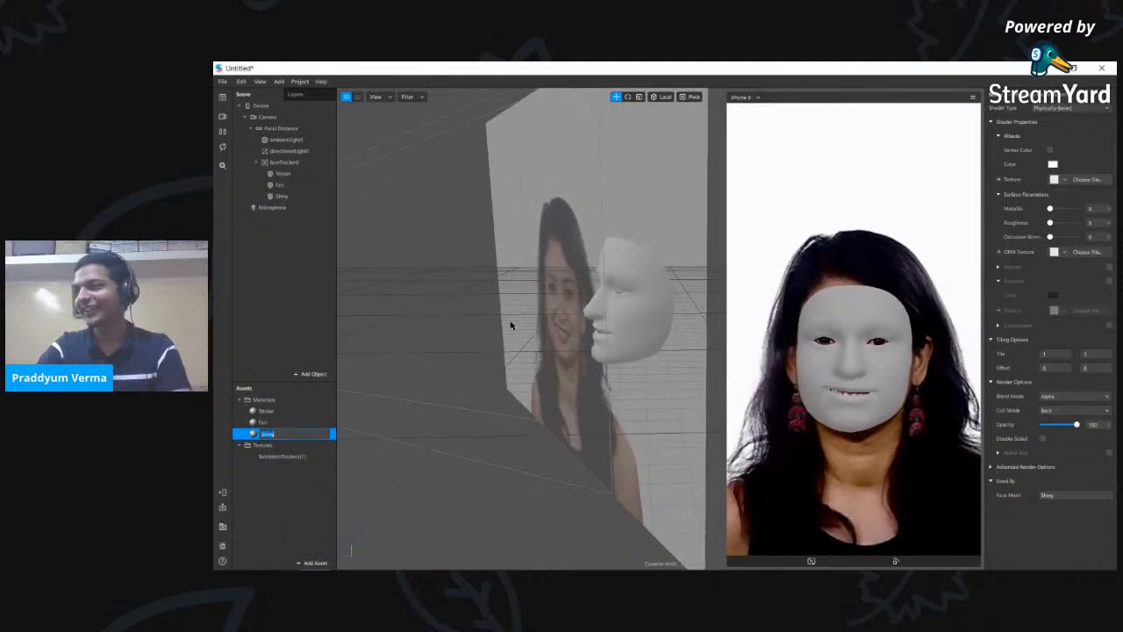
scroll(515, 337, "down", 1)
scroll(549, 300, "up", 4)
right_click_drag(549, 343, 593, 333)
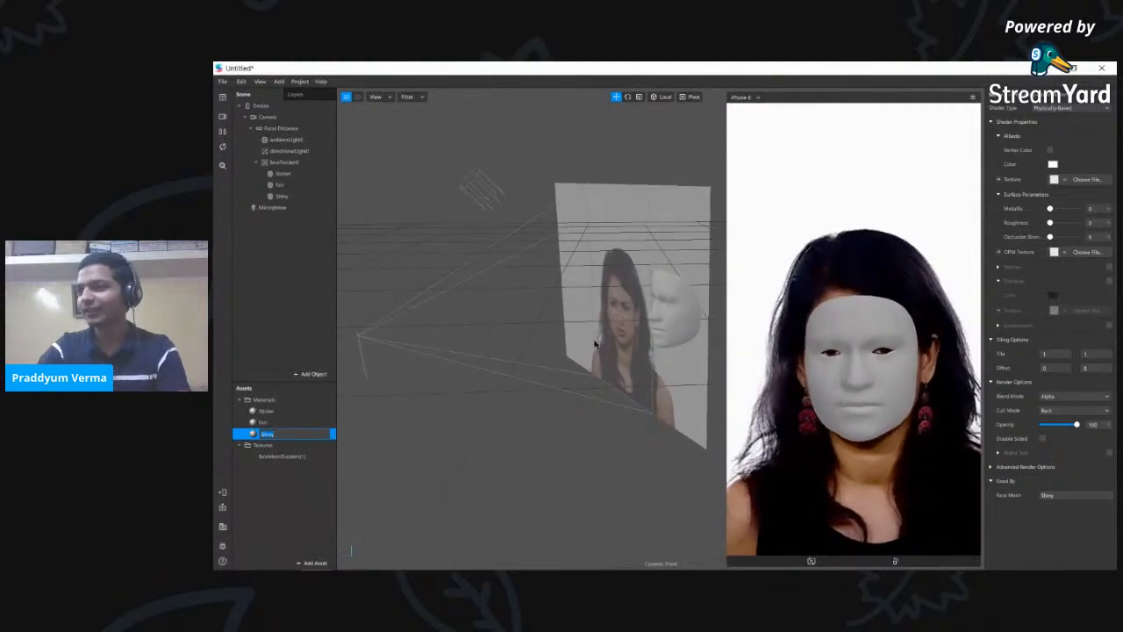
right_click_drag(648, 384, 831, 401)
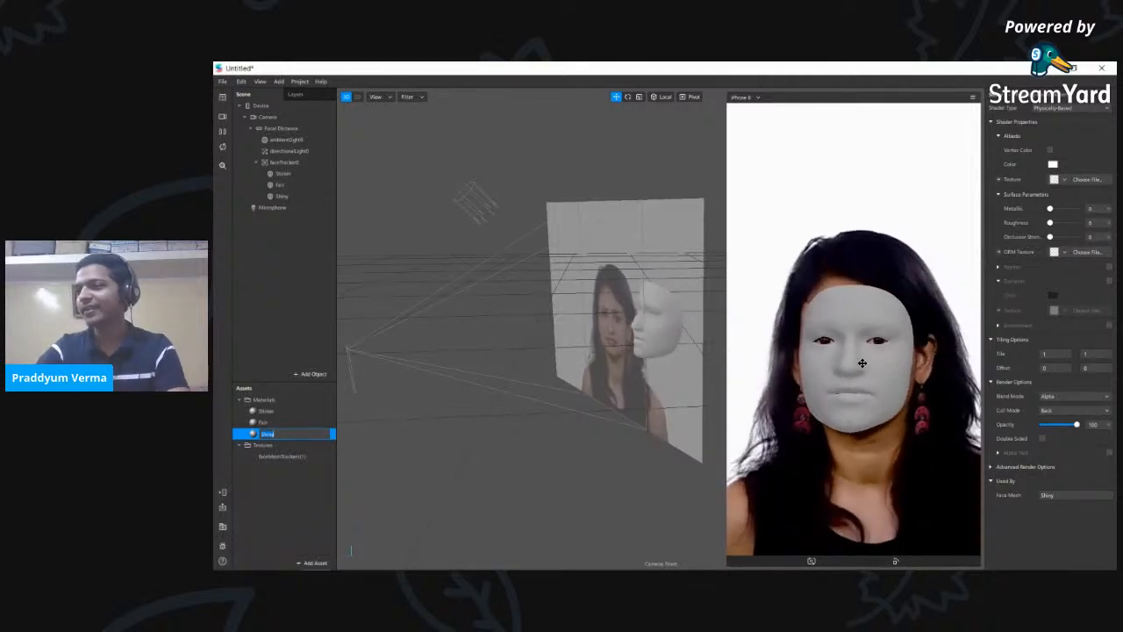
- Raise the Physically-Based Shiny material's Metallic to 100, turning the mask glossy black
left_click(1106, 108)
left_click(1084, 130)
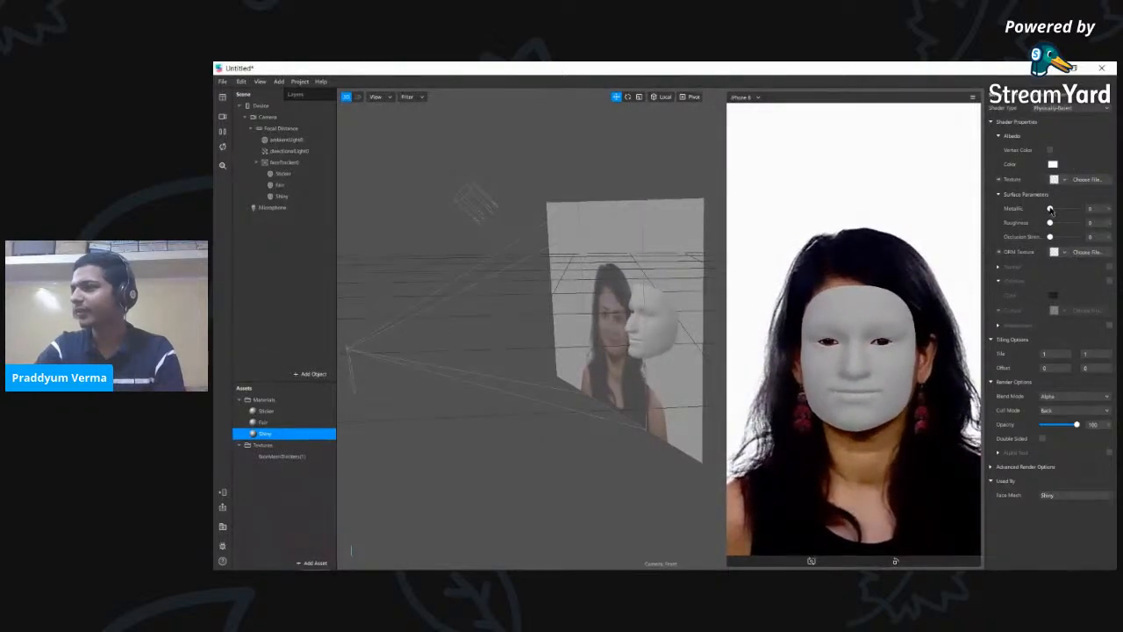
mouse_move(1051, 211)
left_mouse_down()
mouse_move(1102, 206)
mouse_move(1056, 225)
left_mouse_up()
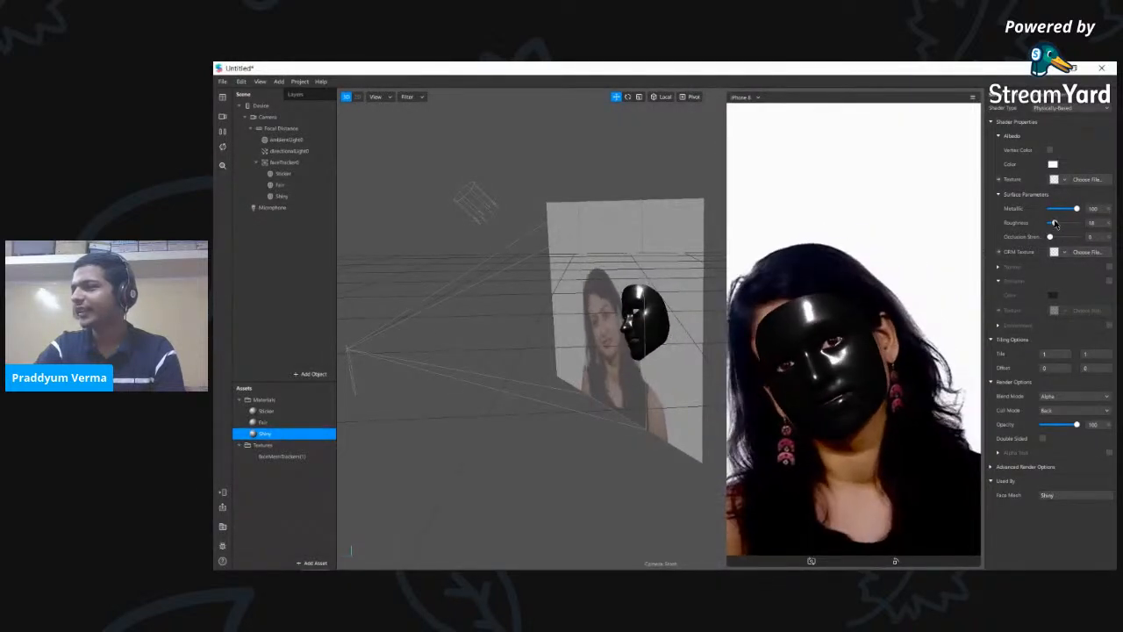
left_click(457, 205)
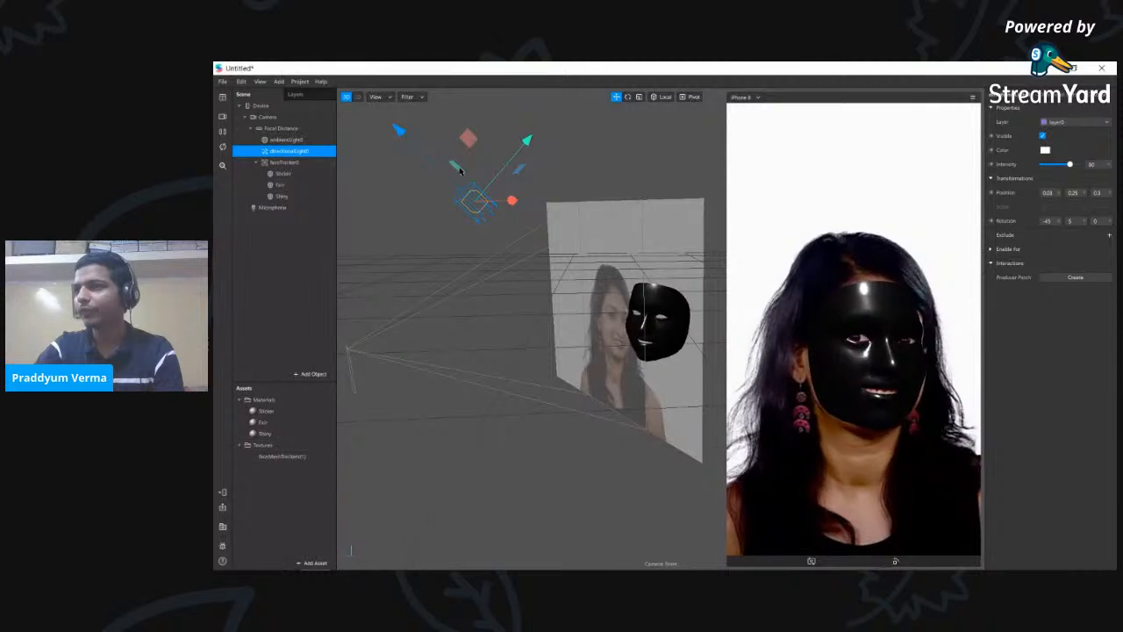
left_click_drag(513, 201, 444, 203)
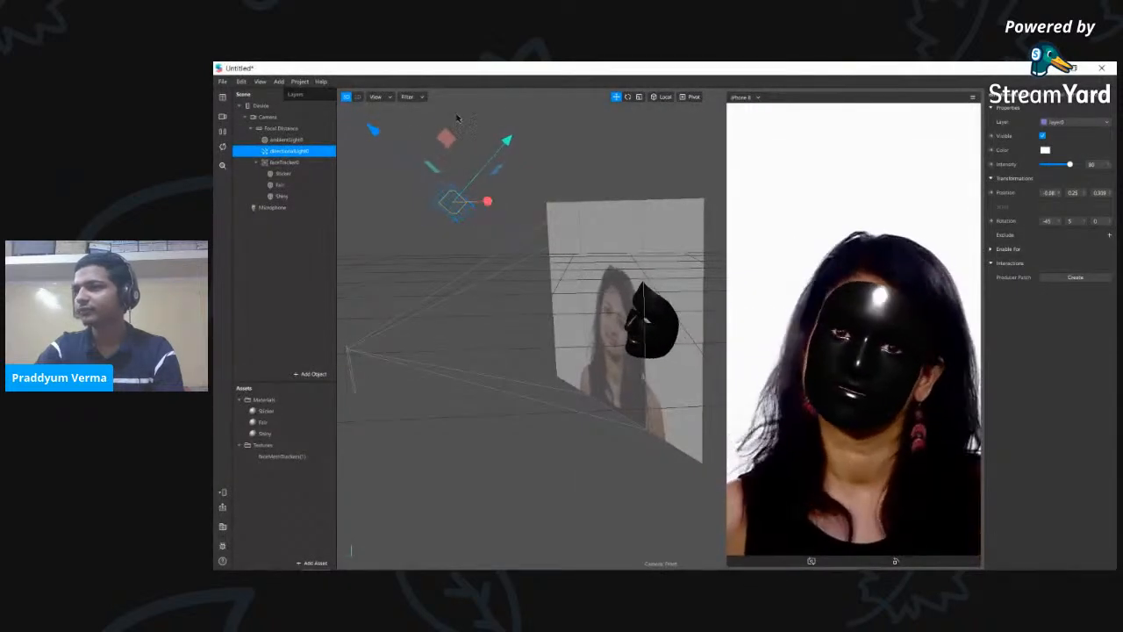
left_click_drag(381, 143, 368, 179)
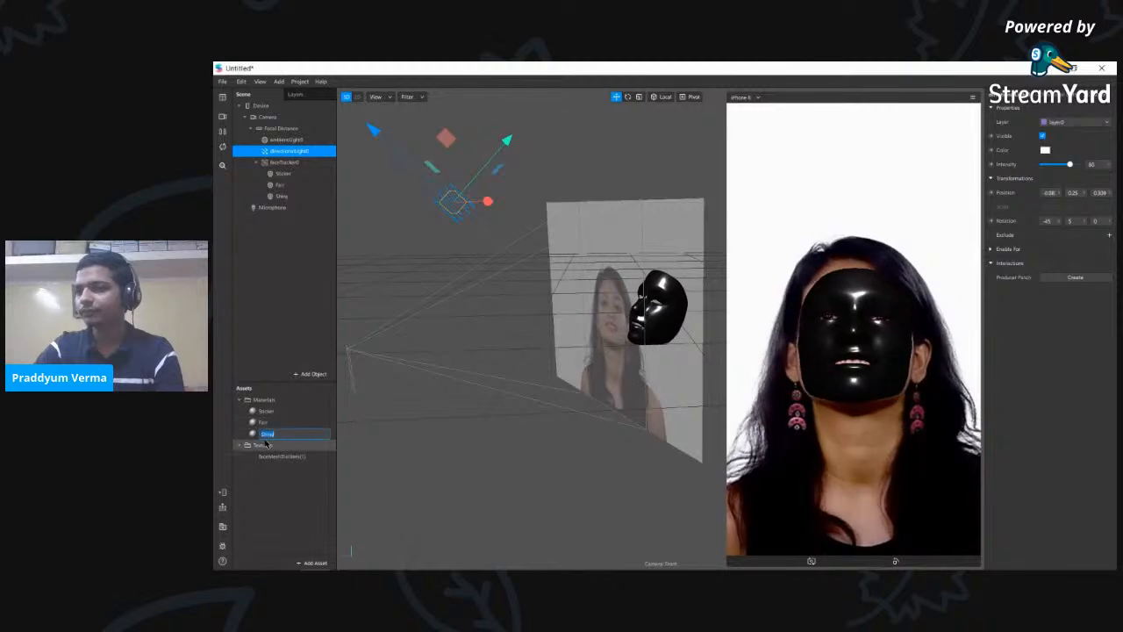
left_click(267, 445)
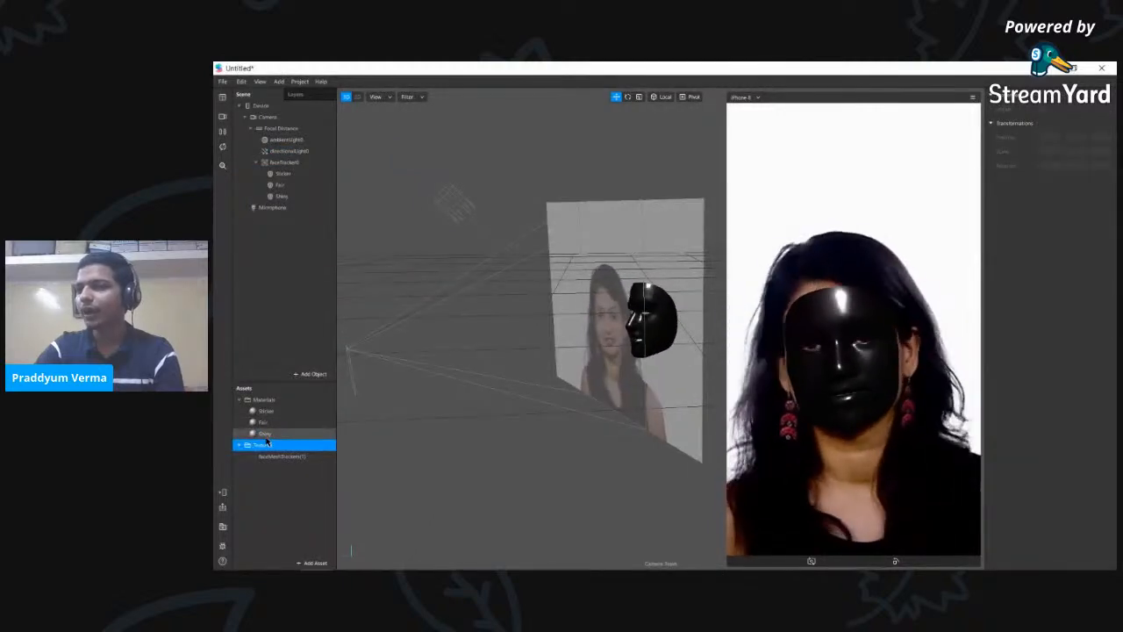
- Set the Shiny material's Blend Mode to Add and lower its Opacity so the mask disappears
left_click(268, 434)
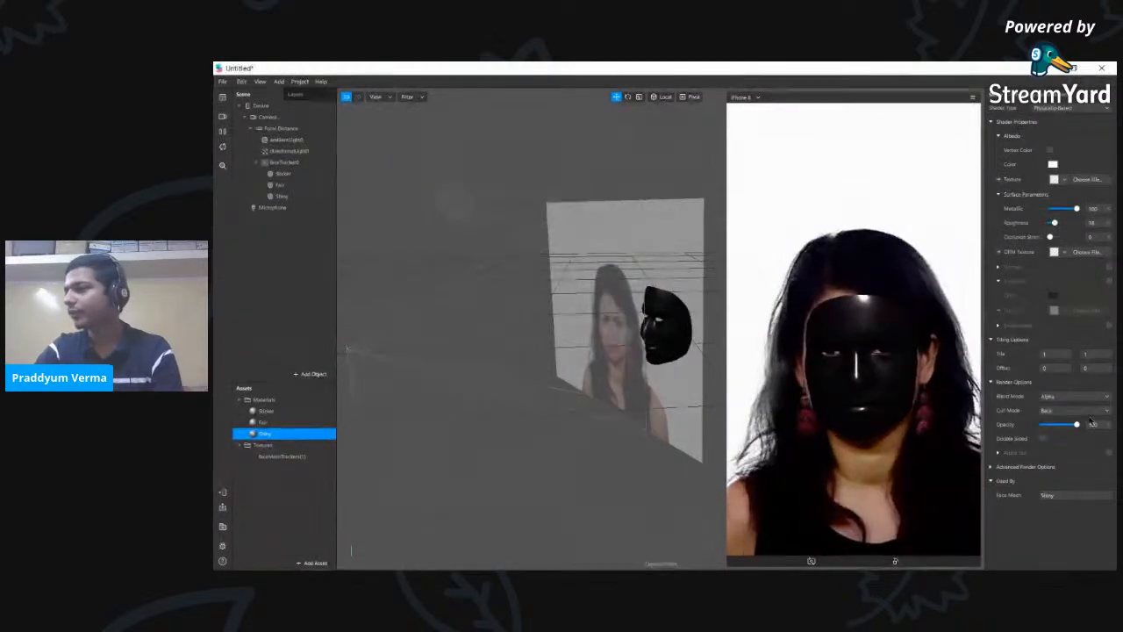
left_click(1069, 400)
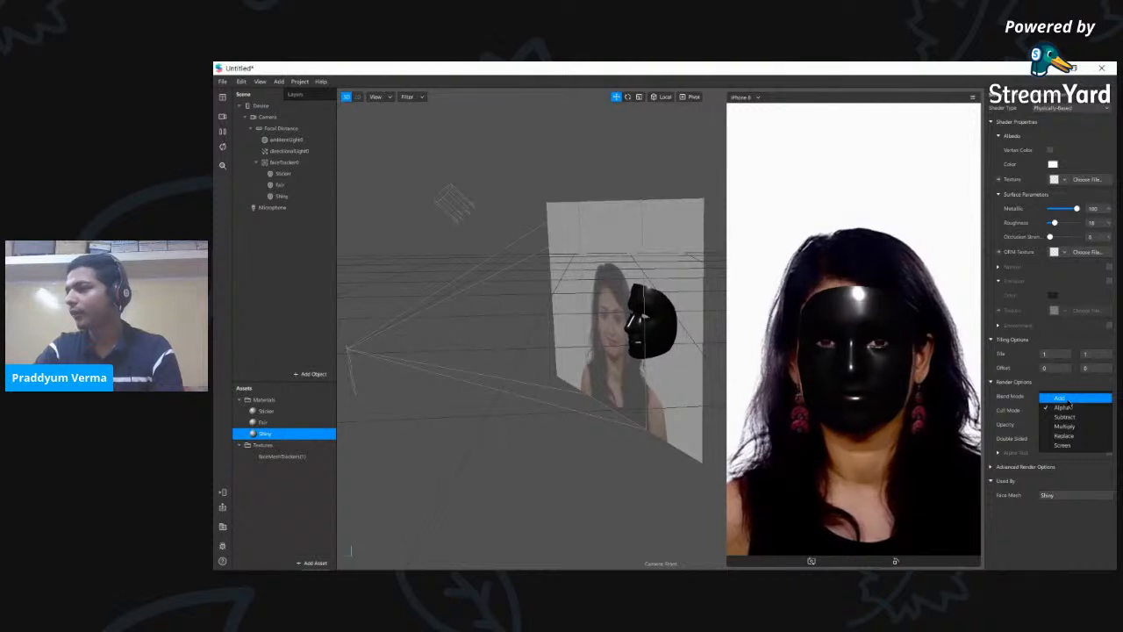
left_click(1021, 405)
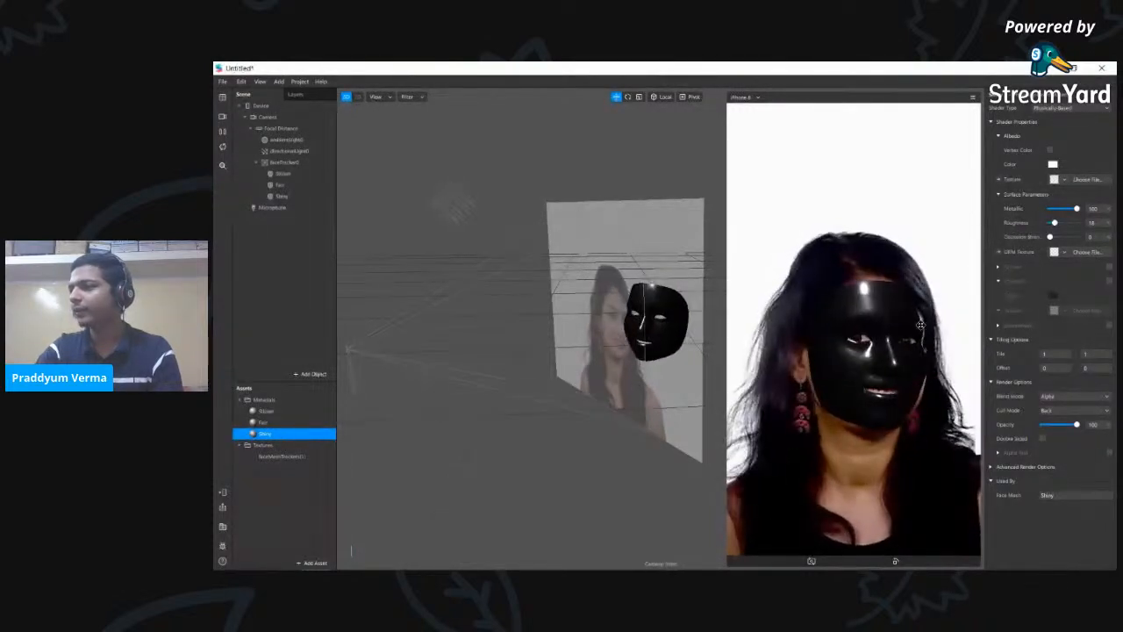
left_click(1058, 396)
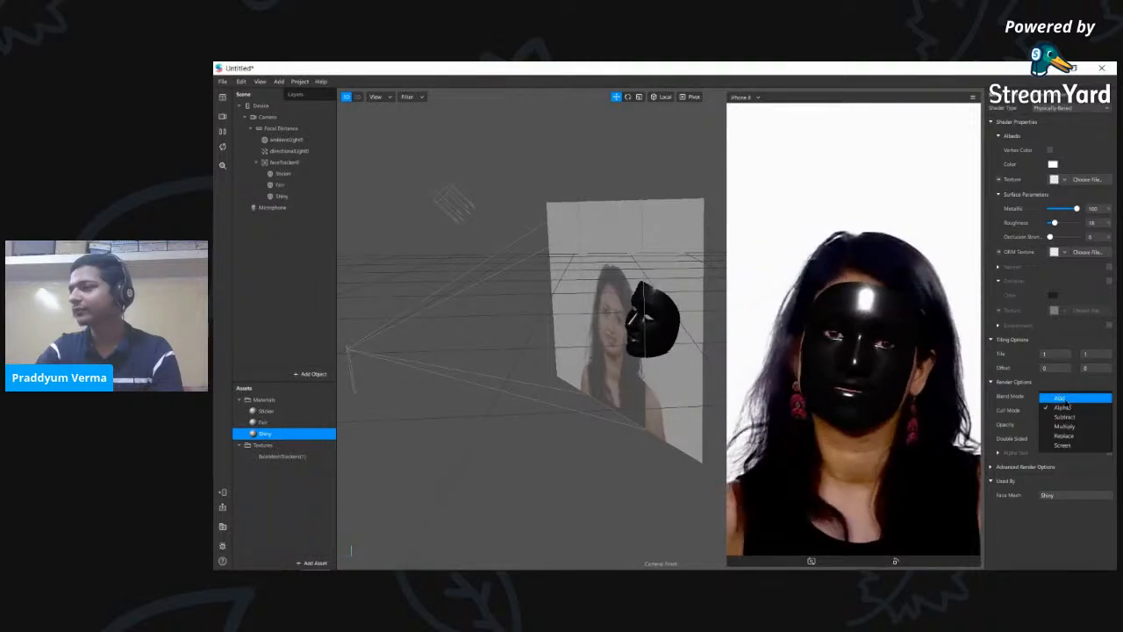
left_click(1059, 398)
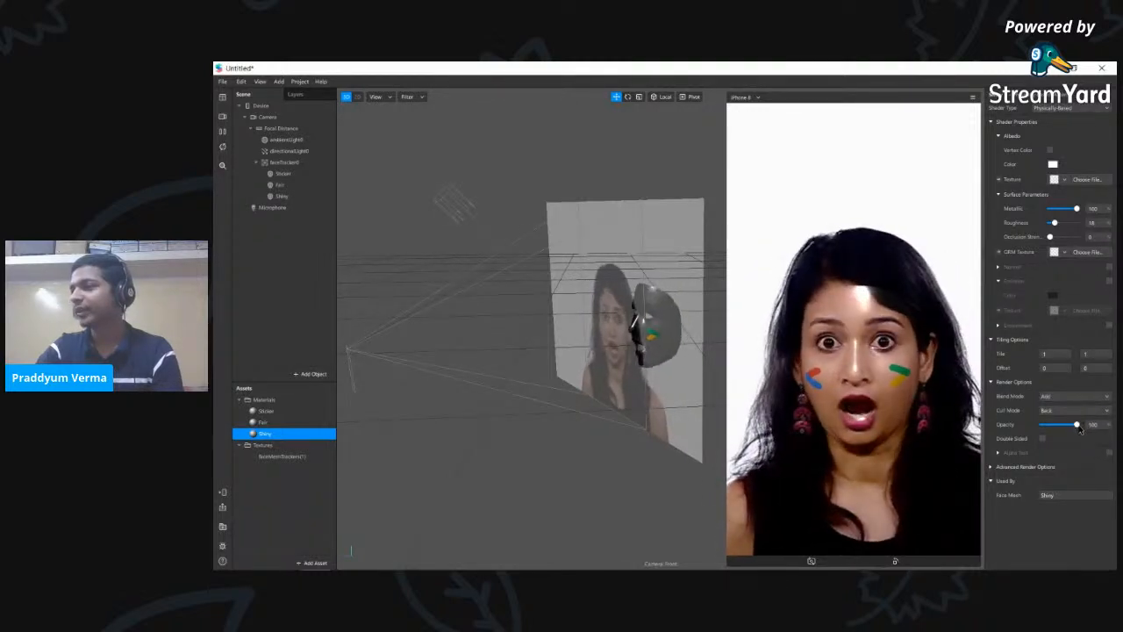
left_click_drag(1080, 428, 1053, 428)
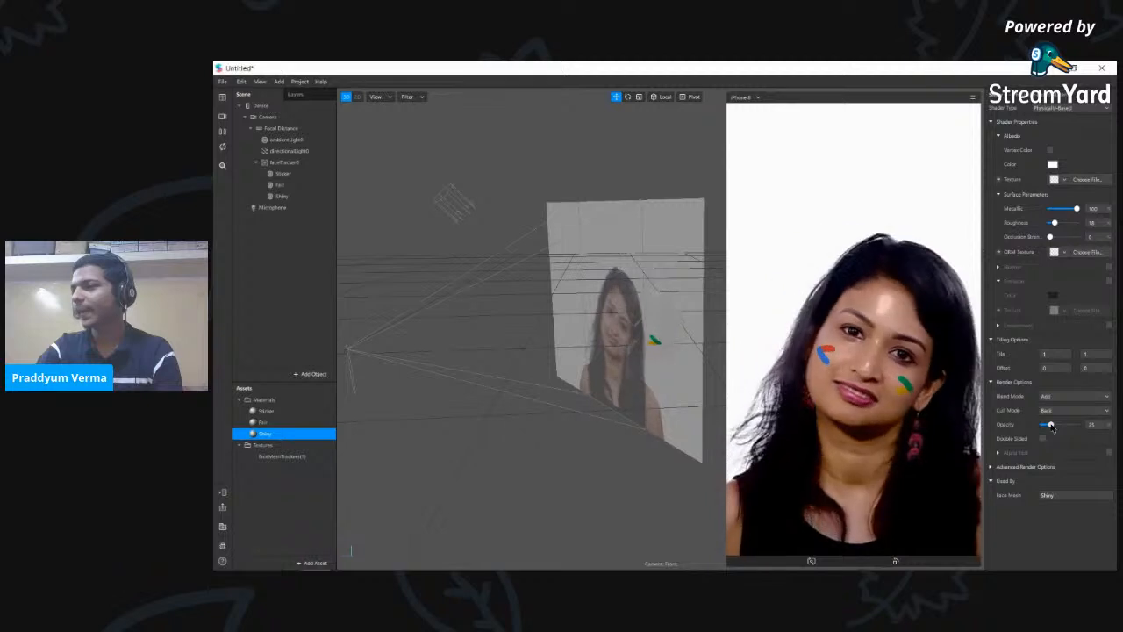
left_click(617, 488)
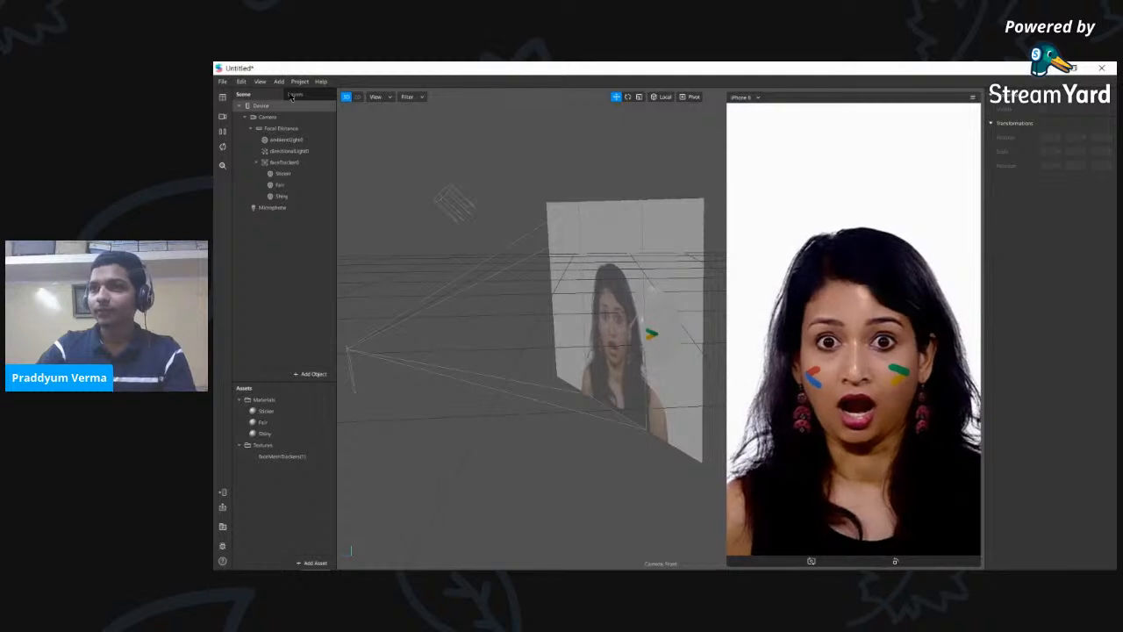
- Show the Patch Editor from the View menu and shrink the phone simulator preview
left_click(240, 81)
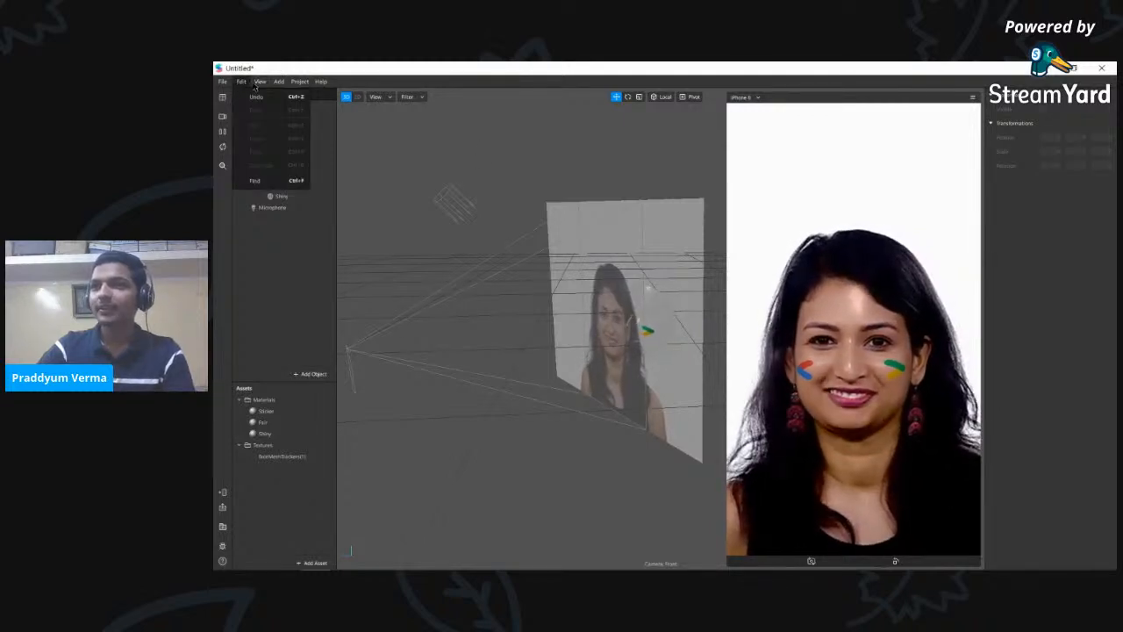
mouse_move(262, 86)
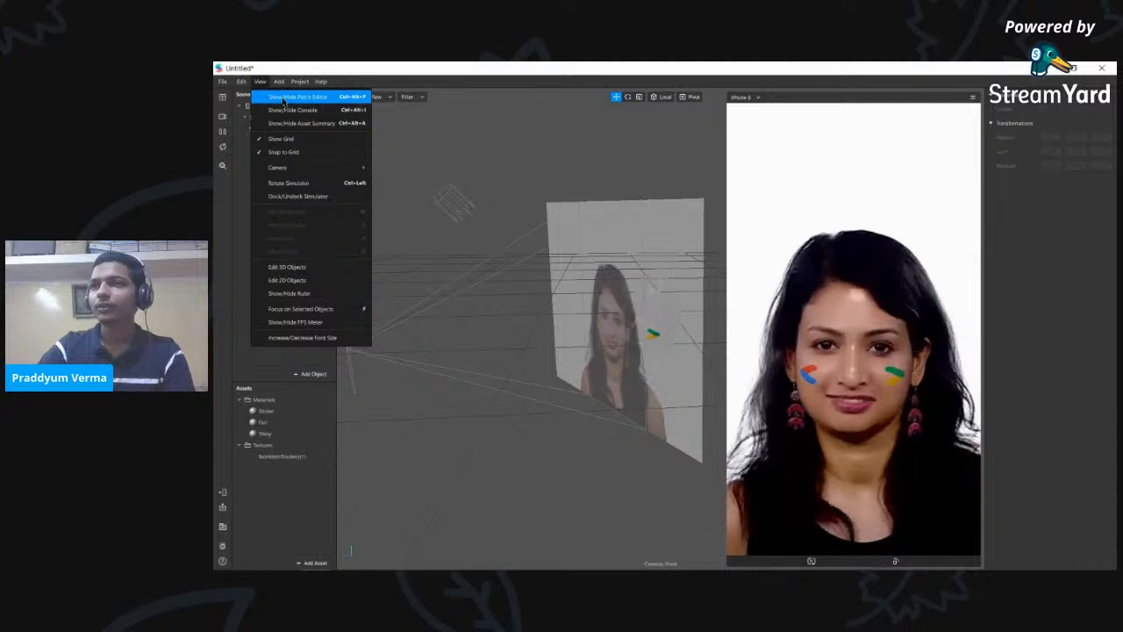
left_click(284, 98)
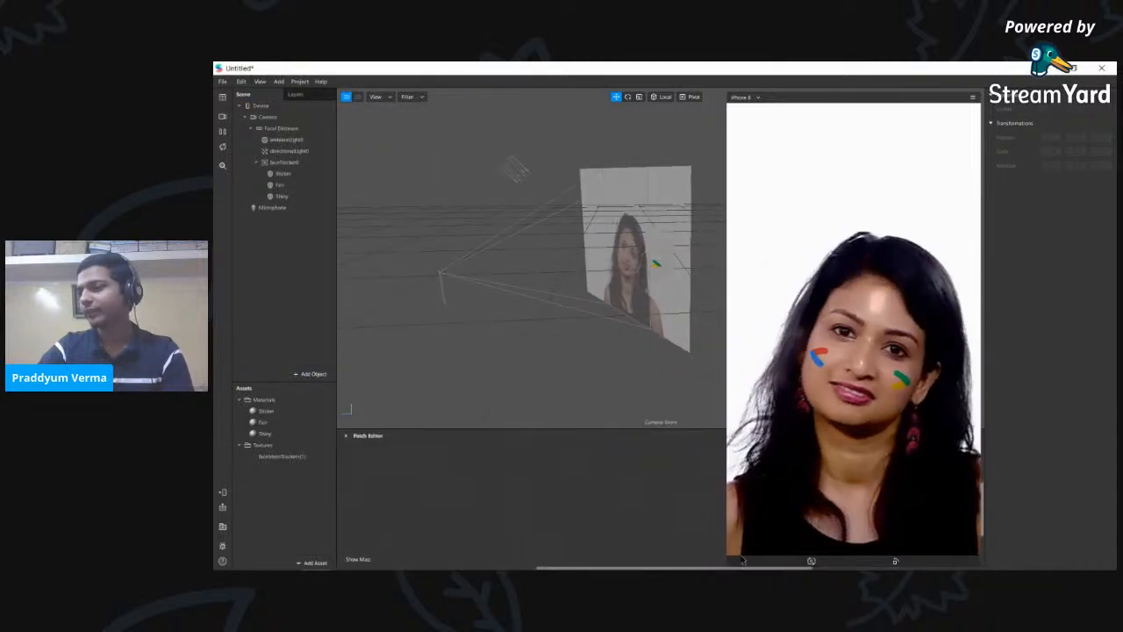
left_click_drag(727, 564, 811, 302)
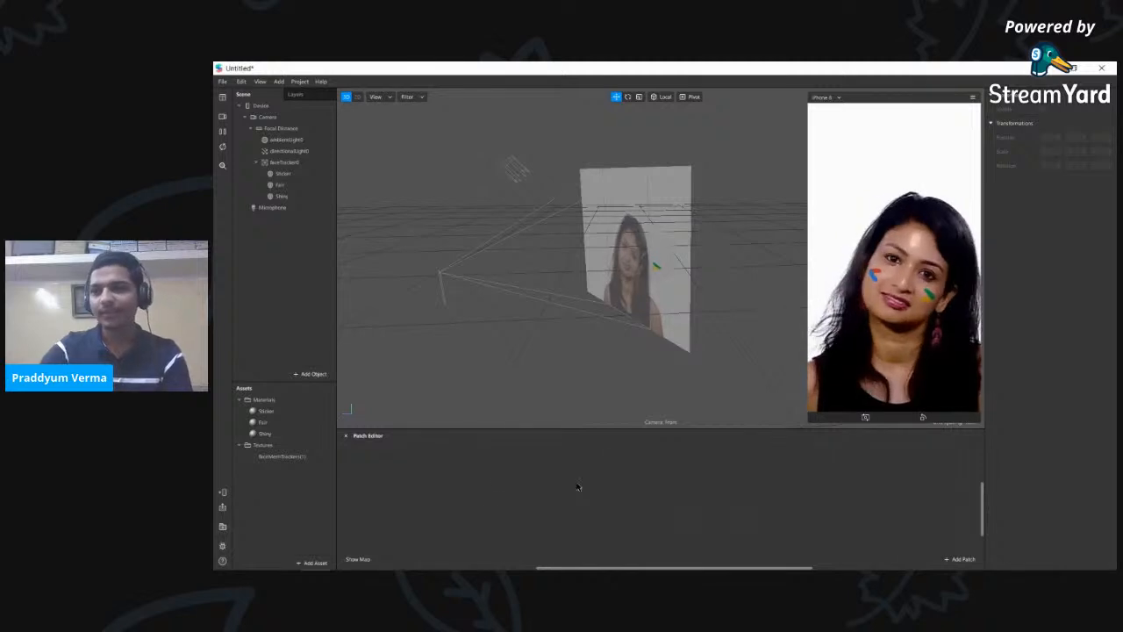
- Browse the Add Asset list without adding anything, then enlarge the Patch Editor and shrink the simulator
left_click(309, 563)
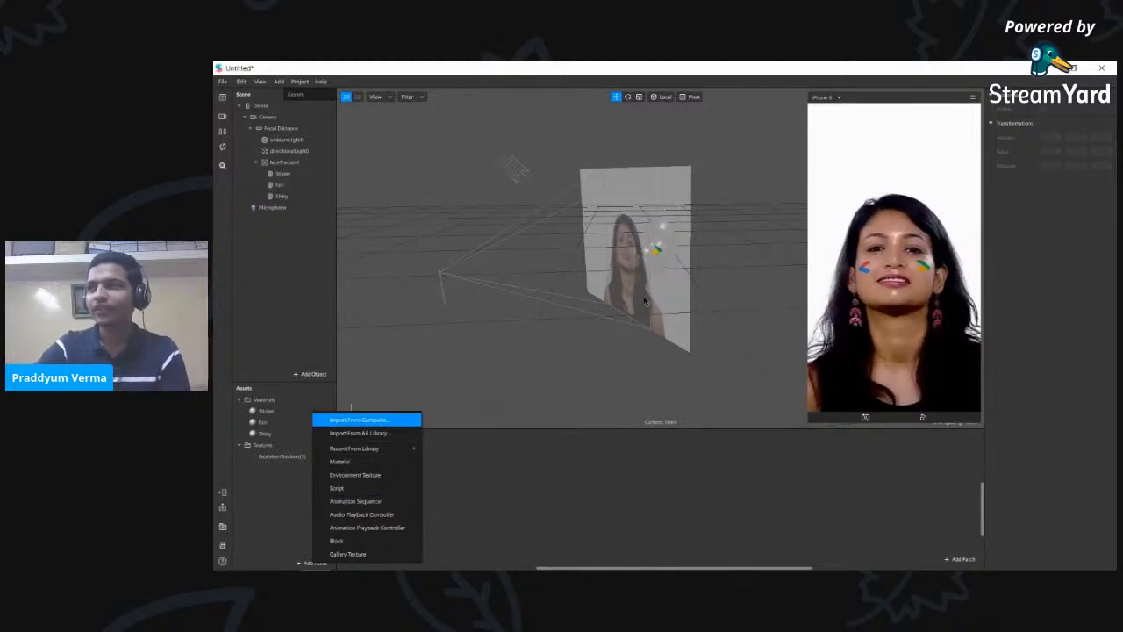
left_click(598, 539)
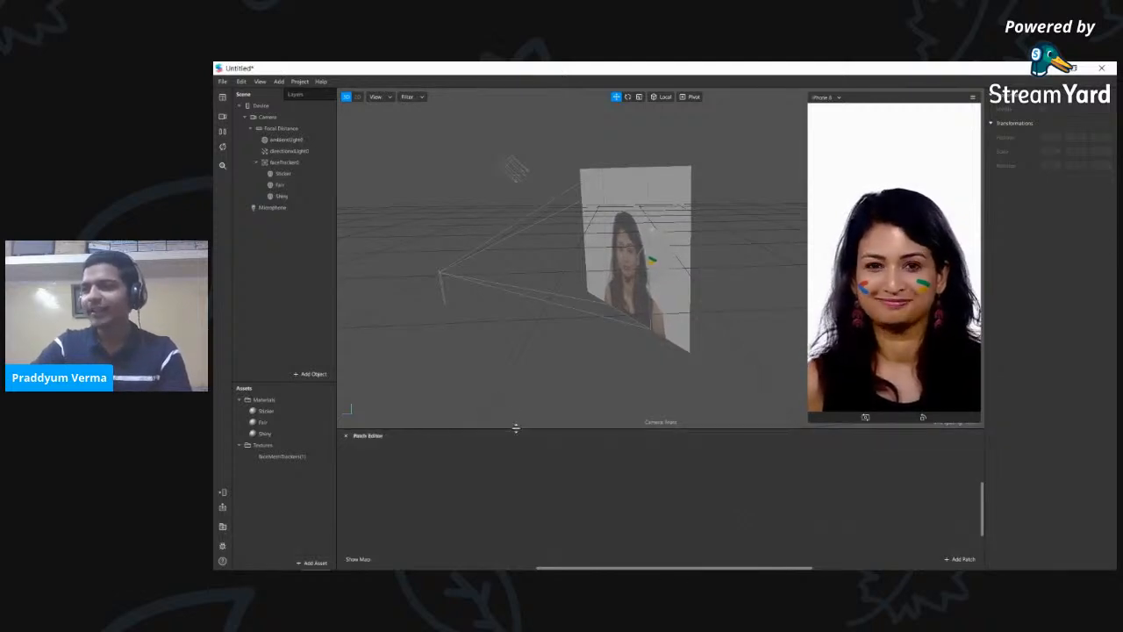
left_click_drag(515, 428, 516, 397)
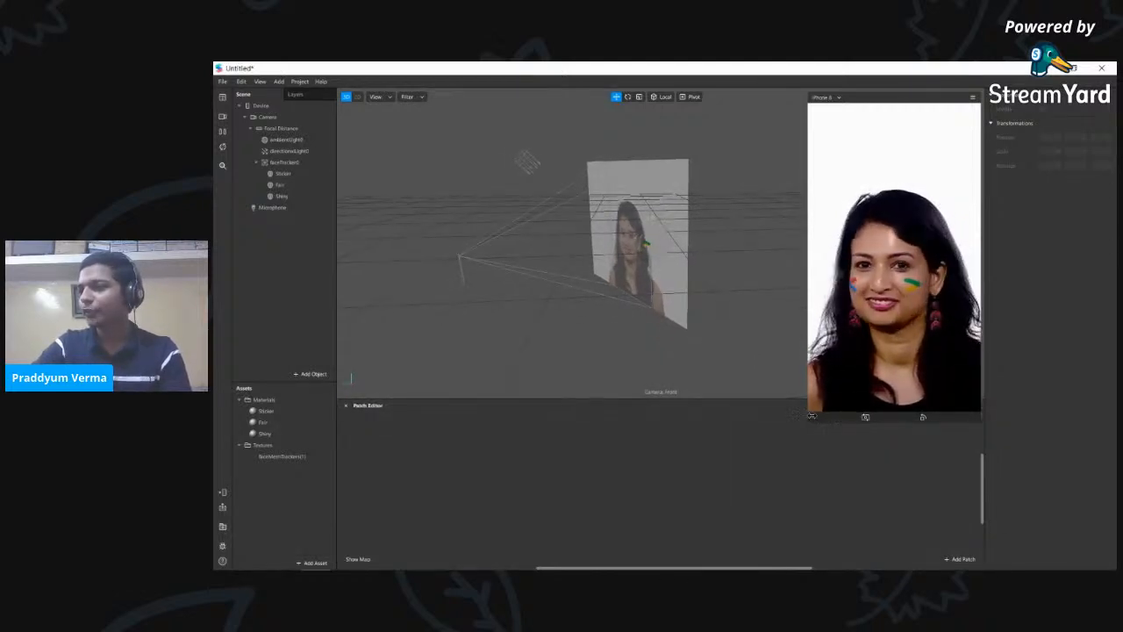
left_click_drag(809, 422, 834, 375)
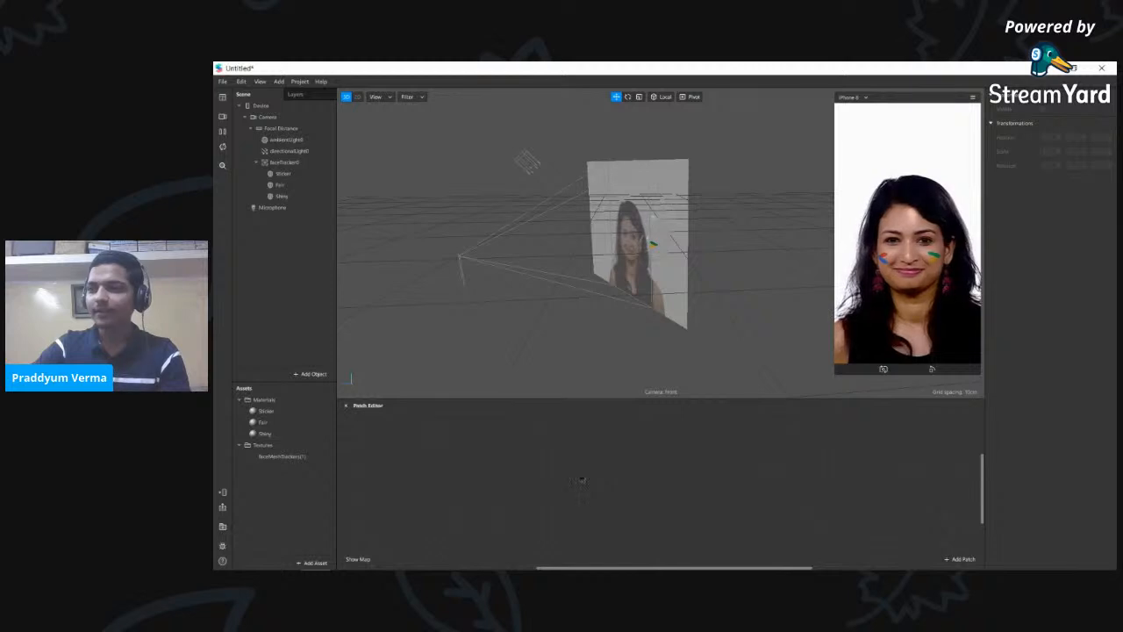
double_click(581, 479)
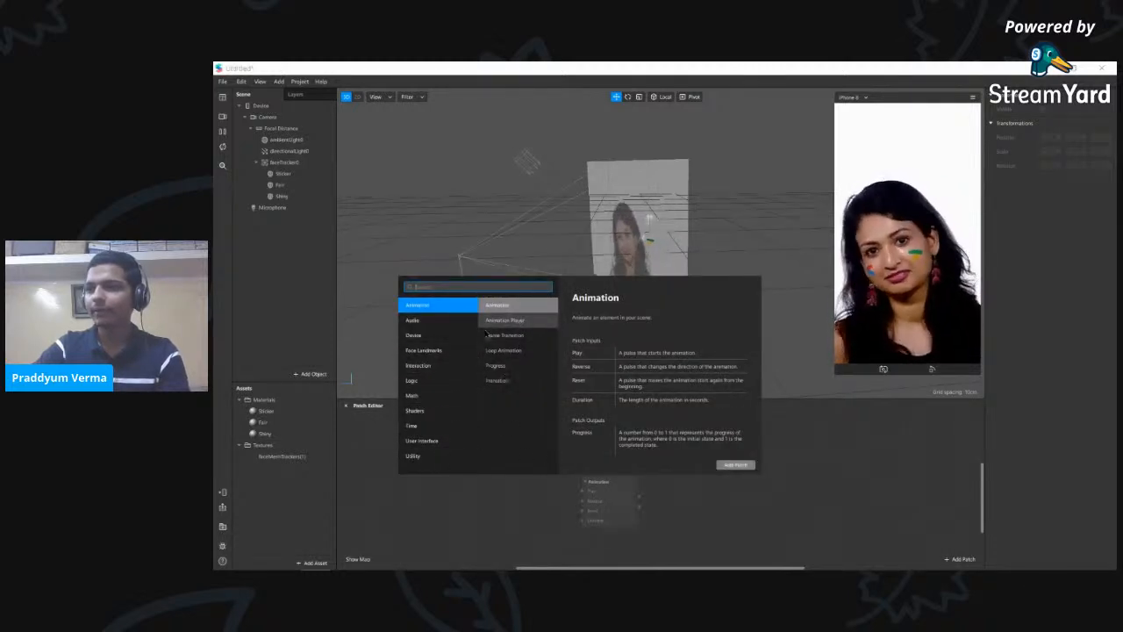
left_click(439, 321)
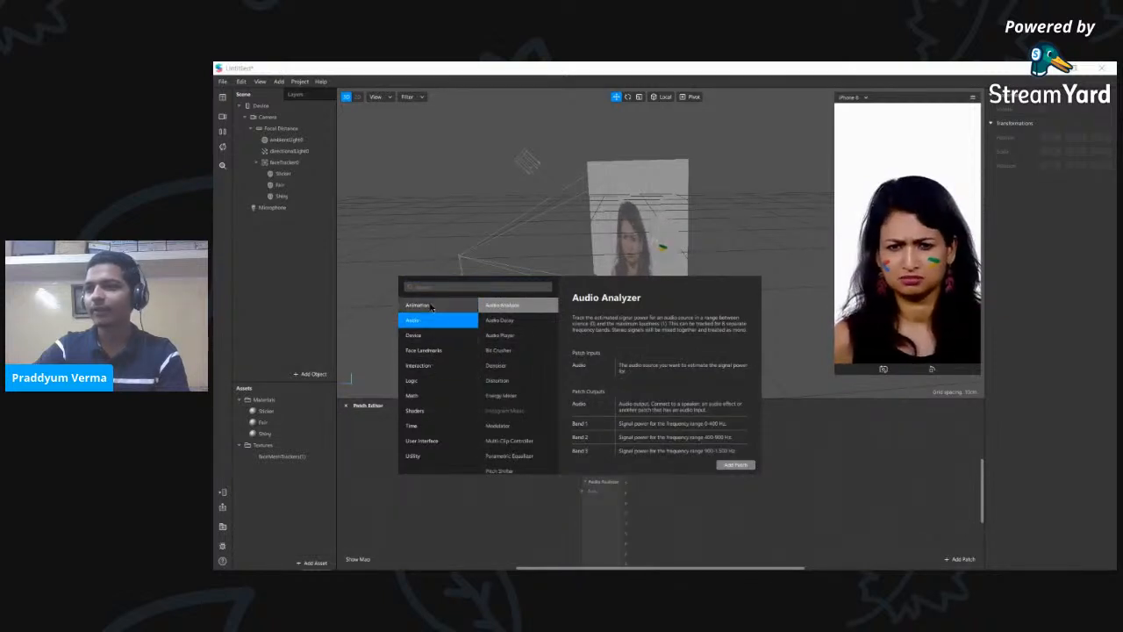
left_click(423, 307)
left_click(420, 324)
left_click(419, 337)
left_click(419, 351)
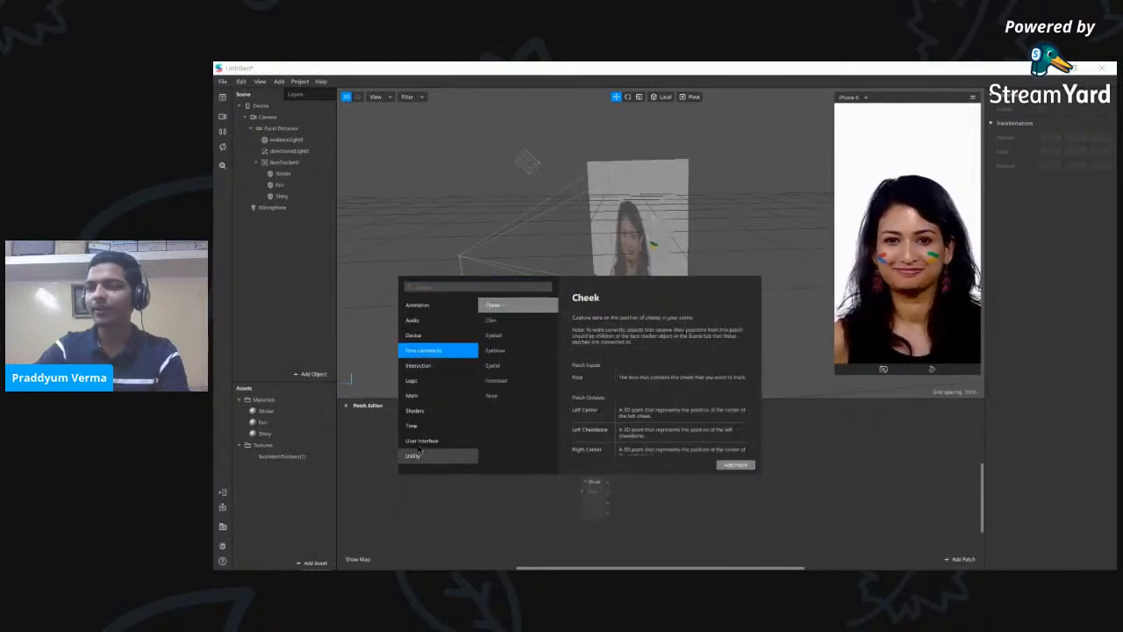
left_click(439, 305)
left_click(420, 319)
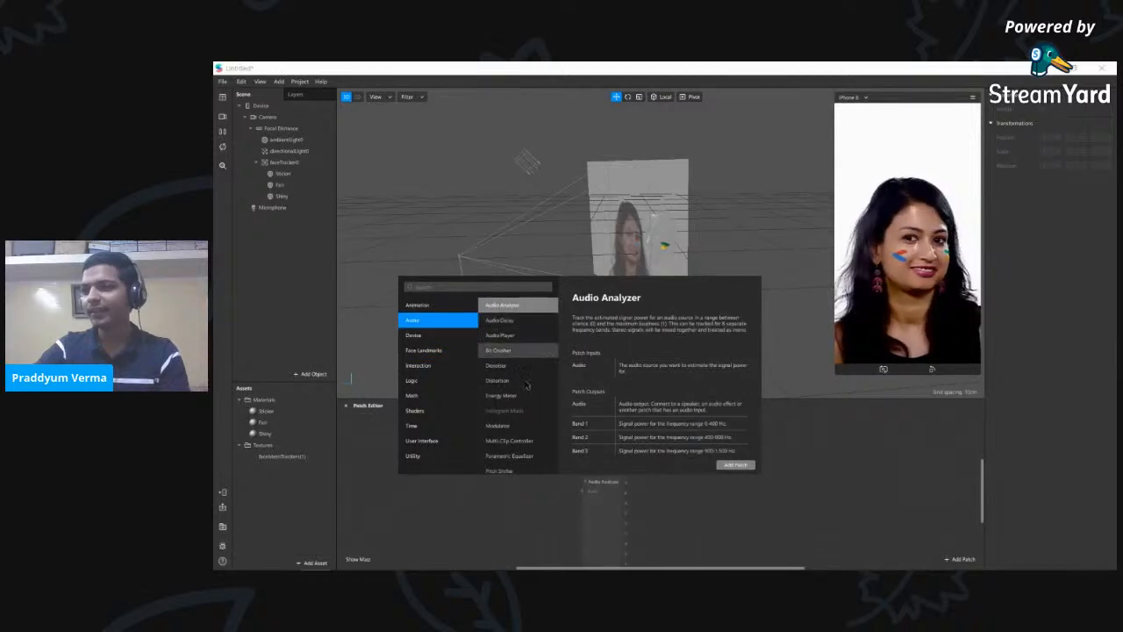
scroll(515, 413, "down", 3)
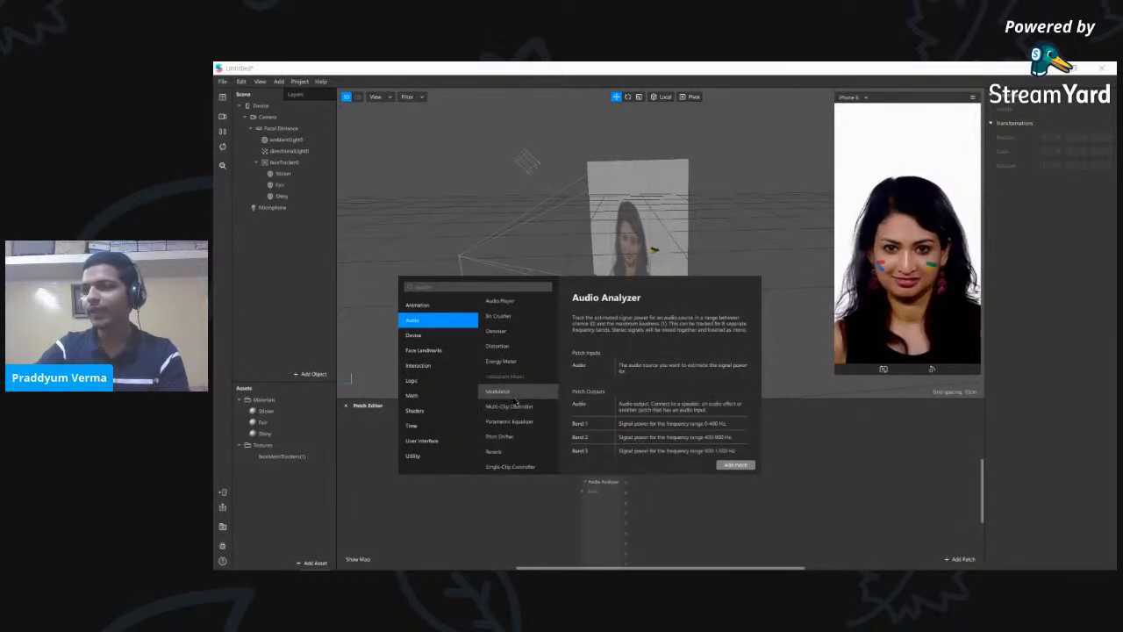
left_click(514, 406)
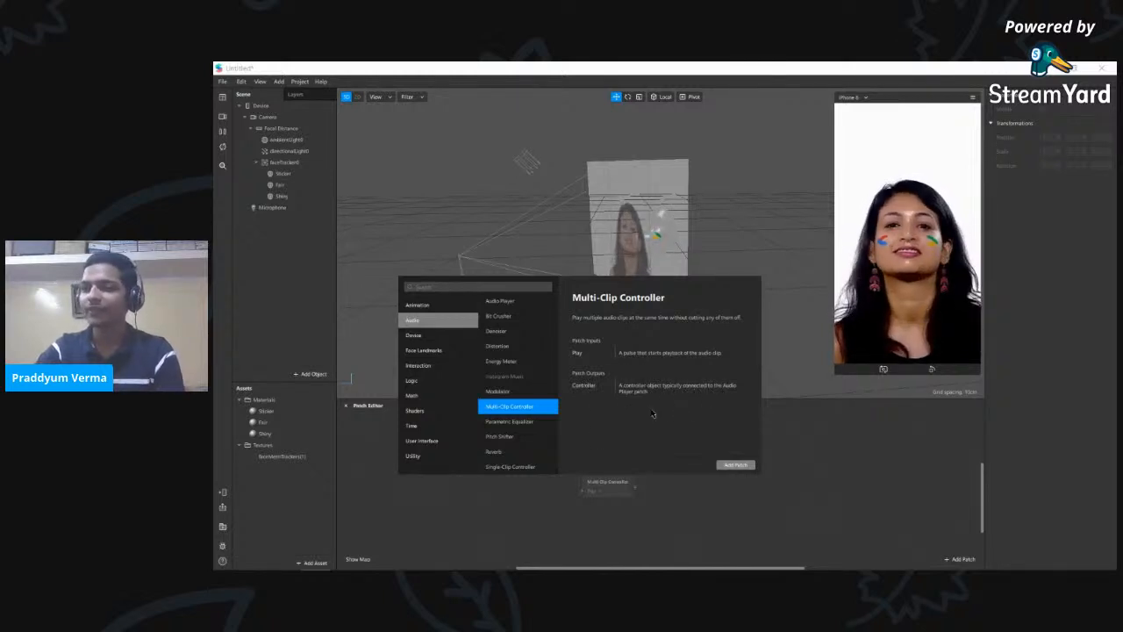
left_click(430, 304)
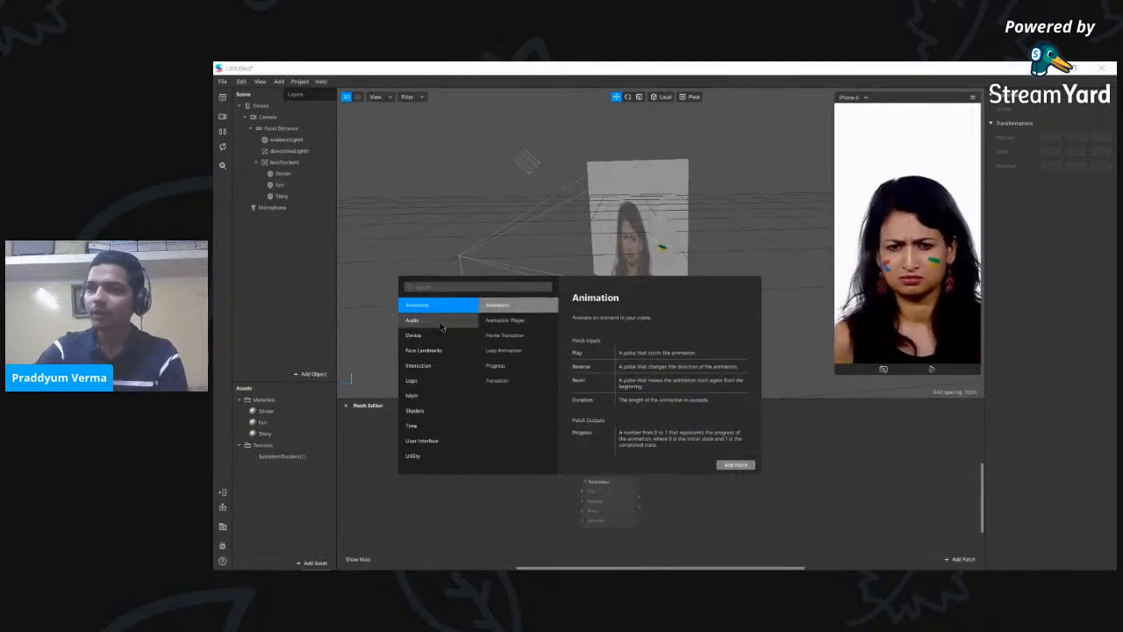
left_click(445, 286)
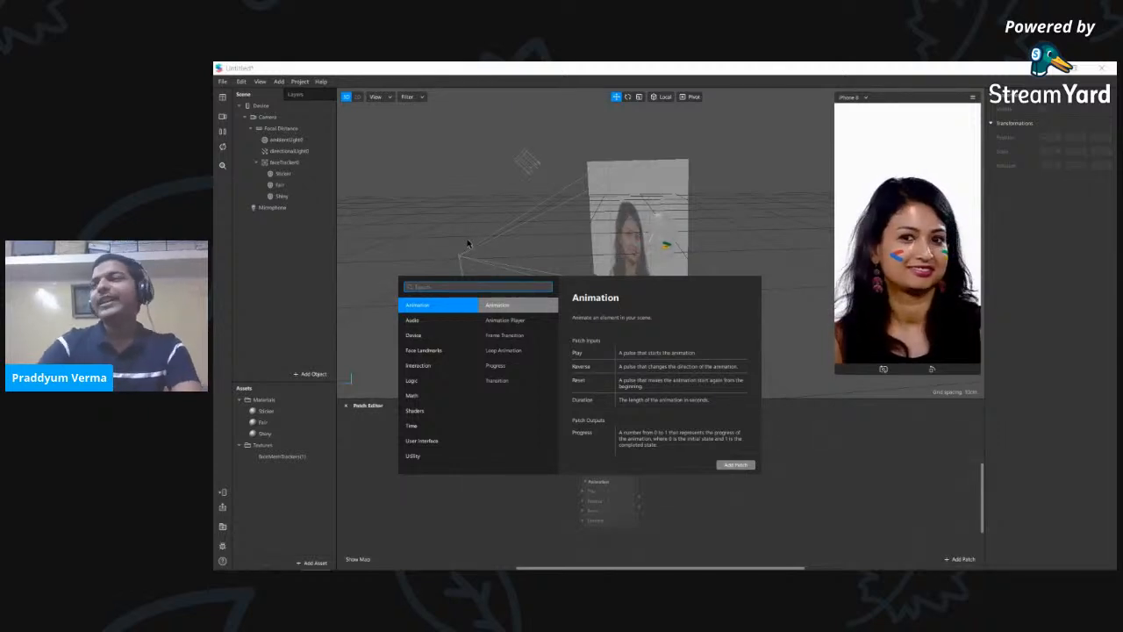
left_click(839, 527)
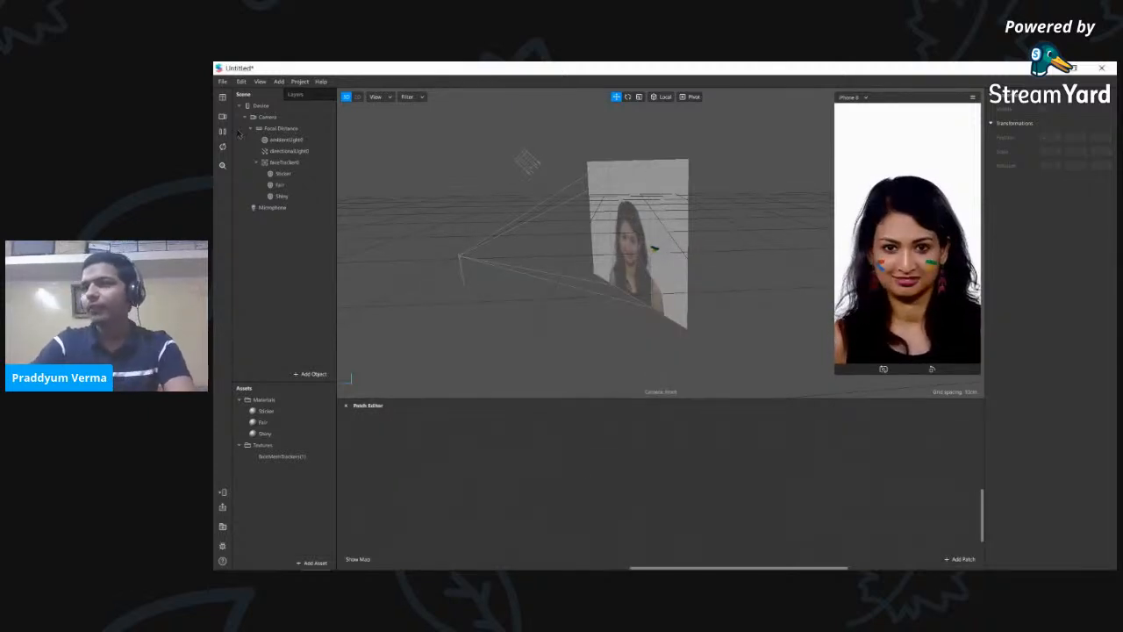
scroll(525, 152, "up", 2)
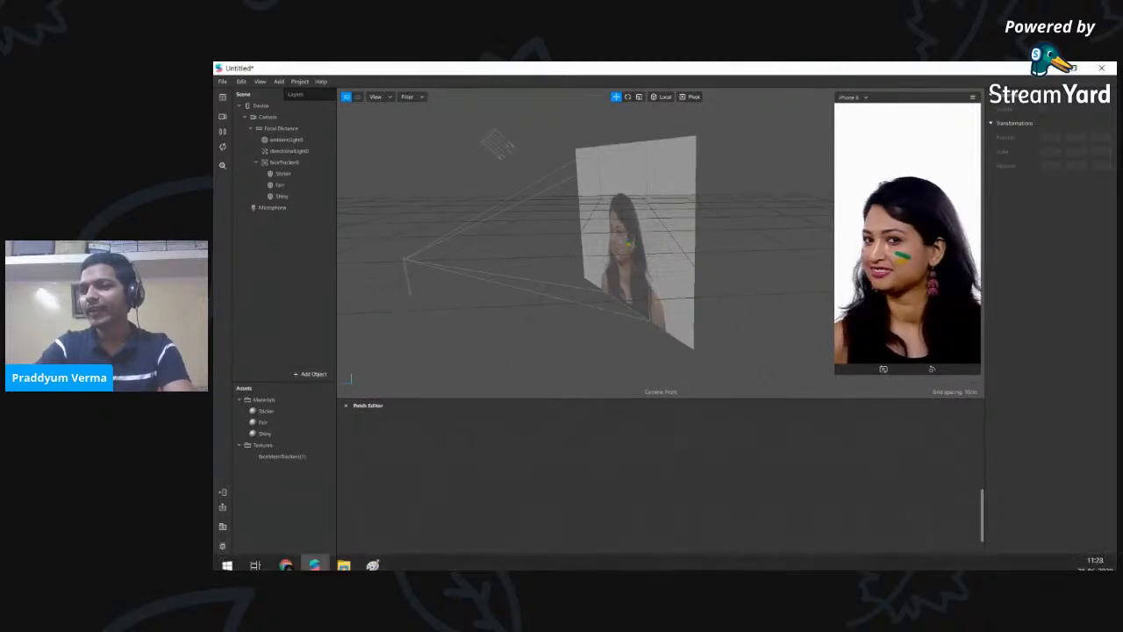
left_click(286, 560)
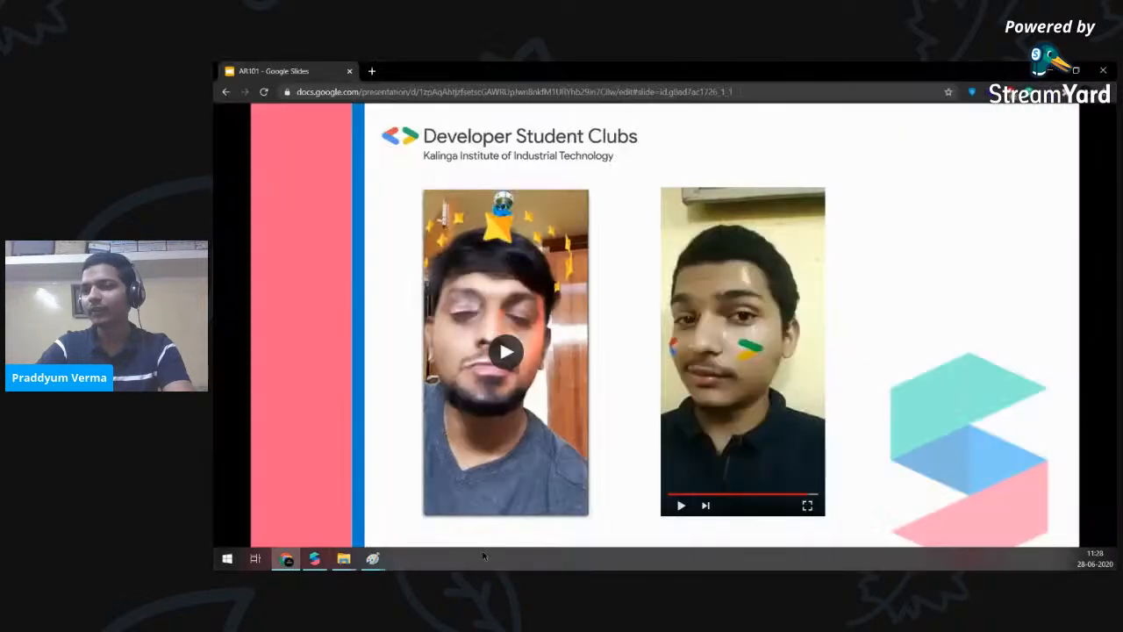
- Play the cheek sticker demo video in Google Slides, then go back to Spark AR Studio
left_click(682, 507)
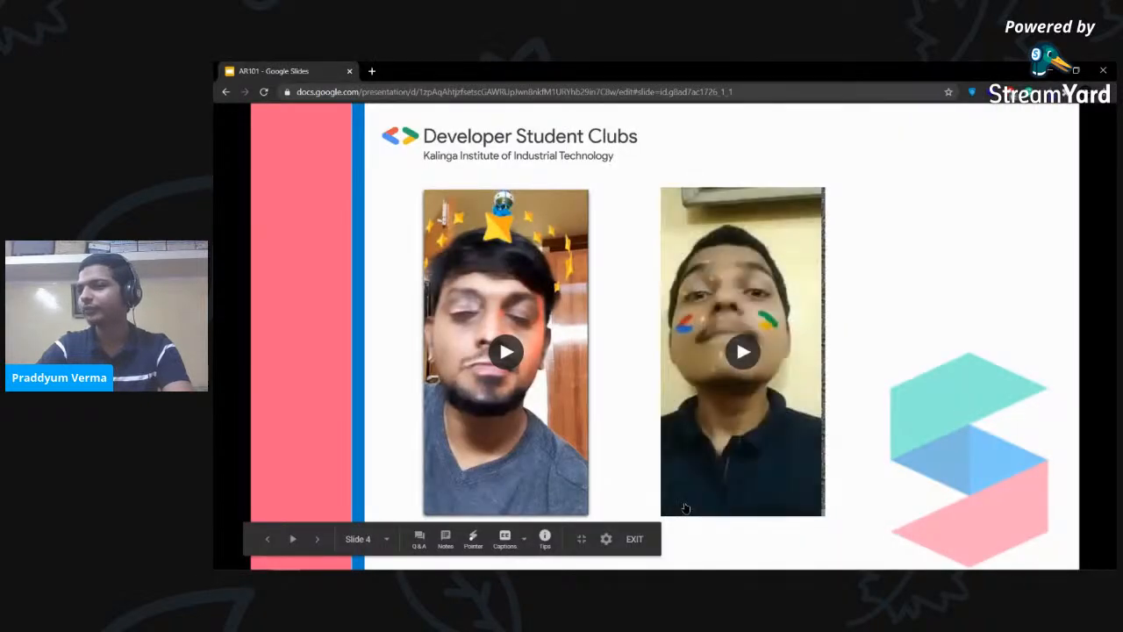
left_click(742, 352)
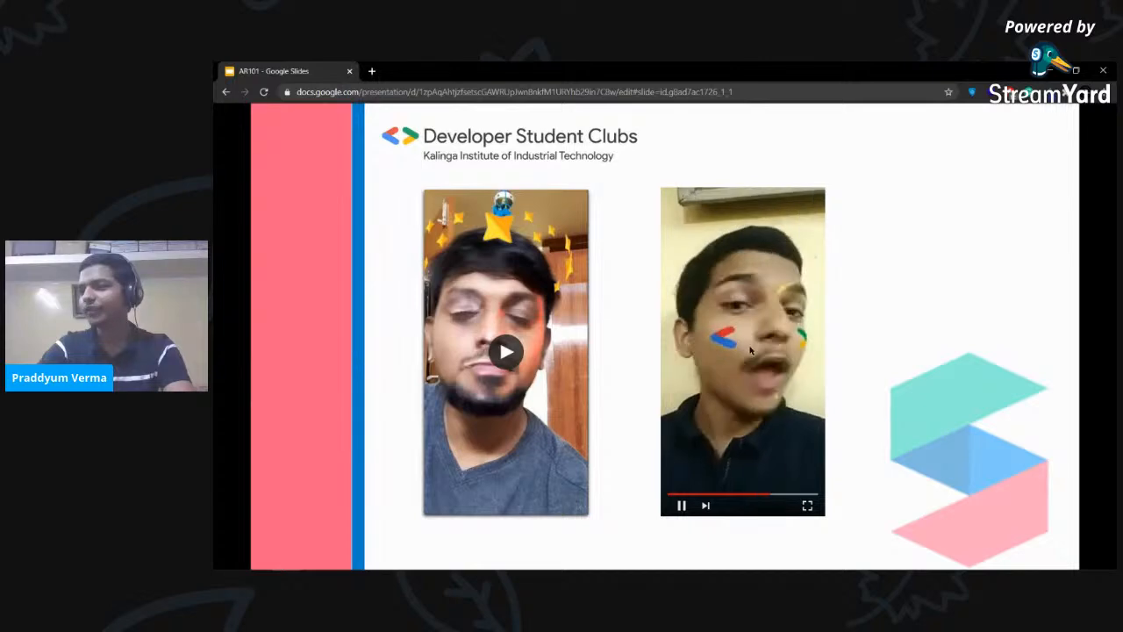
left_click(1051, 71)
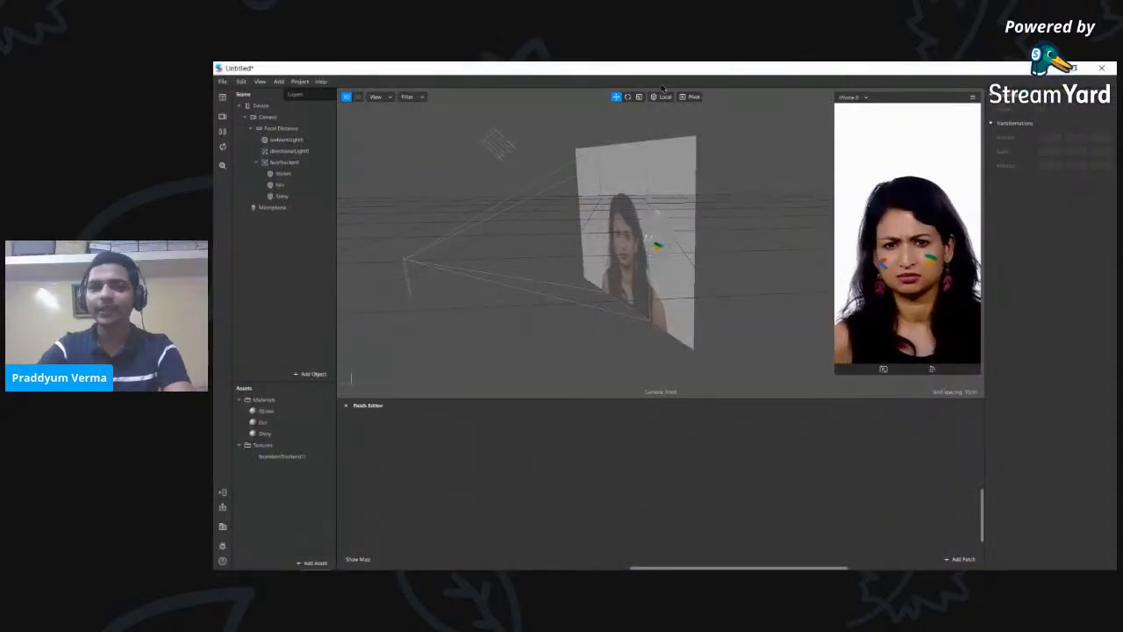
- Add a Loop Animation patch from the patch search and position it in the graph
right_click(548, 502)
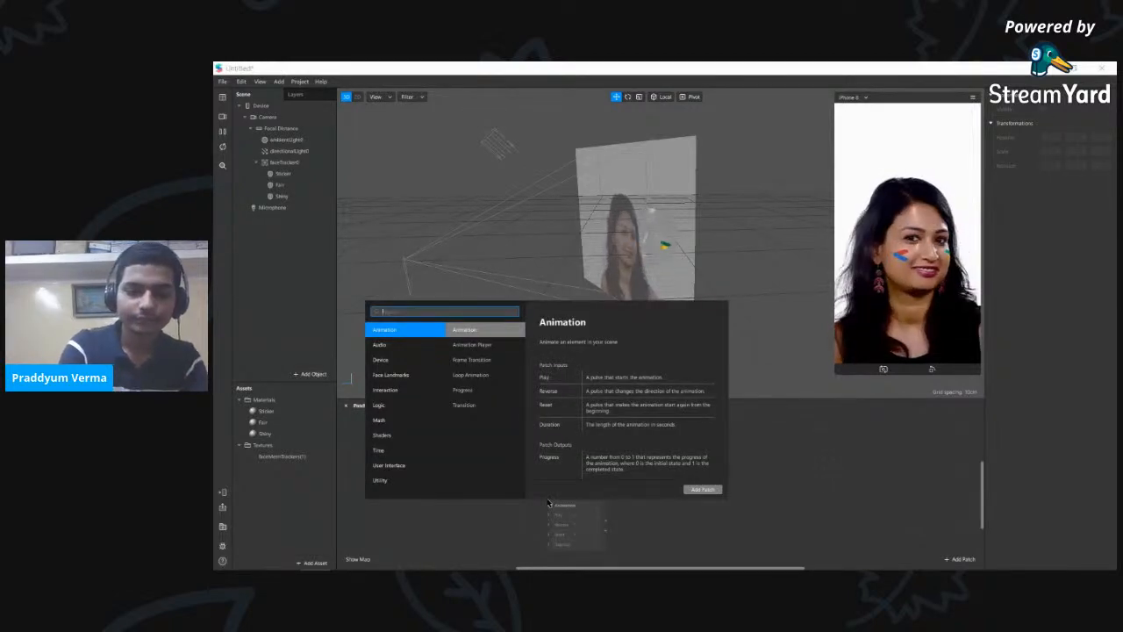
type("flo")
key("Down")
key("Return")
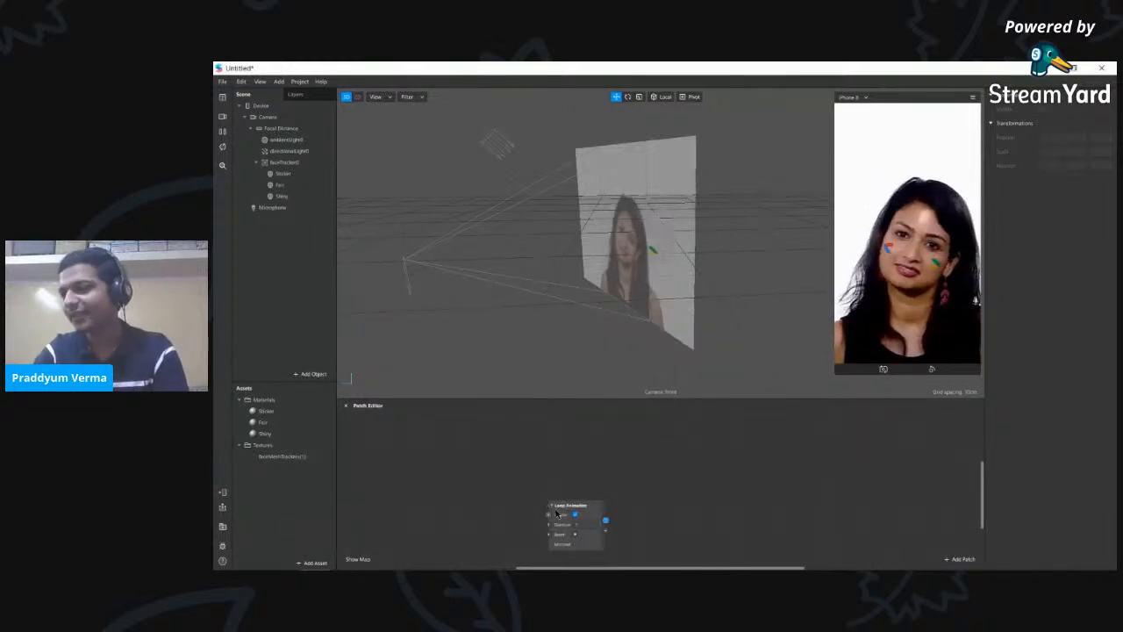
left_click_drag(569, 507, 490, 446)
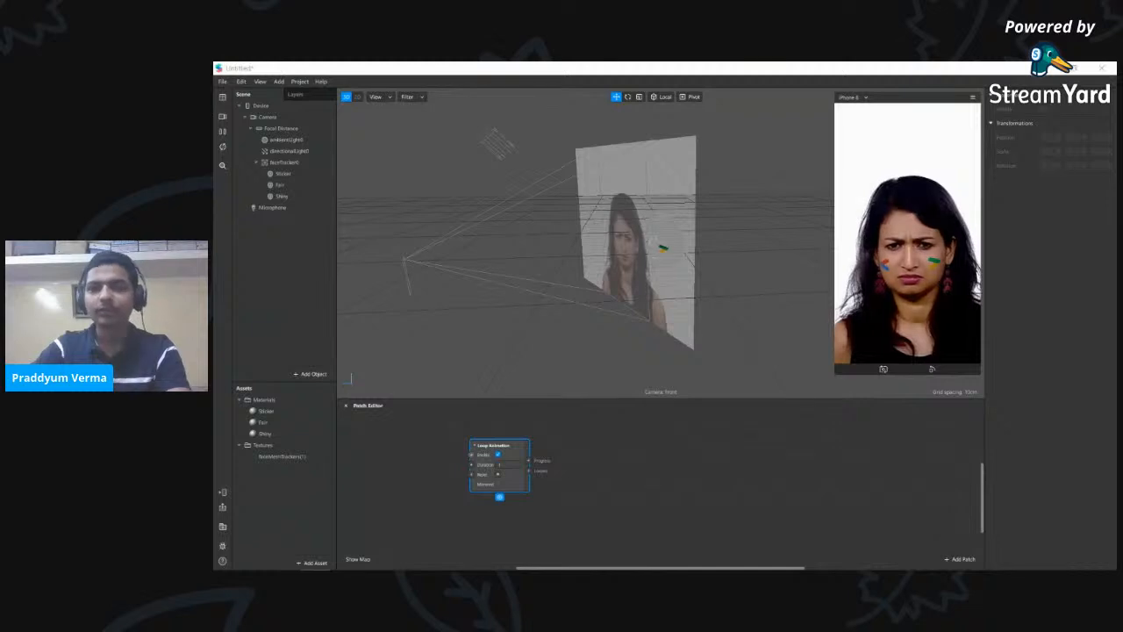
left_click_drag(497, 452, 507, 452)
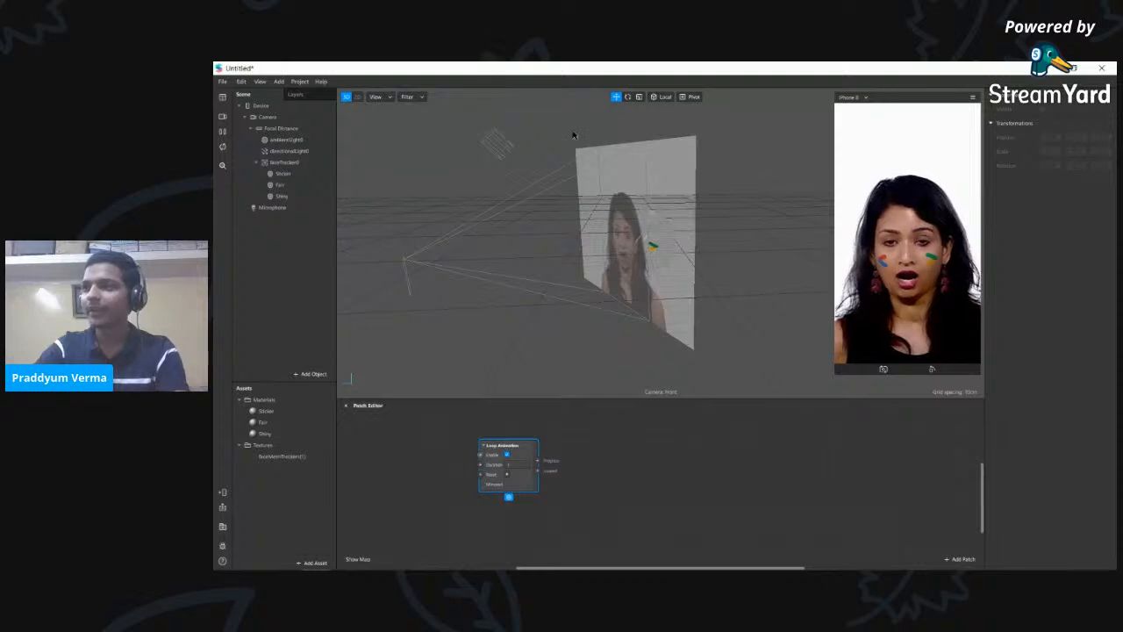
right_click(522, 454)
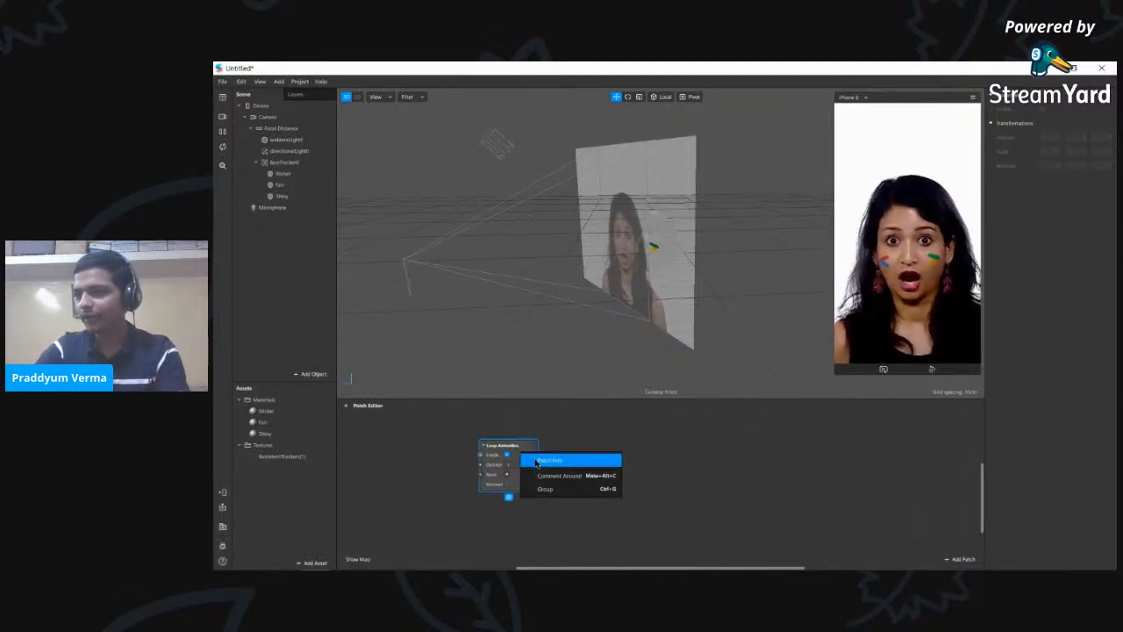
right_click(527, 451)
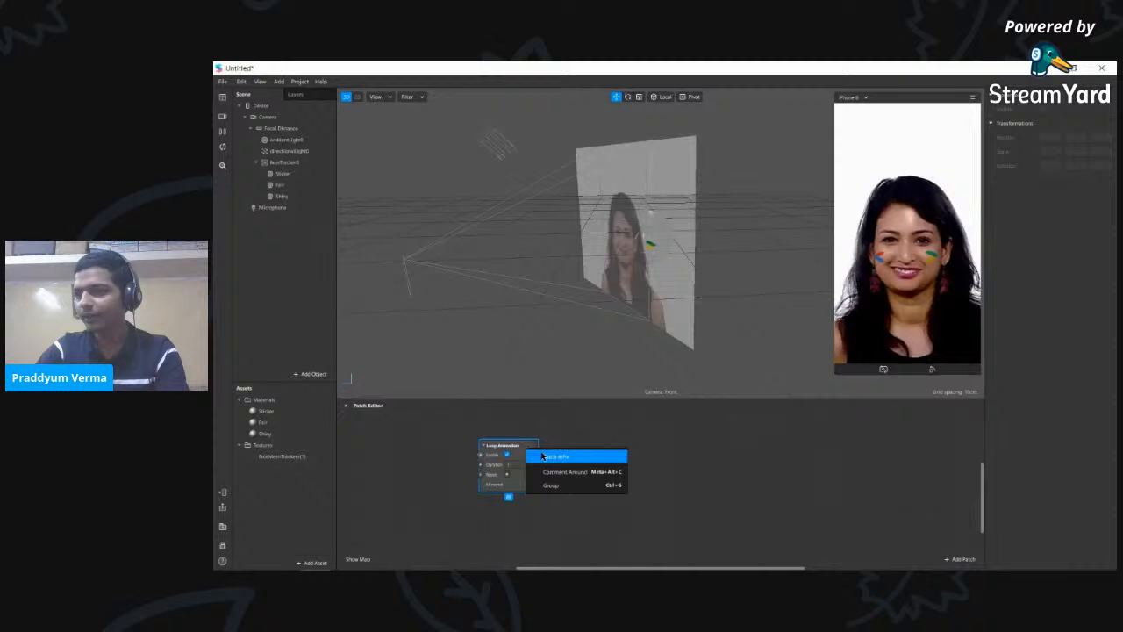
left_click(542, 456)
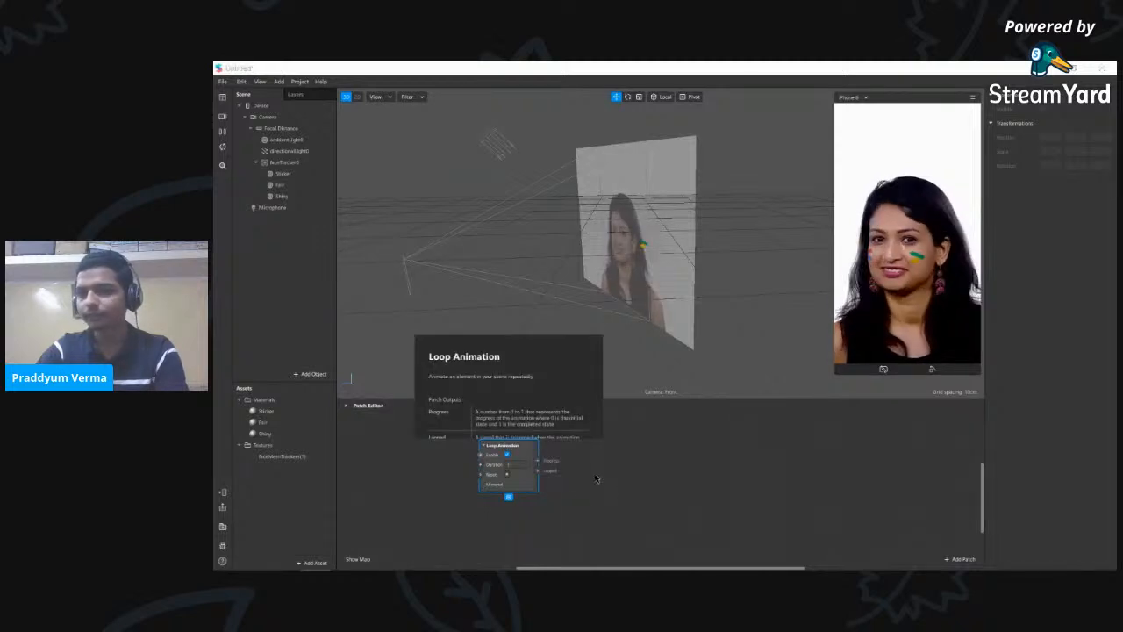
scroll(487, 386, "down", 2)
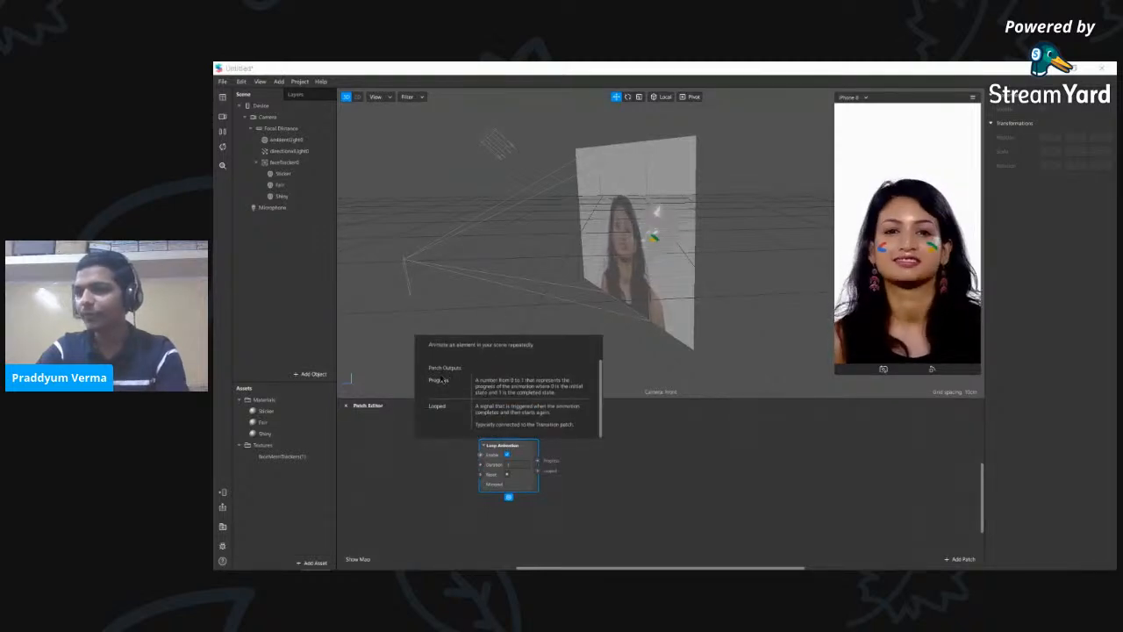
scroll(449, 377, "up", 2)
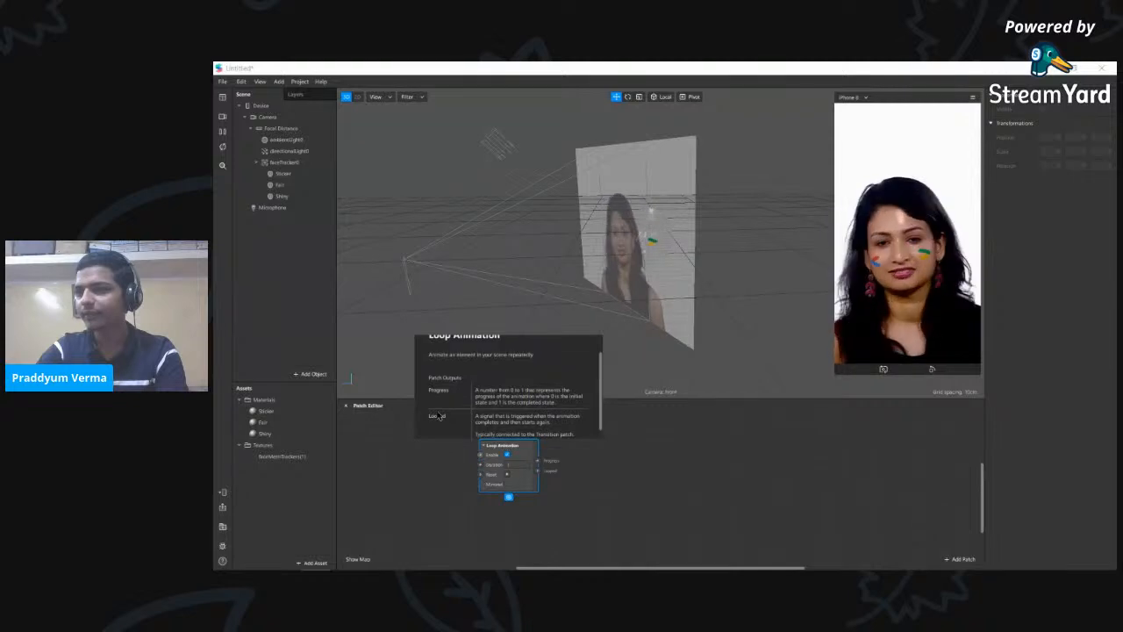
scroll(448, 380, "down", 2)
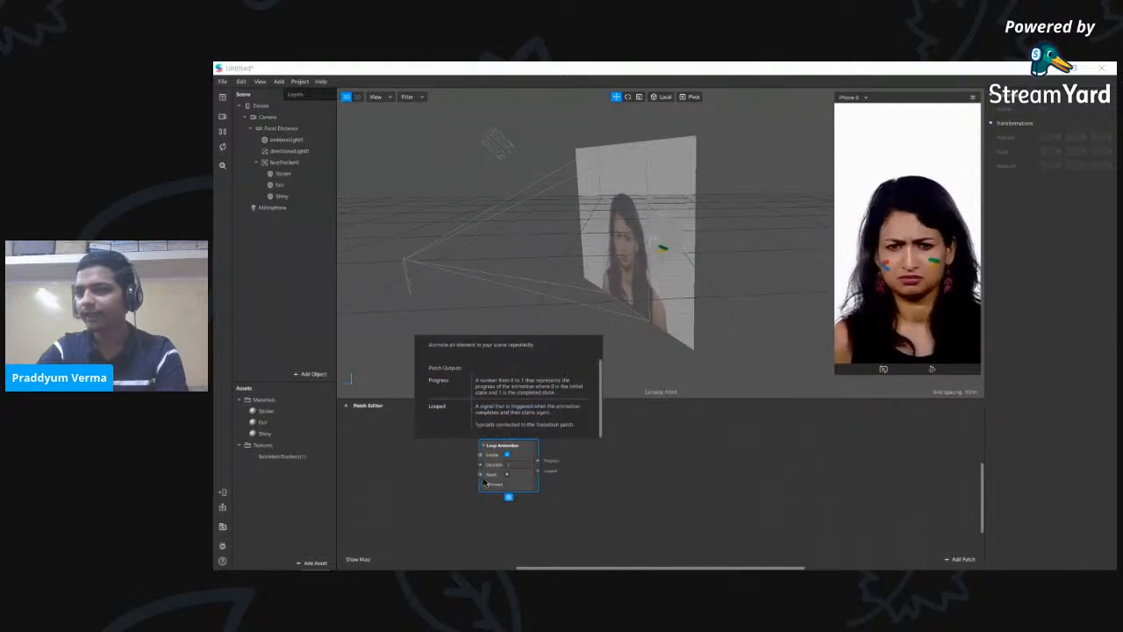
left_click(604, 464)
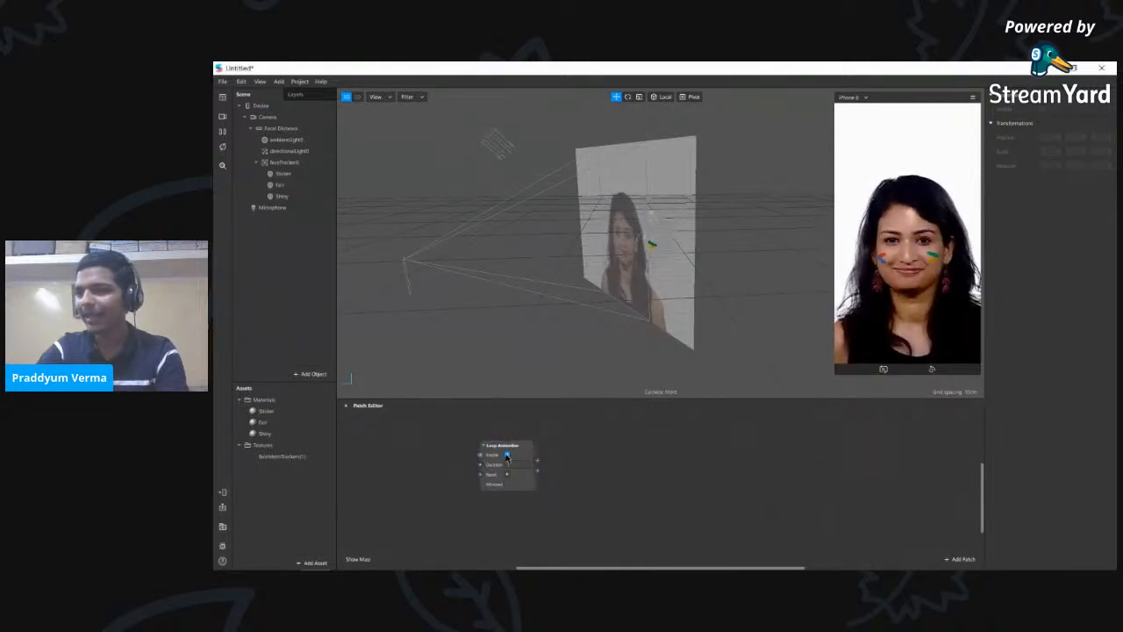
left_click_drag(522, 454, 512, 455)
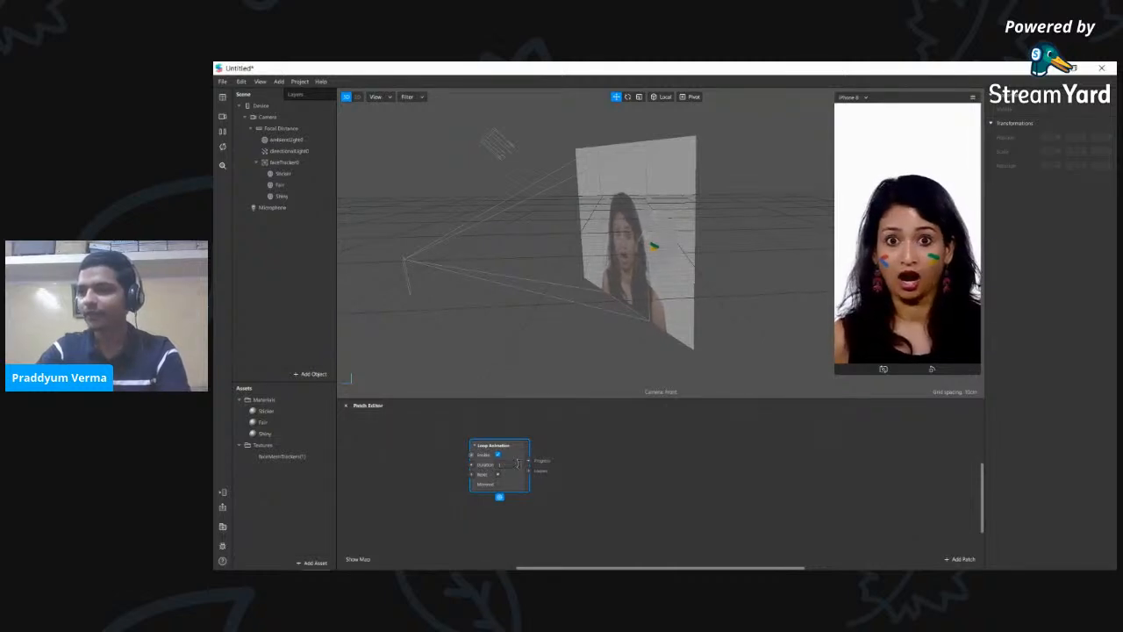
- Add a Transition patch beside Loop Animation and wire Loop Animation's Progress into it
double_click(636, 520)
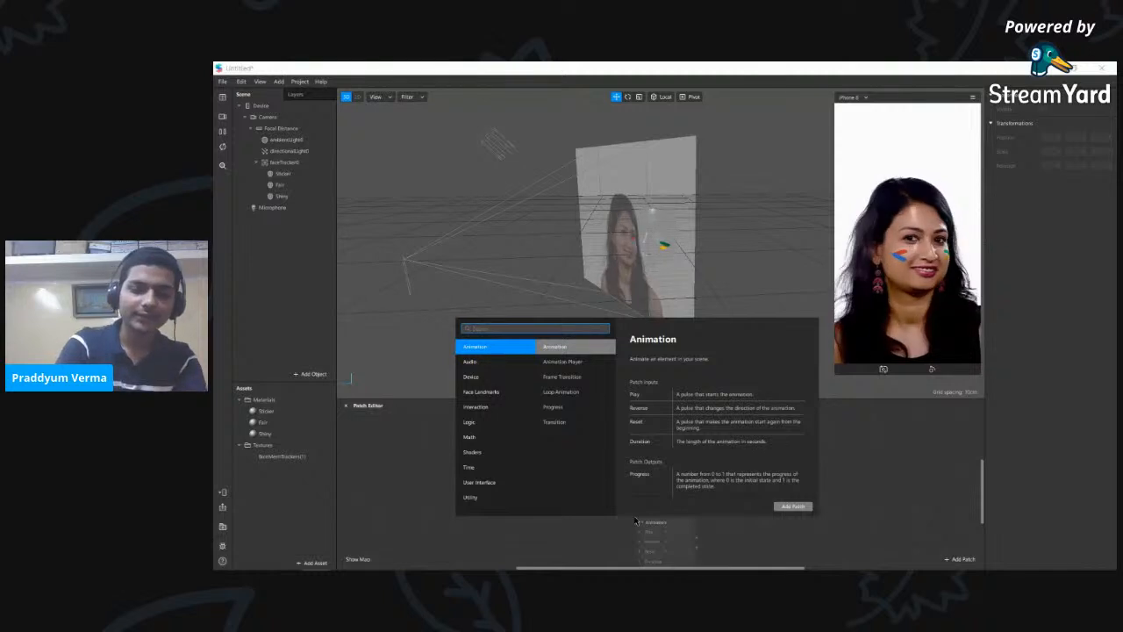
type("tran")
key("Return")
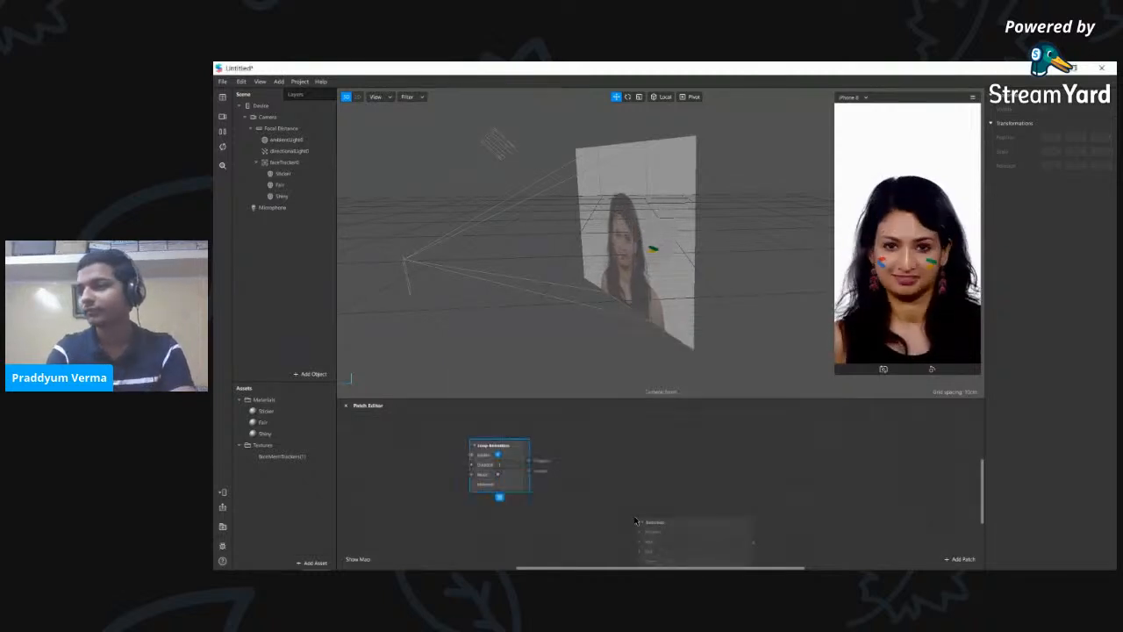
left_click_drag(697, 520, 619, 424)
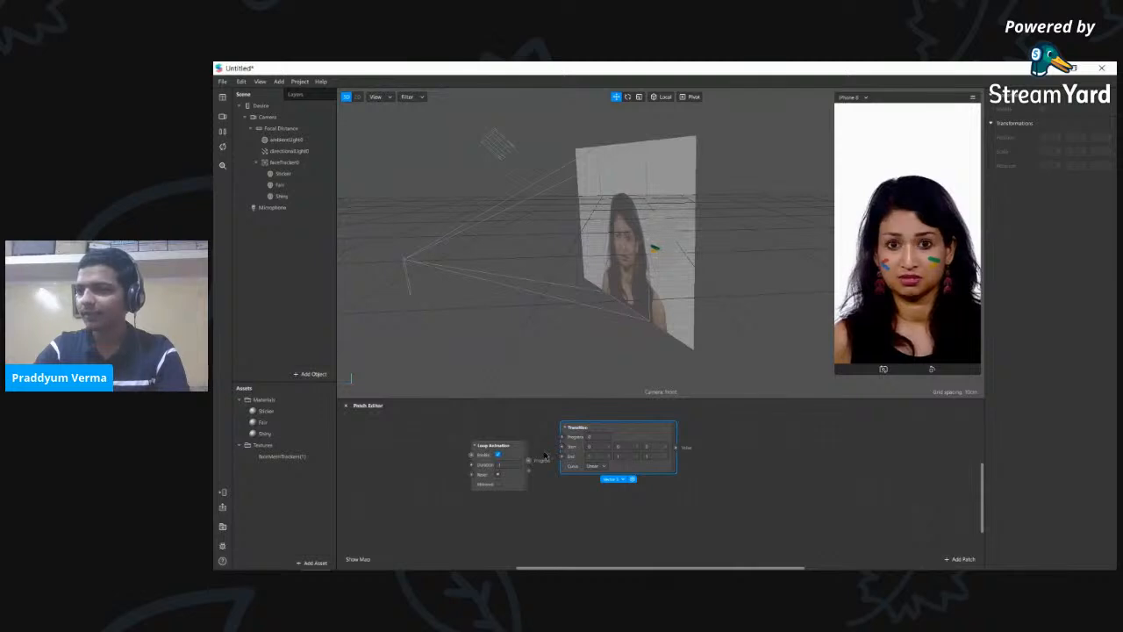
left_click_drag(529, 459, 563, 437)
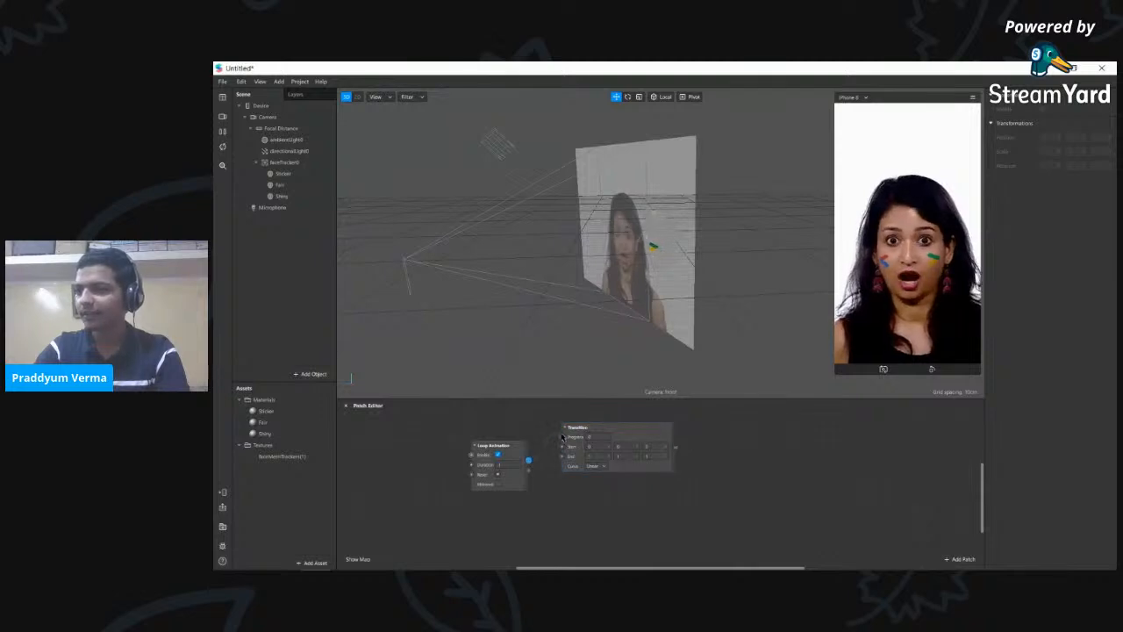
left_click(613, 434)
left_click_drag(617, 435, 619, 435)
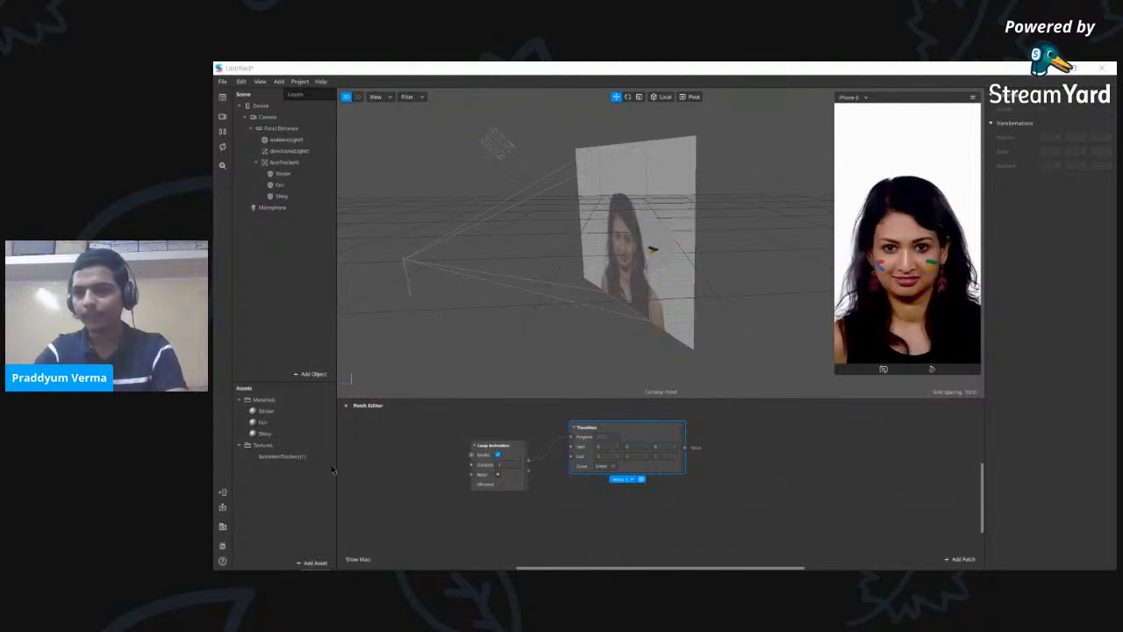
left_click_drag(638, 428, 646, 428)
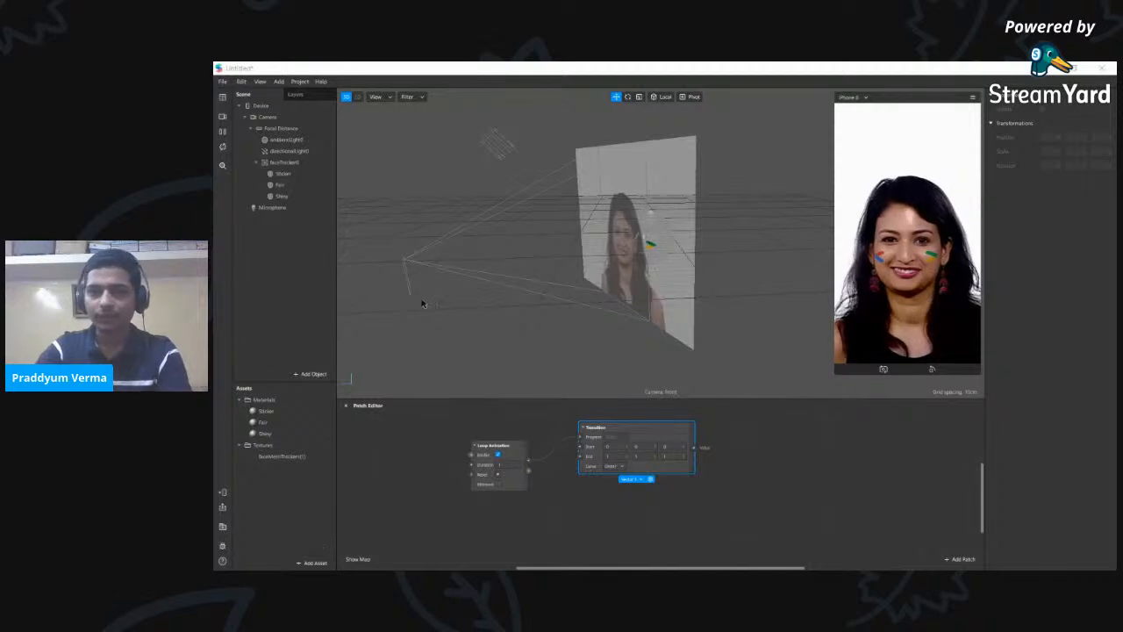
- Clear the patch selection, dismiss the unused patch list, and select the face tracker
left_click(732, 518)
right_click(748, 461)
left_click(683, 512)
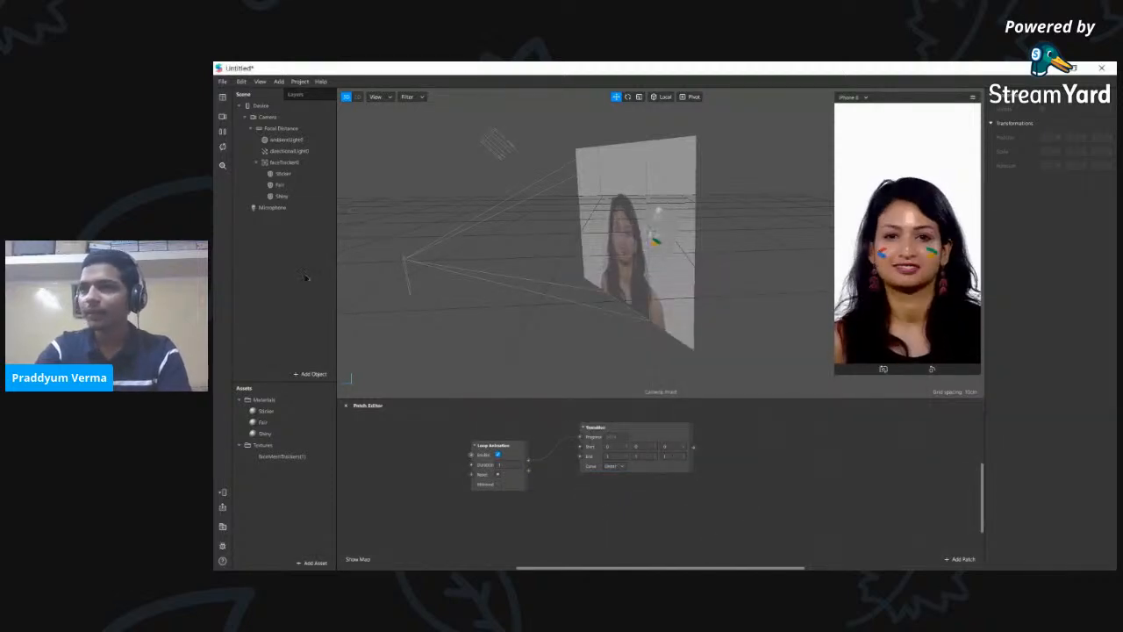
left_click(293, 163)
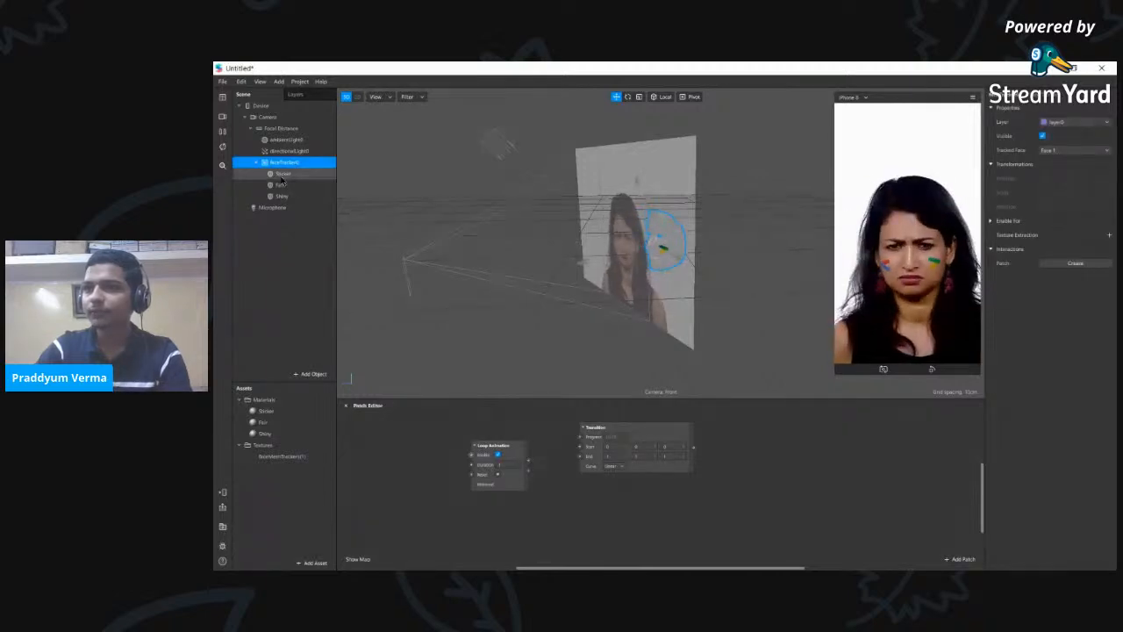
- Expose the directional light's Rotation as a patch and feed Transition's output into it
left_click(283, 174)
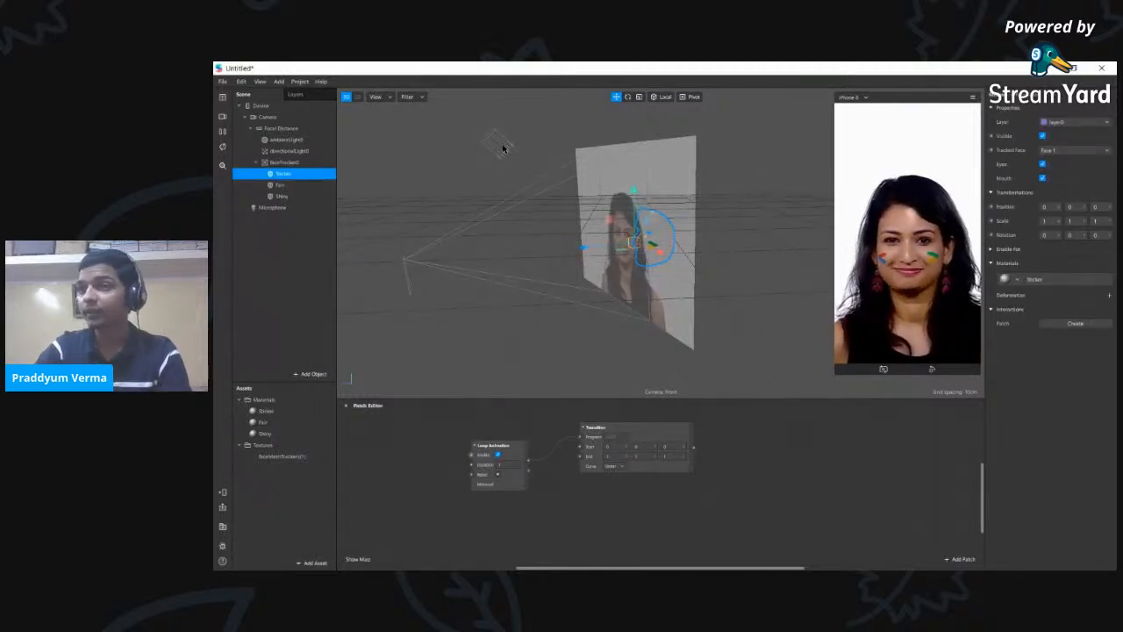
left_click(290, 151)
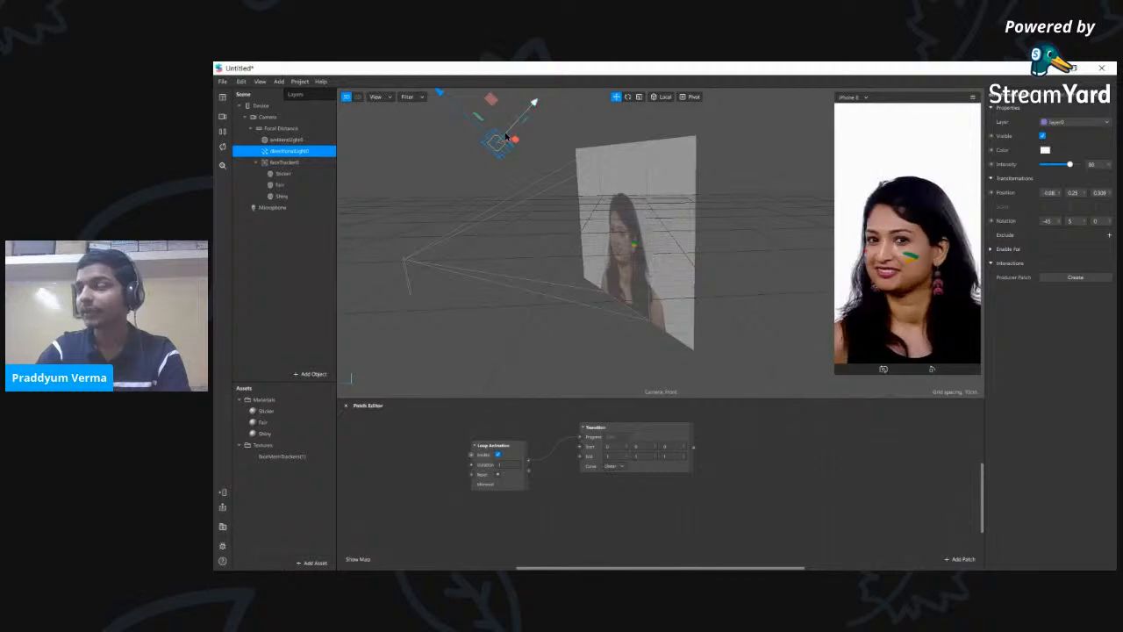
left_click(991, 221)
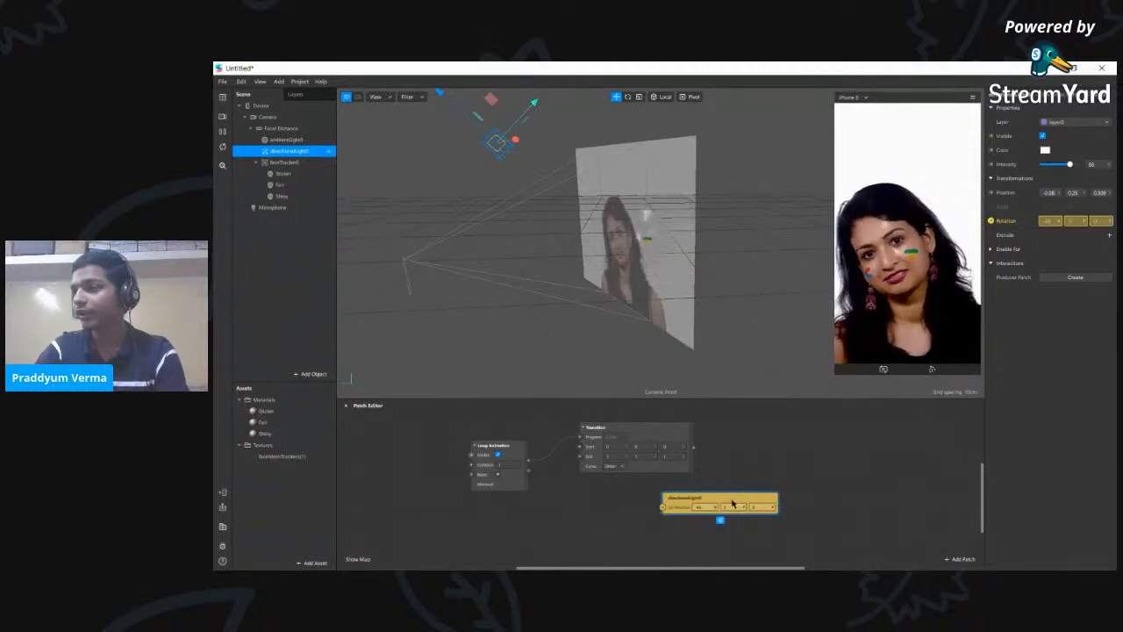
left_click_drag(733, 500, 805, 448)
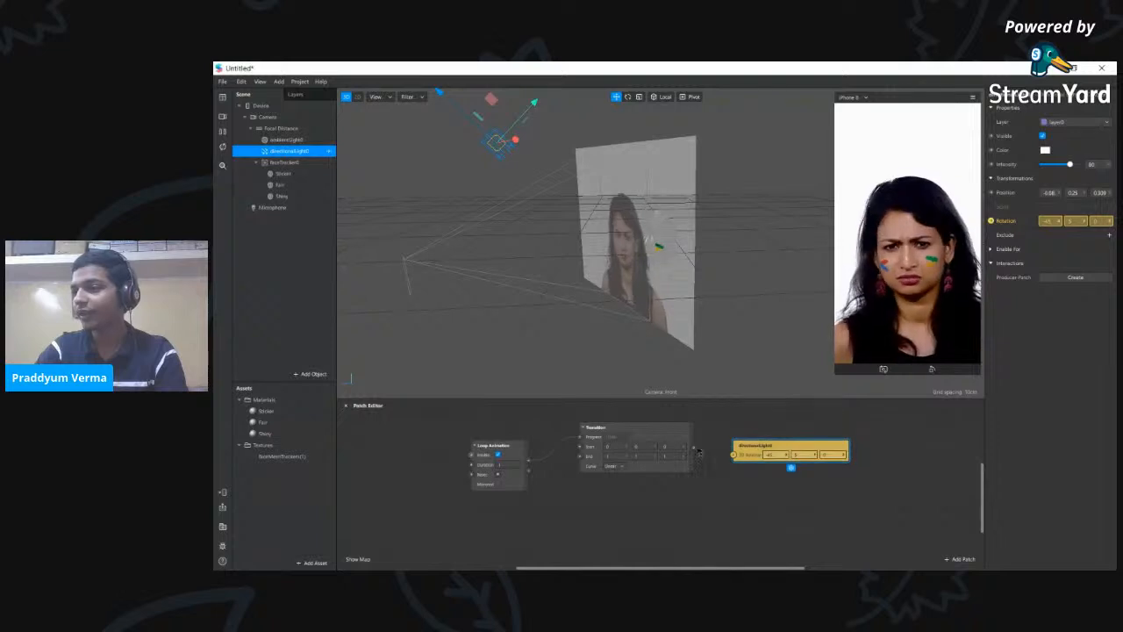
left_click_drag(695, 449, 735, 455)
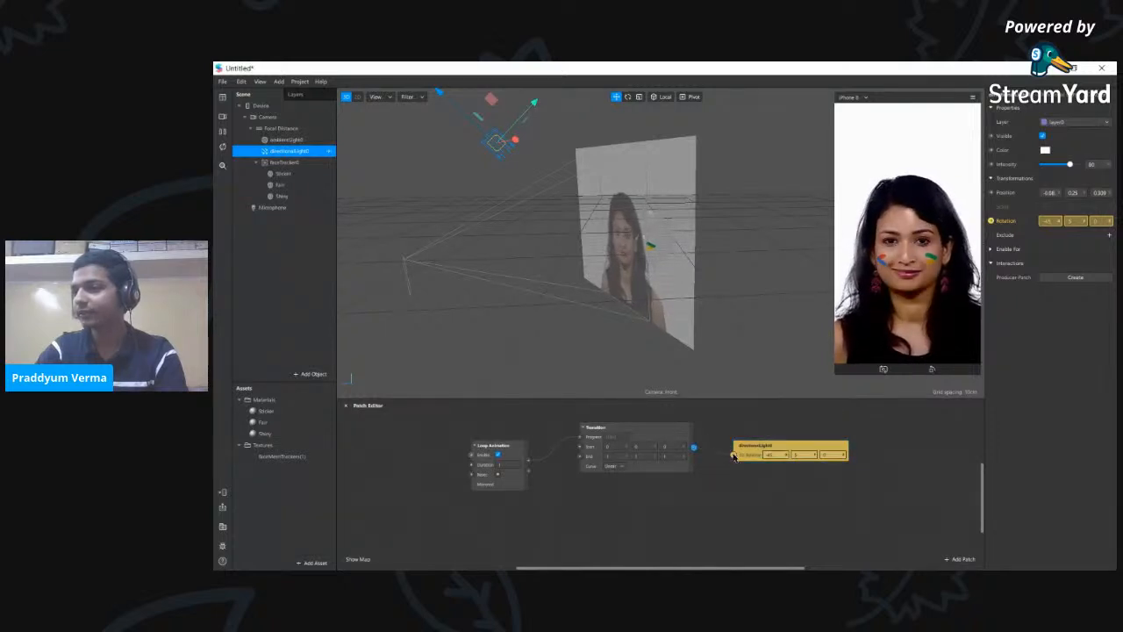
- Rewire Loop Animation's output into the Transition's Progress input to clear the error
left_click(579, 439)
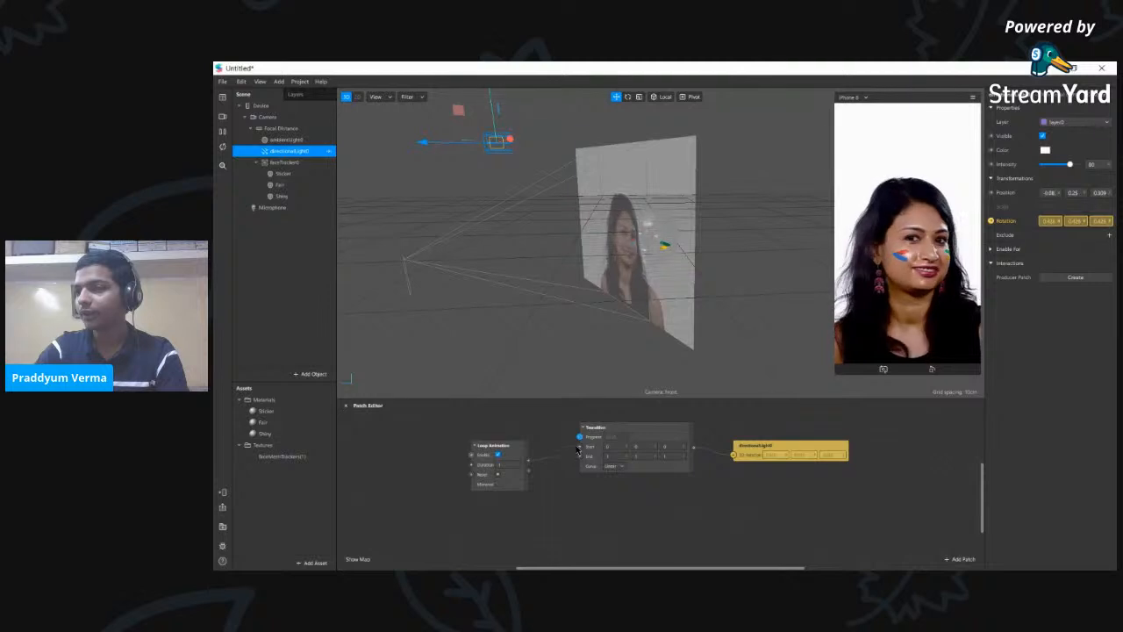
left_click(580, 448)
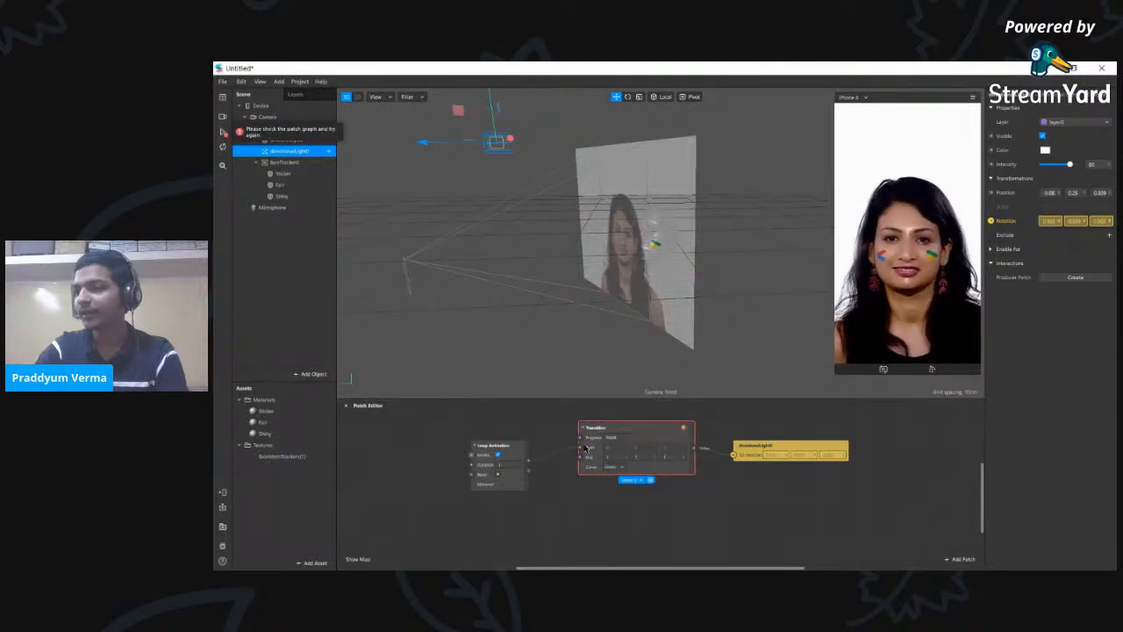
left_click(580, 447)
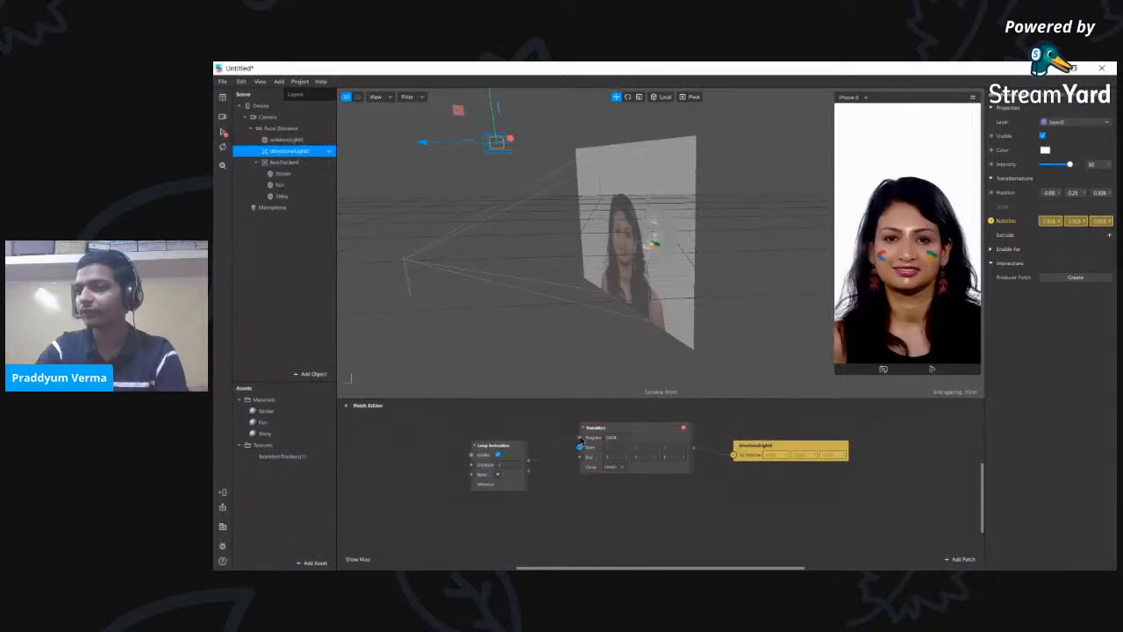
left_click_drag(528, 458, 579, 437)
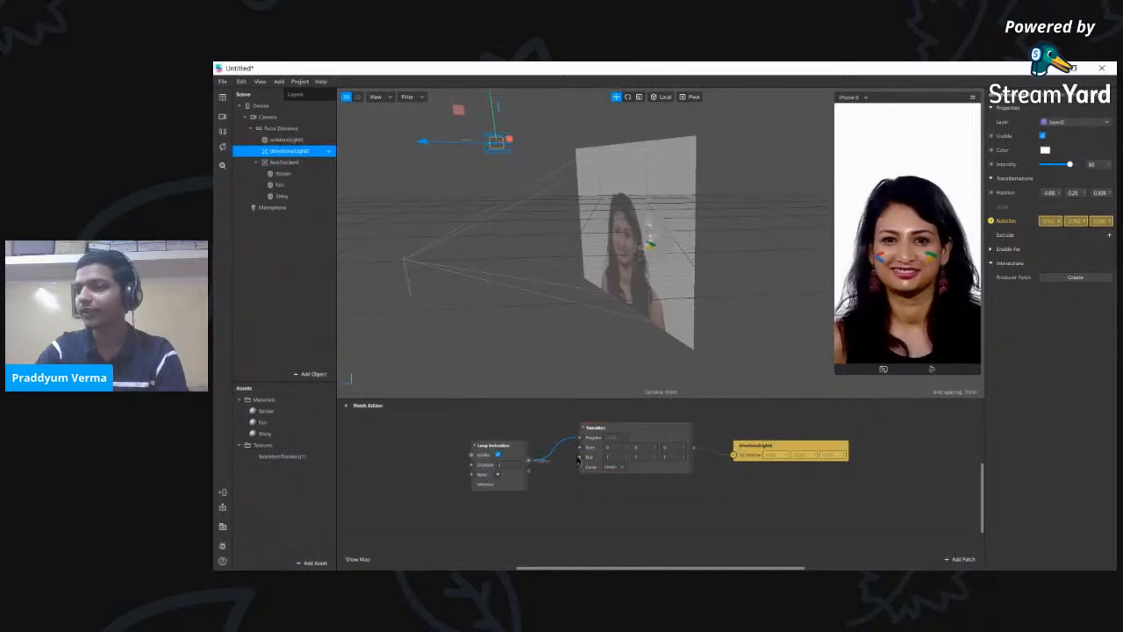
- Set the Transition patch's End value to 360
left_click(681, 499)
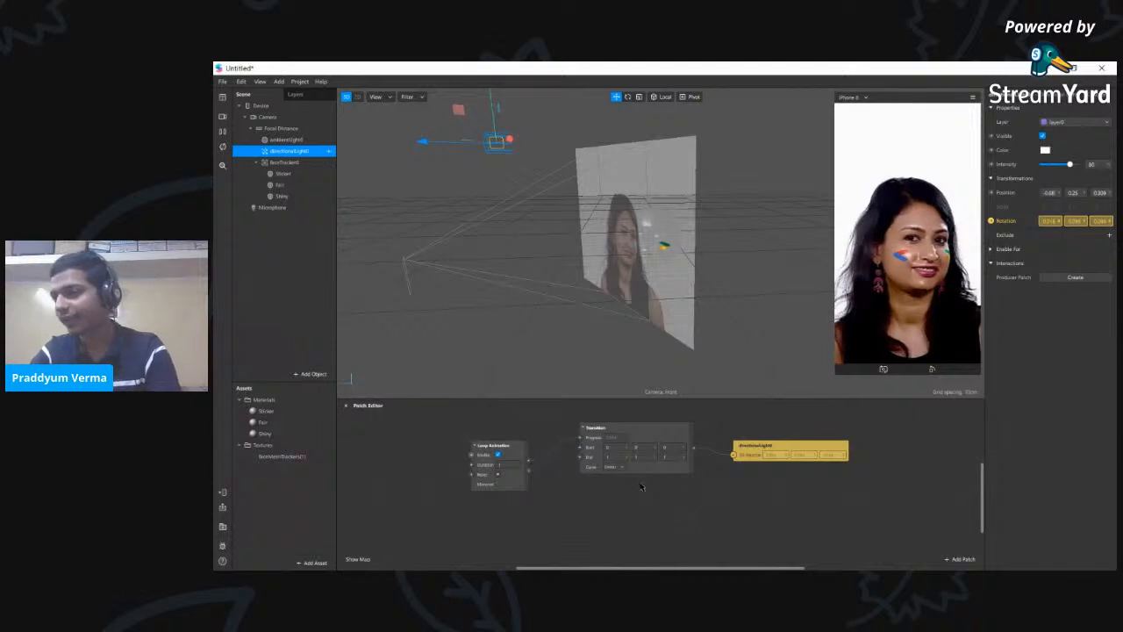
left_click(617, 446)
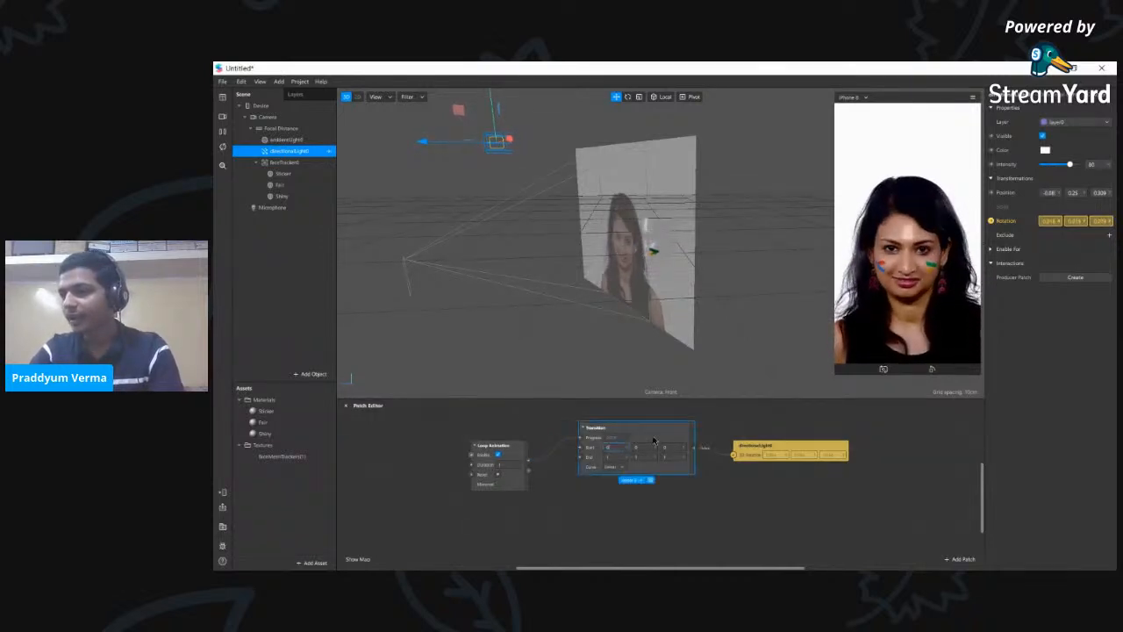
left_click(653, 445)
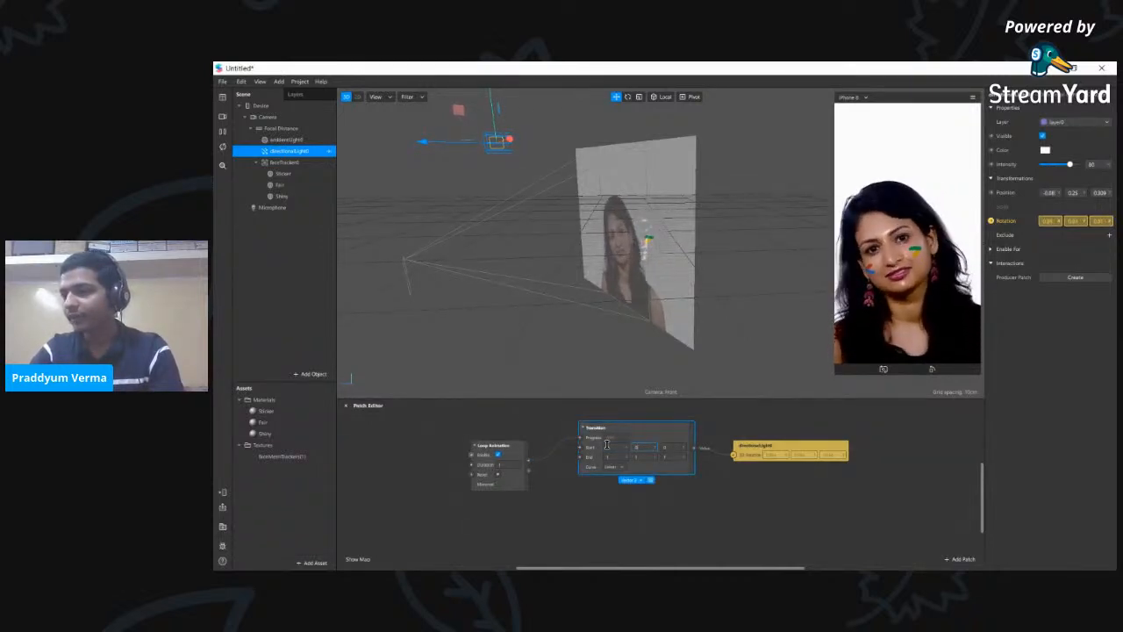
left_click(610, 456)
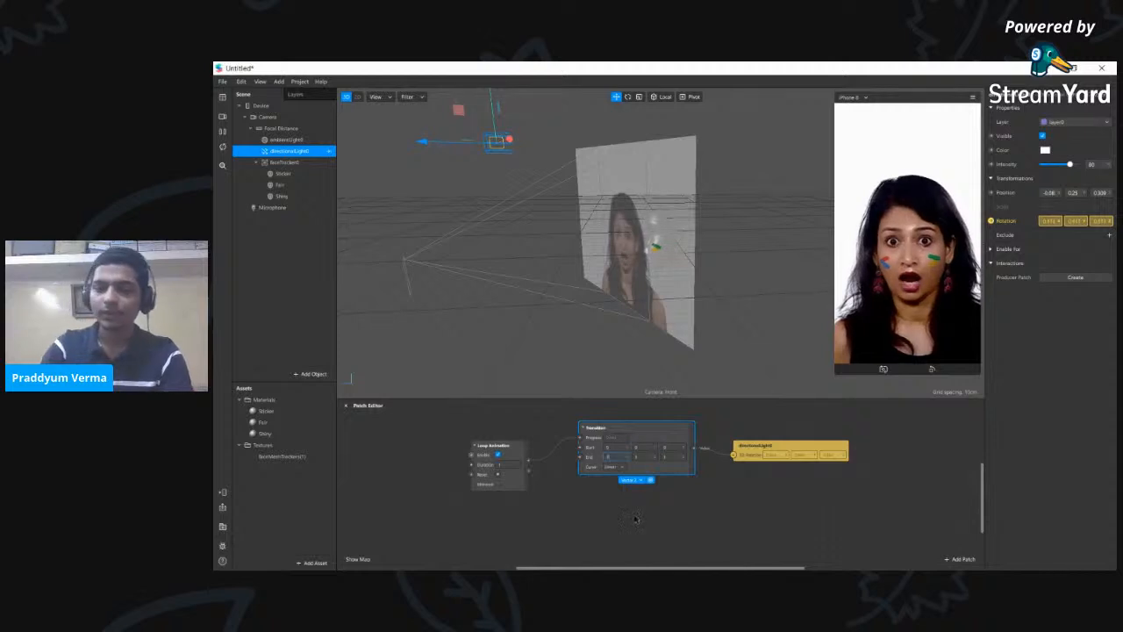
type("360")
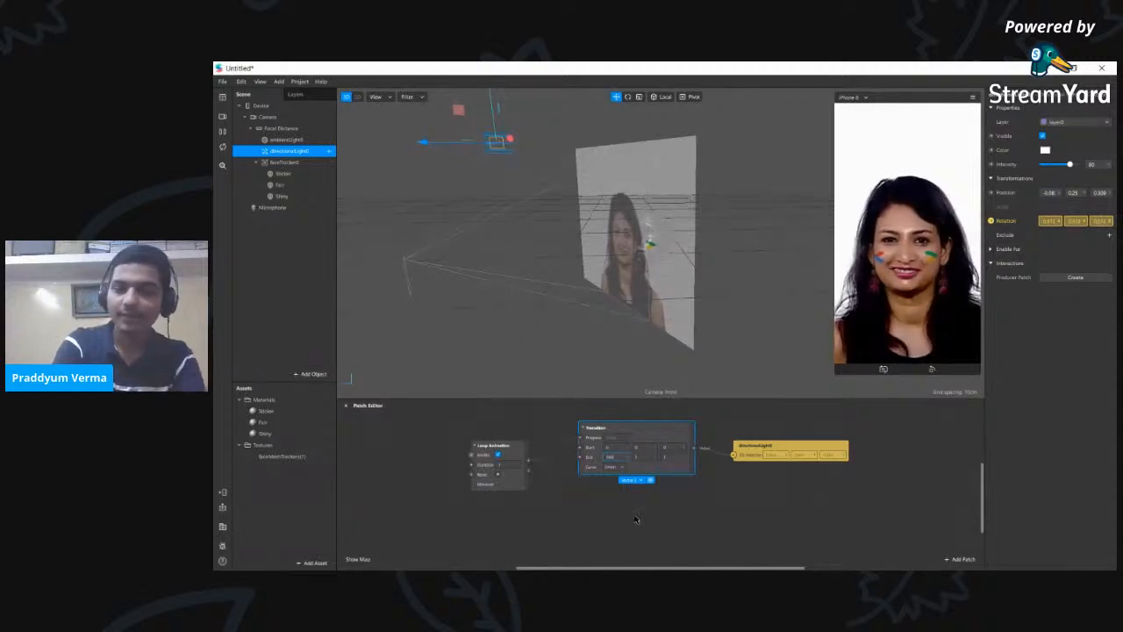
key("Tab")
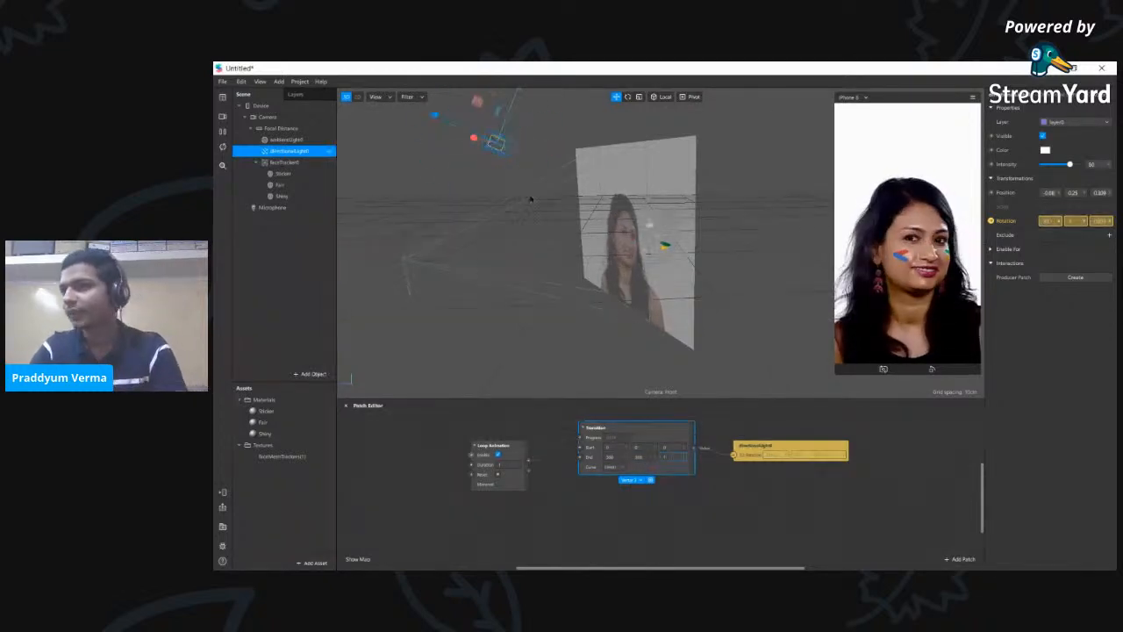
- Select the three animation patches, deselect them, then select the Loop Animation patch
left_click_drag(461, 418, 932, 537)
left_click(776, 562)
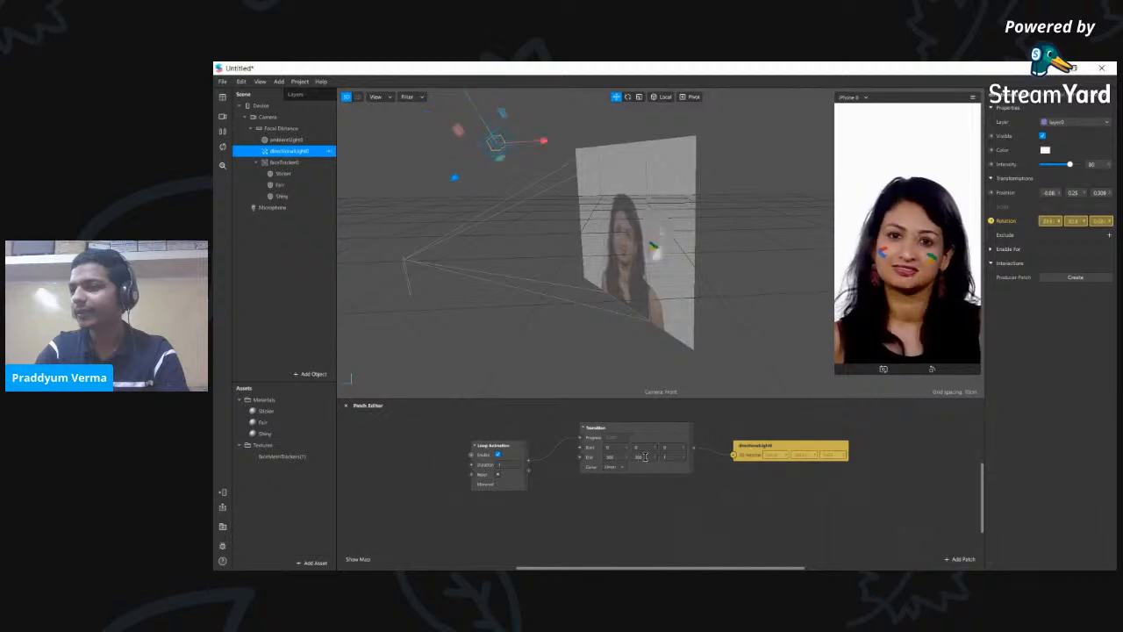
left_click(511, 462)
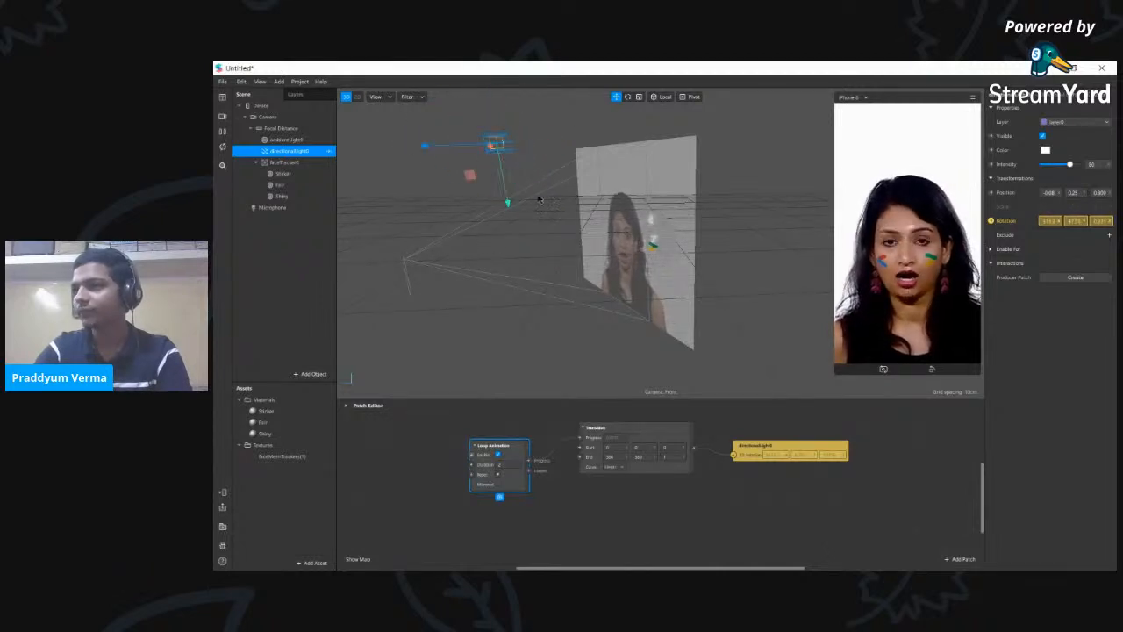
- Insert a new Directional Light and move it to the right of the face
left_click(307, 374)
scroll(270, 293, "down", 5)
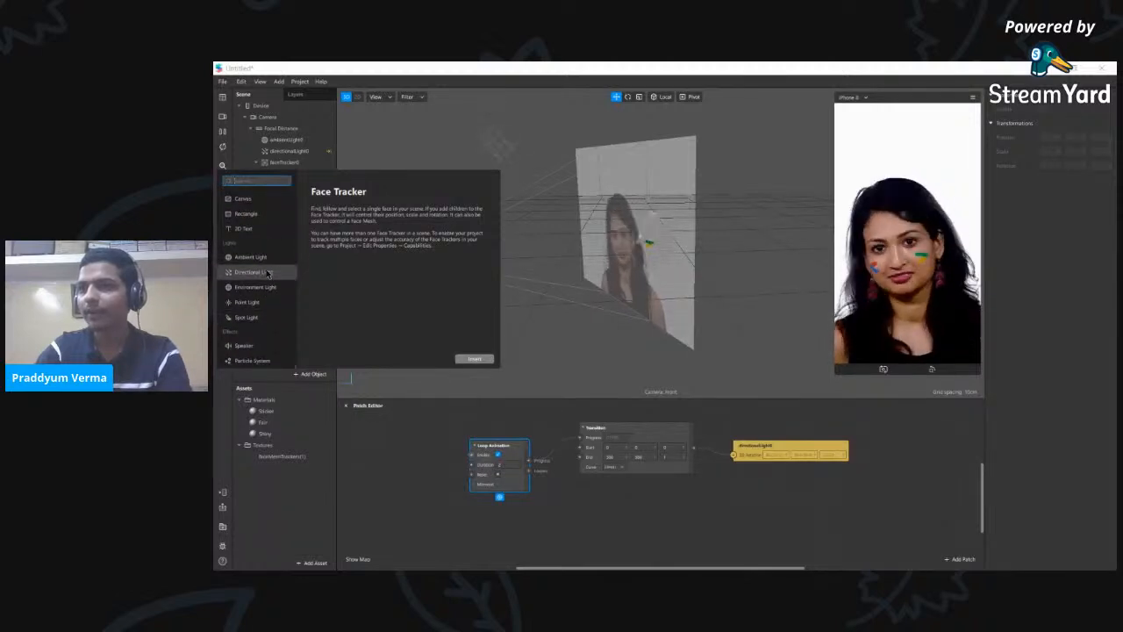
left_click(268, 274)
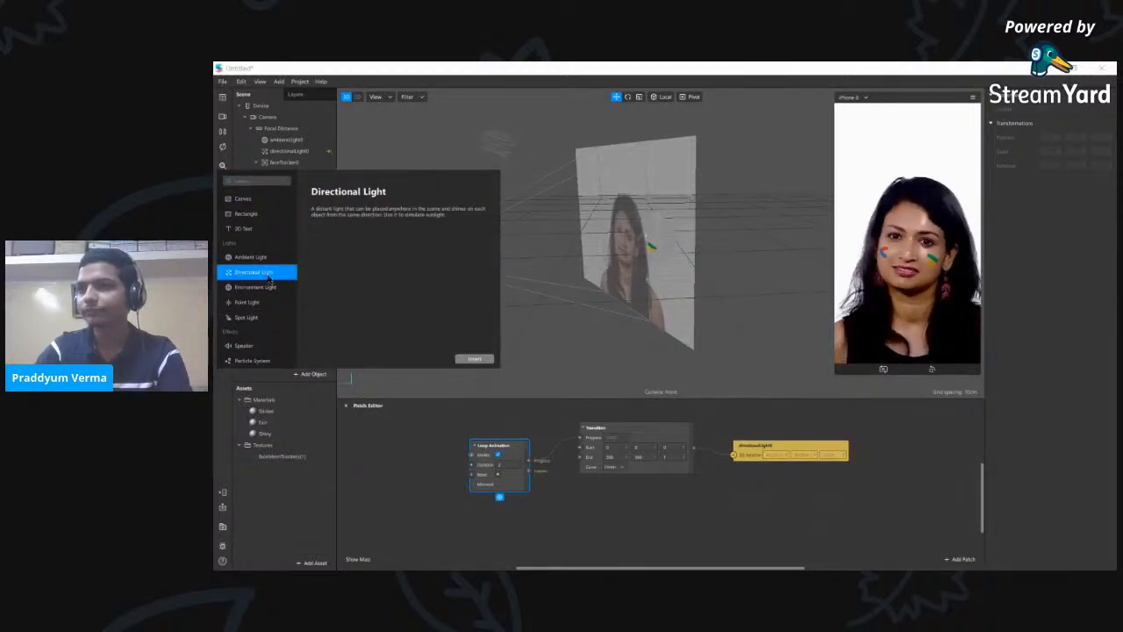
left_click(474, 359)
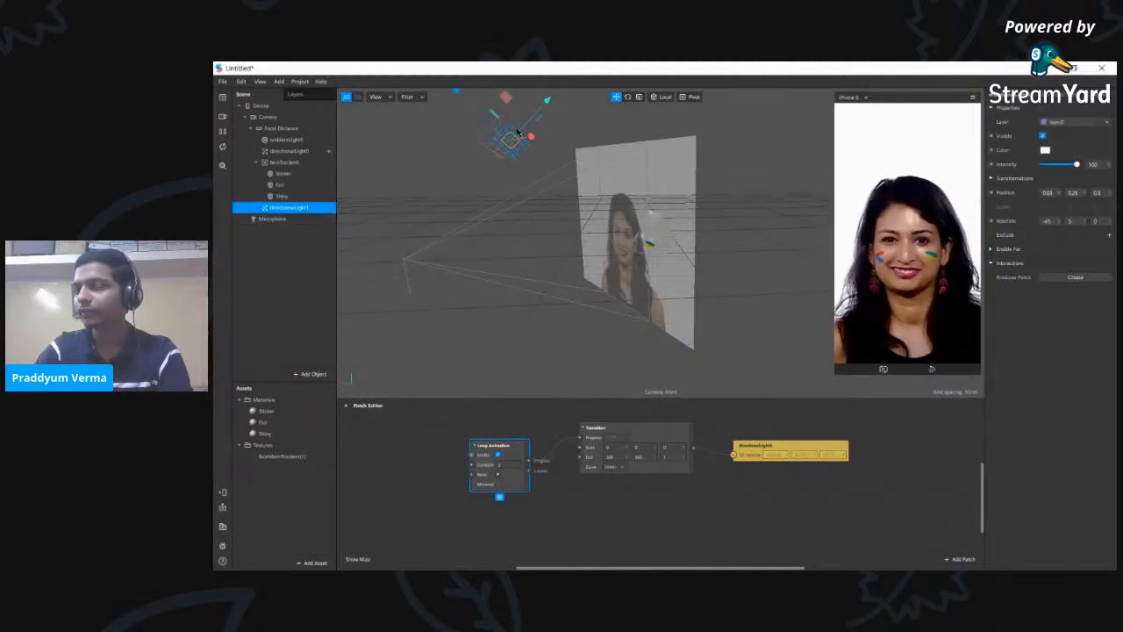
right_click_drag(574, 254, 501, 146)
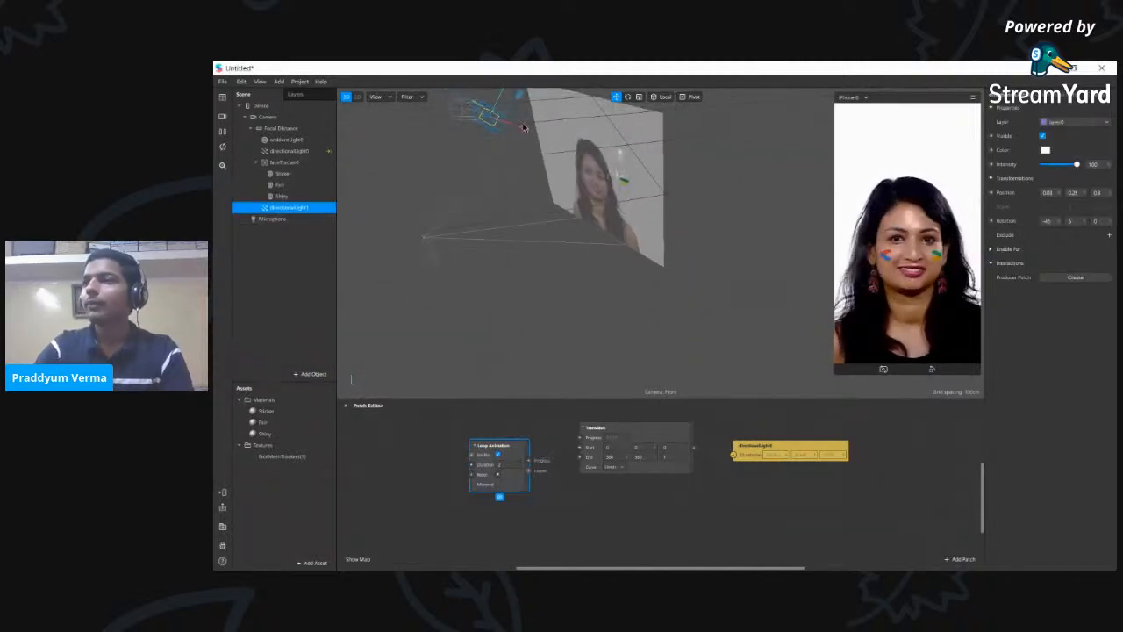
left_click_drag(603, 148, 621, 153)
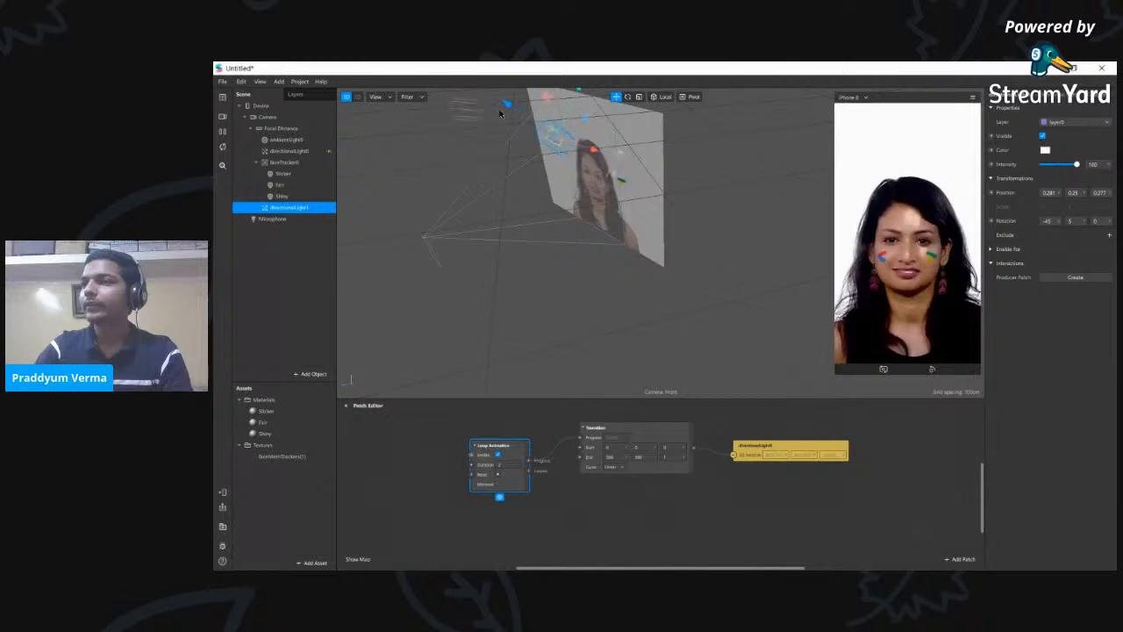
right_click_drag(739, 284, 582, 251)
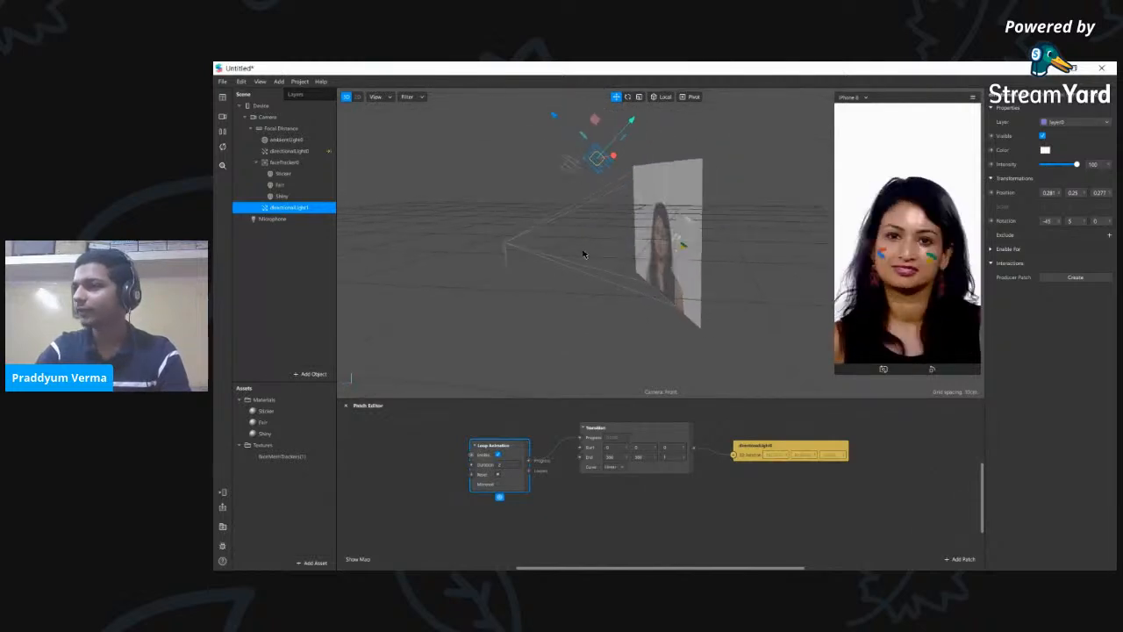
- Set the new light's colour to pure red, #FF0000
left_click(1045, 150)
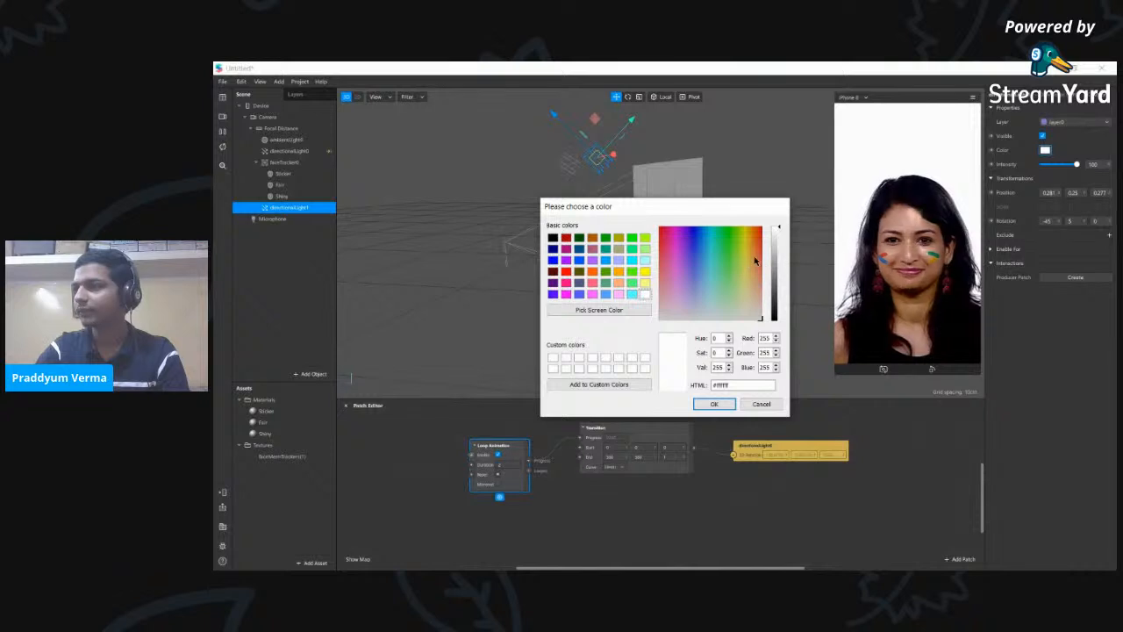
left_click_drag(758, 257, 760, 229)
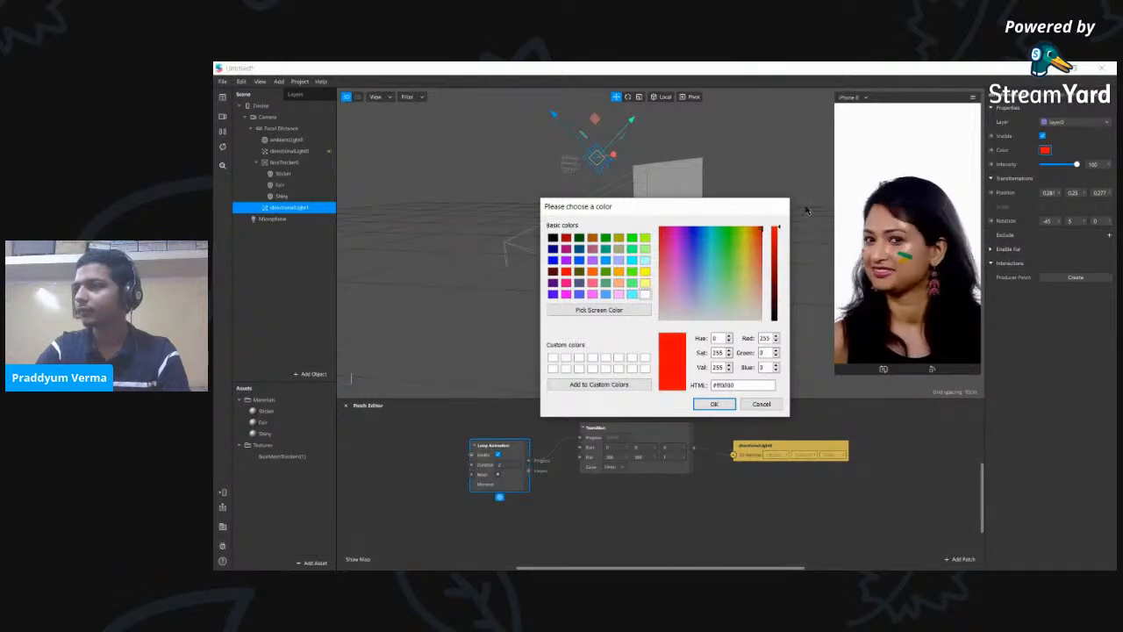
left_click(716, 404)
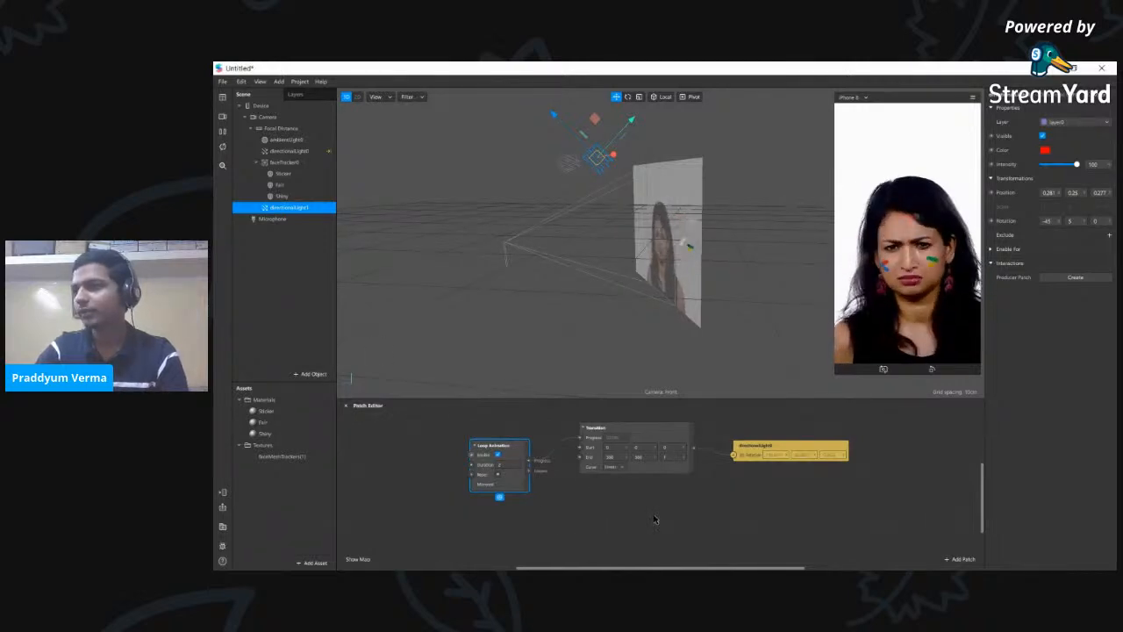
- Add a second Transition patch below the first and feed Loop Animation's output into it
right_click(654, 523)
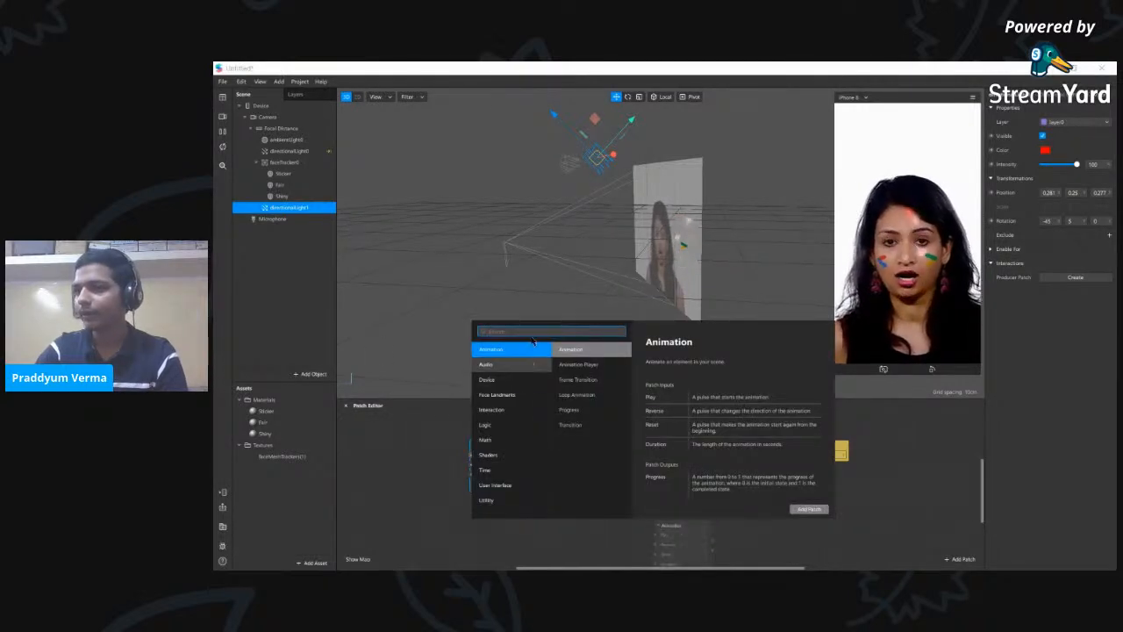
type("sub")
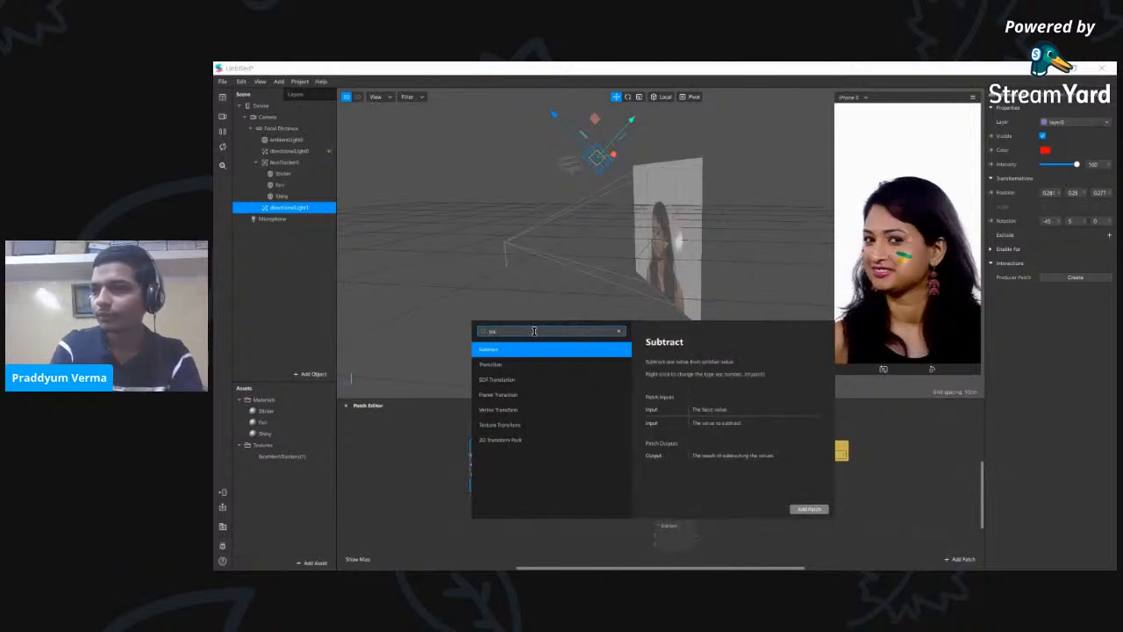
key("Down")
key("Return")
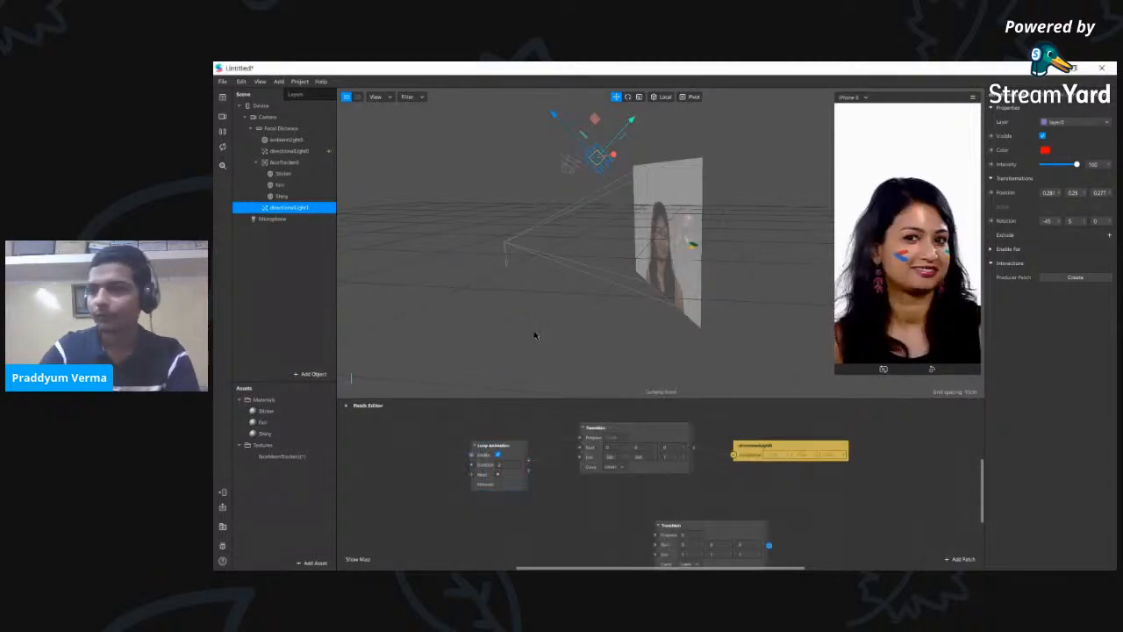
left_click_drag(725, 527, 648, 500)
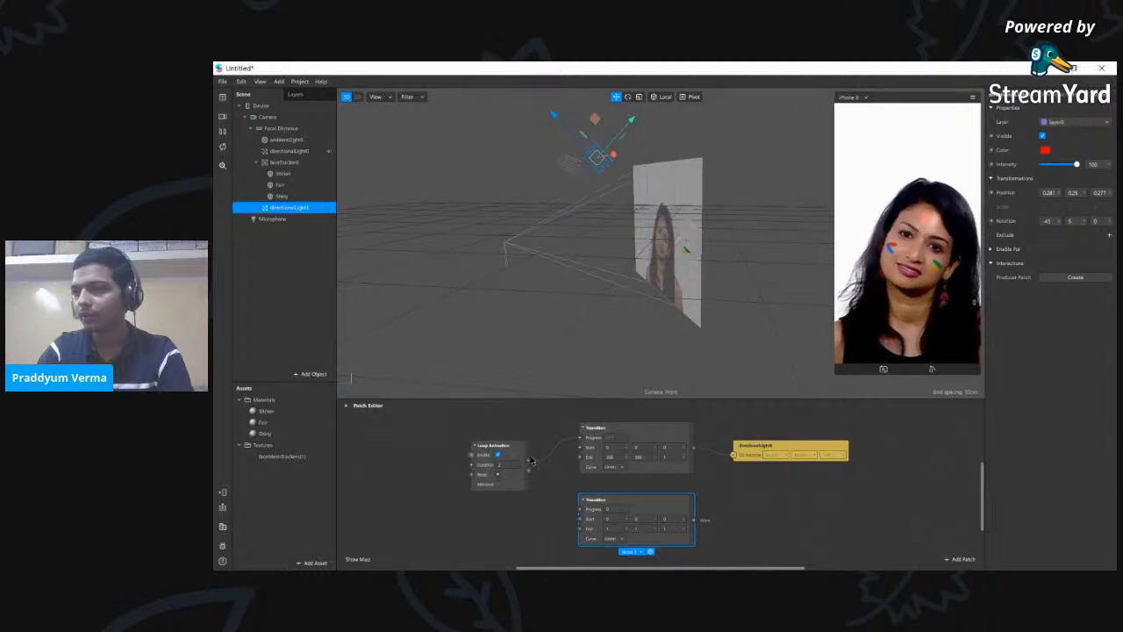
left_click_drag(529, 460, 554, 462)
left_click_drag(580, 514, 581, 510)
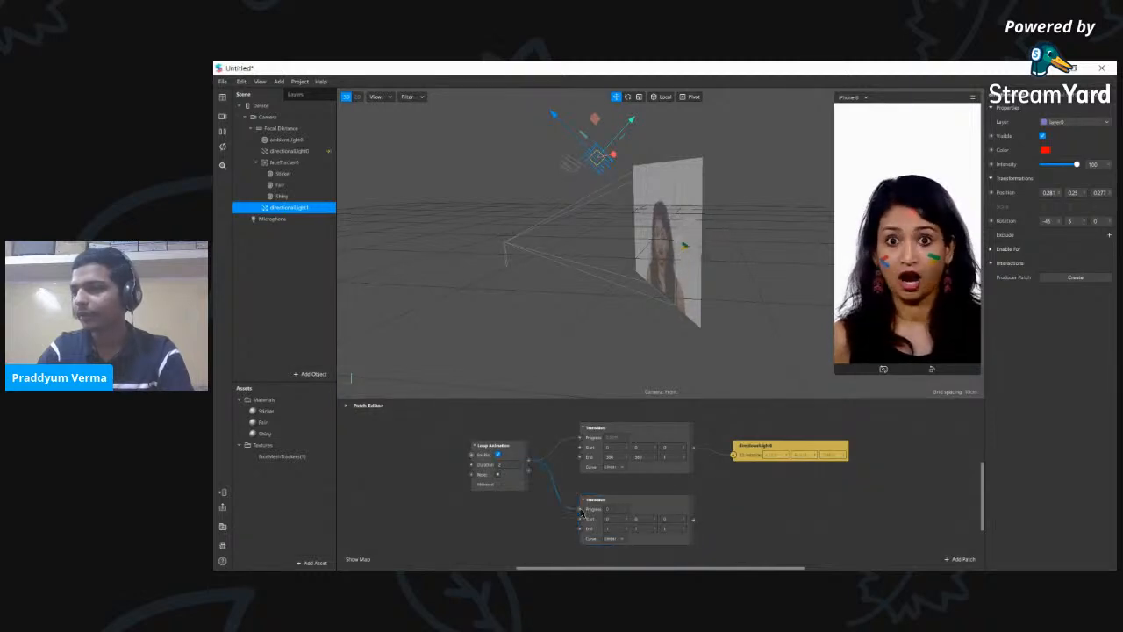
- Drive directionalLight1's Rotation from the new Transition, then open the Shiny material's settings
left_click(992, 222)
left_click_drag(764, 498, 837, 510)
left_click_drag(693, 520, 743, 518)
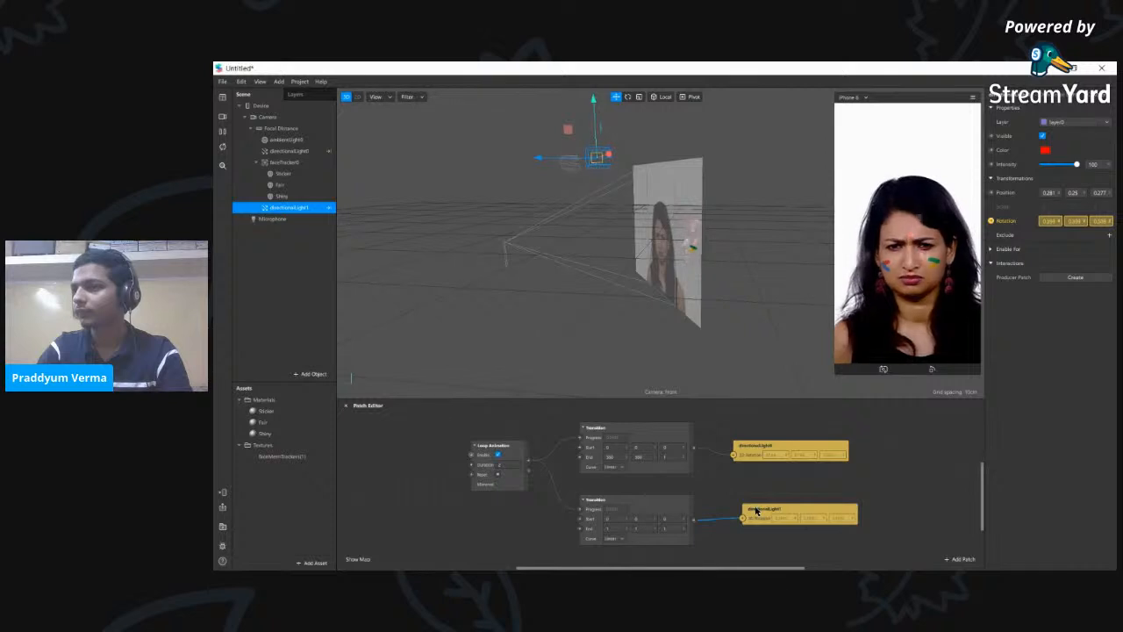
left_click(617, 529)
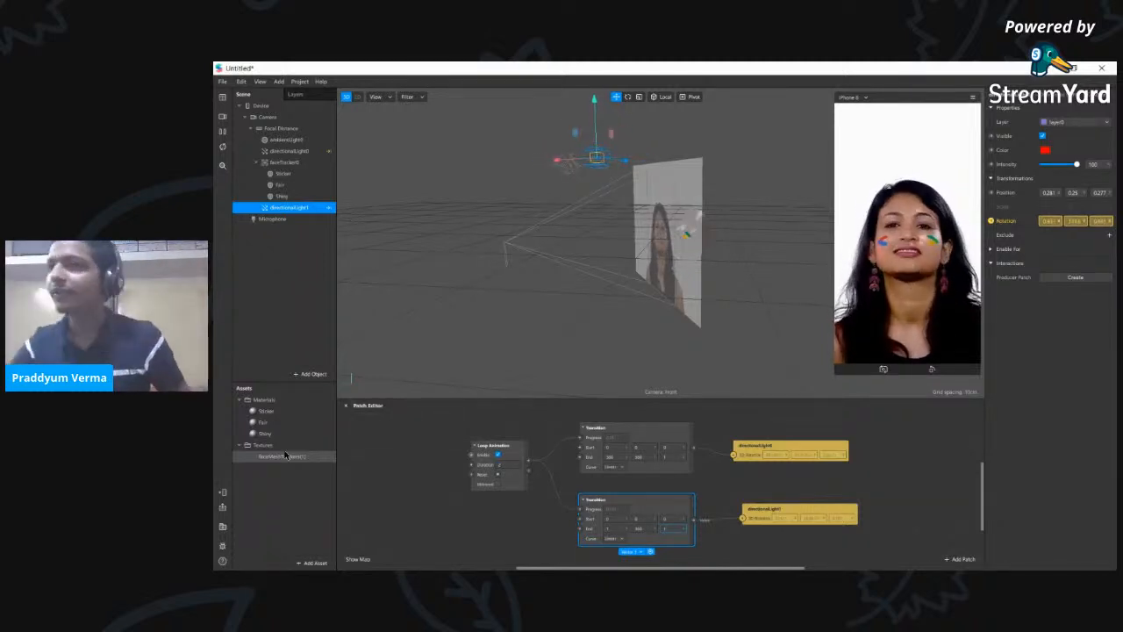
left_click(282, 196)
left_click(265, 434)
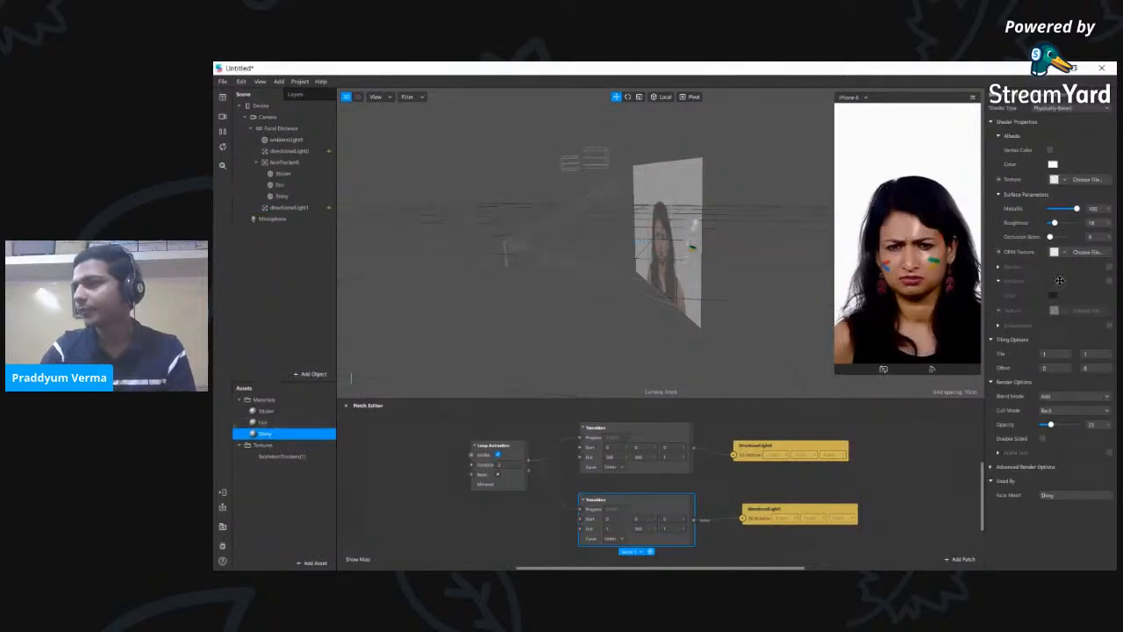
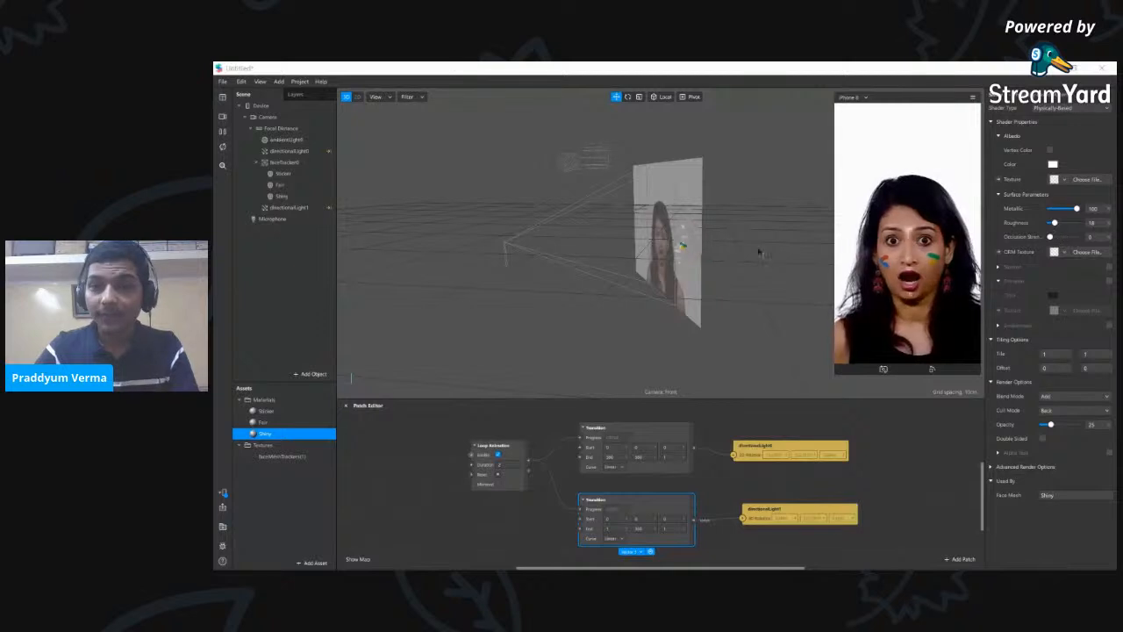
- Send the face-paint effect to Instagram Camera on the connected phone through Send to App
key("alt+Tab")
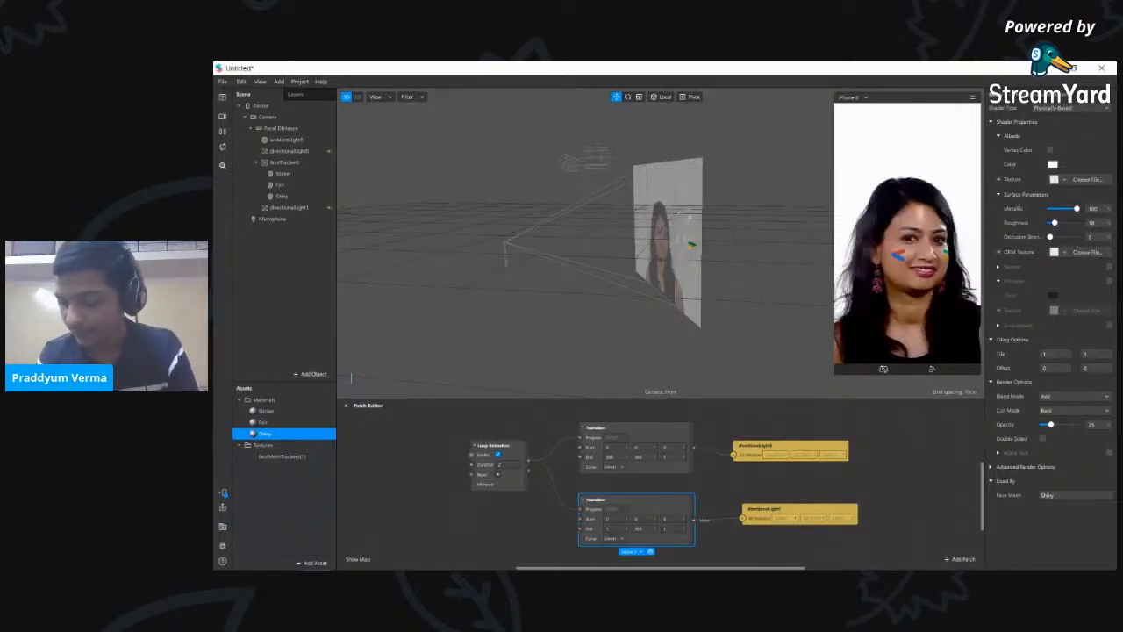
left_click(224, 494)
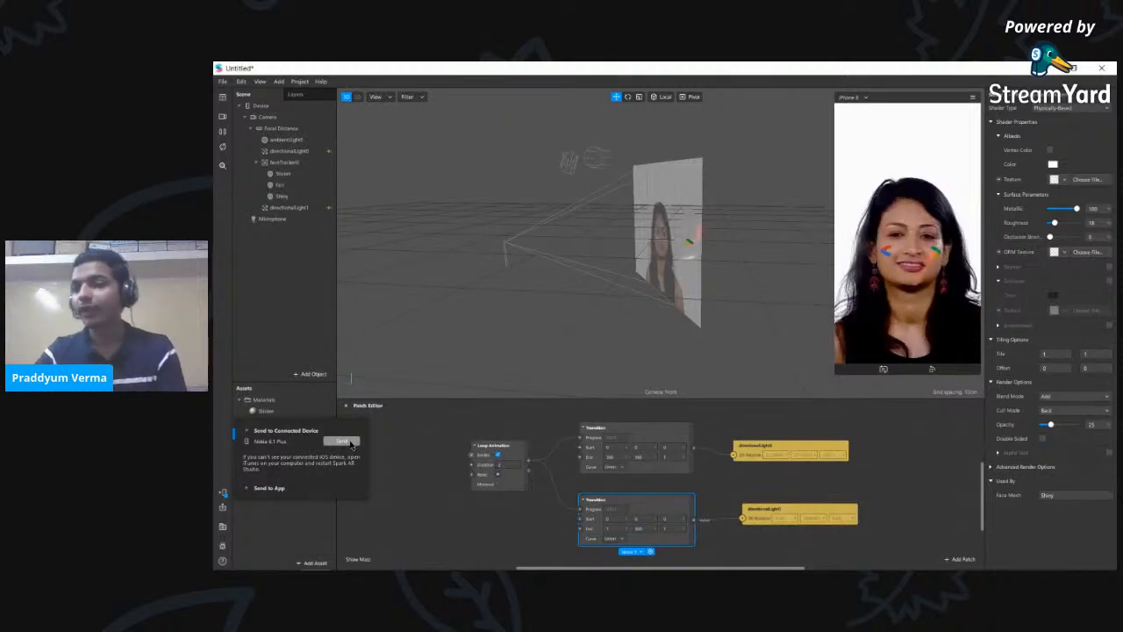
left_click(247, 493)
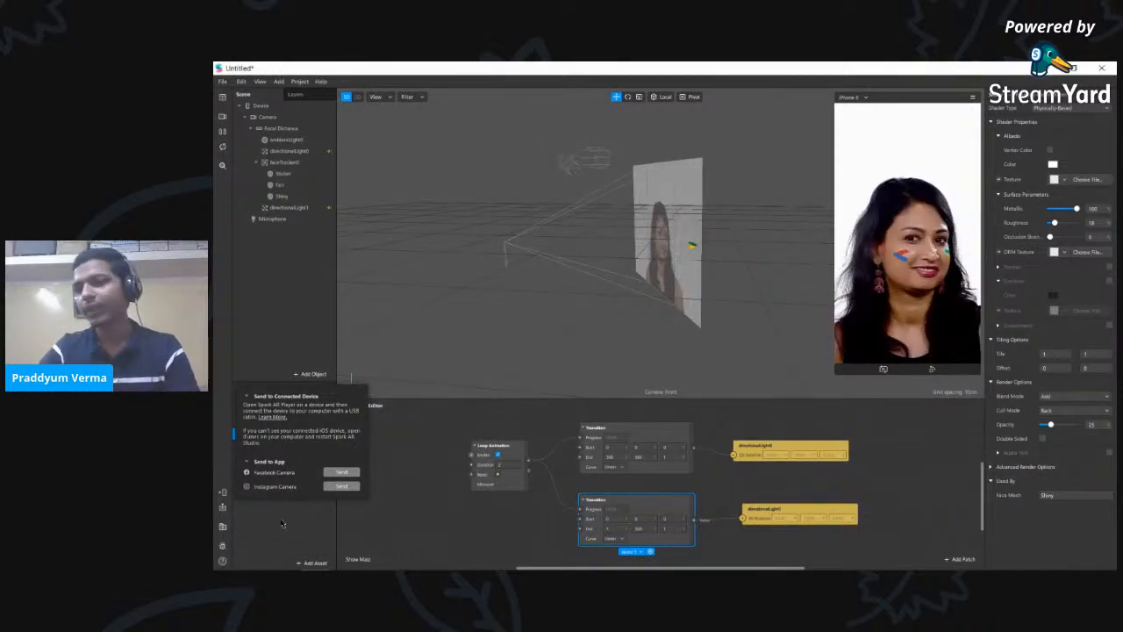
left_click(339, 486)
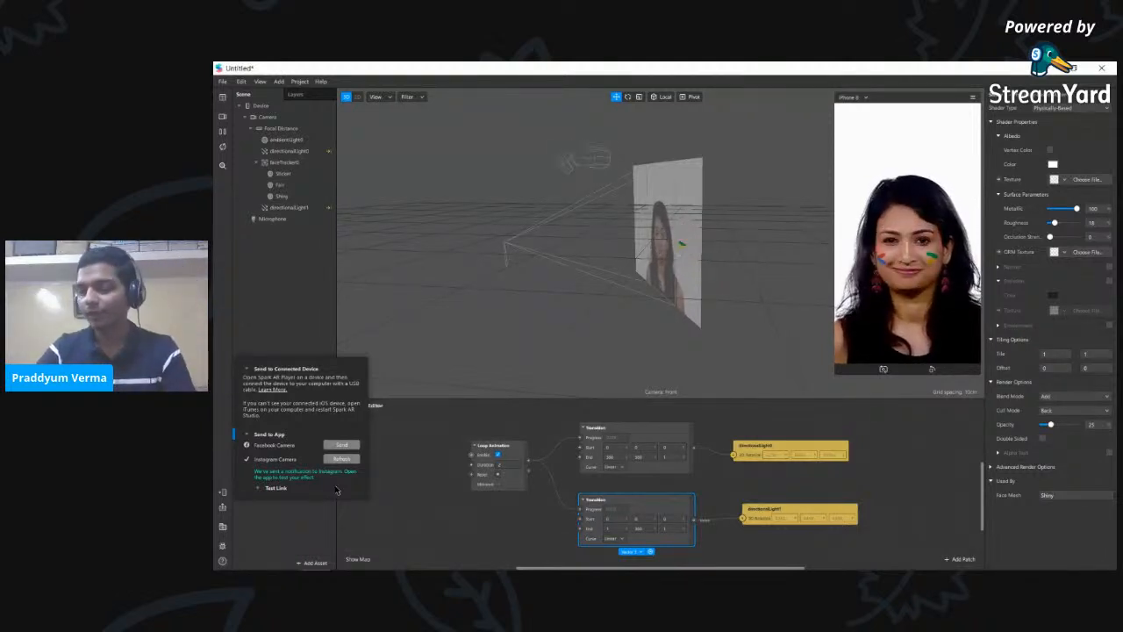
left_click(303, 519)
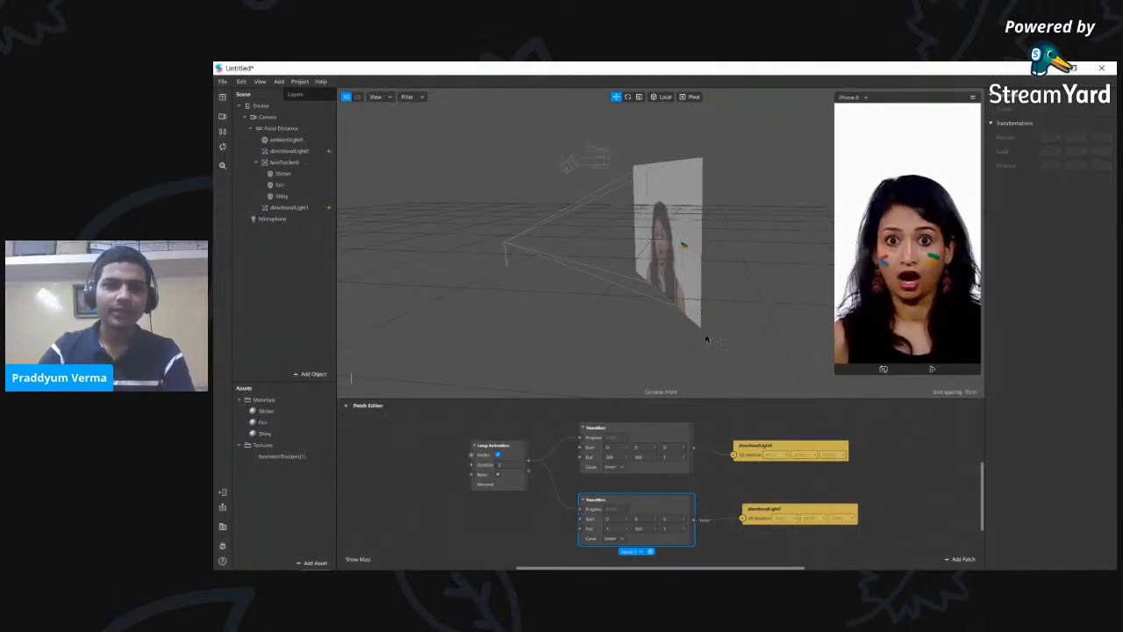
left_click(223, 509)
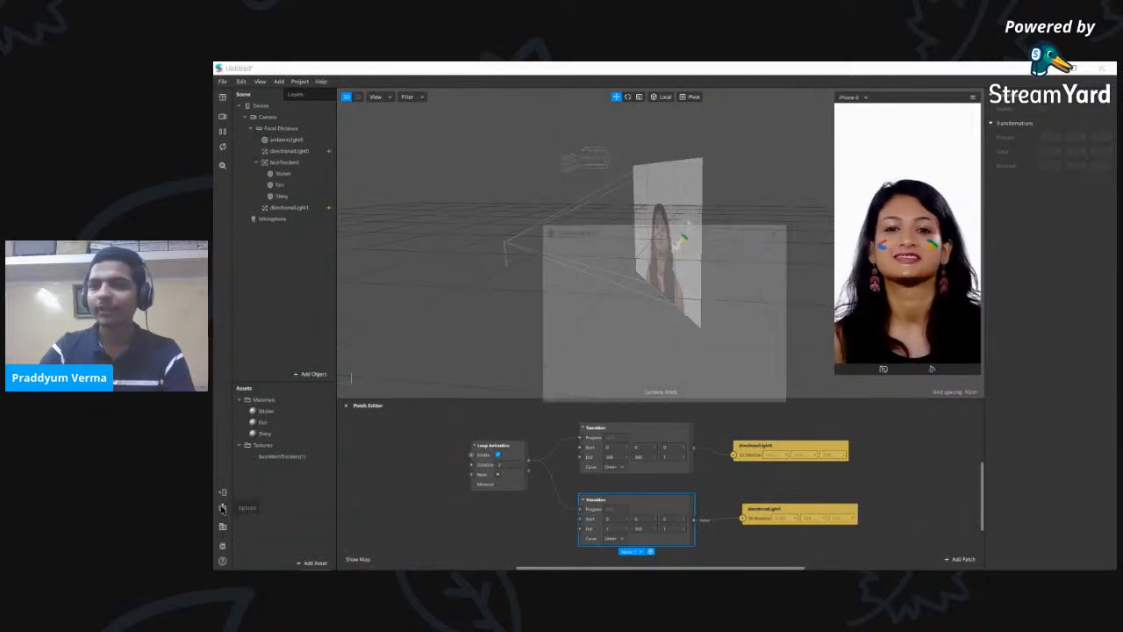
- Show the per-platform file size details and switch the upload option to Update existing effect
left_click_drag(626, 237, 514, 200)
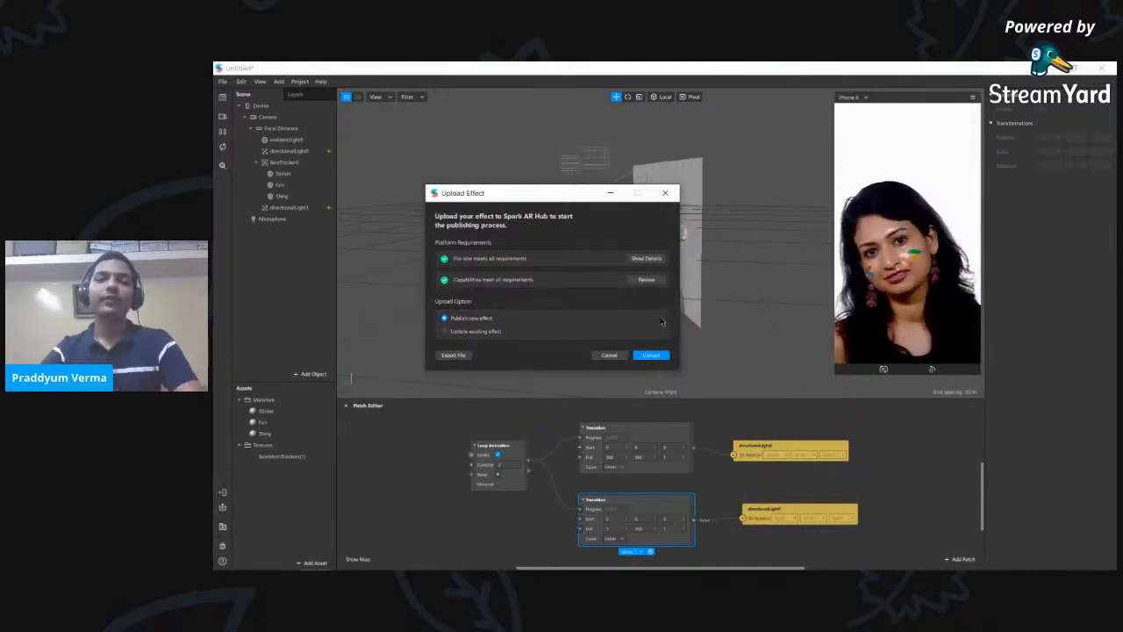
left_click(646, 258)
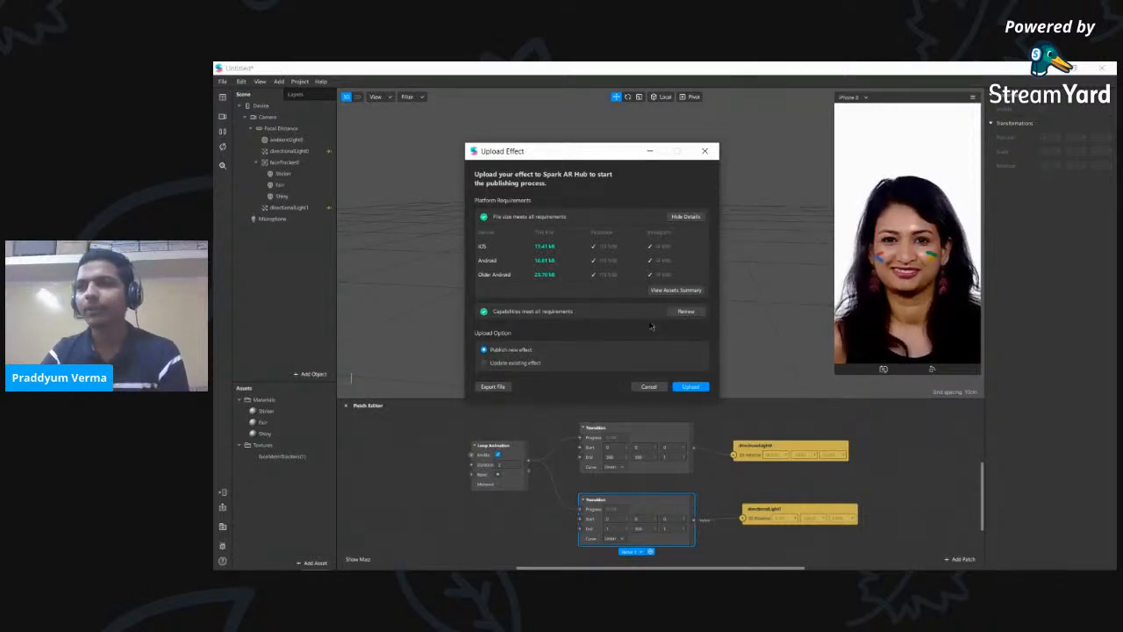
left_click_drag(563, 155, 554, 129)
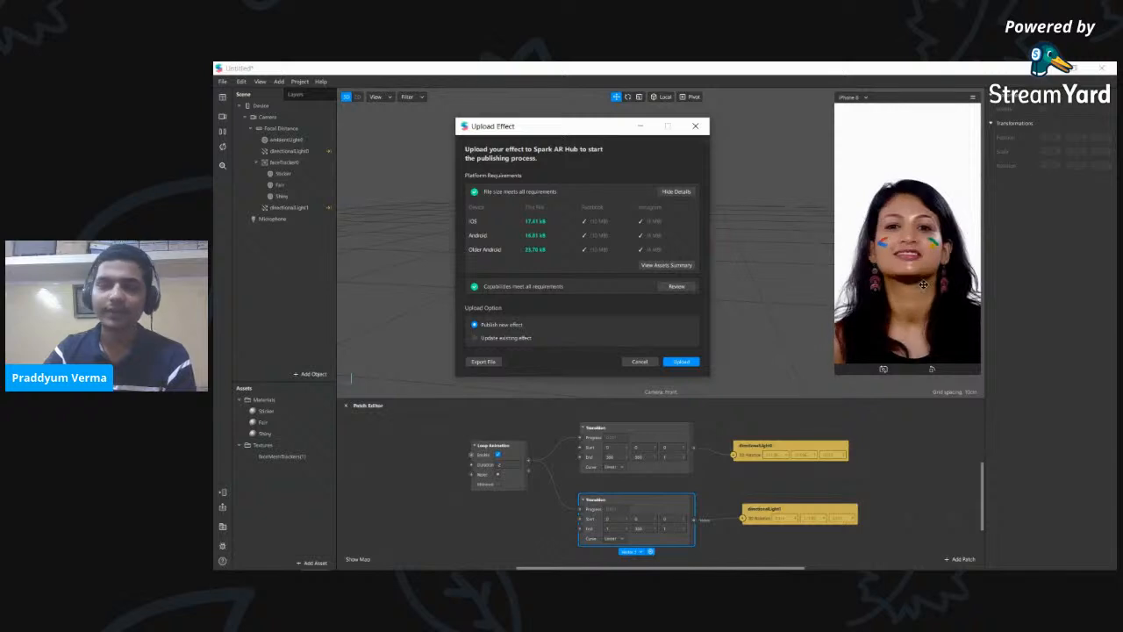
left_click(486, 338)
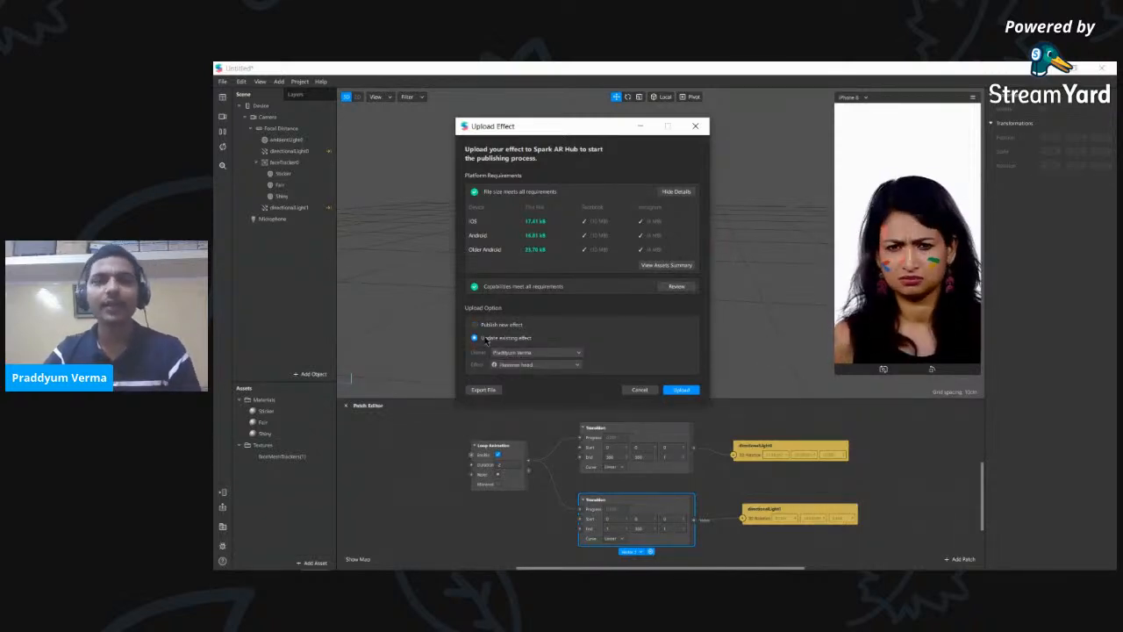
- Keep Hammer head as the effect to update and upload it to Spark AR Hub
left_click(527, 364)
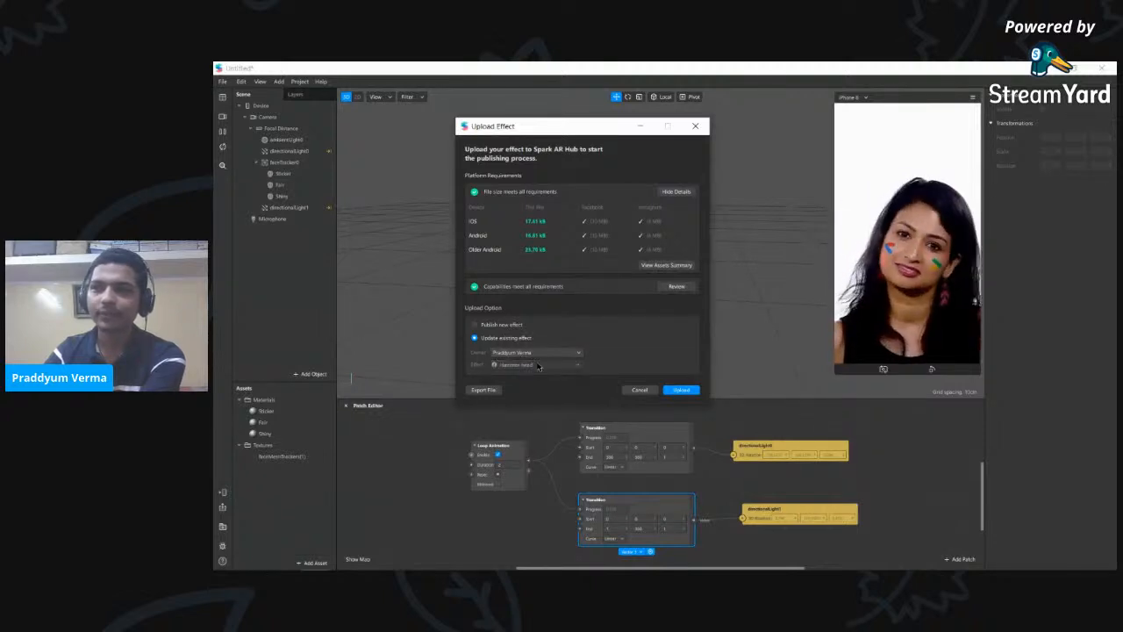
left_click(613, 341)
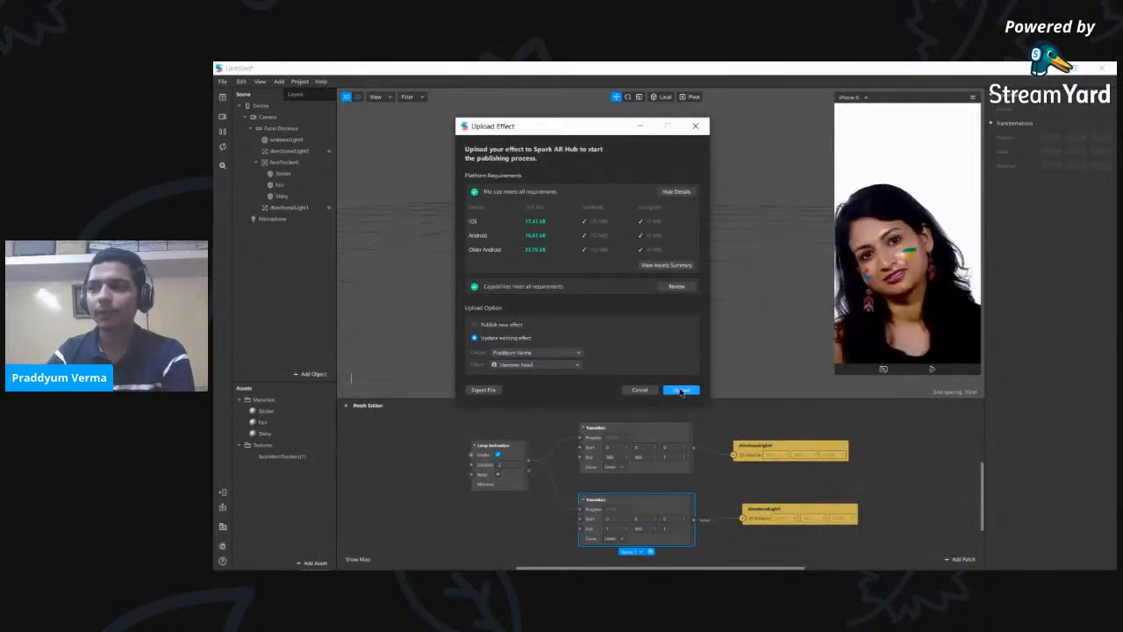
left_click(682, 391)
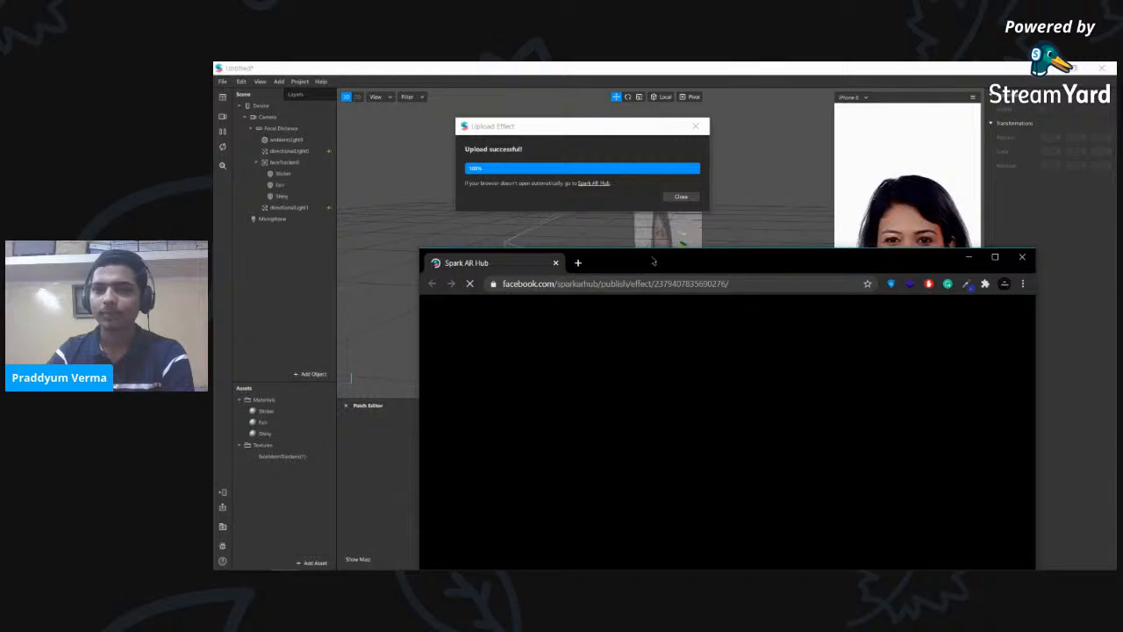
- Maximize the browser to view Hammer head's Spark AR Hub page, marked In review
left_click_drag(653, 262, 653, 60)
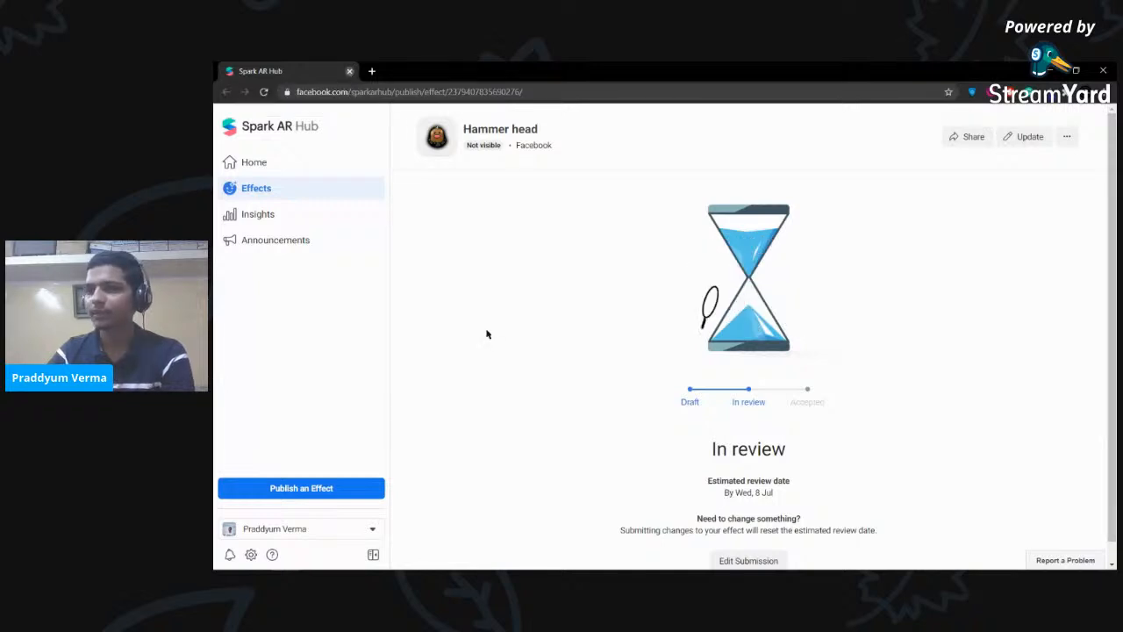
- Close the Hammer head review page, returning to the studio's Upload successful dialog
key("alt+Tab")
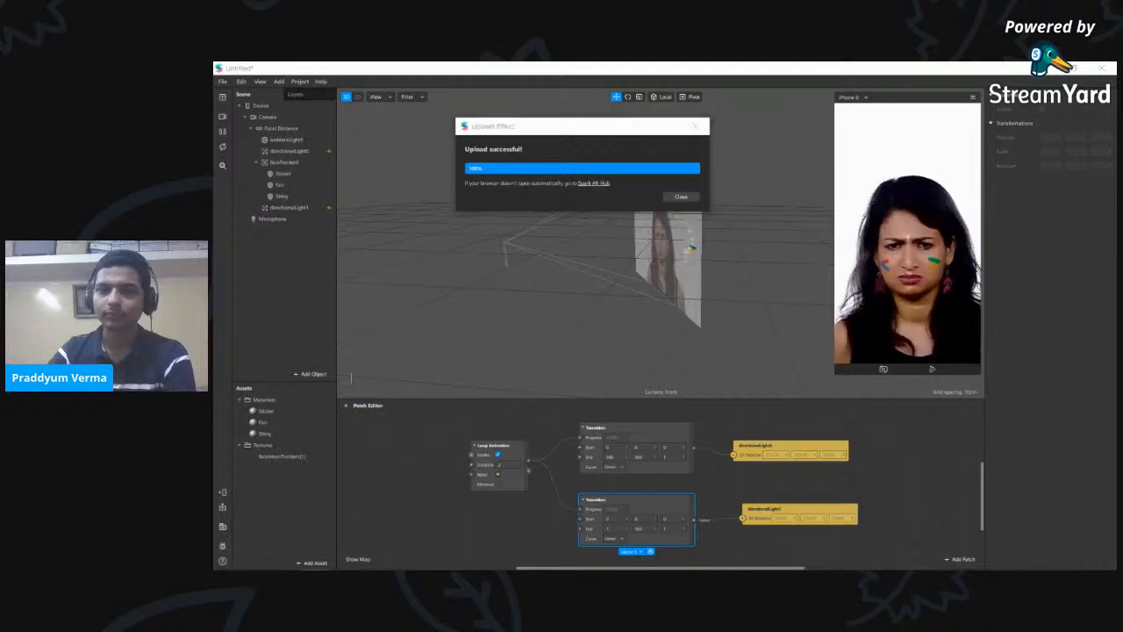
left_click_drag(215, 368, 758, 65)
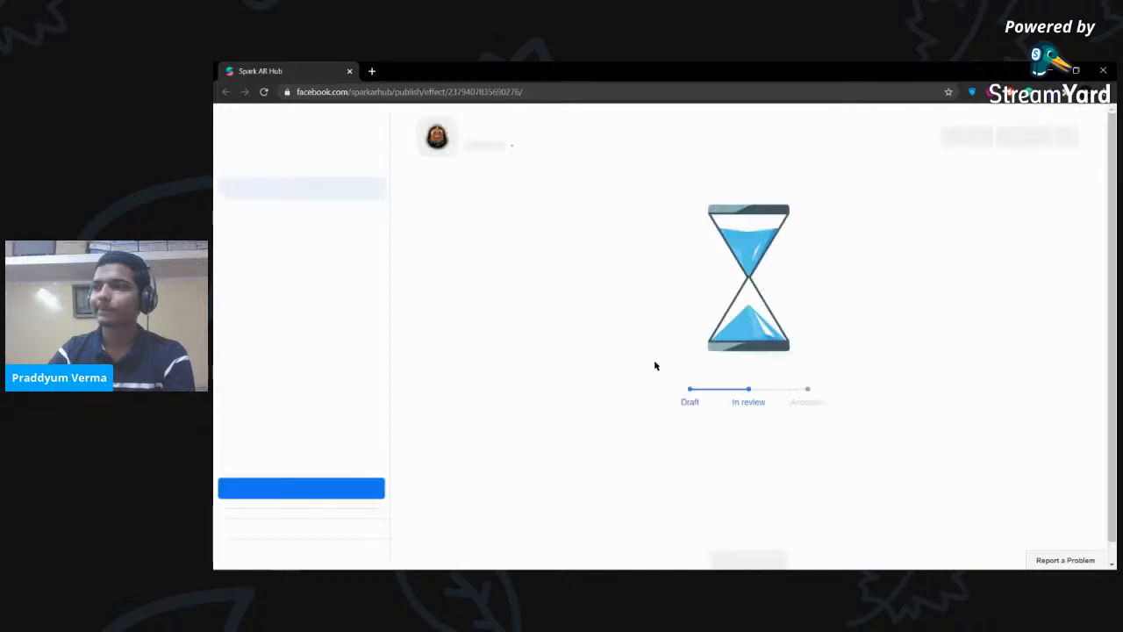
left_click(349, 71)
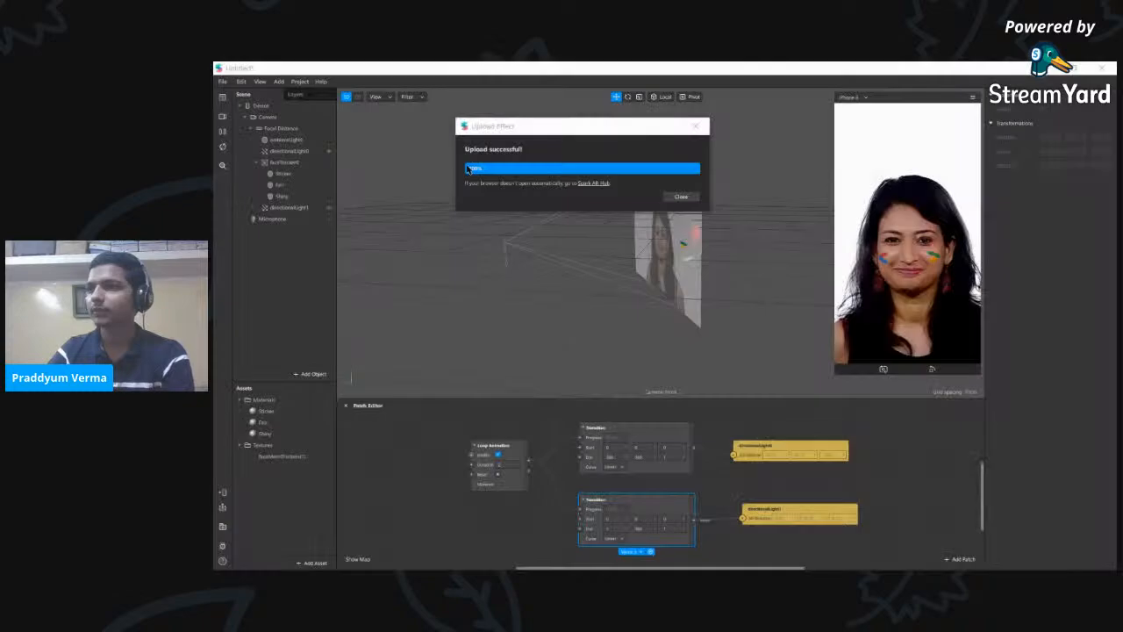
- Dismiss the success message and upload the effect again with Publish new effect
left_click(681, 197)
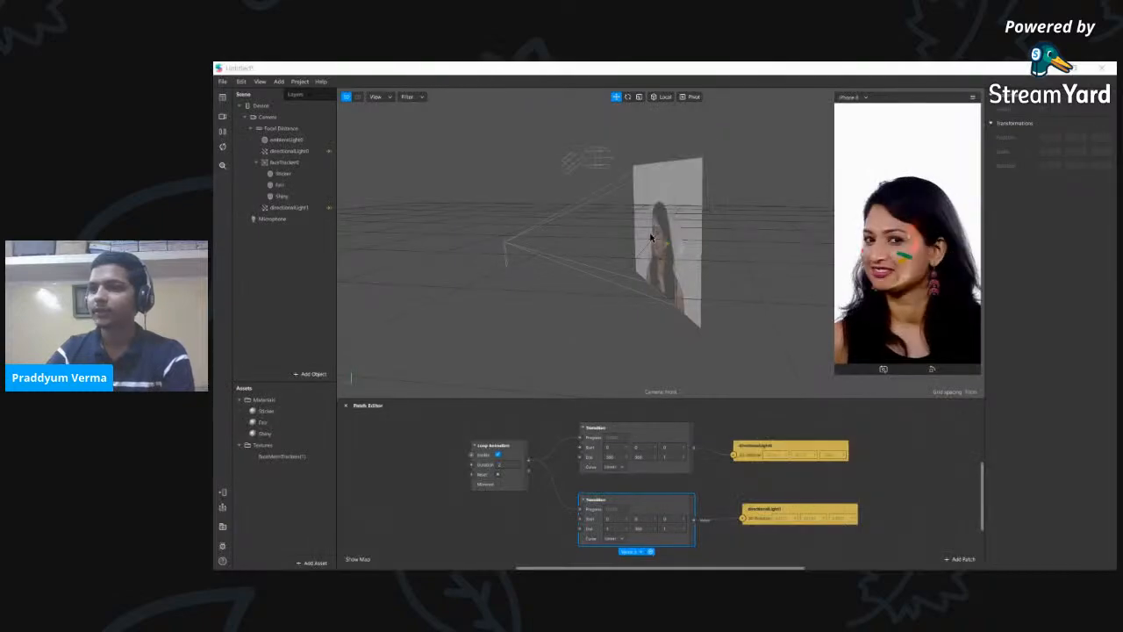
left_click(223, 508)
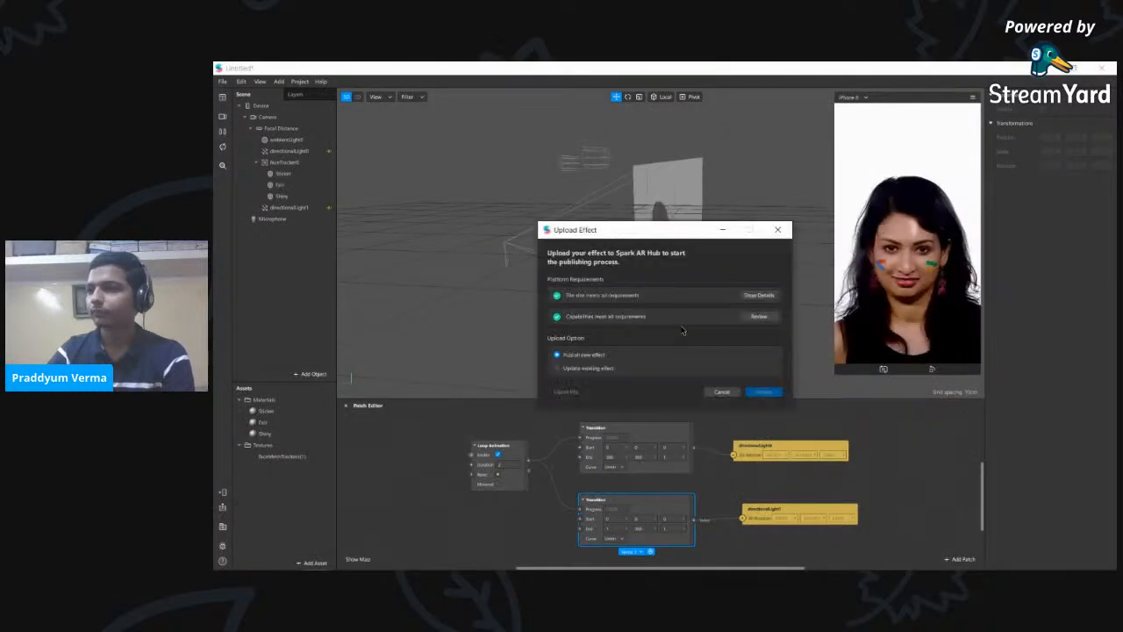
left_click(763, 392)
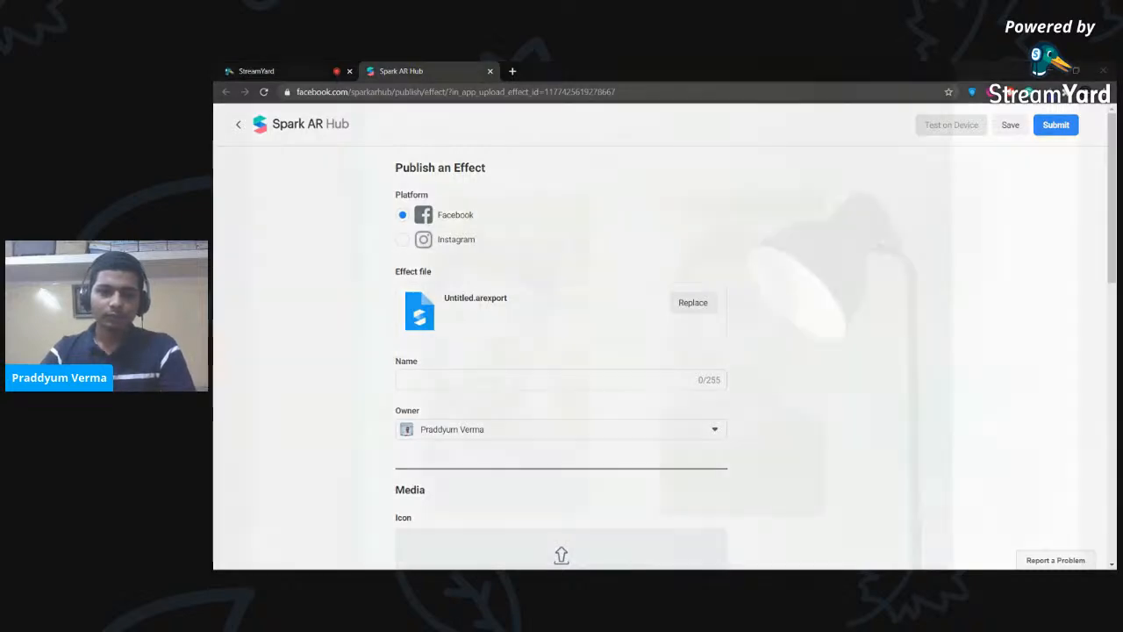
- Set Instagram as the publishing platform on the Publish an Effect form
key("alt+Tab")
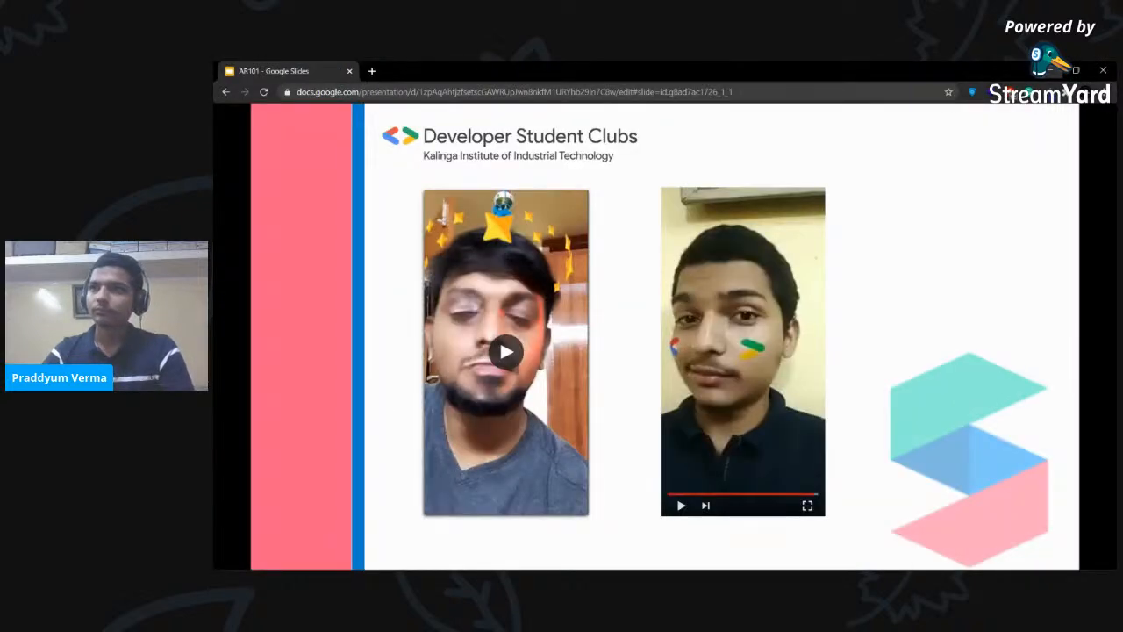
key("alt+Tab")
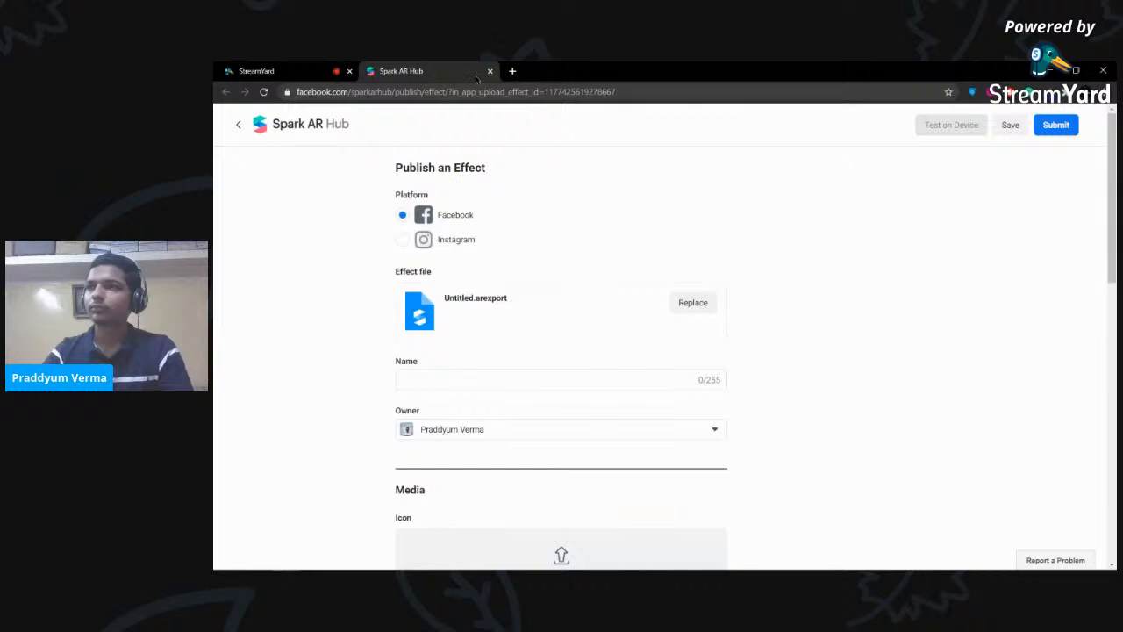
left_click_drag(279, 72, 254, 246)
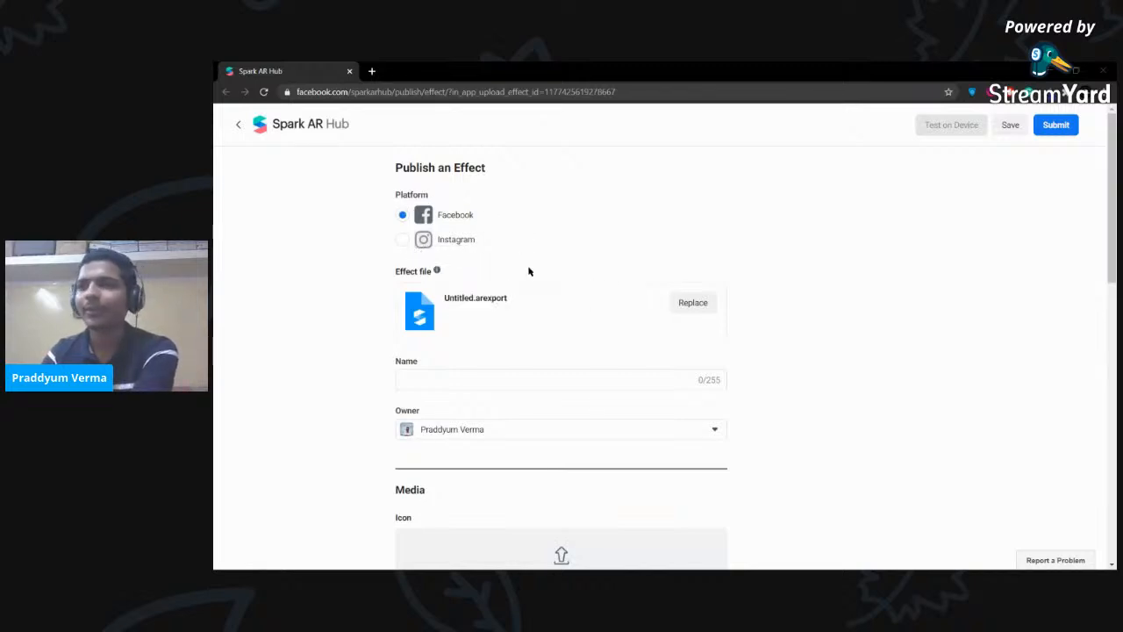
left_click(404, 245)
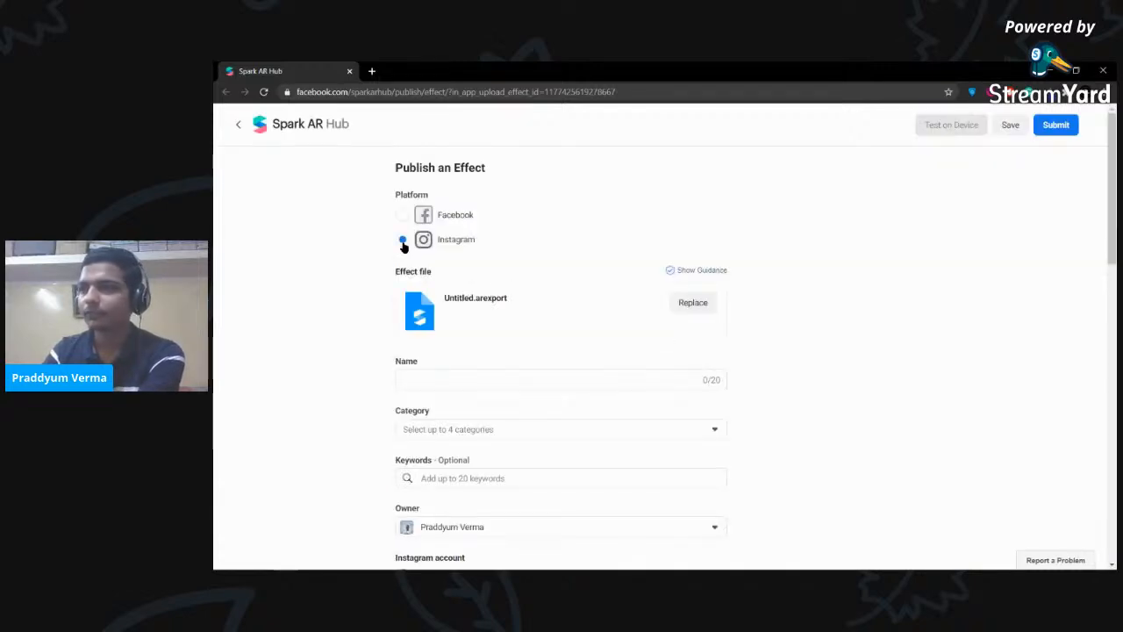
- Name the effect DSC KIIT STICKERS
scroll(601, 241, "down", 1)
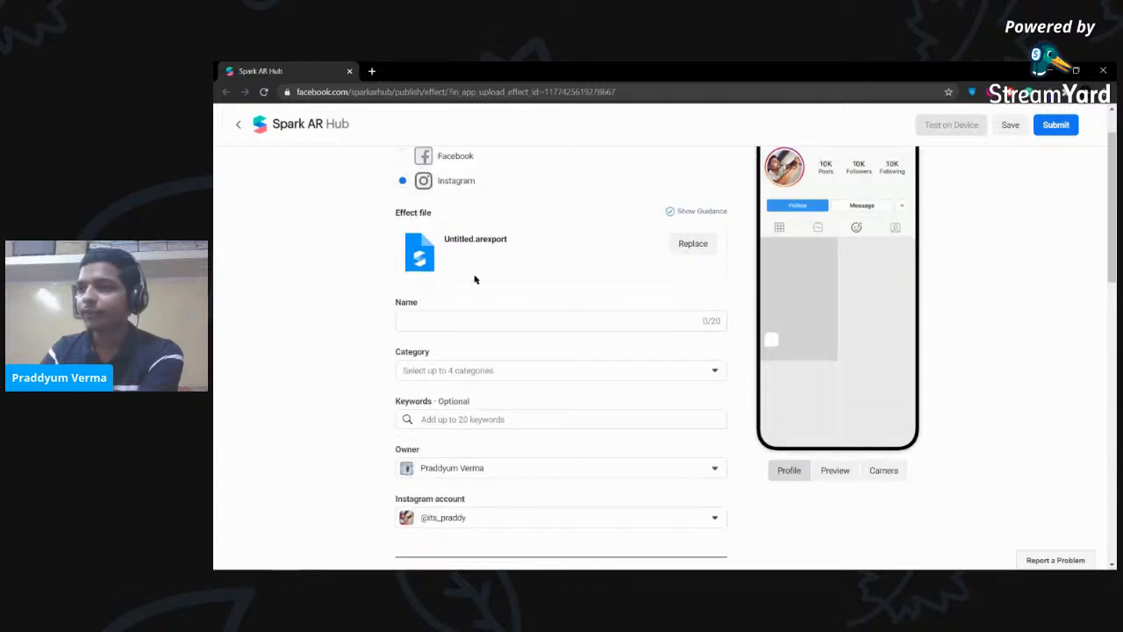
left_click(472, 319)
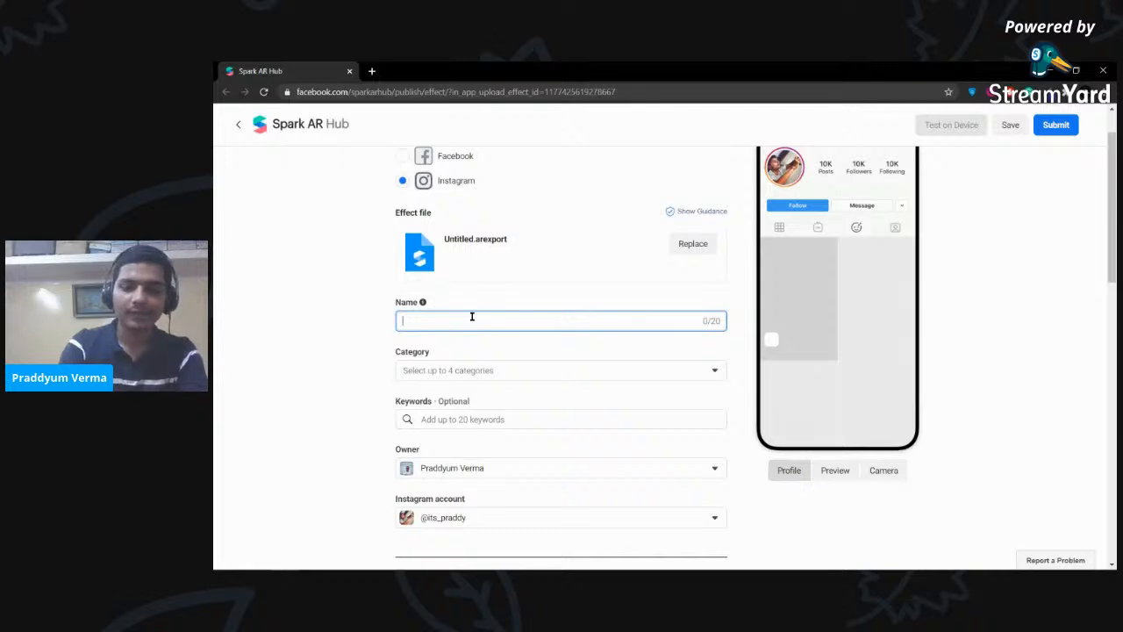
type("DSC KIIT STICKERS")
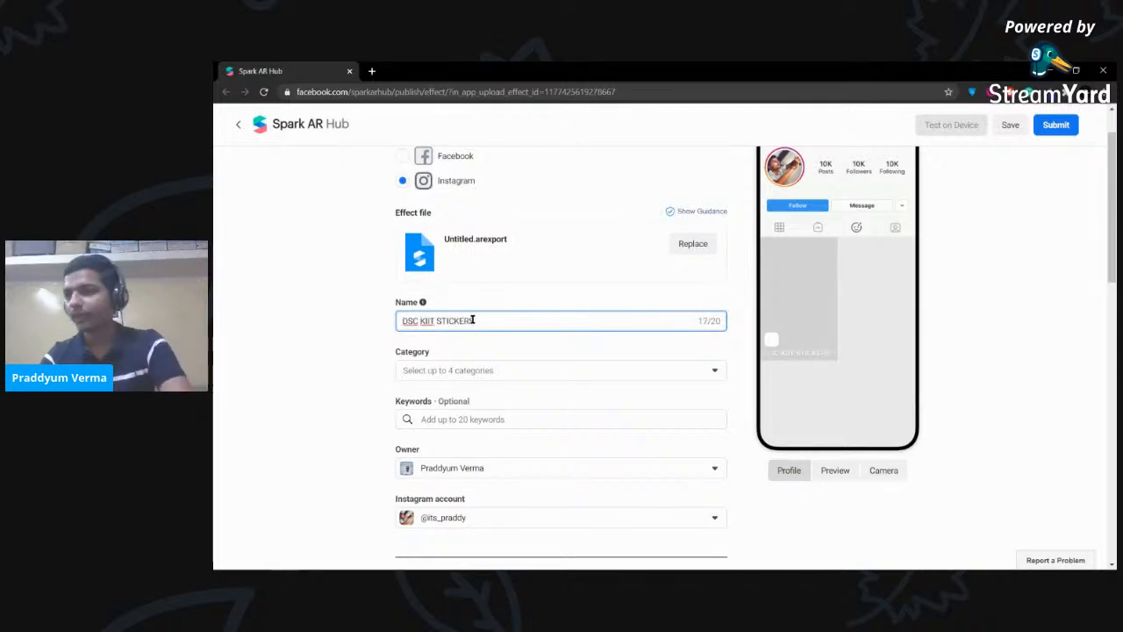
scroll(492, 308, "down", 1)
- Choose the categories Sci-fi and Fantasy, Selfies, Immersive and Appearance
left_click(550, 320)
left_click(551, 320)
scroll(483, 378, "down", 3)
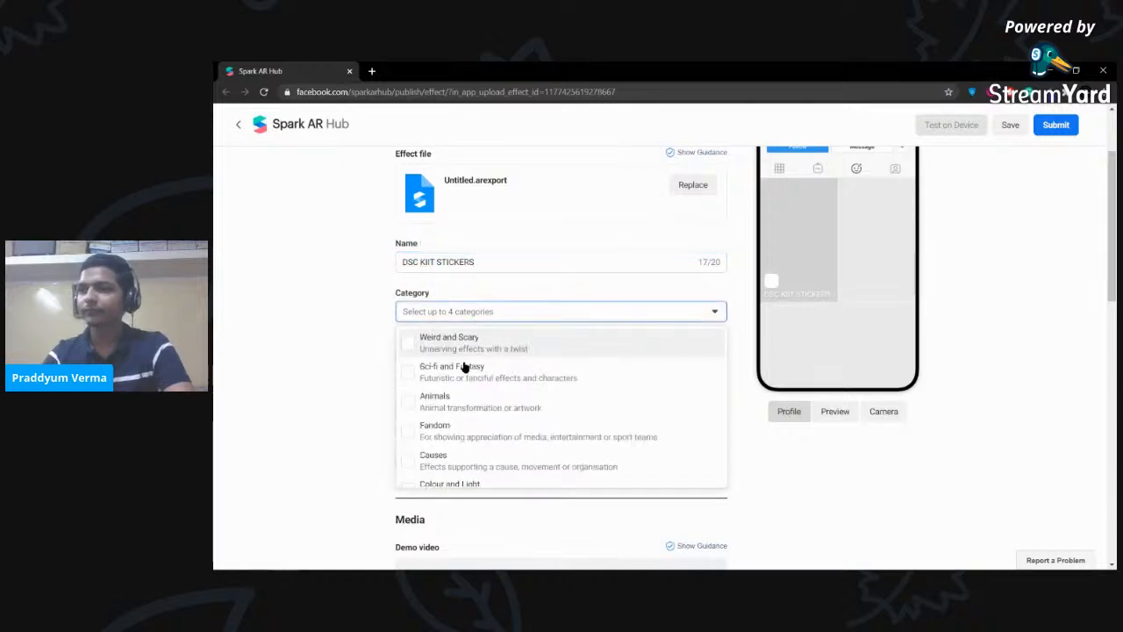
left_click(408, 375)
scroll(411, 428, "down", 1)
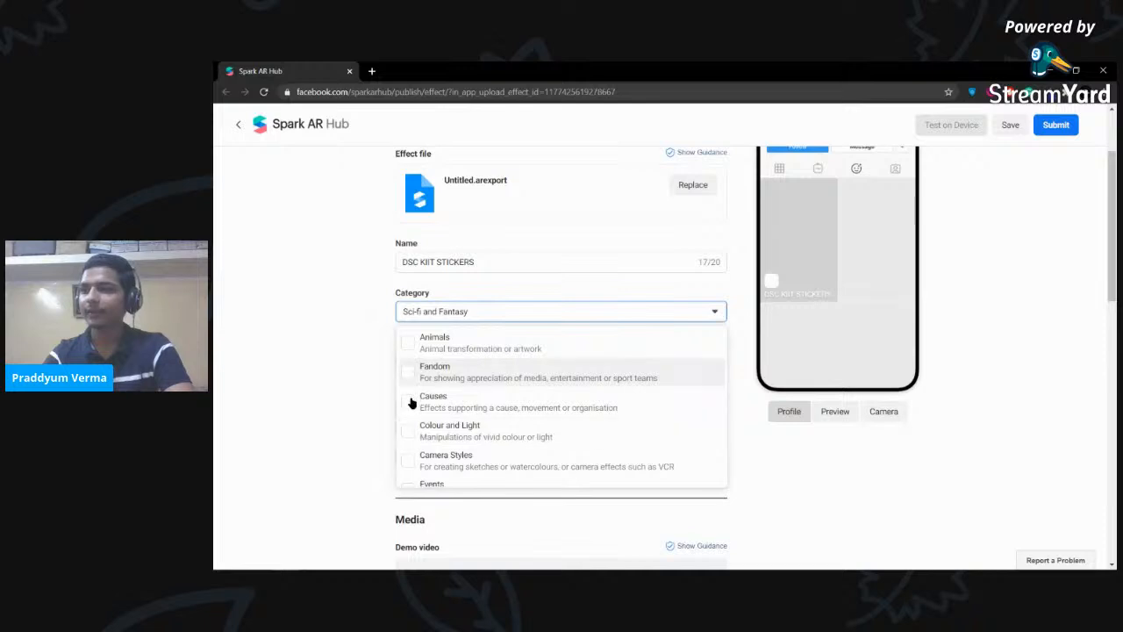
scroll(419, 415, "down", 3)
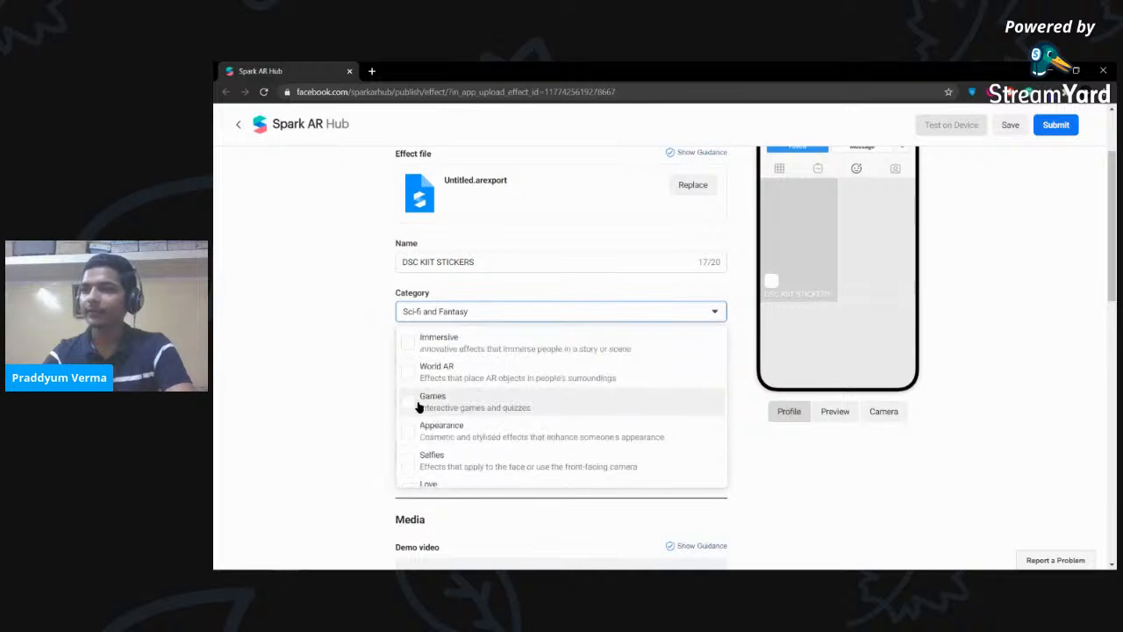
left_click(408, 461)
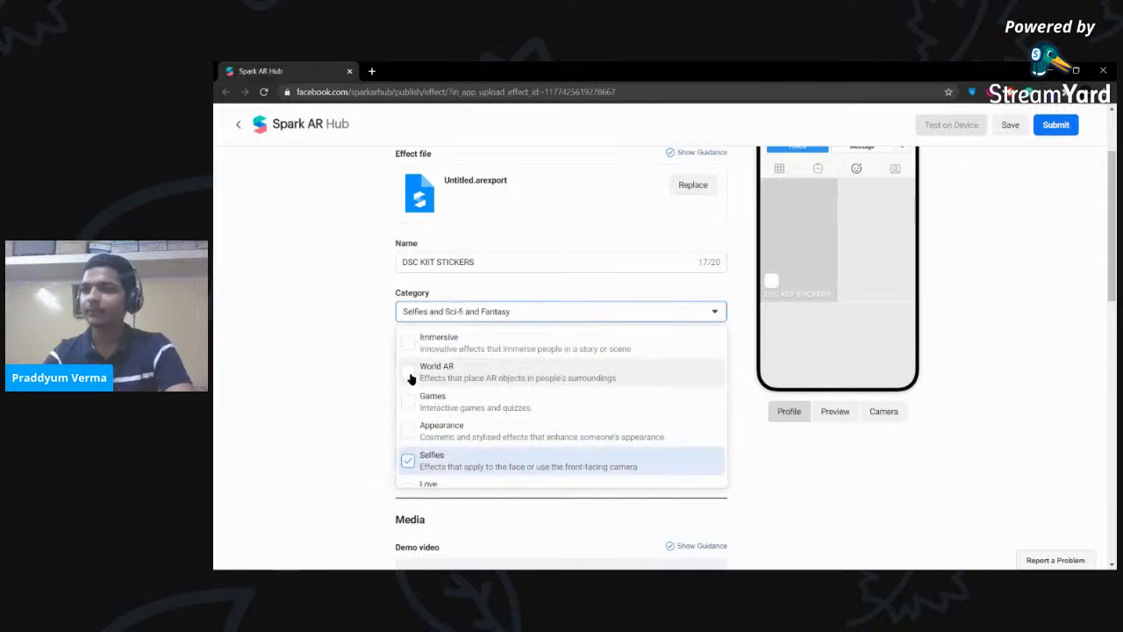
left_click(408, 342)
left_click(408, 435)
left_click(296, 279)
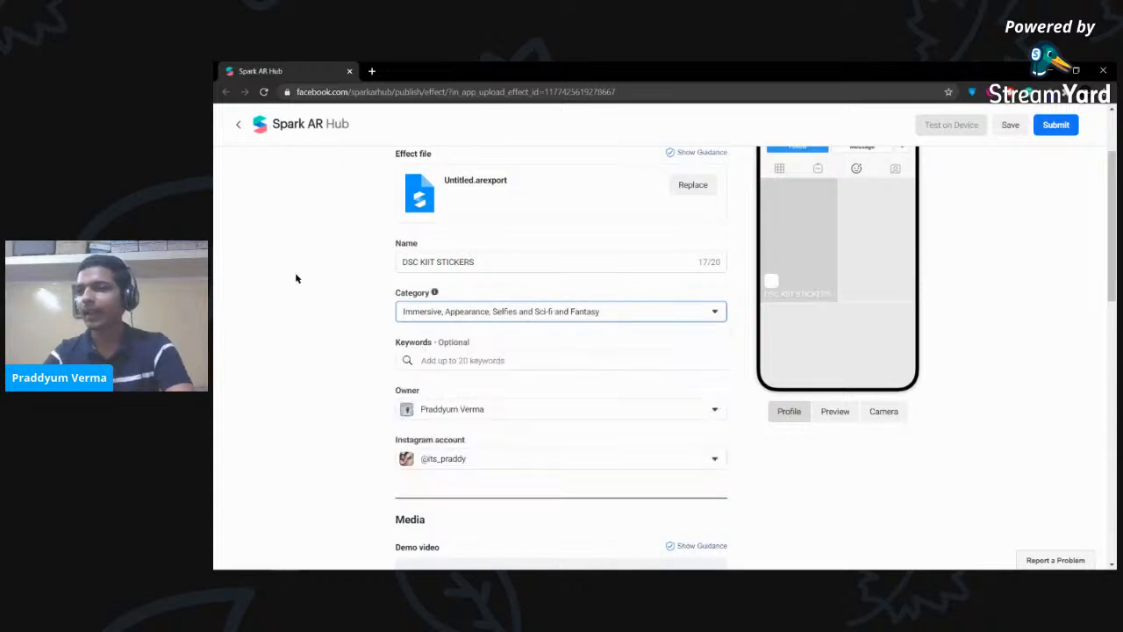
- Add the keywords dsc and dsc kiit, then return to the studio's upload message
scroll(475, 342, "down", 1)
left_click(495, 304)
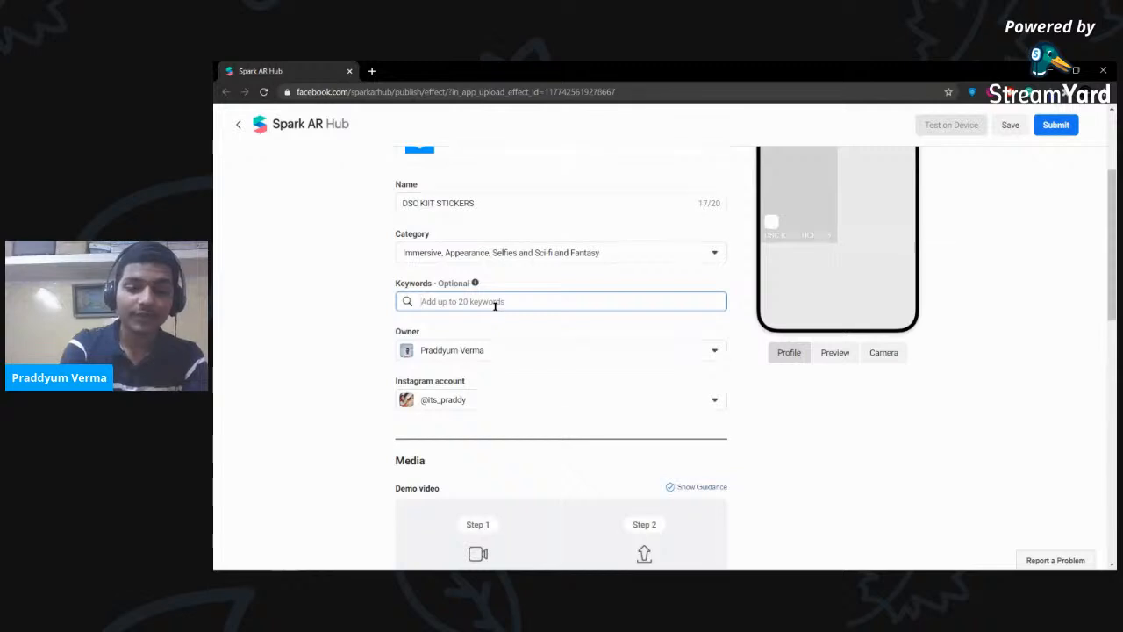
type("dsc")
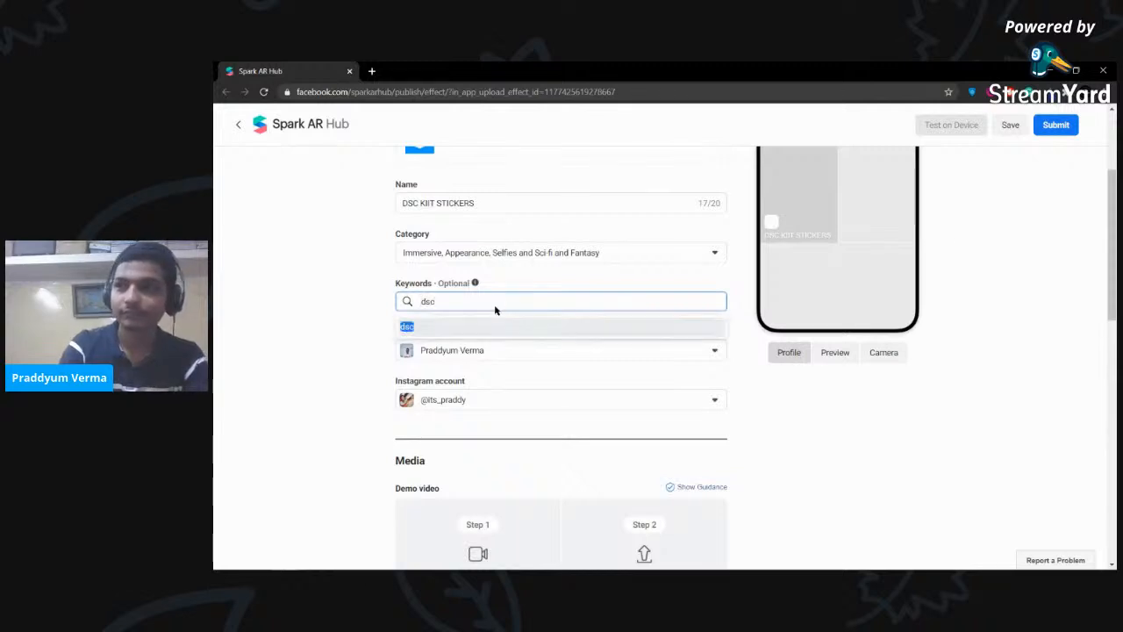
key("Return")
type("ds")
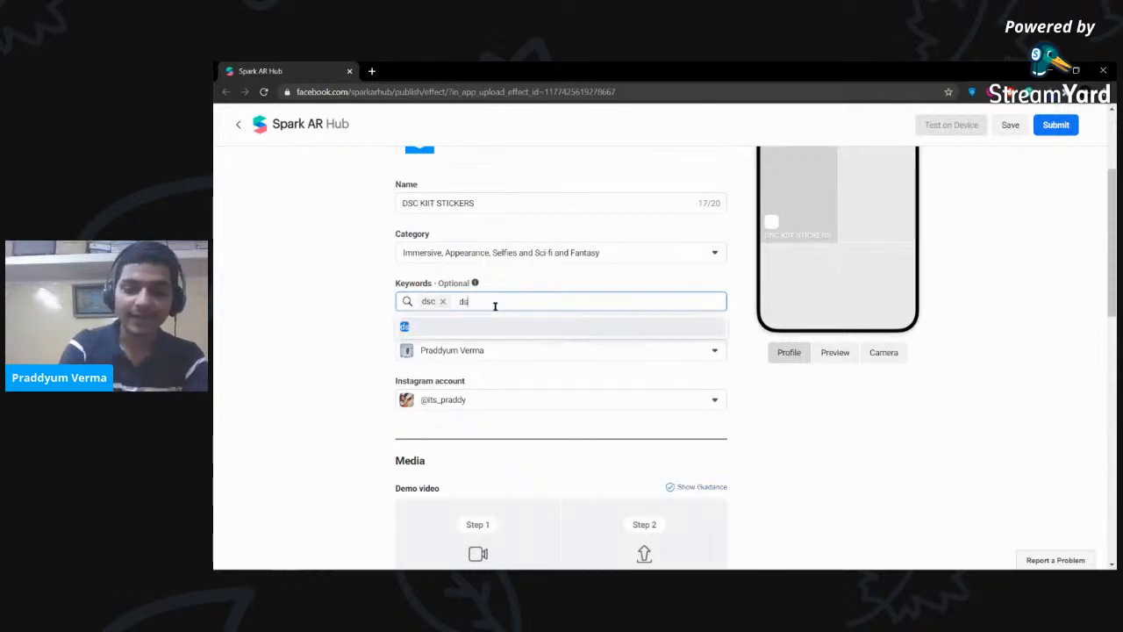
type("c kiit")
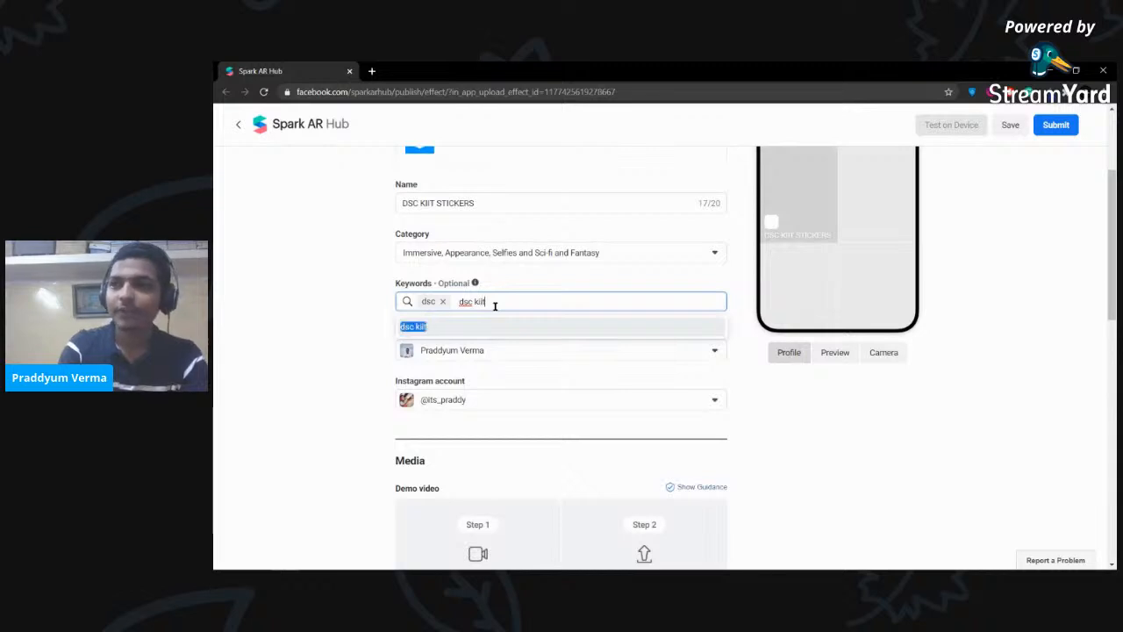
key("Return")
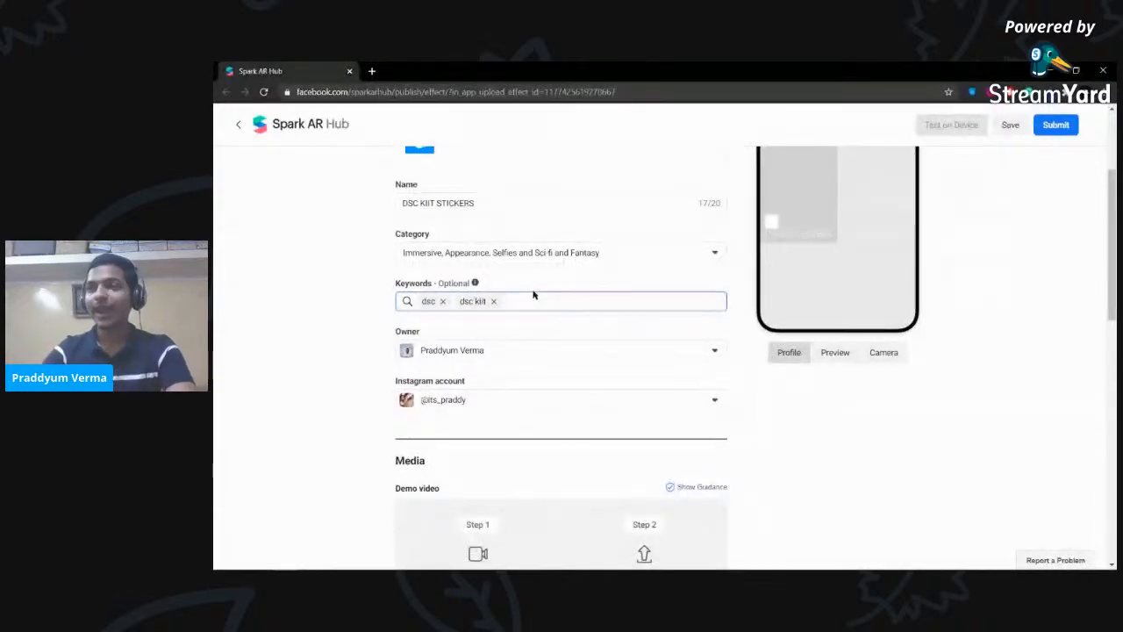
scroll(587, 342, "down", 3)
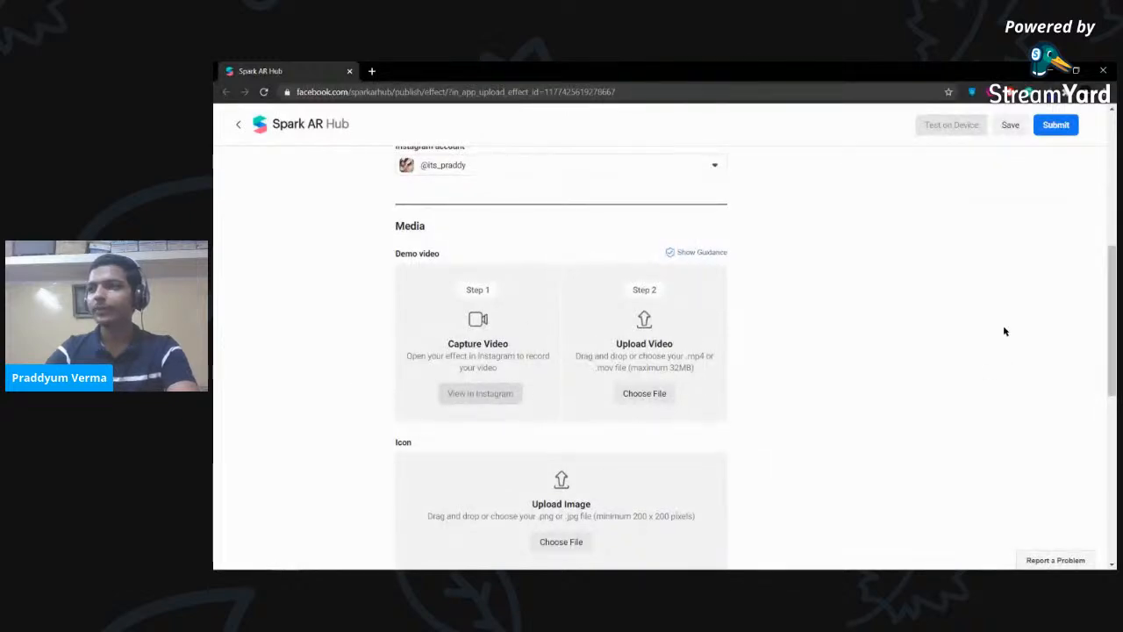
scroll(1003, 328, "up", 5)
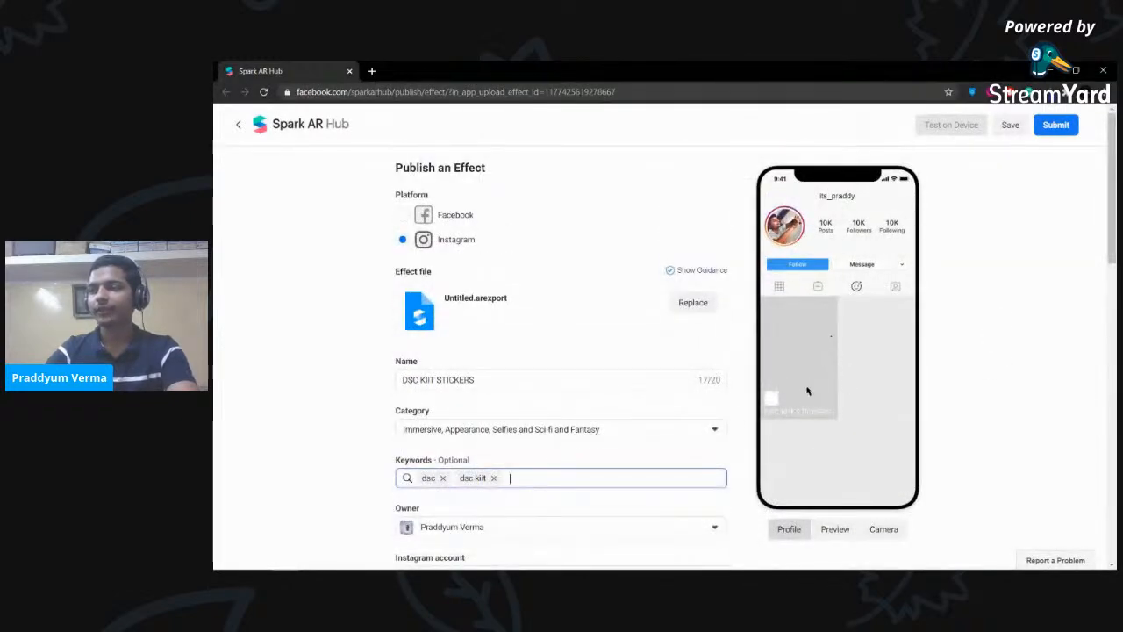
scroll(702, 368, "down", 7)
scroll(689, 306, "up", 1)
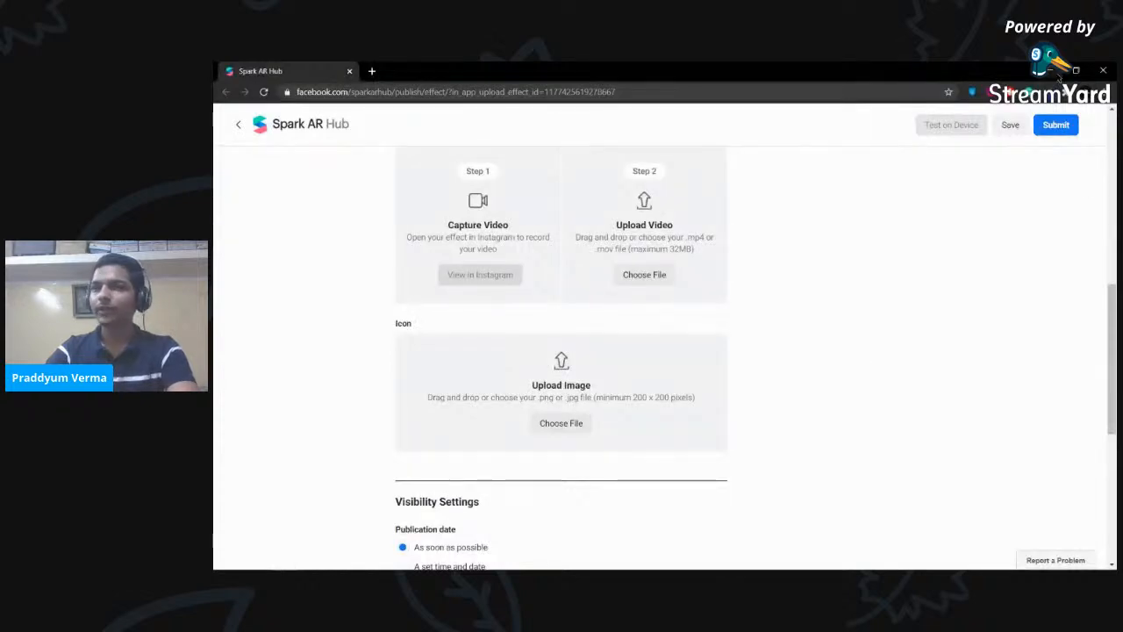
left_click(1051, 71)
left_click(763, 300)
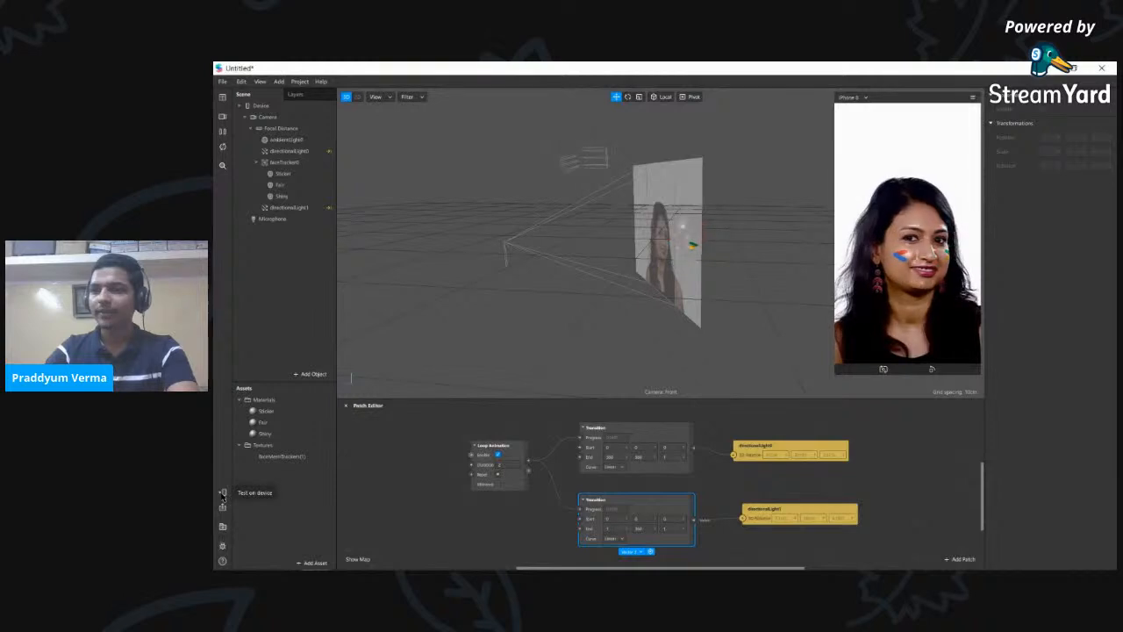
- Close Spark AR Studio and bring the Spark AR Hub publishing form back
left_click(222, 526)
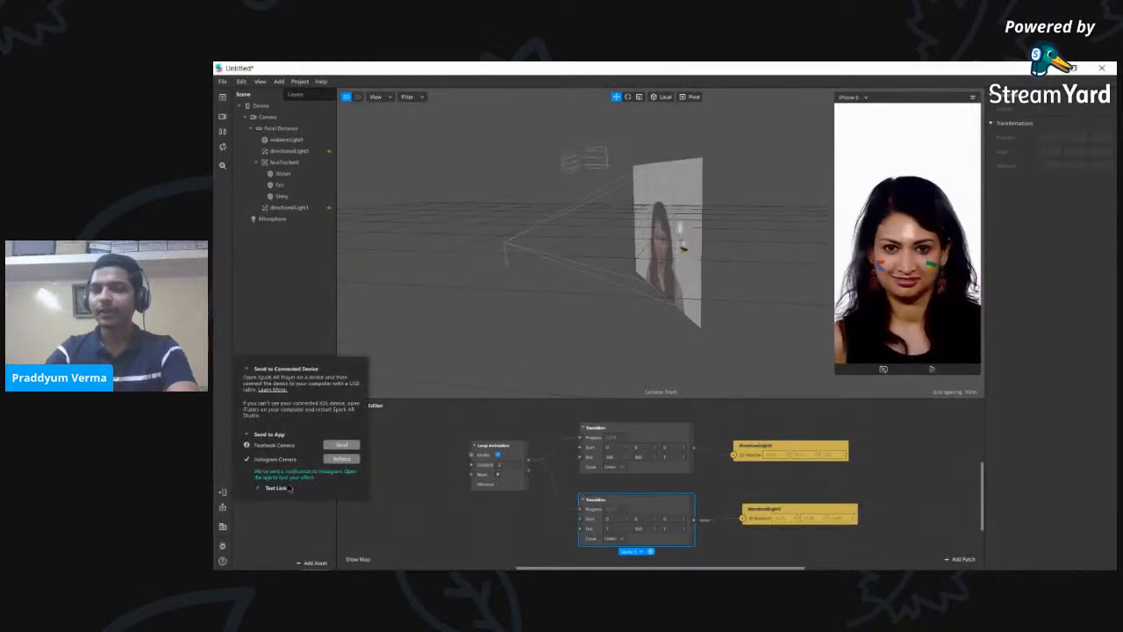
left_click(293, 535)
left_click(1105, 67)
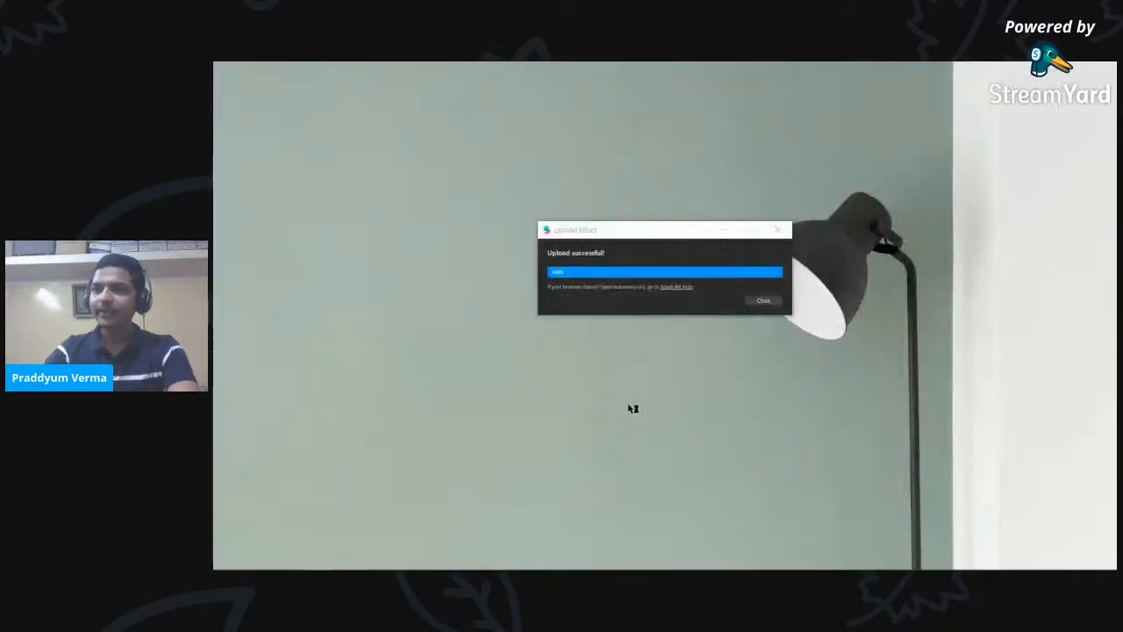
mouse_move(256, 562)
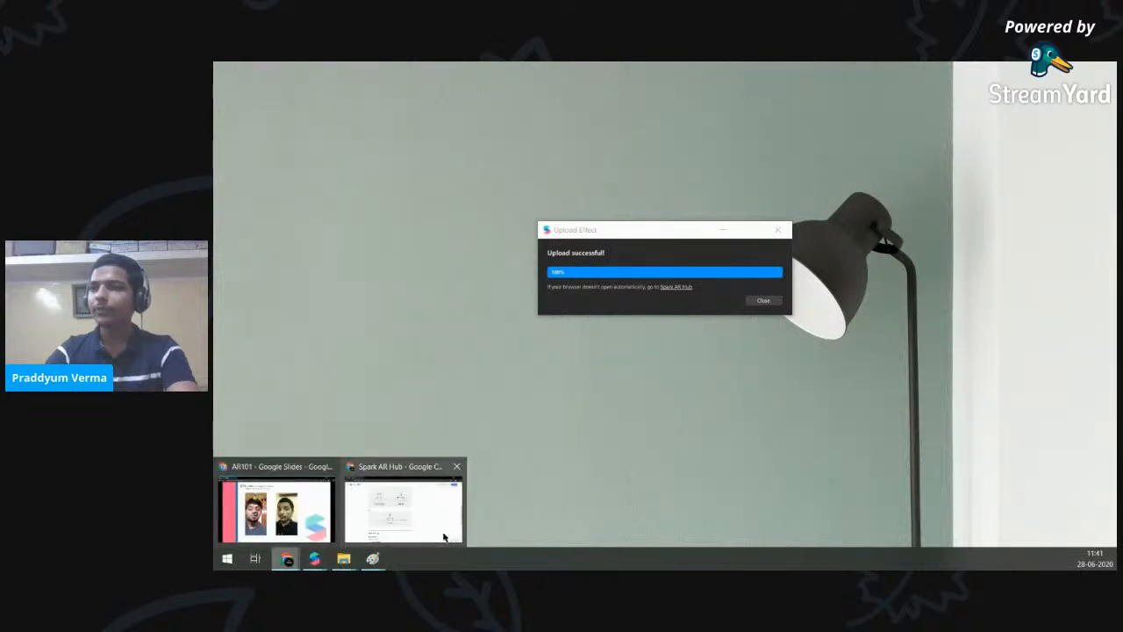
left_click(444, 535)
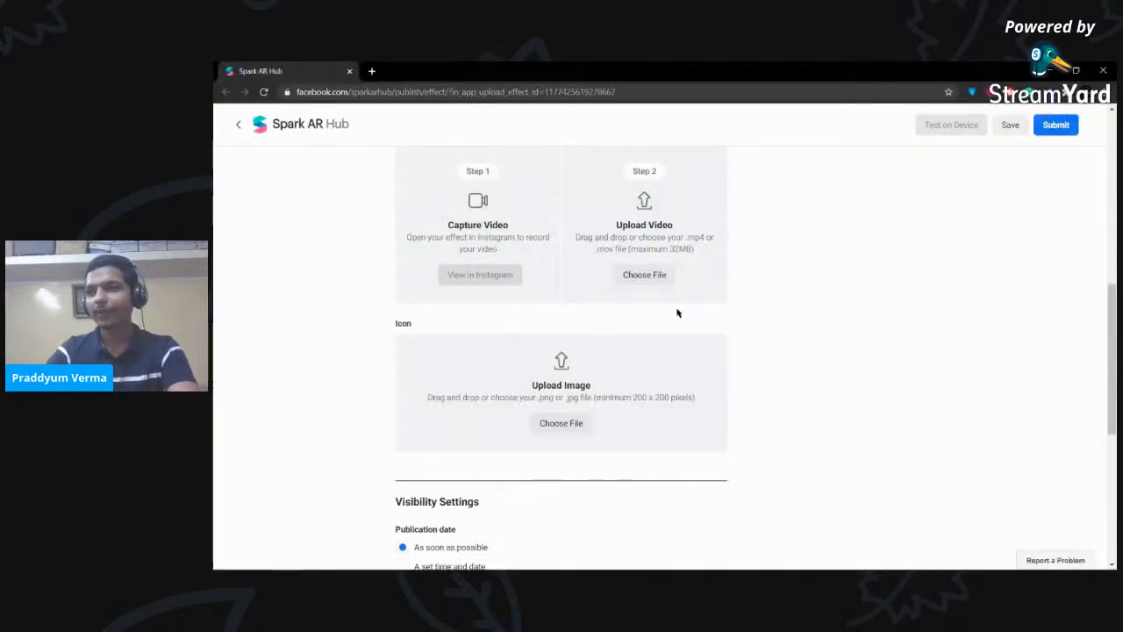
- Upload the 2020-06-27 WhatsApp video from Downloads as the effect's demo video
scroll(839, 314, "up", 1)
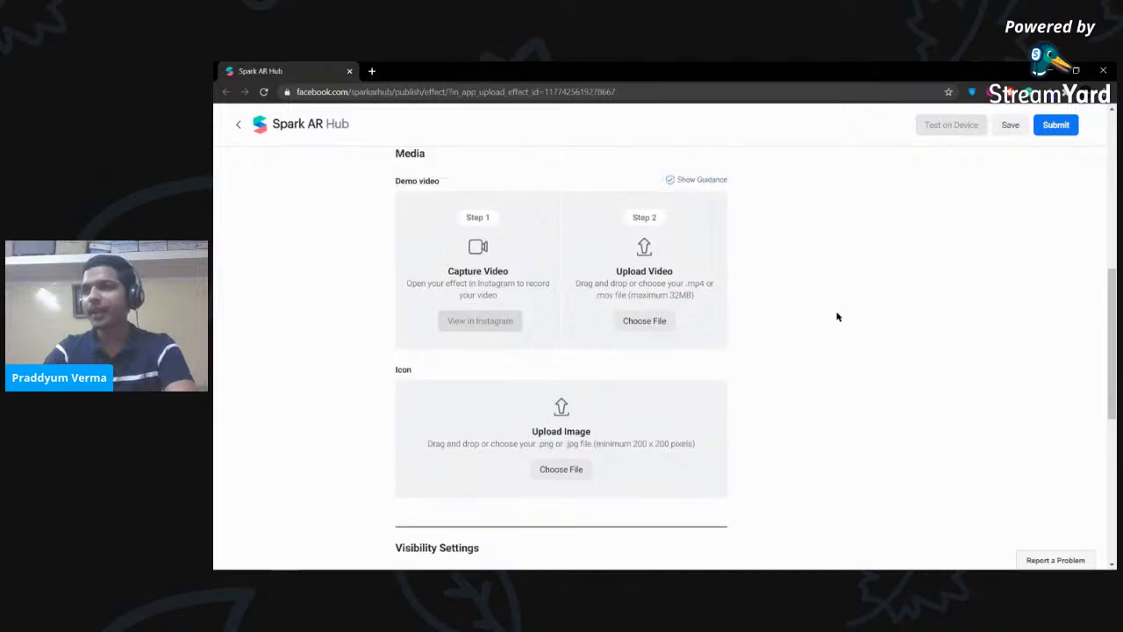
left_click(655, 333)
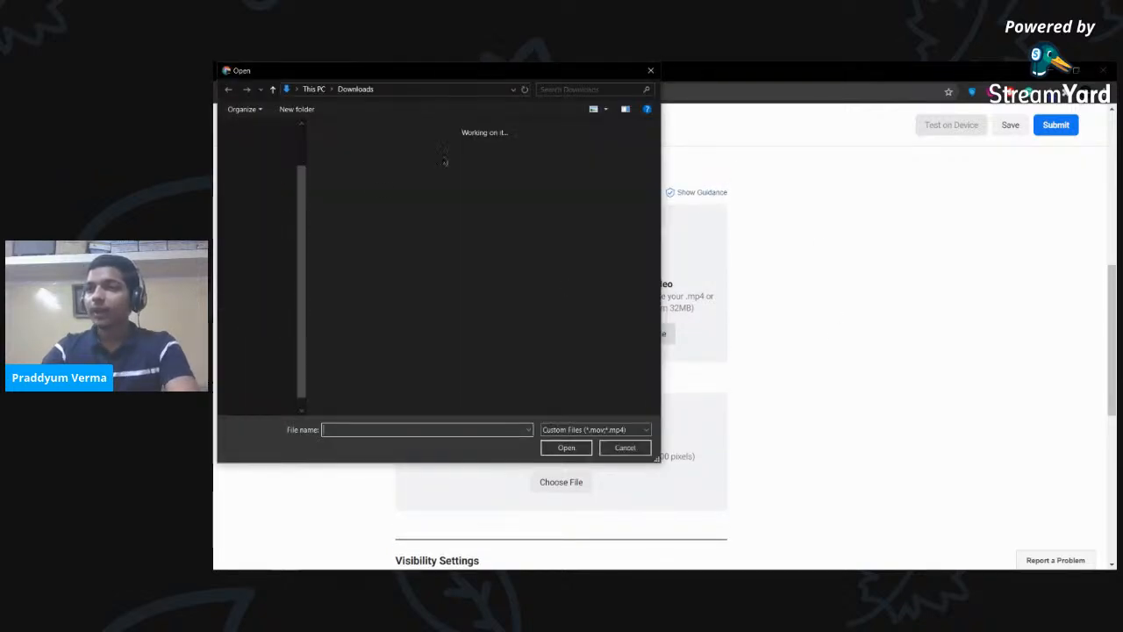
left_click(347, 274)
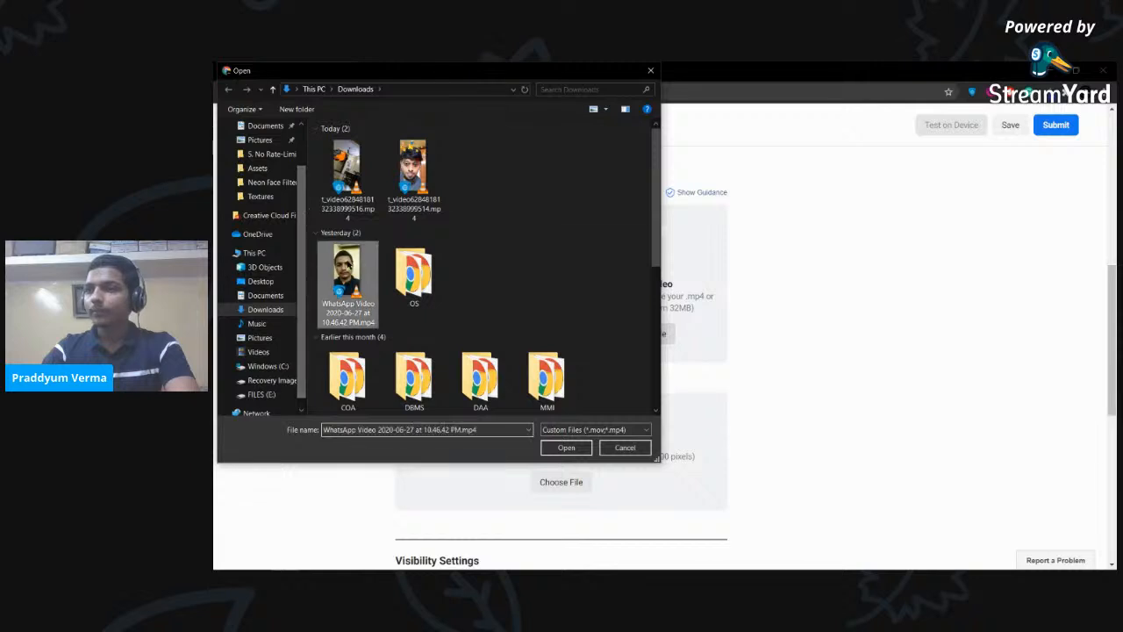
left_click(565, 451)
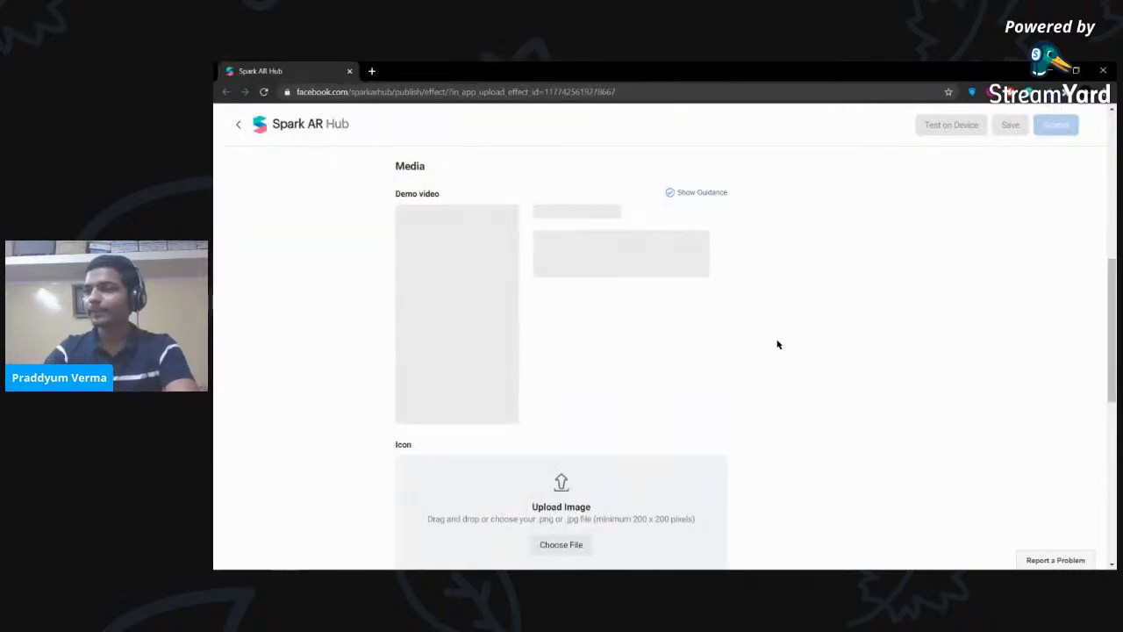
scroll(690, 351, "down", 2)
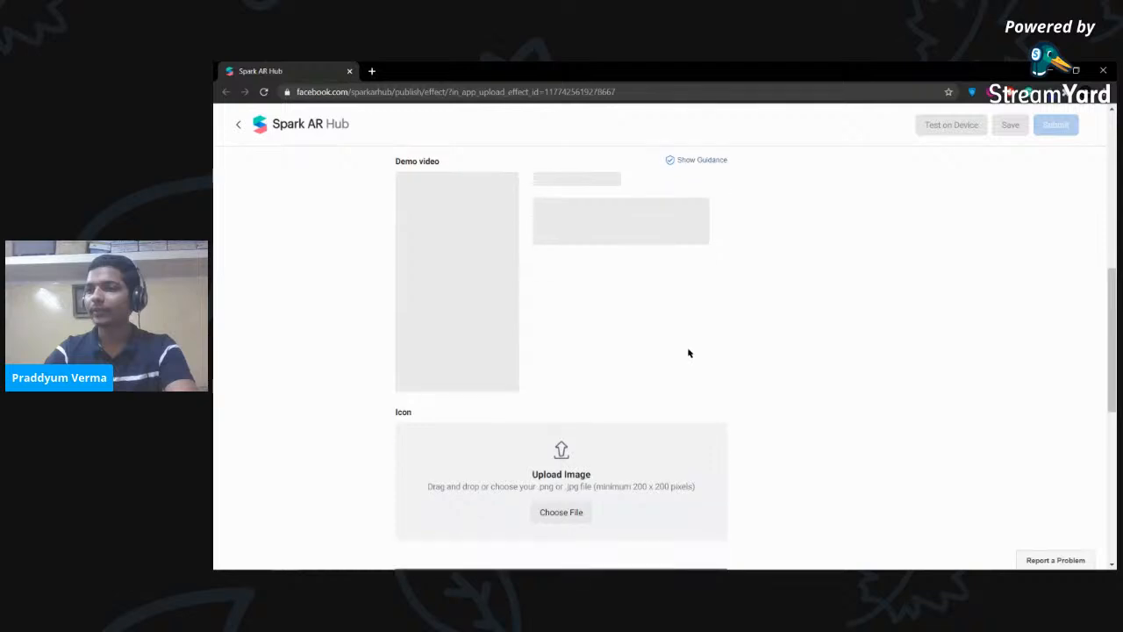
scroll(624, 405, "down", 2)
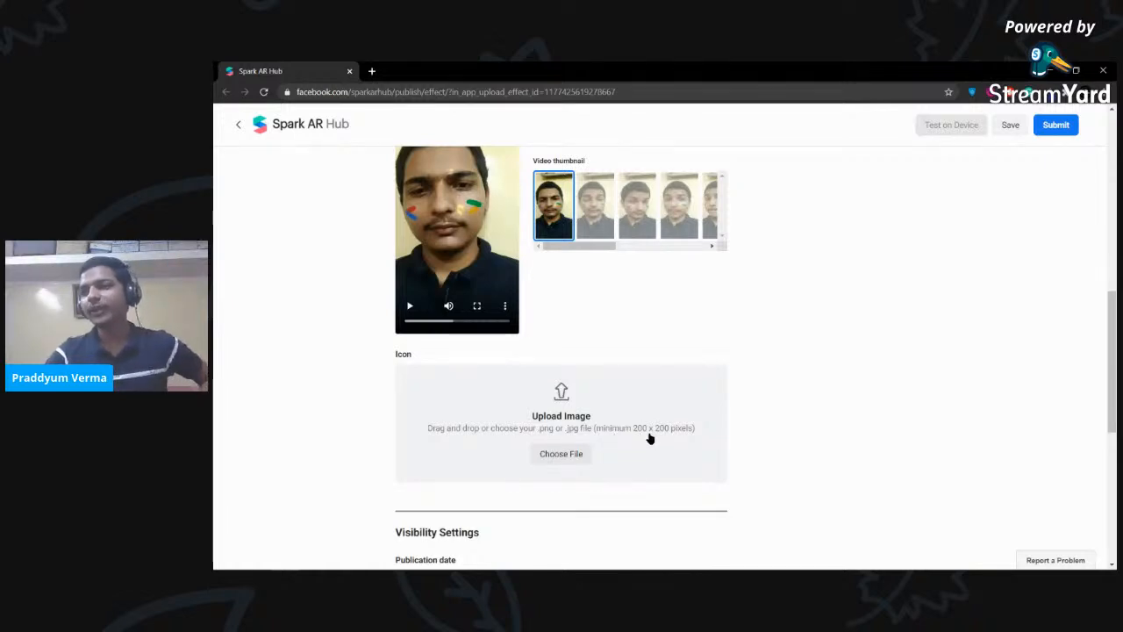
- Set download.png from Desktop > Assets as the effect icon and confirm its crop
left_click(567, 453)
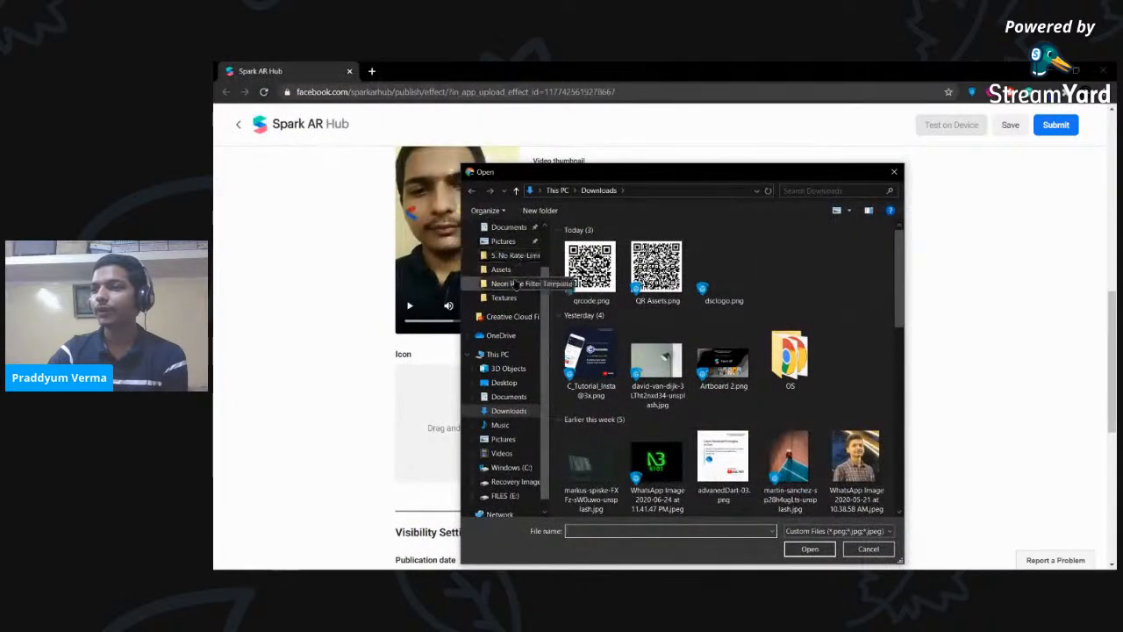
scroll(516, 283, "up", 2)
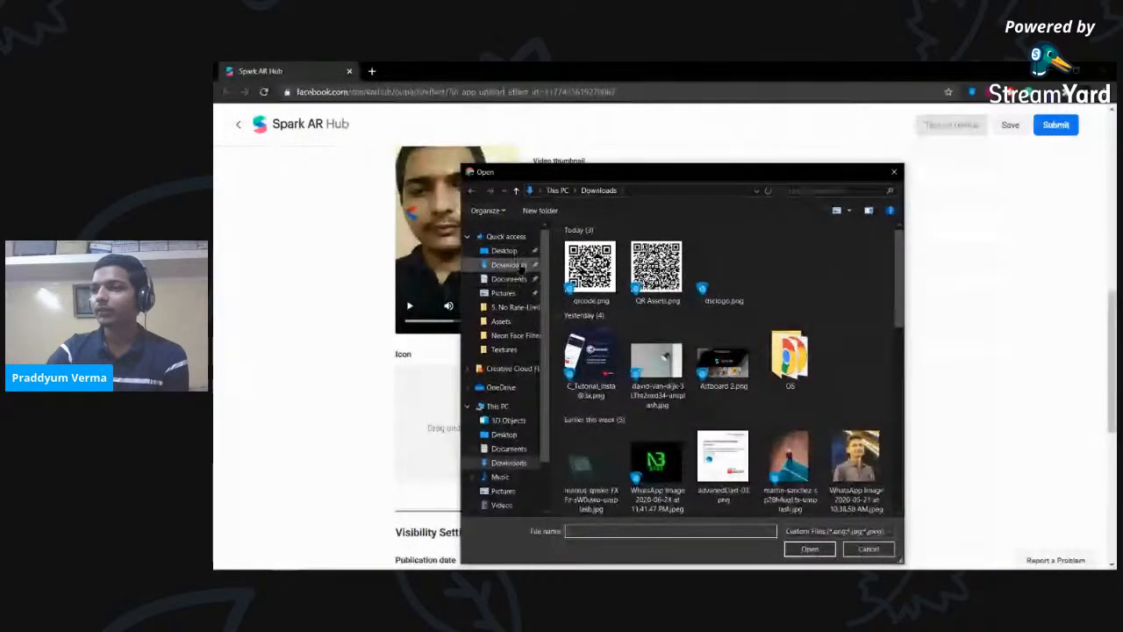
left_click(520, 265)
left_click(505, 251)
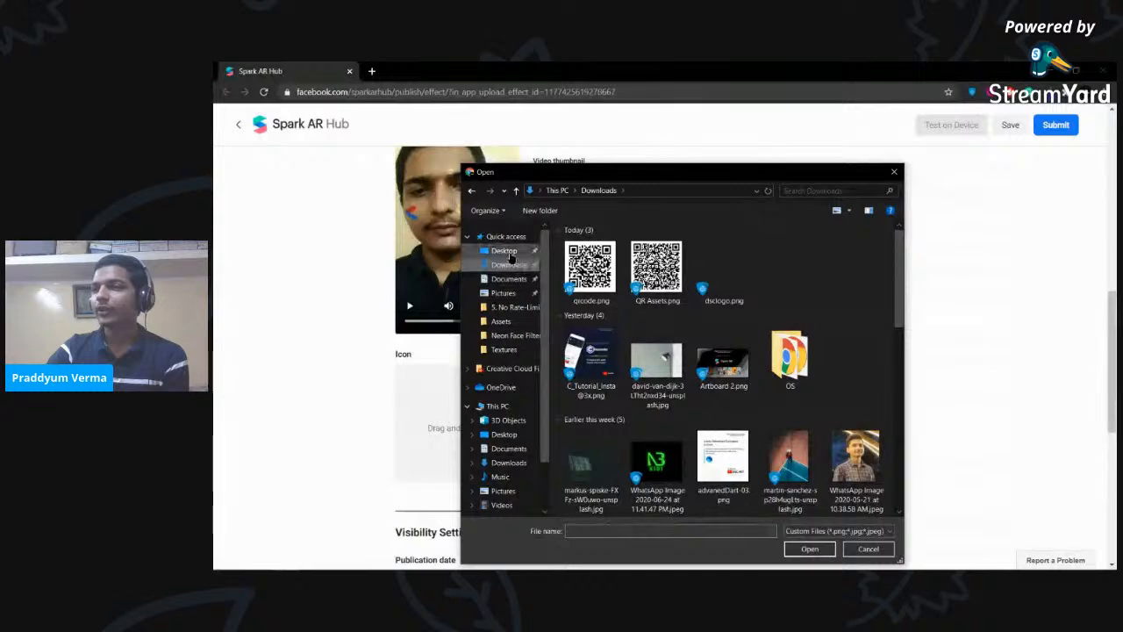
double_click(591, 256)
left_click(658, 255)
left_click(809, 549)
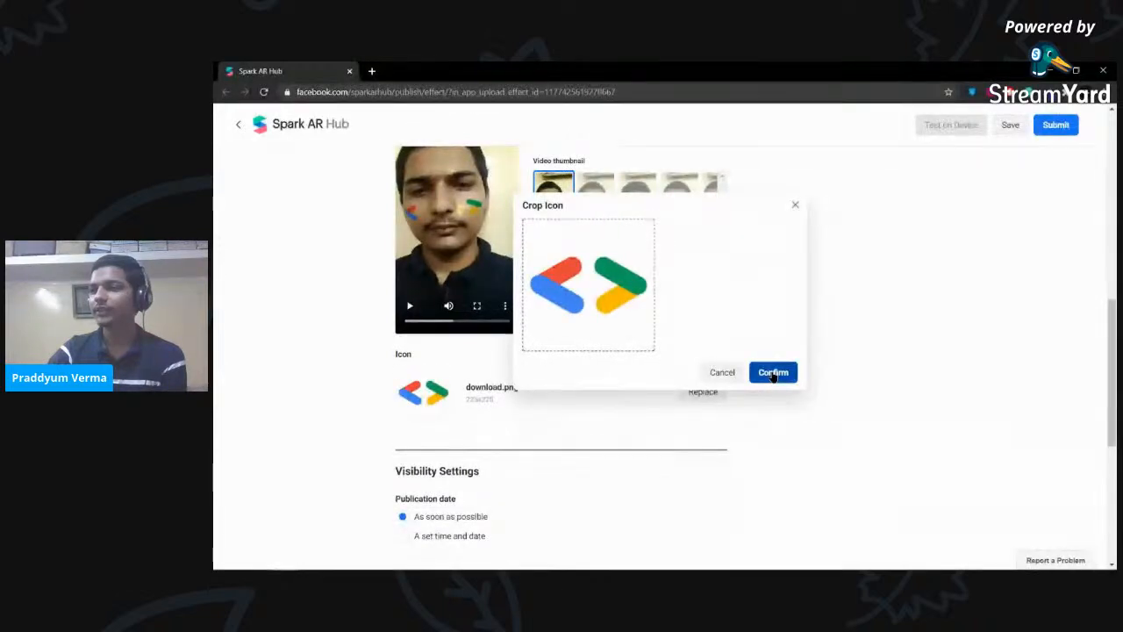
left_click(769, 373)
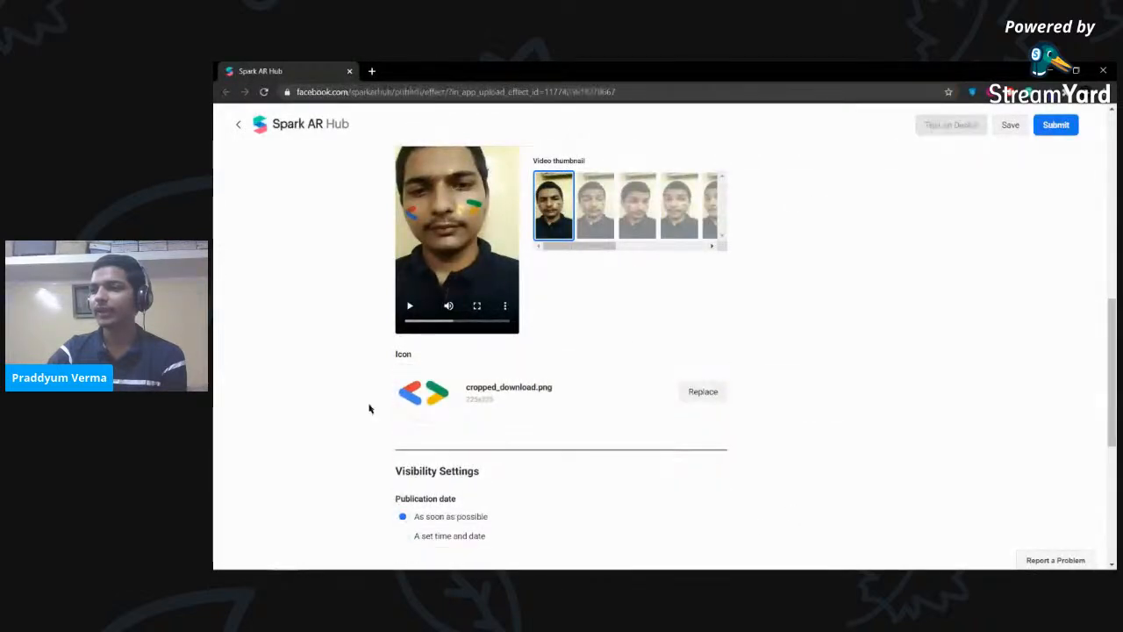
scroll(570, 364, "down", 3)
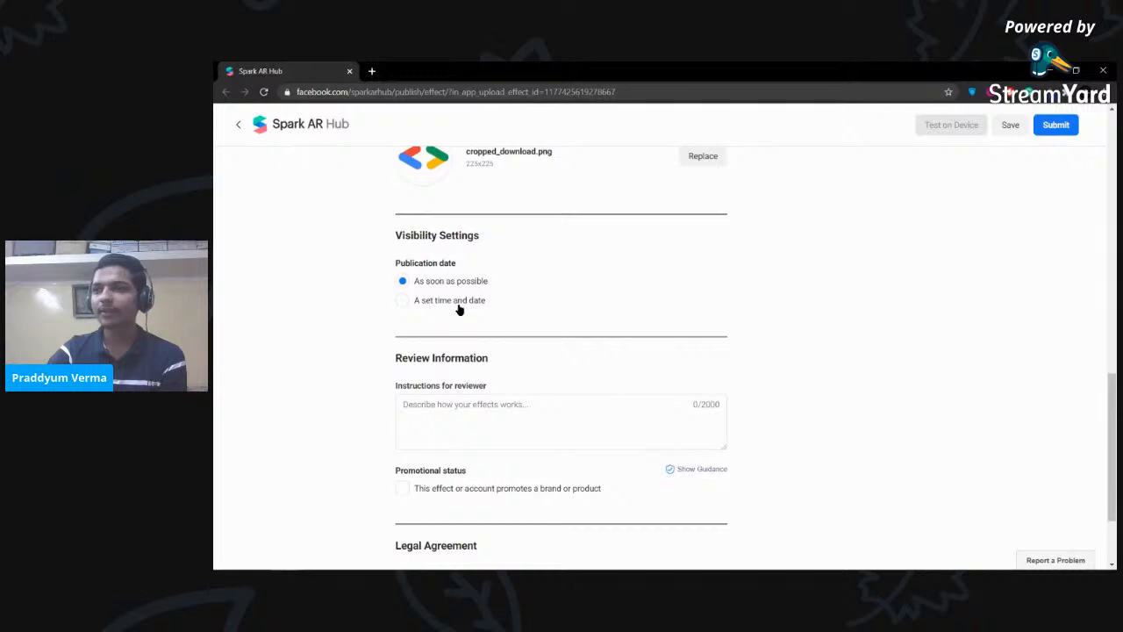
scroll(735, 332, "down", 2)
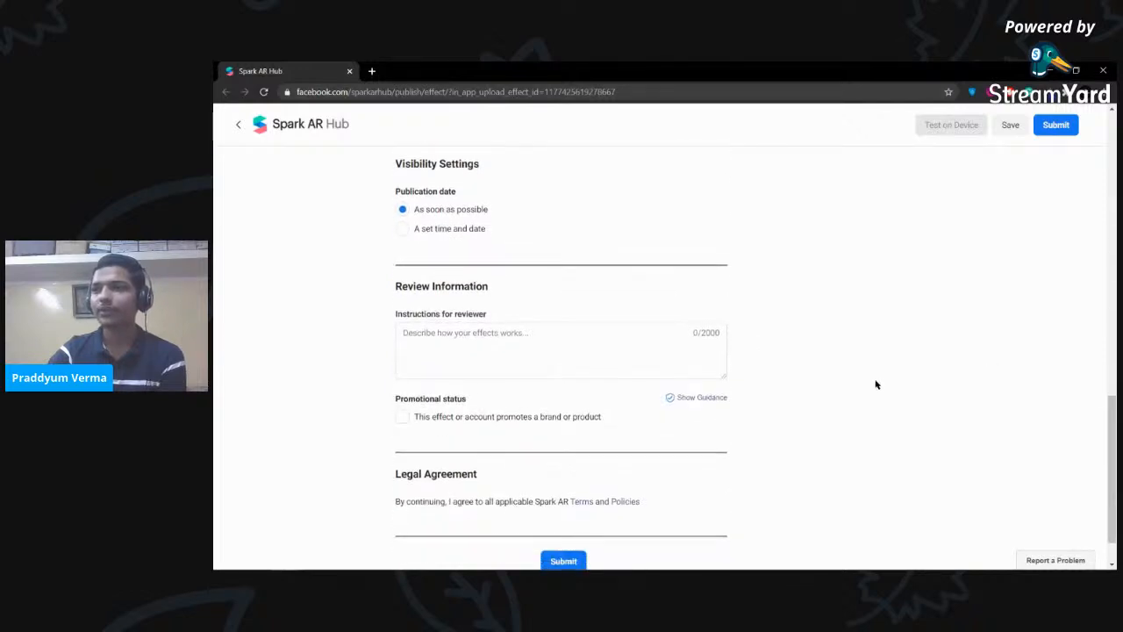
left_click(625, 292)
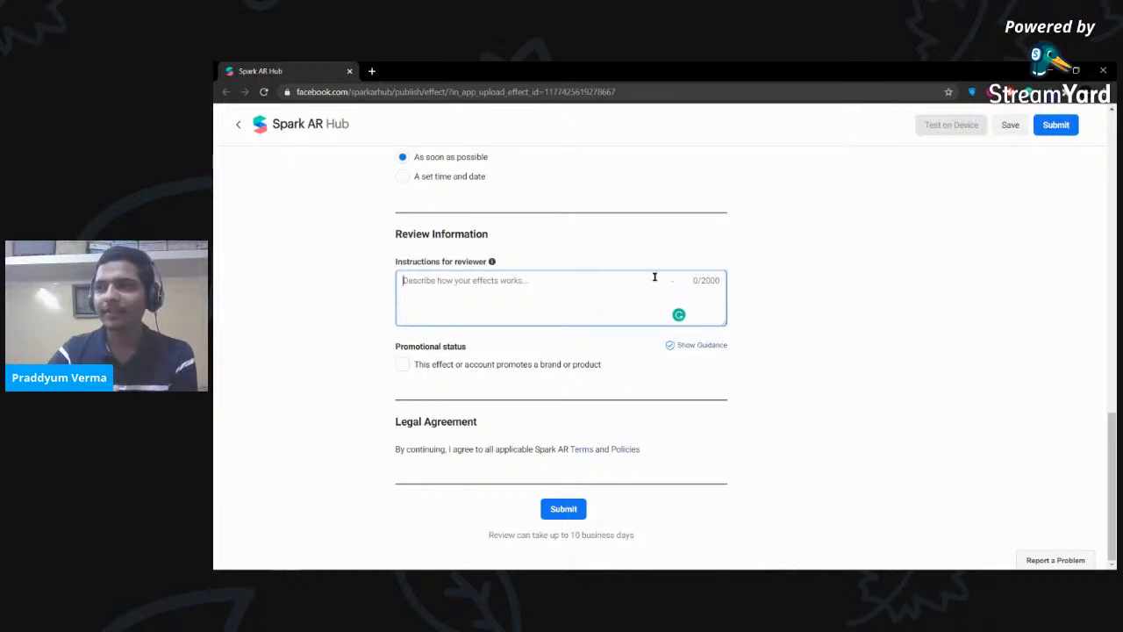
left_click_drag(702, 280, 768, 285)
left_click(769, 289)
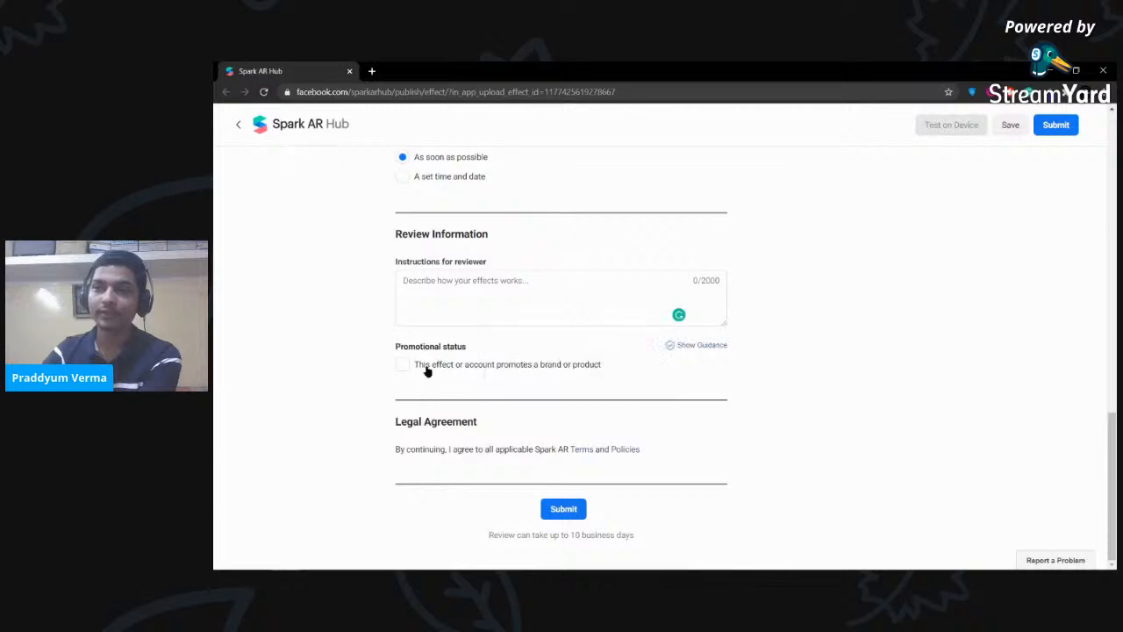
left_click(571, 510)
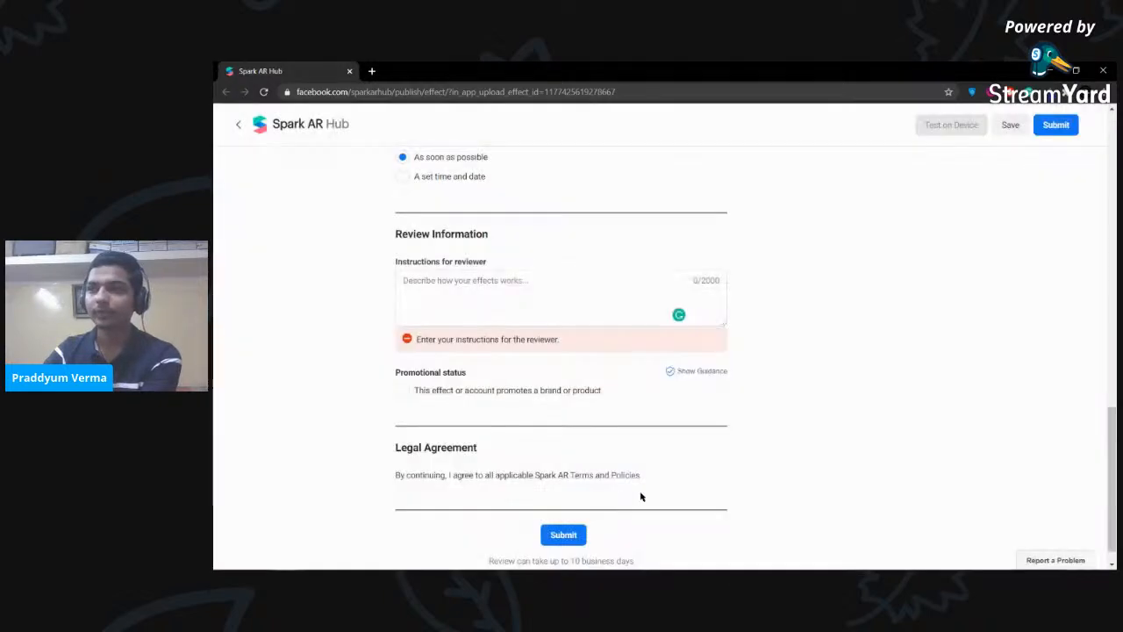
- Enter 'saDVashkfgaskdjhfgas' as the reviewer instructions and resubmit the effect
left_click(502, 307)
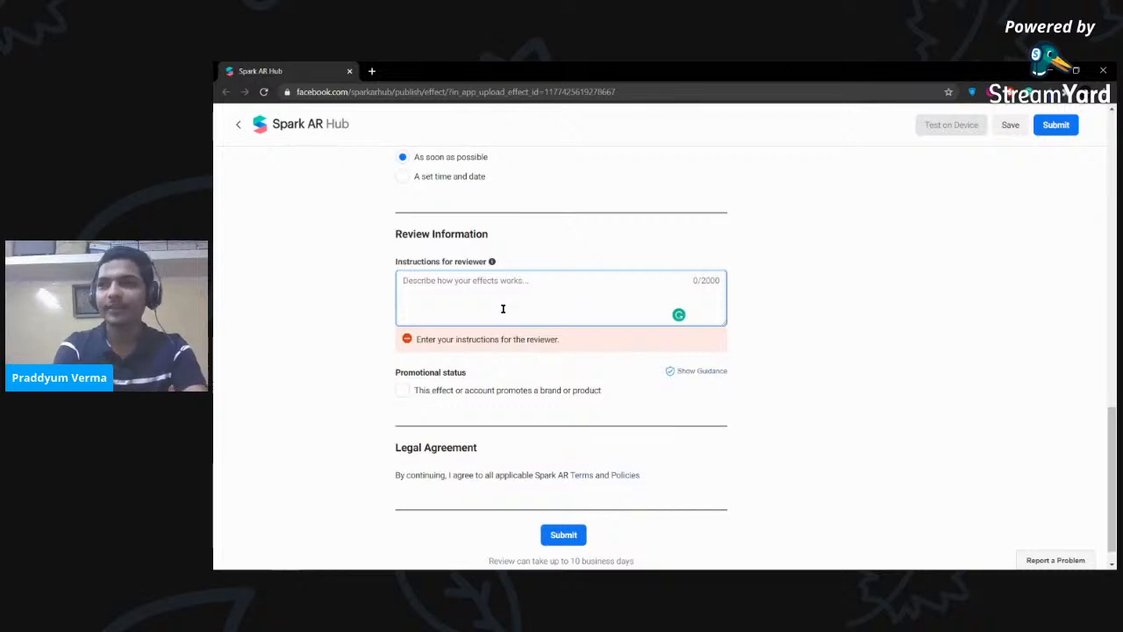
type("saDVashkfgaskdjhfgas")
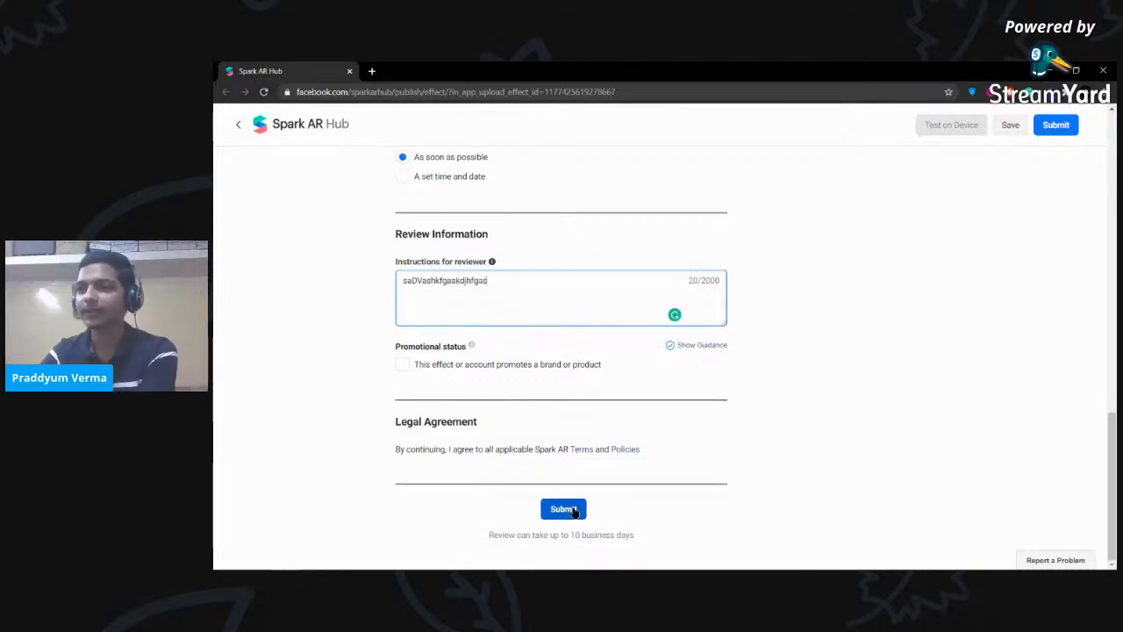
left_click(564, 511)
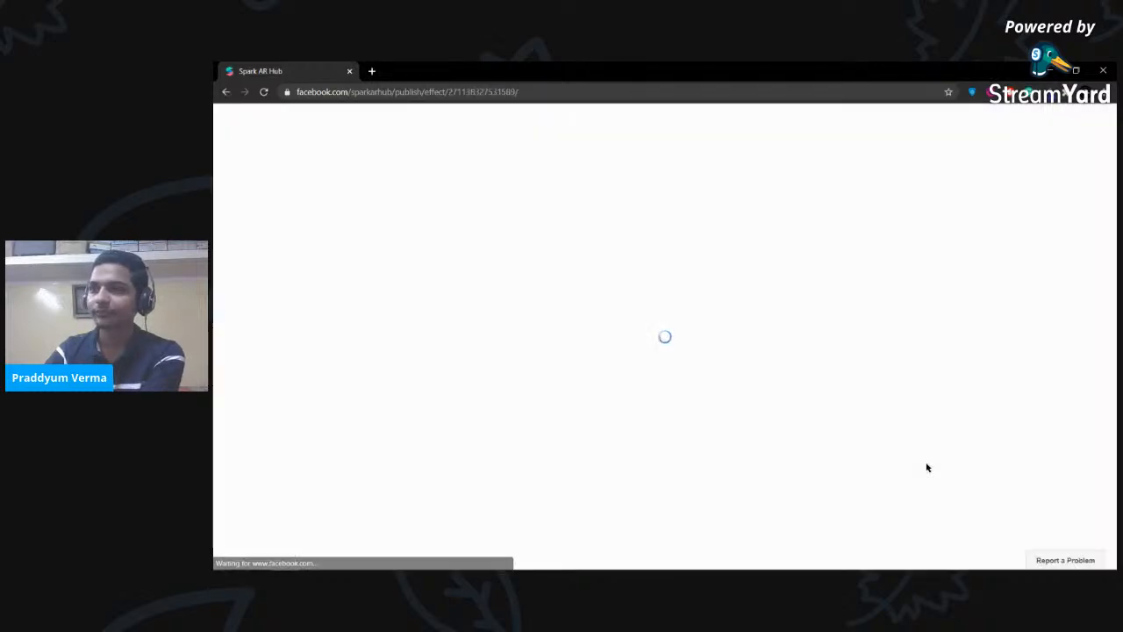
- Keep the current personal account in the account list and return to the Home dashboard
scroll(742, 429, "down", 1)
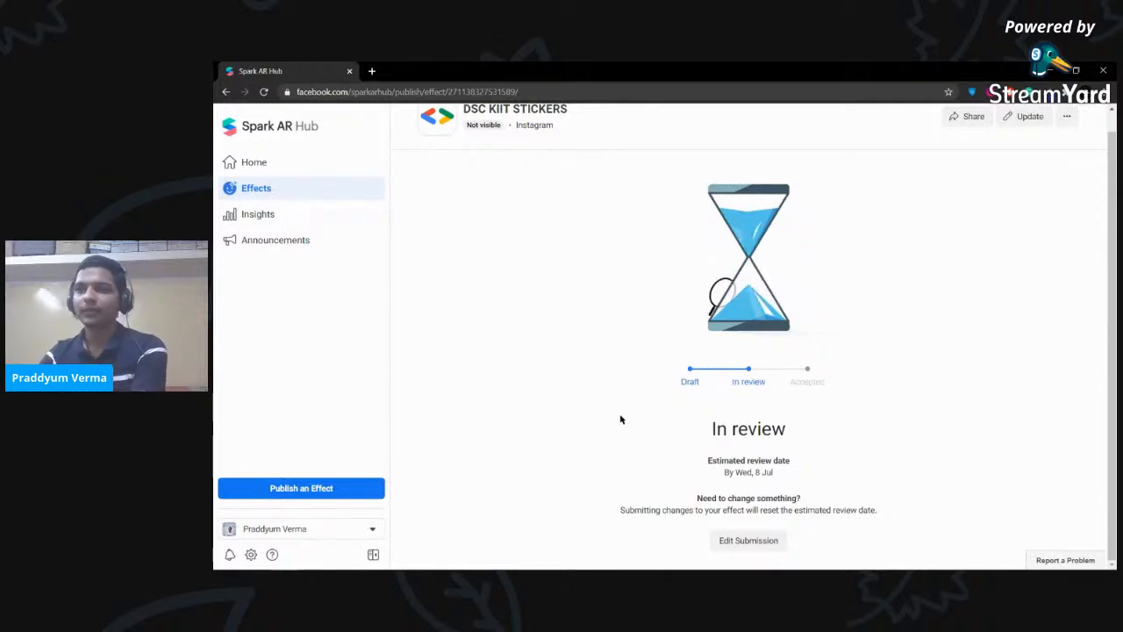
left_click(372, 530)
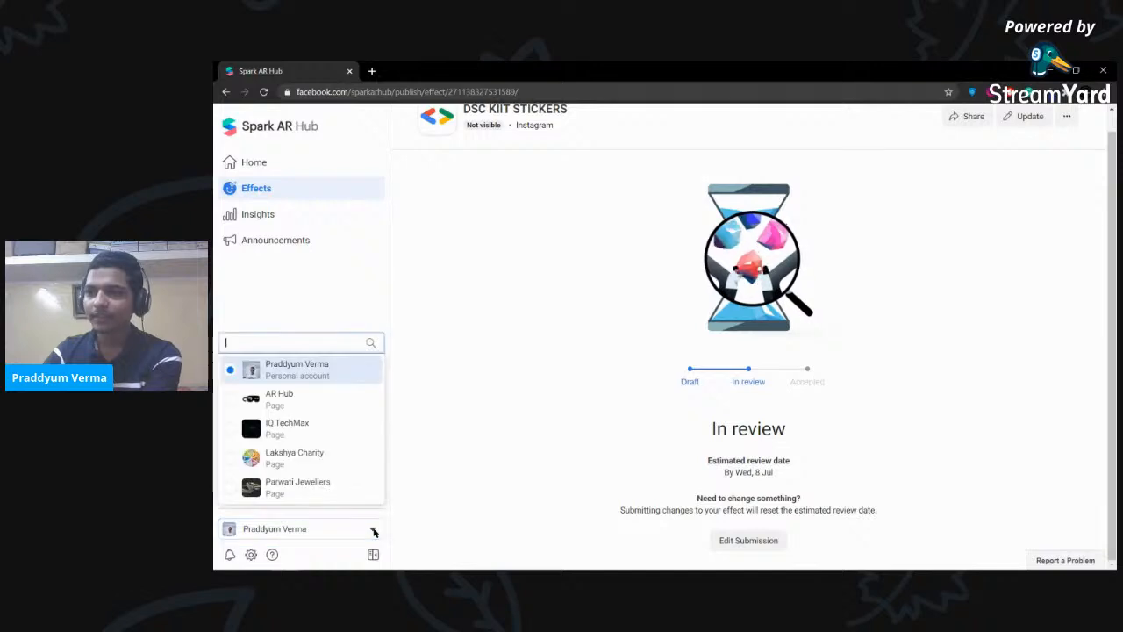
left_click(288, 375)
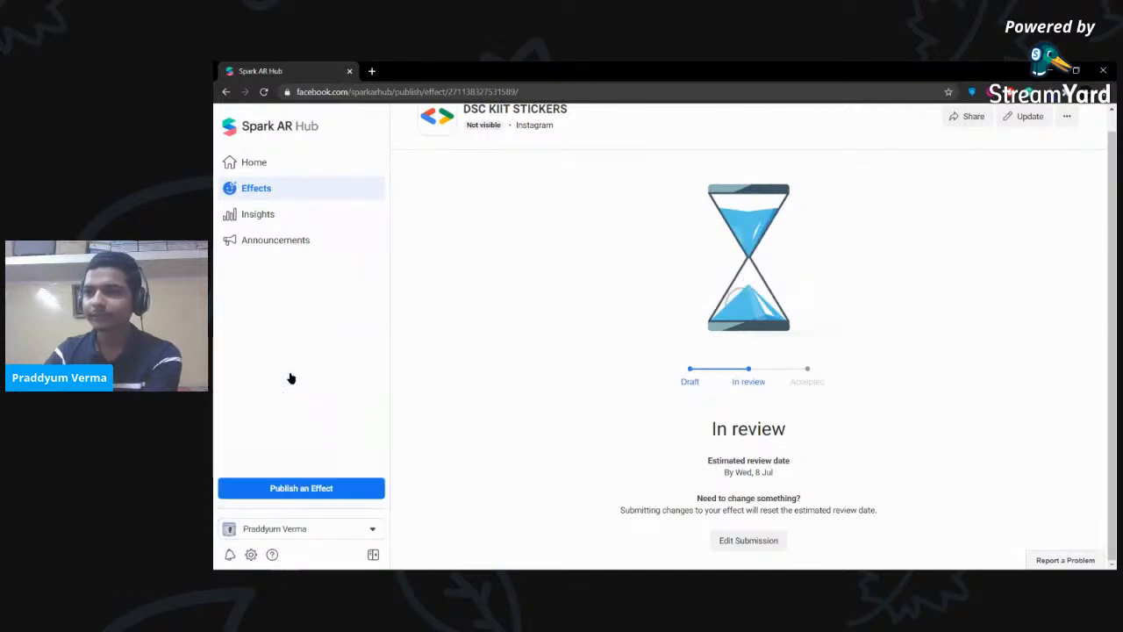
left_click(265, 165)
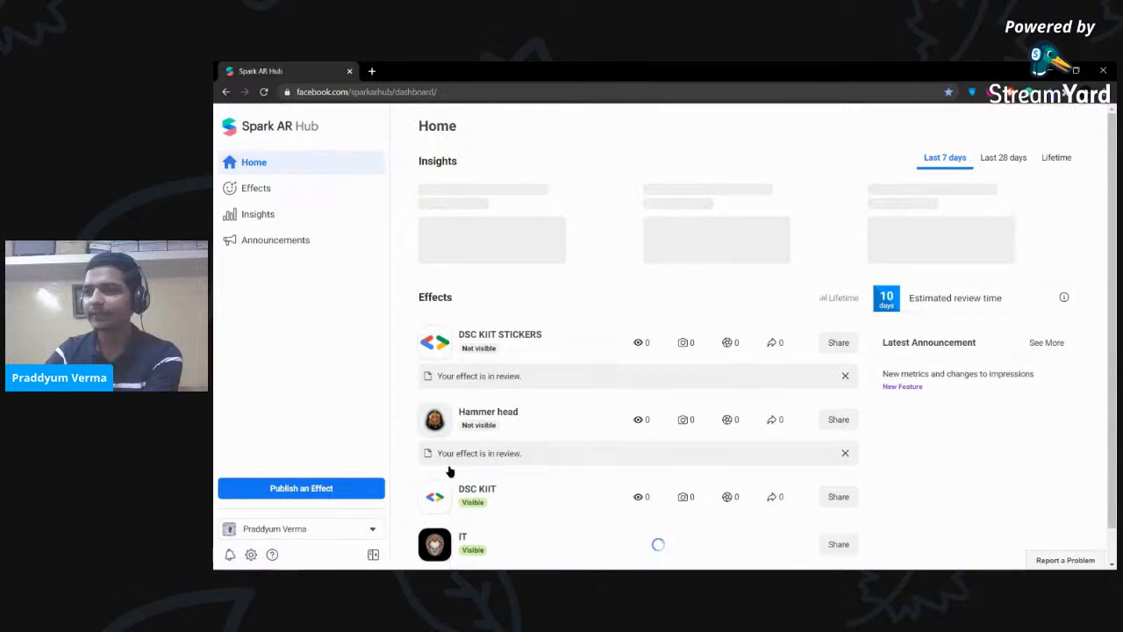
- Open the published DSC KIIT effect and review its Insights statistics
scroll(489, 452, "down", 1)
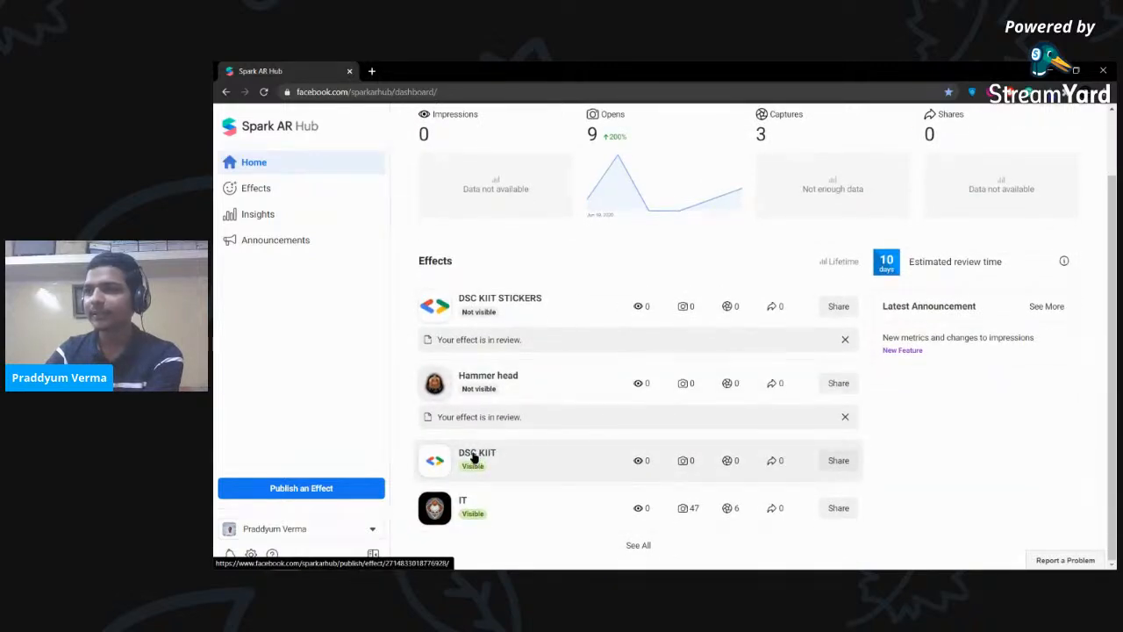
left_click(479, 453)
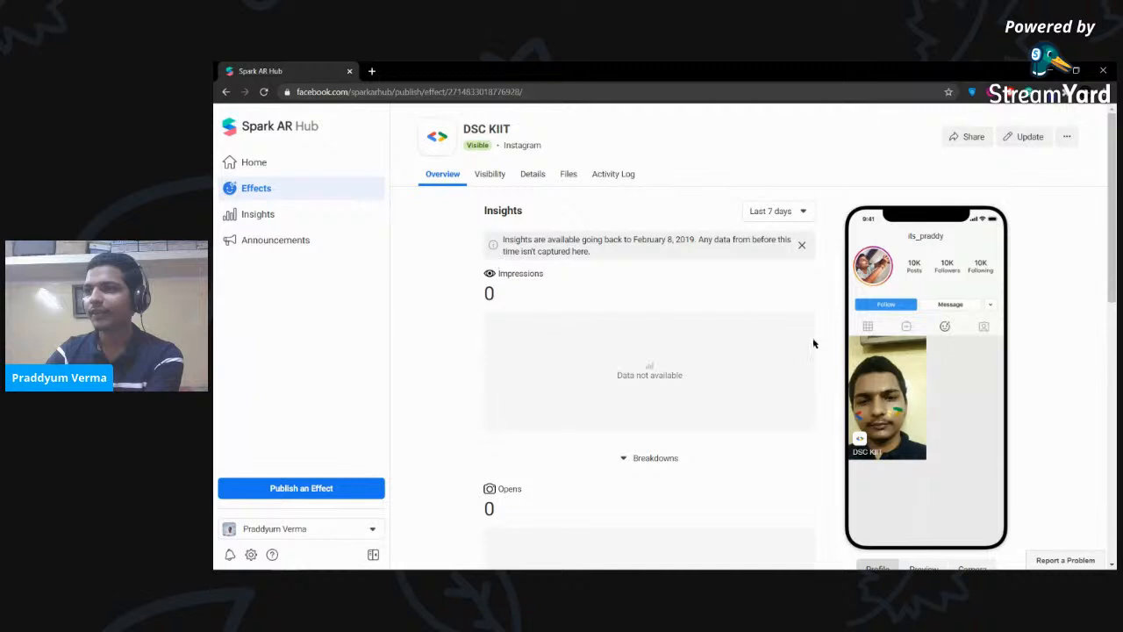
scroll(927, 363, "down", 7)
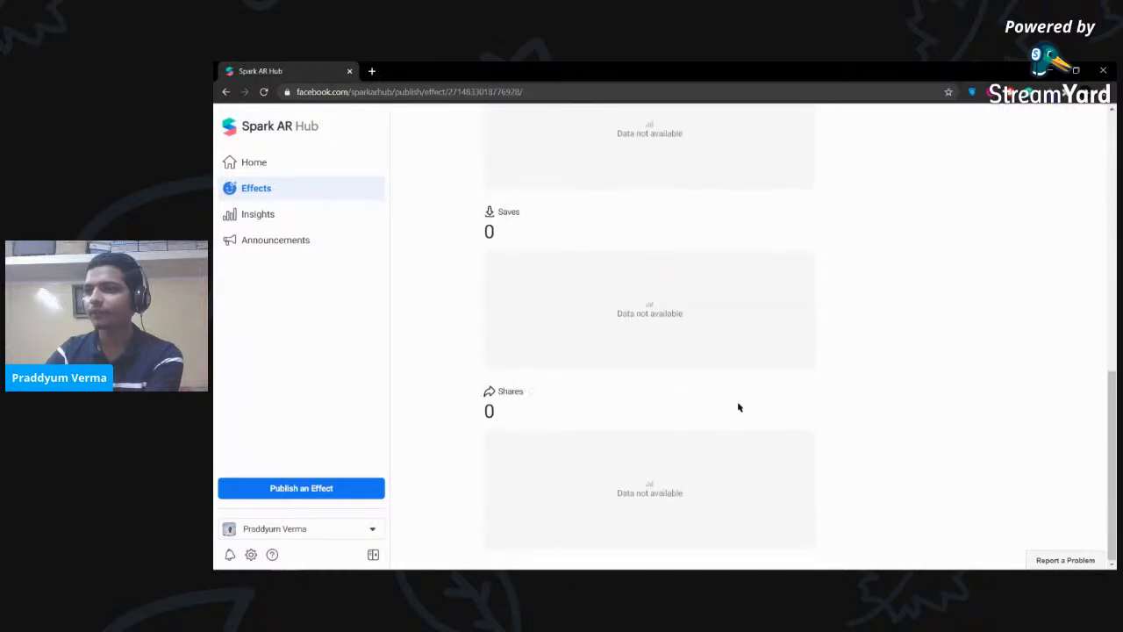
scroll(647, 394, "up", 4)
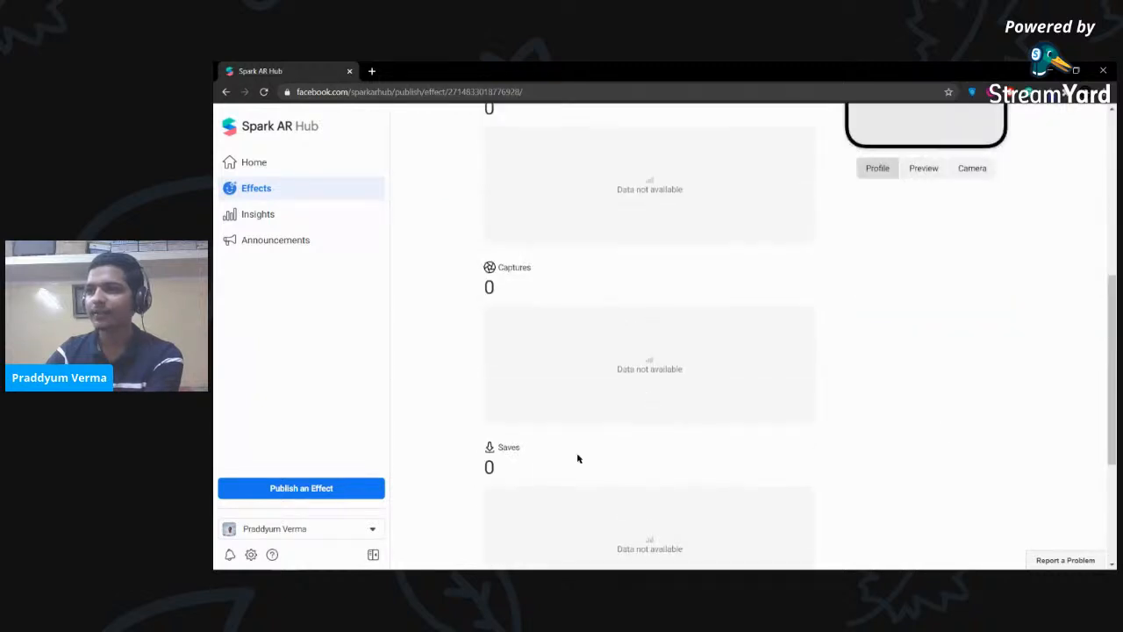
scroll(651, 216, "up", 1)
scroll(651, 216, "up", 3)
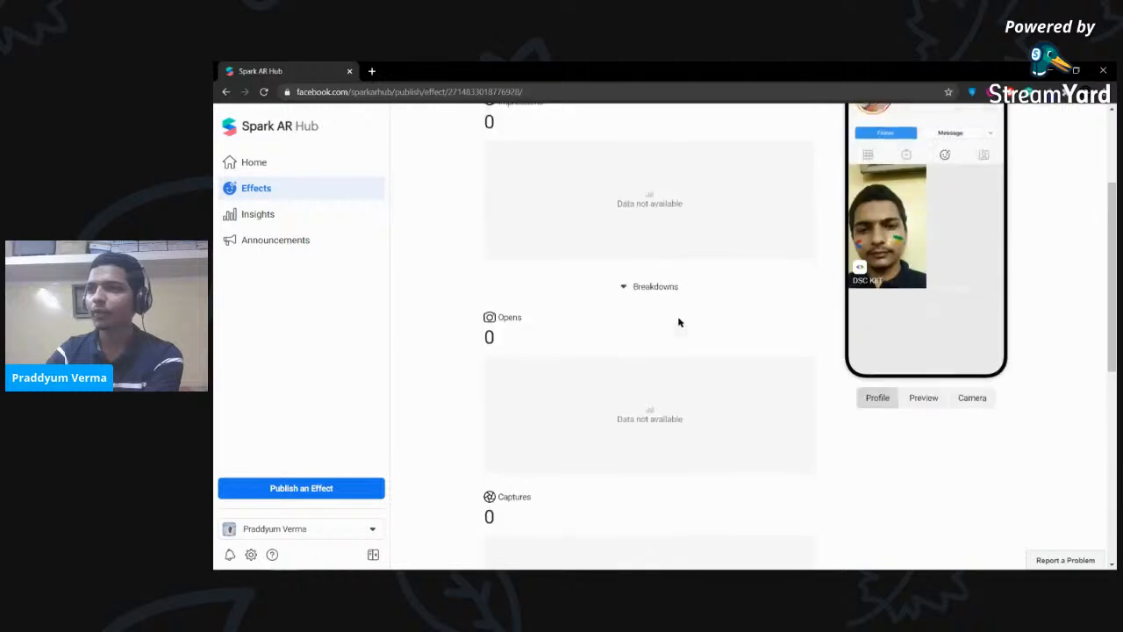
scroll(609, 351, "down", 6)
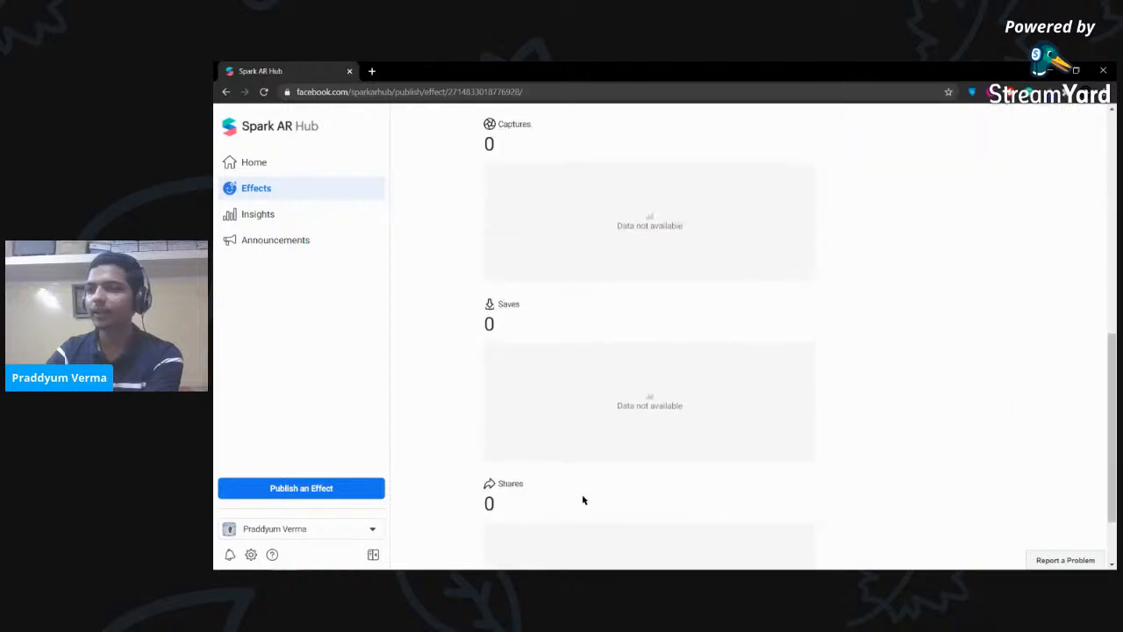
scroll(589, 383, "up", 7)
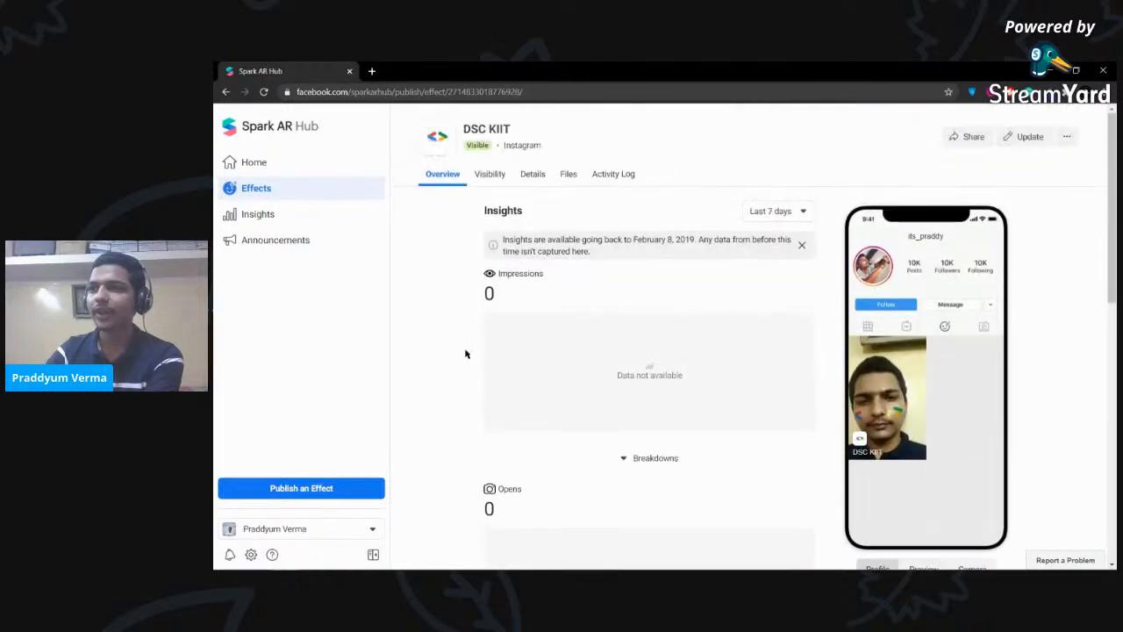
- Return to the Home dashboard and minimize the browser window
left_click(253, 163)
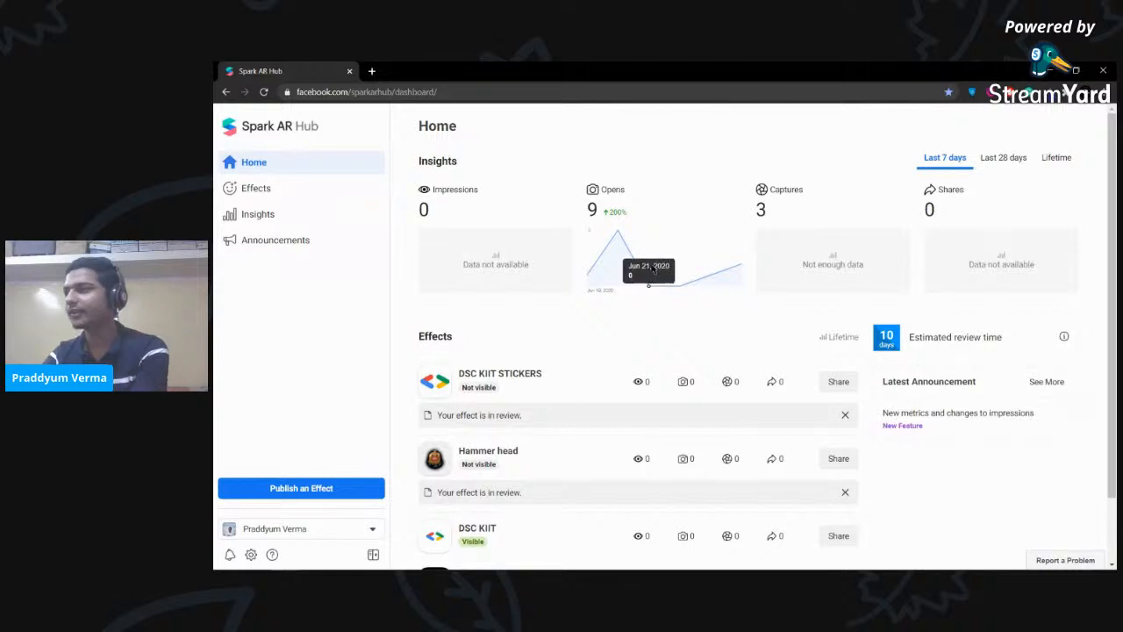
scroll(711, 316, "down", 1)
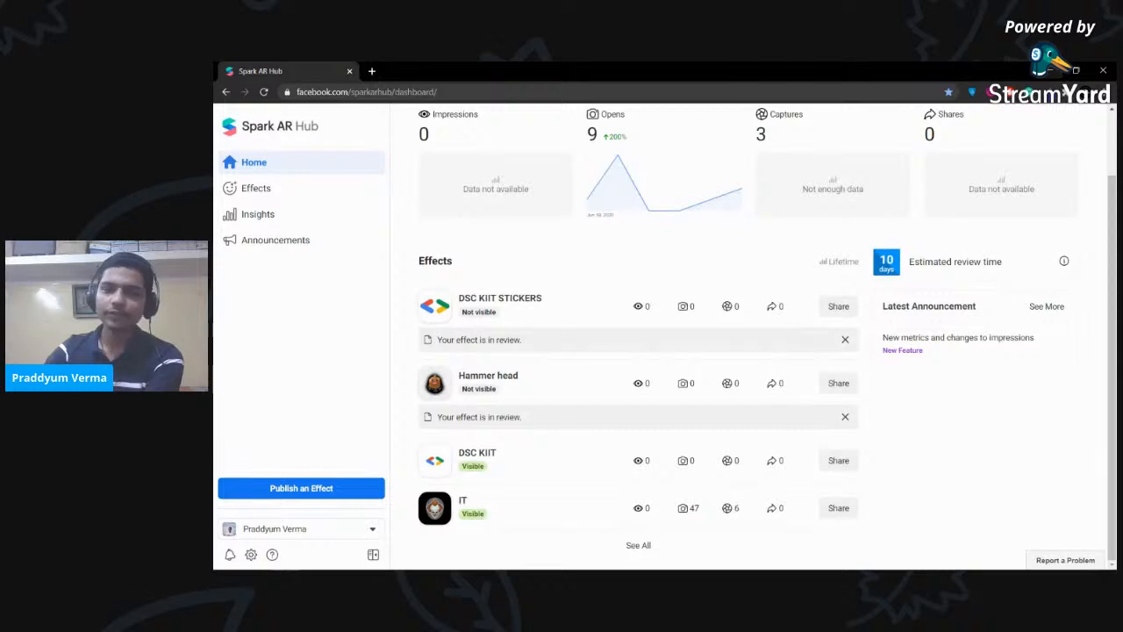
left_click(1050, 70)
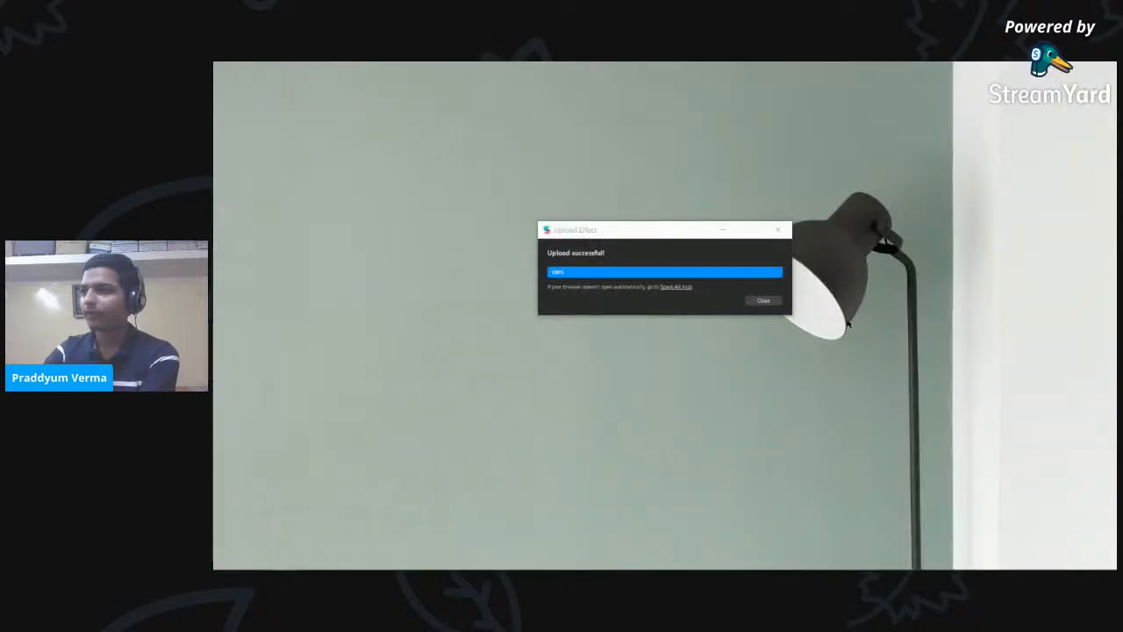
- Close the Upload successful dialog, switch to Google Slides, and advance to the next slide
left_click(778, 229)
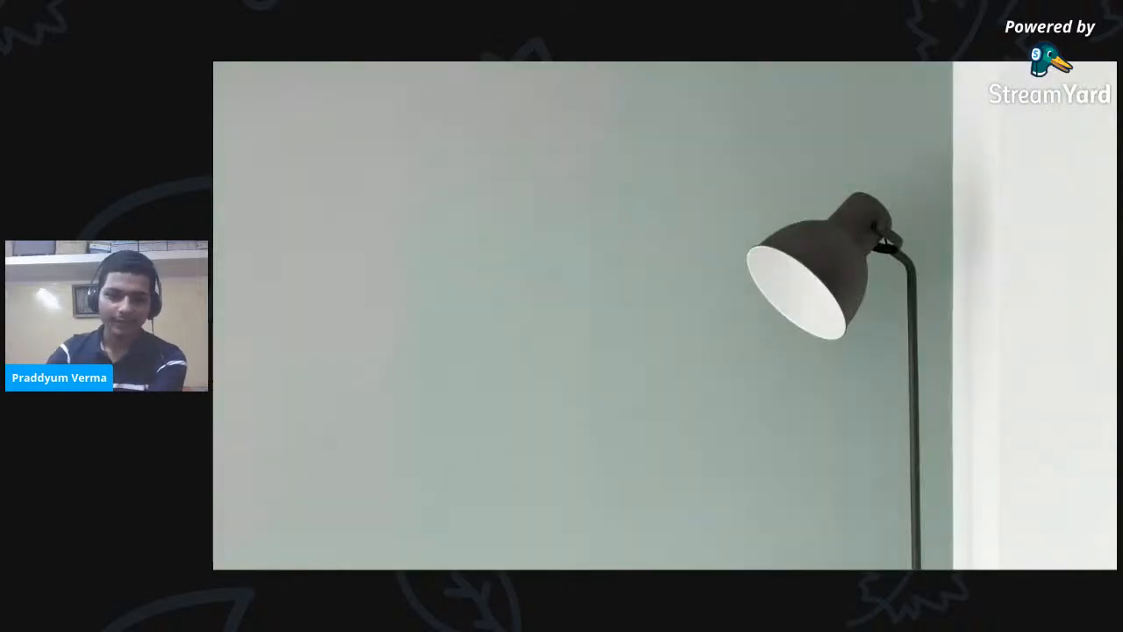
key("alt+Tab")
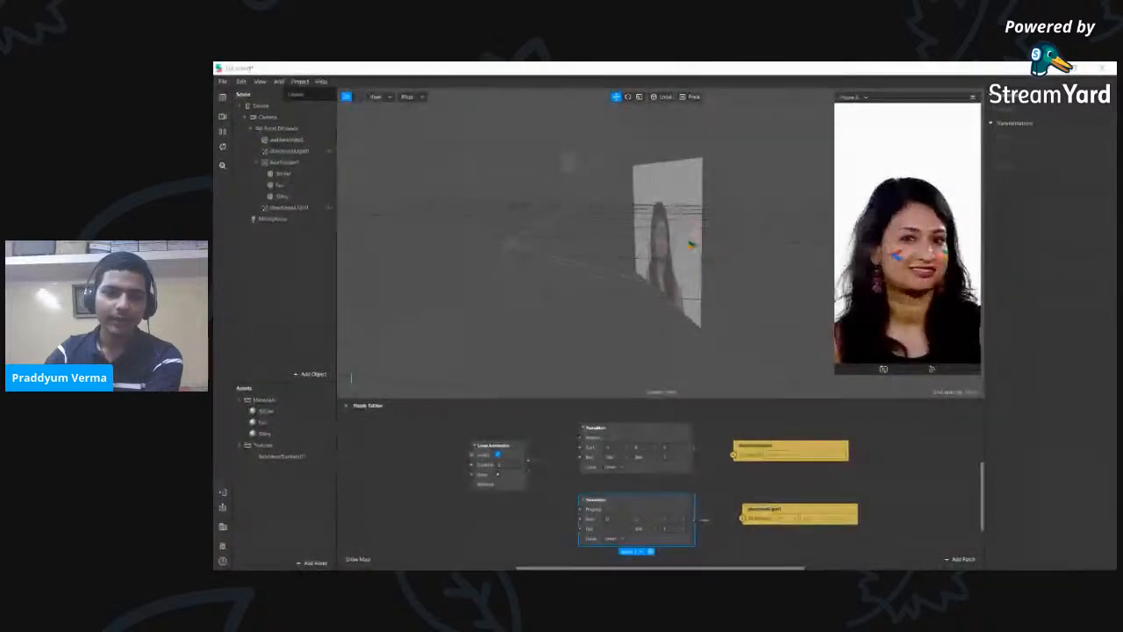
key("alt+Tab")
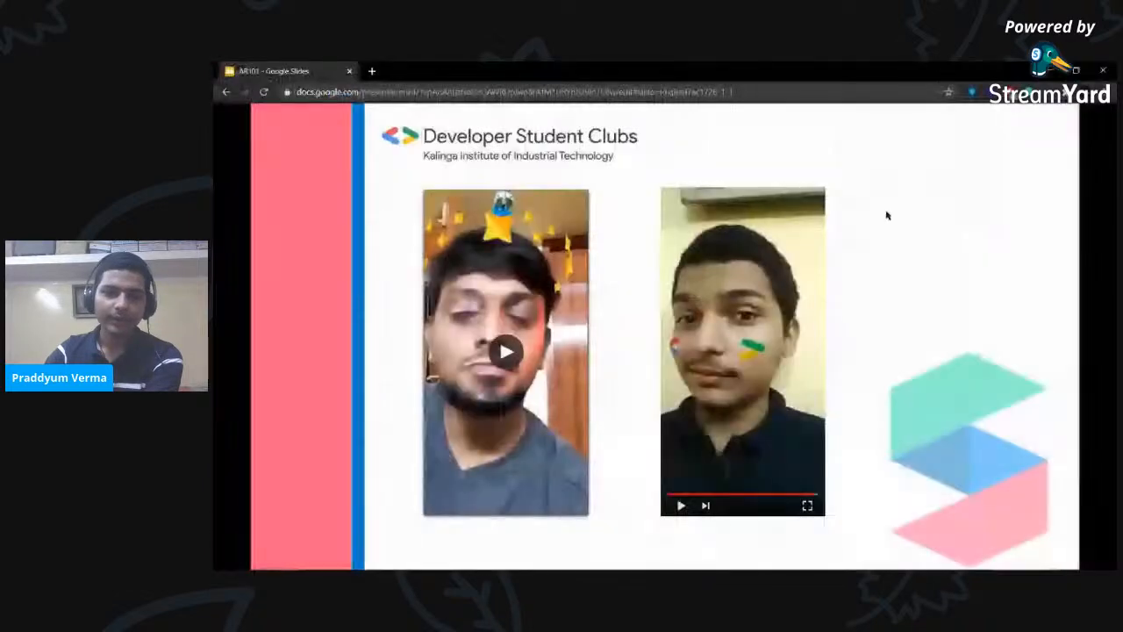
left_click(982, 285)
mouse_move(484, 554)
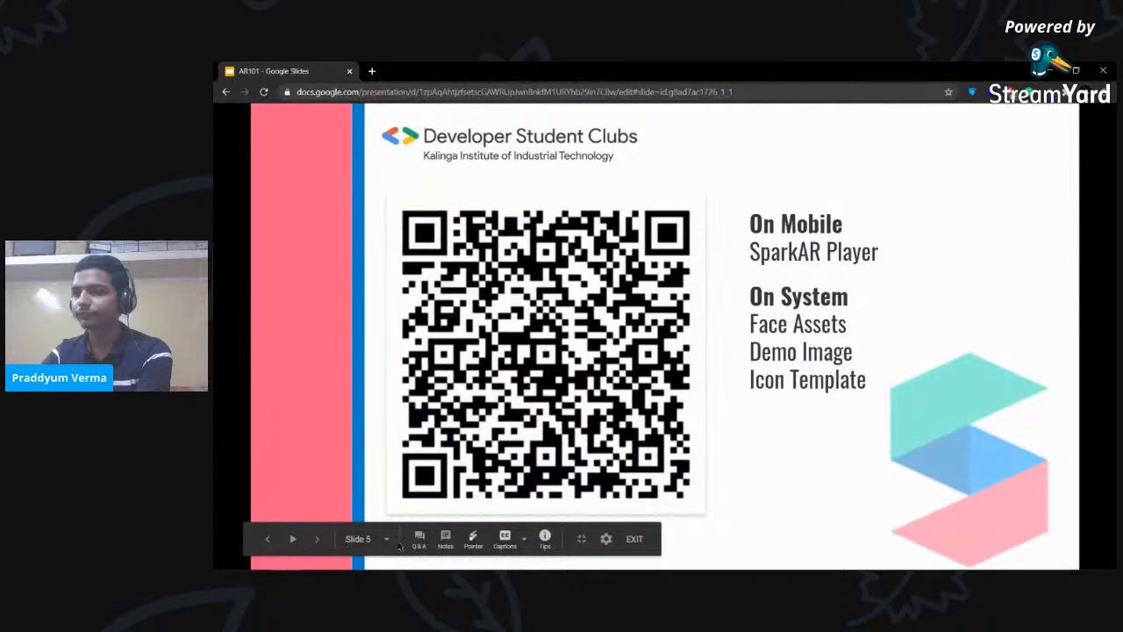